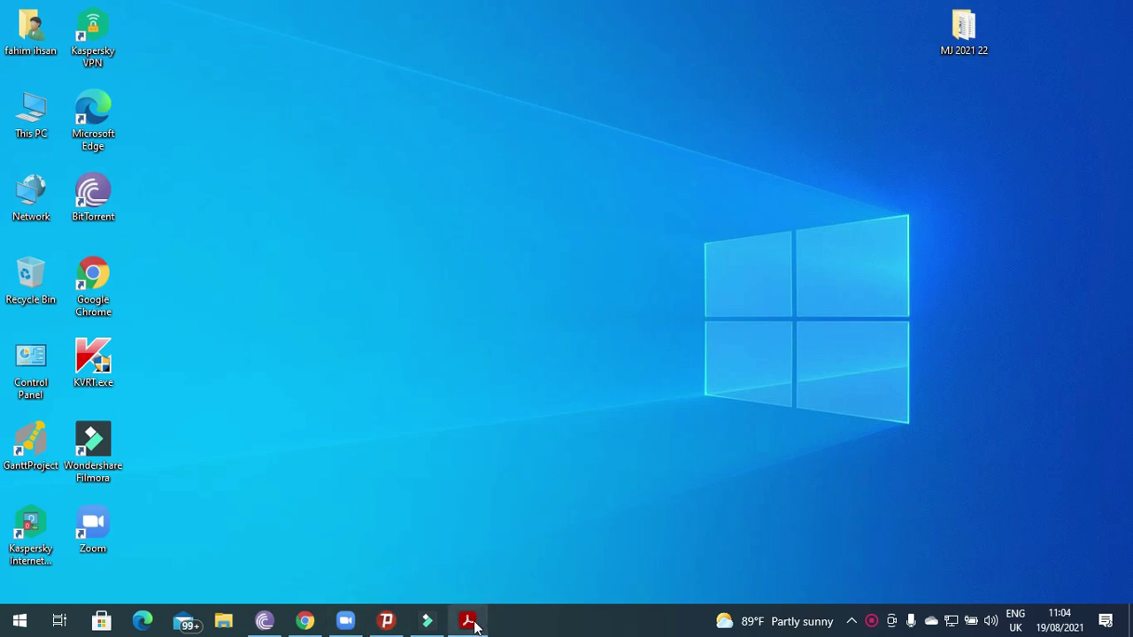
Highlight the source file list on page 2 of the exam paper, then open the MJ 2021 22 desktop folder
click(474, 549)
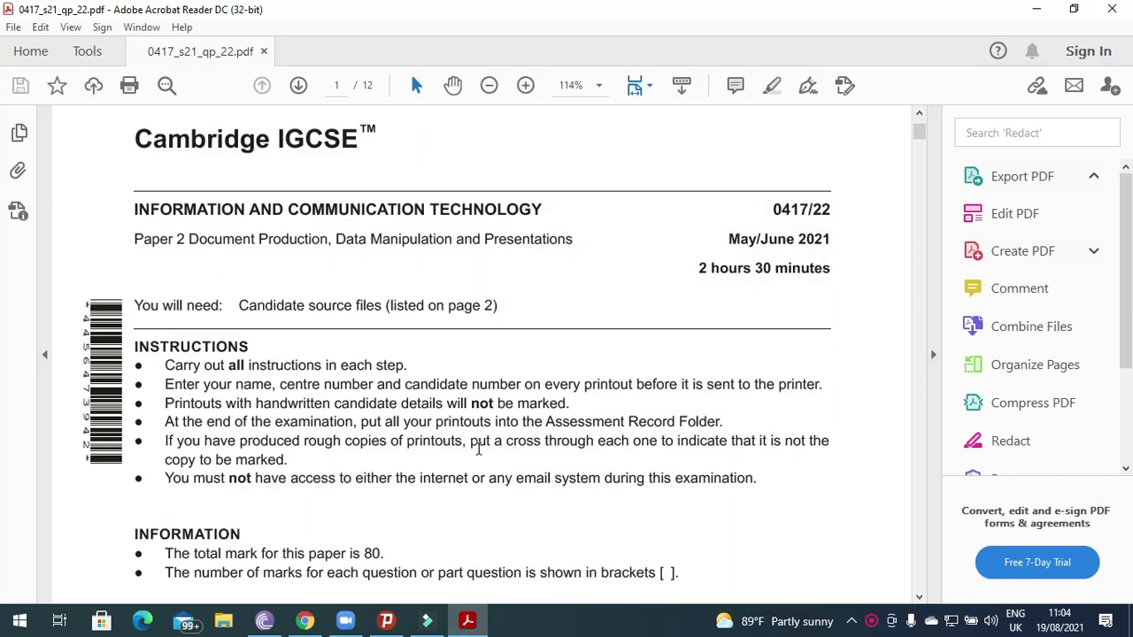
drag(191, 239, 329, 241)
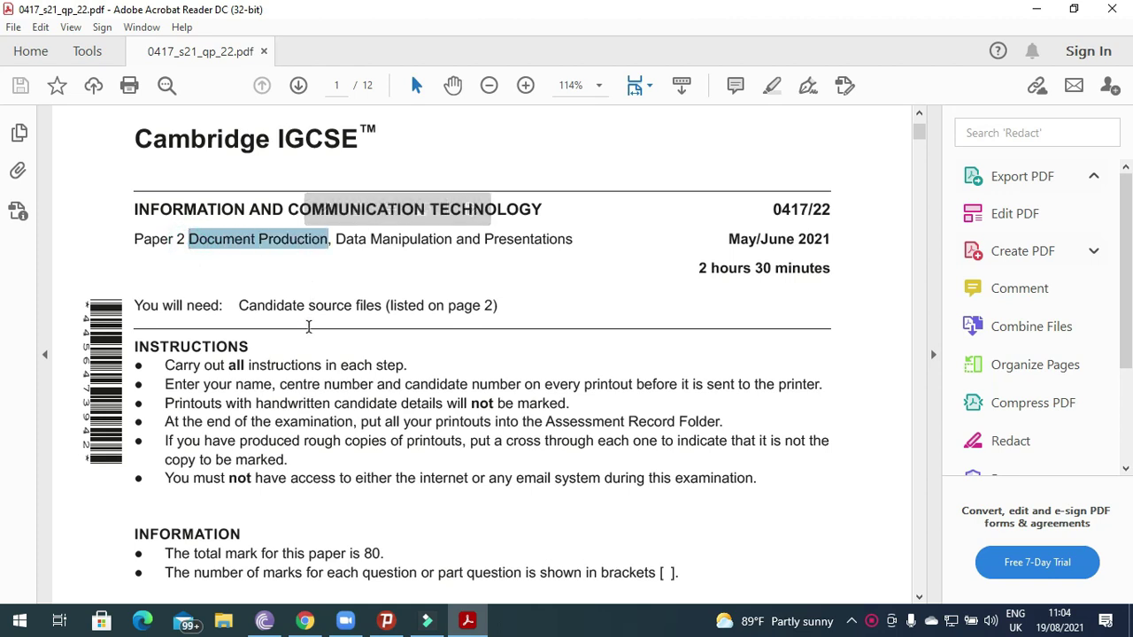
scroll(310, 328, down, 10)
scroll(308, 333, down, 10)
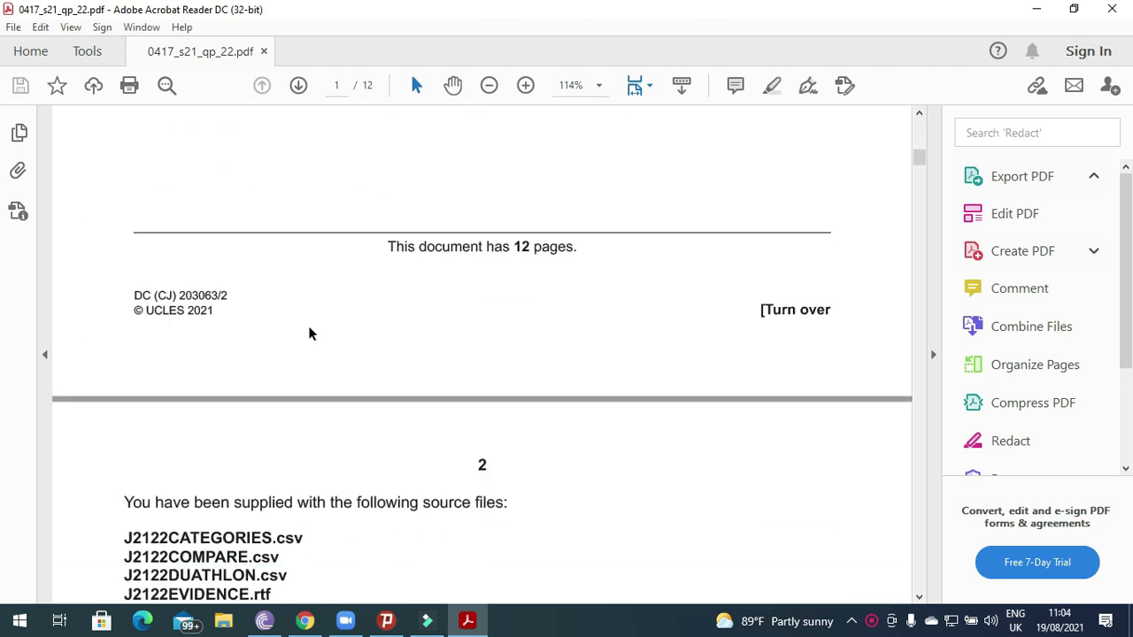
drag(124, 346, 507, 354)
drag(279, 569, 128, 387)
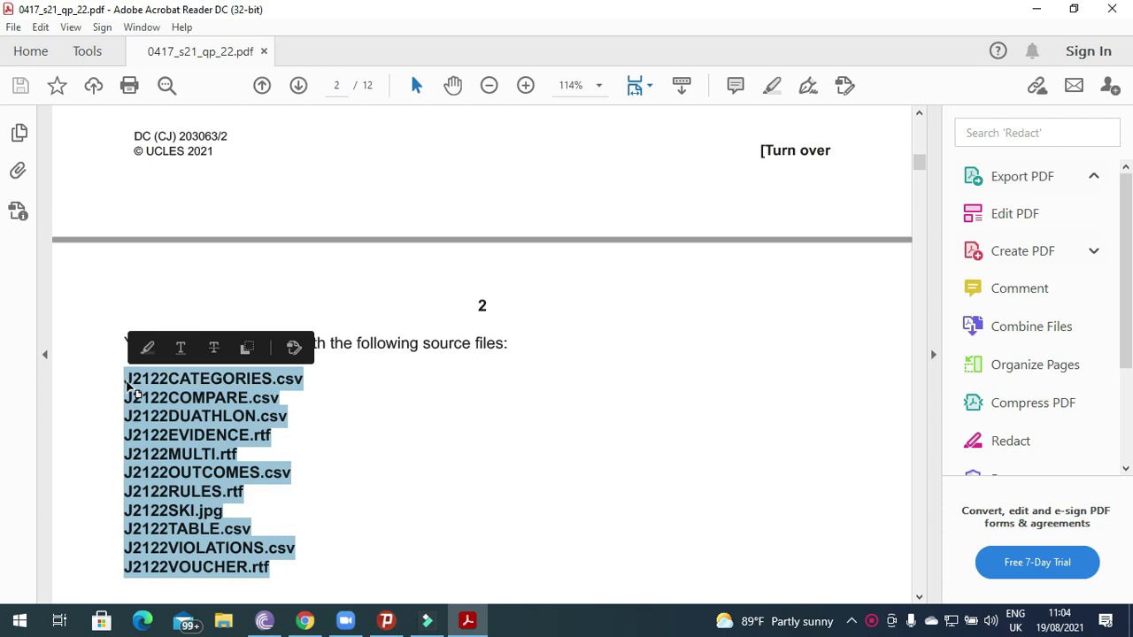
click(1037, 9)
double_click(972, 32)
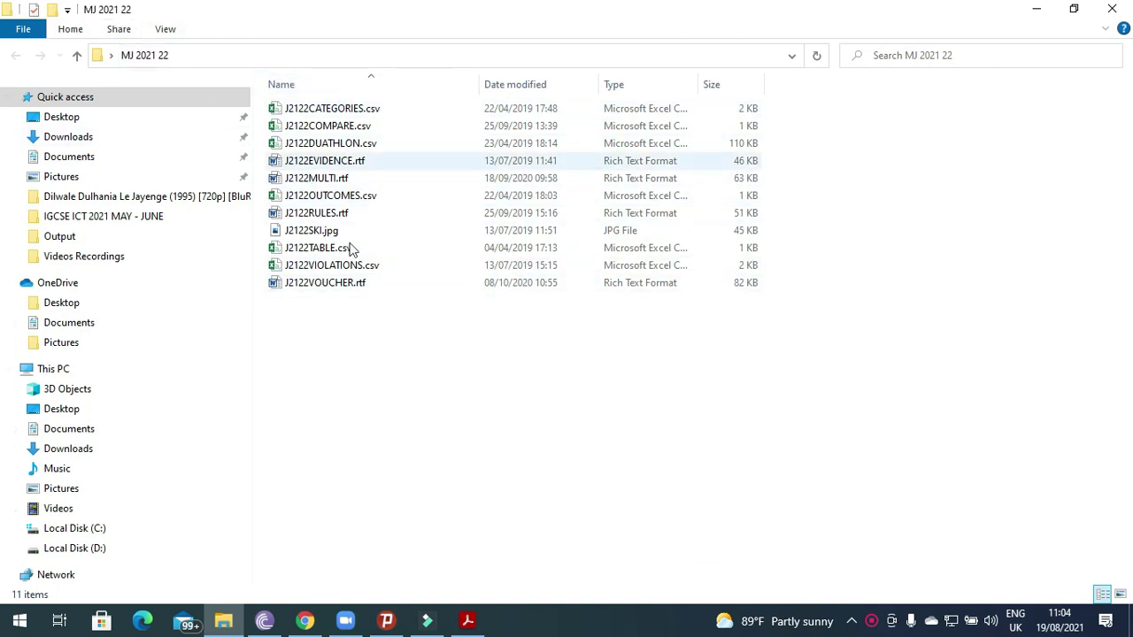
Scroll the exam paper to Task 1 and highlight the instruction to open J2122EVIDENCE.rtf
click(467, 622)
scroll(417, 438, down, 5)
scroll(417, 440, down, 5)
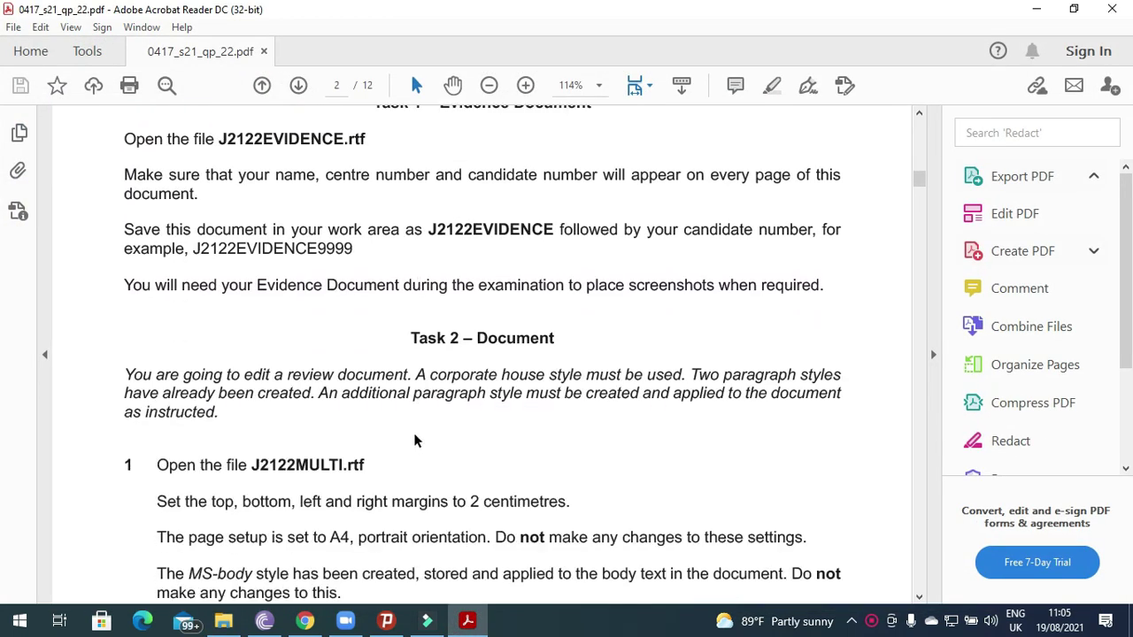
scroll(376, 400, up, 1)
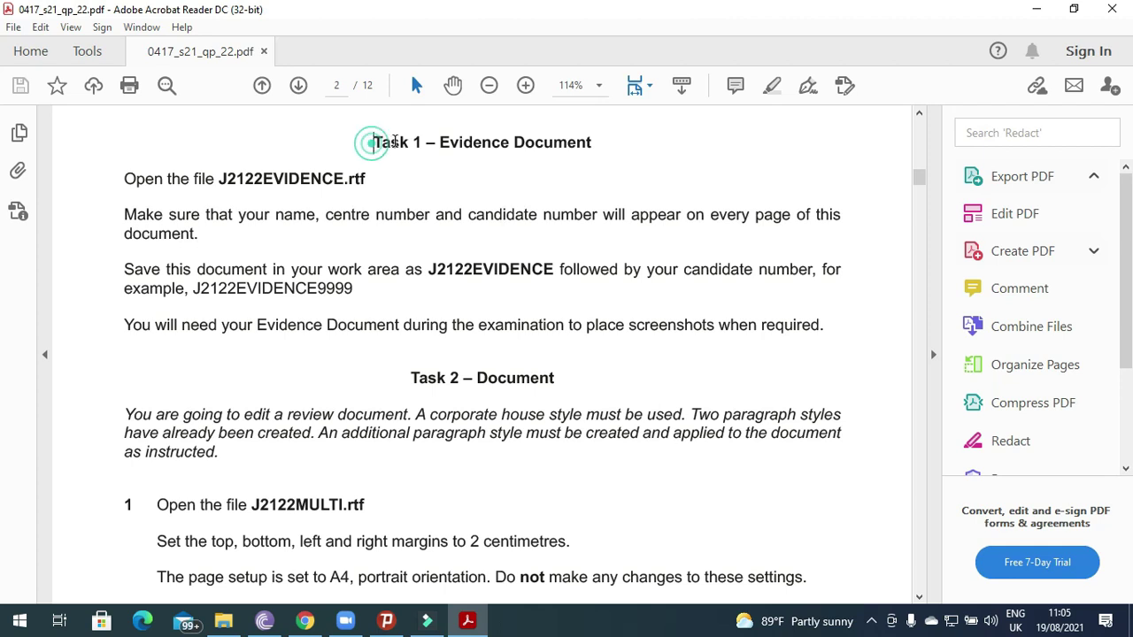
drag(371, 142, 611, 132)
drag(125, 179, 222, 180)
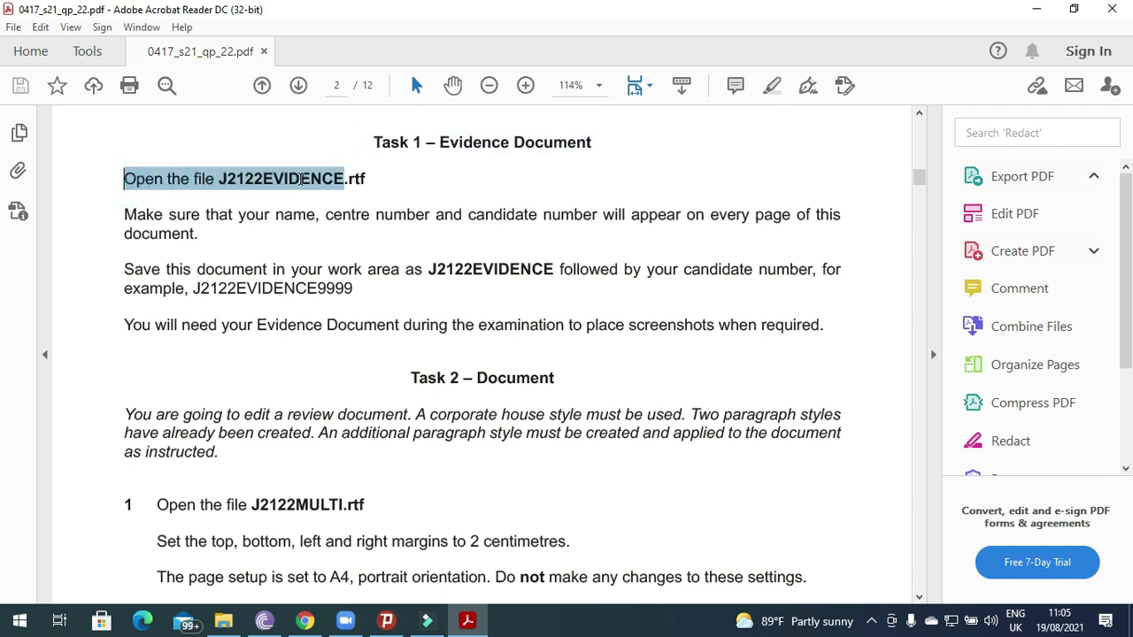
drag(301, 179, 372, 180)
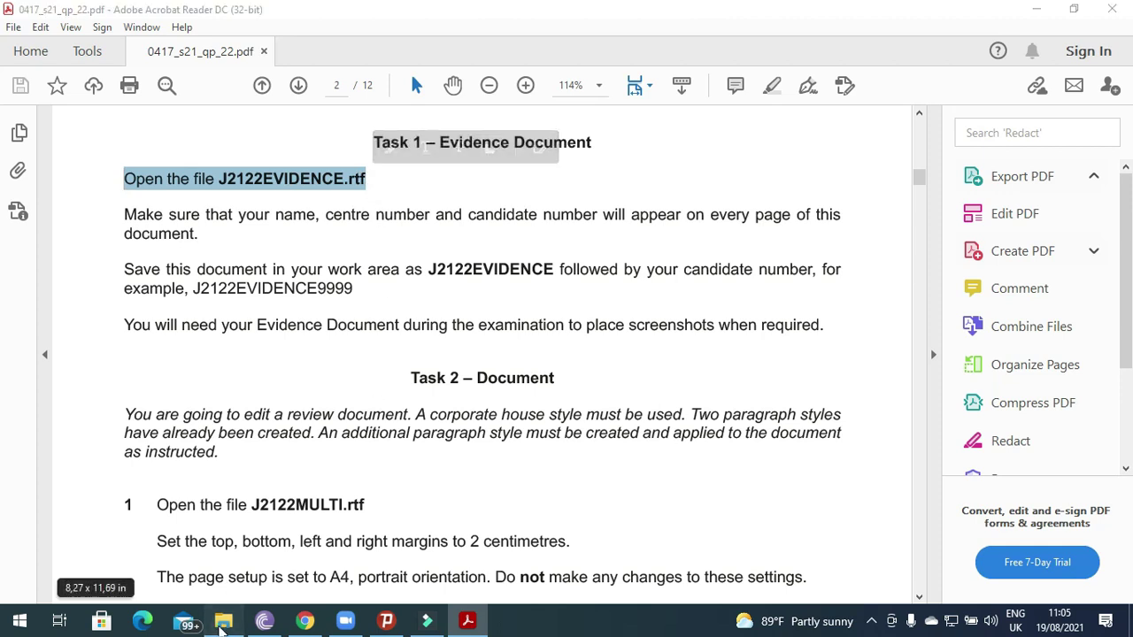
Open J2122EVIDENCE.rtf from the folder, then highlight the paper's name-on-every-page header instruction
click(223, 621)
click(350, 161)
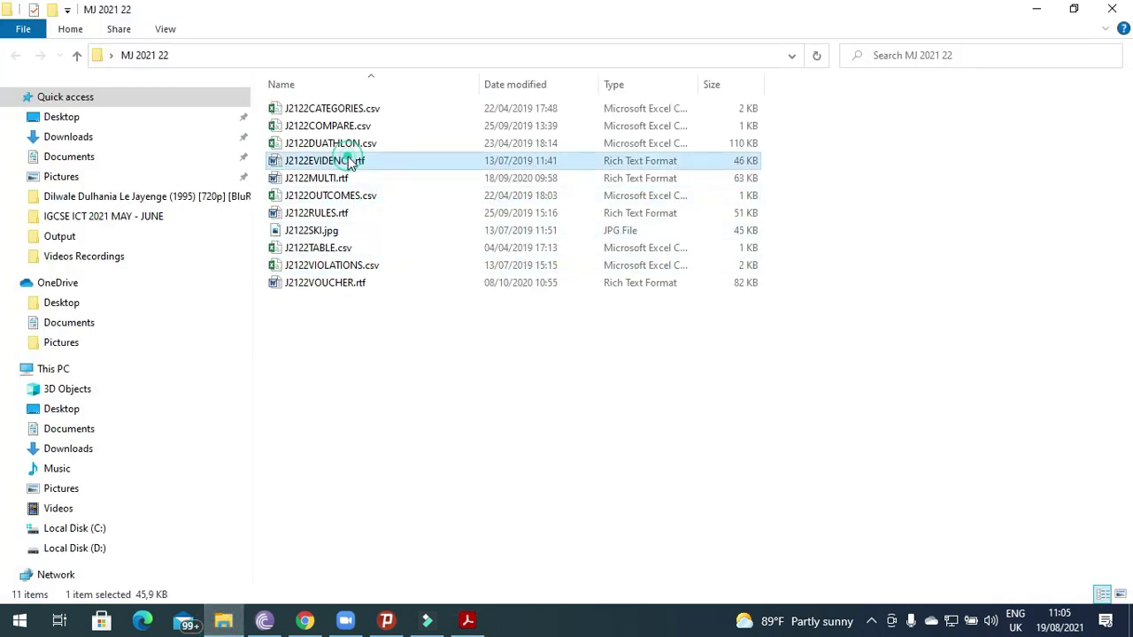
click(467, 621)
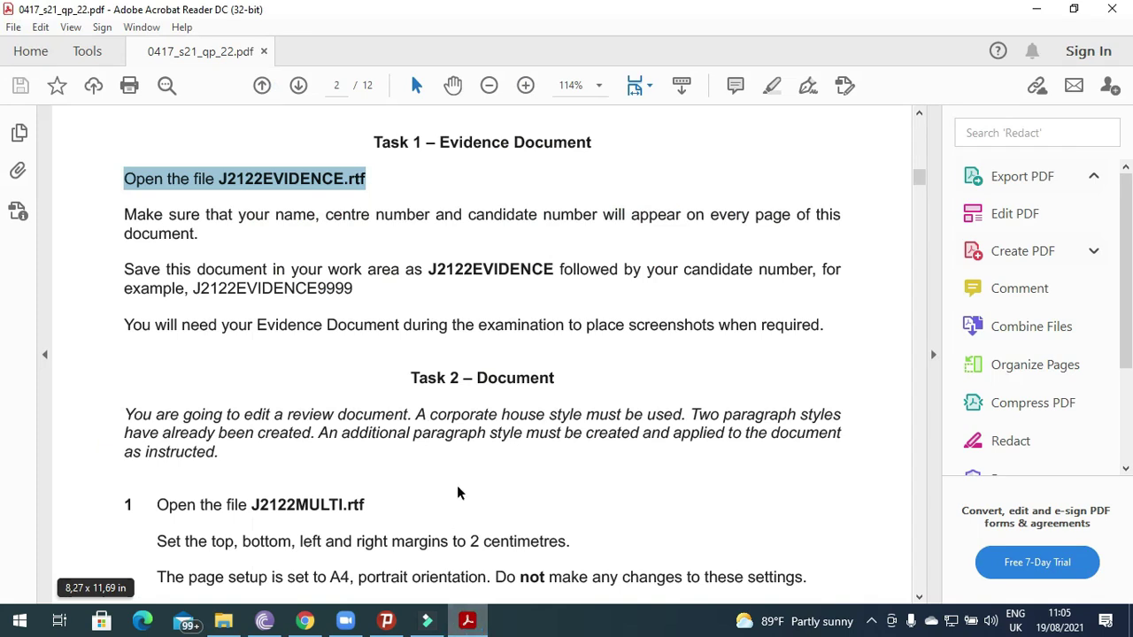
click(125, 268)
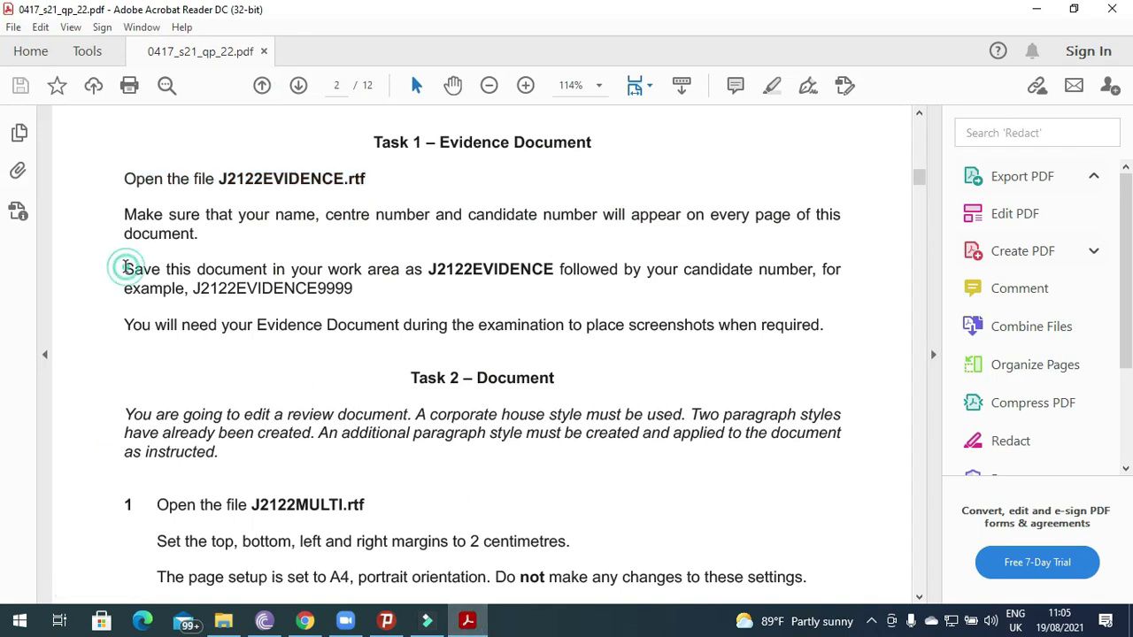
drag(169, 216, 821, 226)
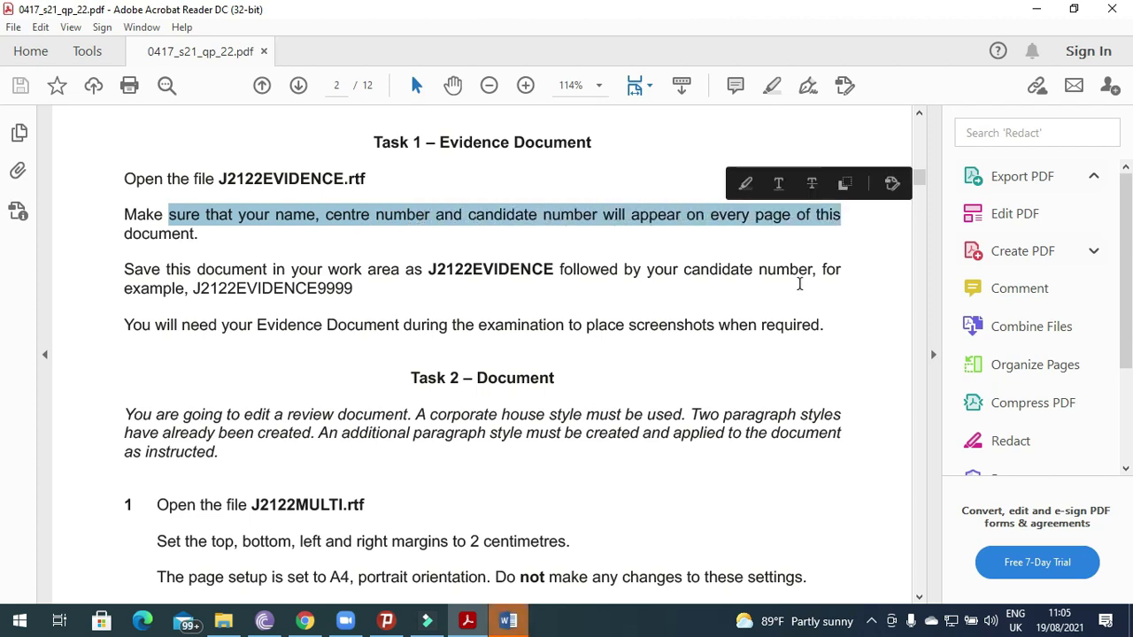
Dismiss the Office activation notice and insert a Blank (Three Columns) header
click(508, 621)
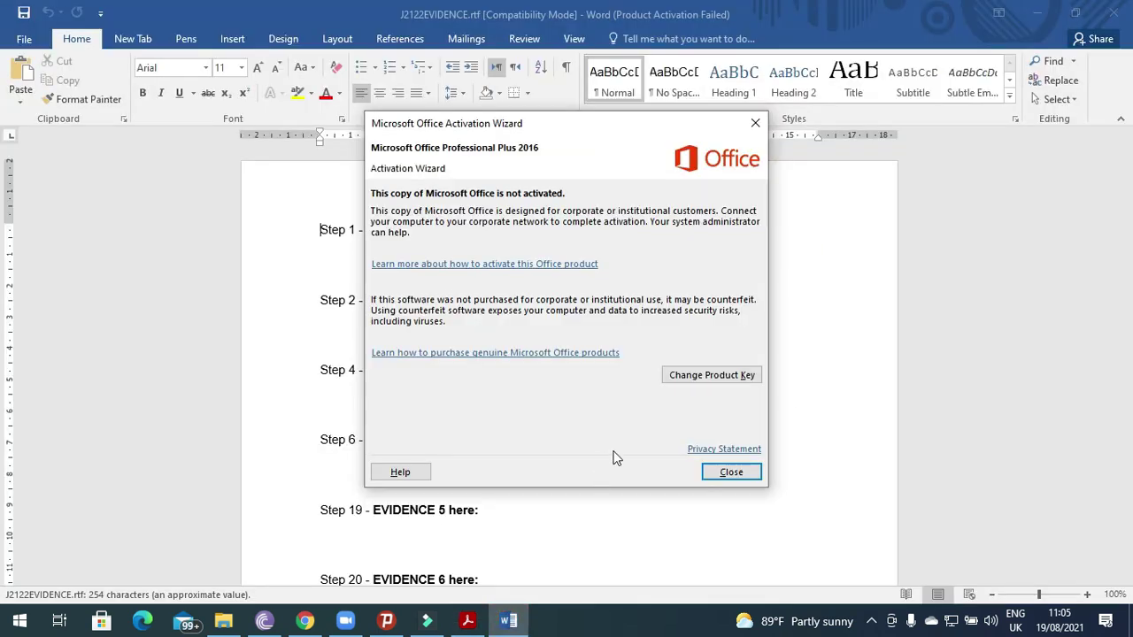
click(742, 474)
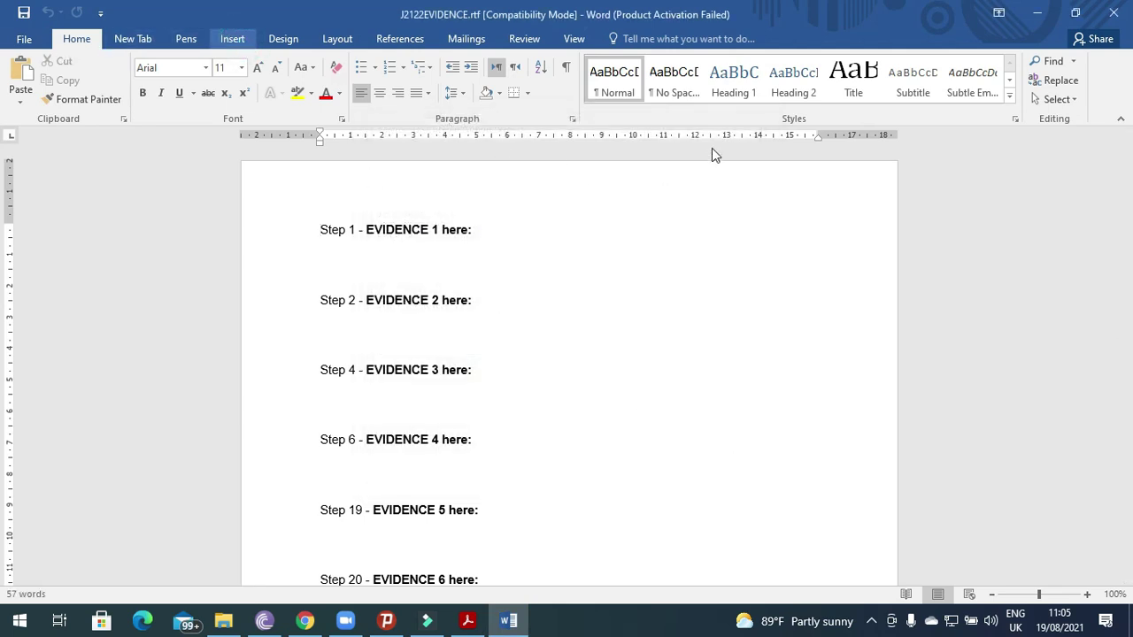
click(706, 60)
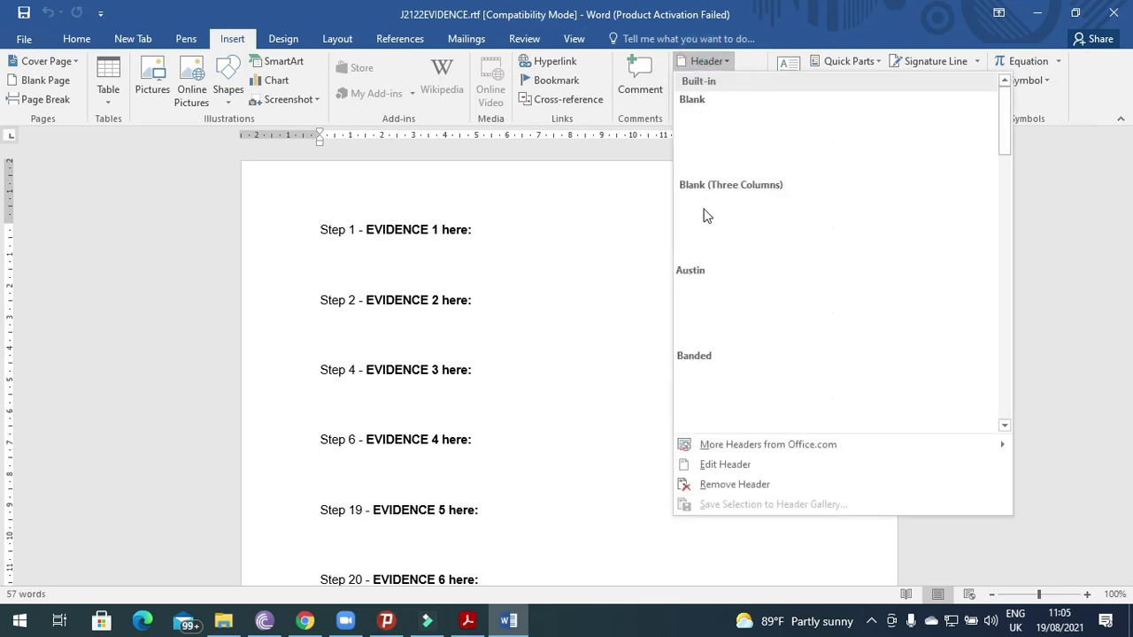
click(703, 209)
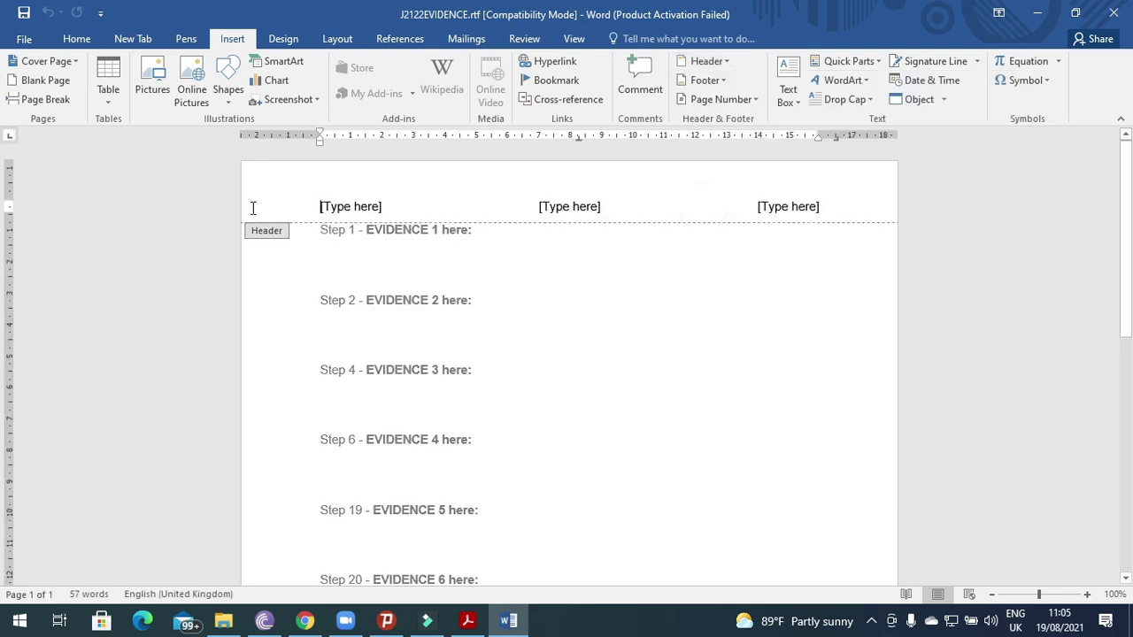
Fill the header placeholders with the candidate's name, centre number and candidate number, then close the header
click(333, 208)
text(Fahim)
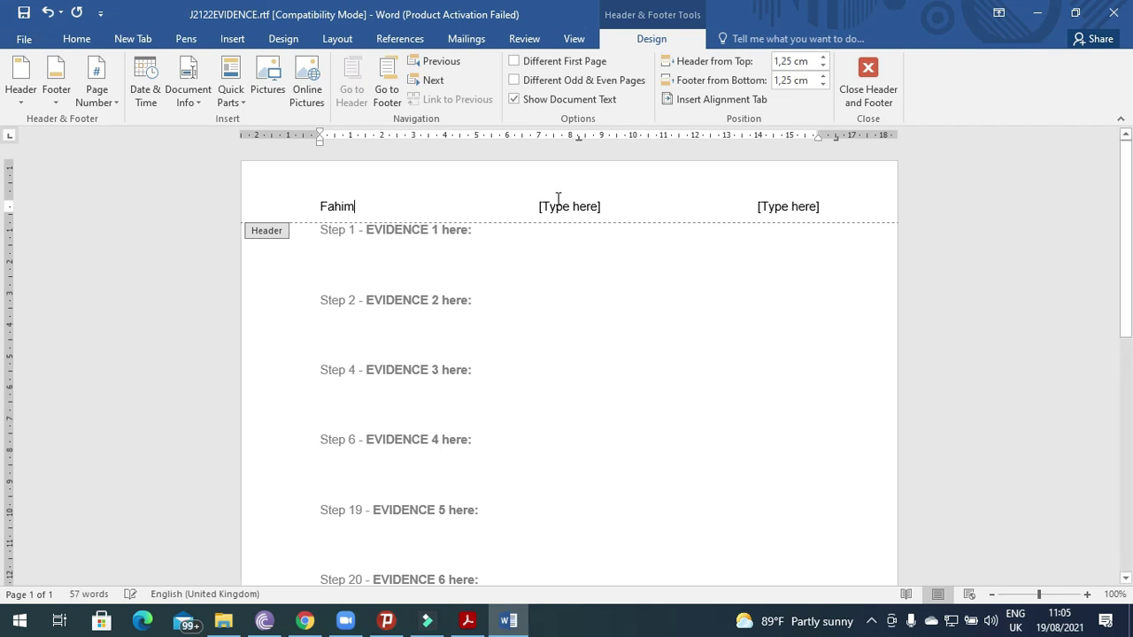
click(557, 204)
text(OM032)
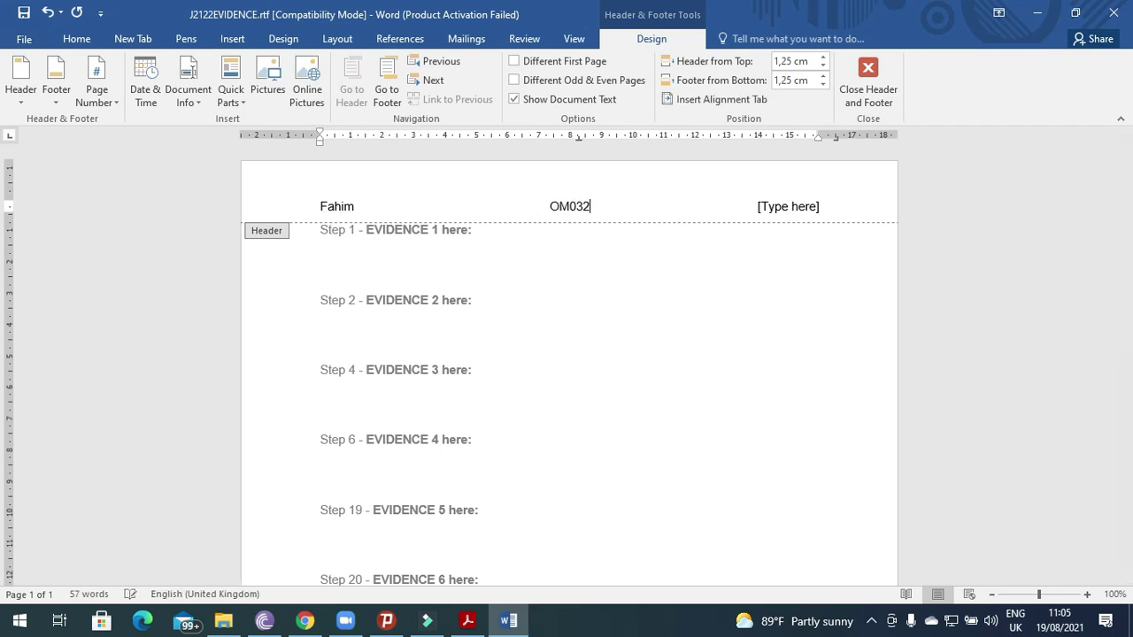
click(779, 208)
text(0297)
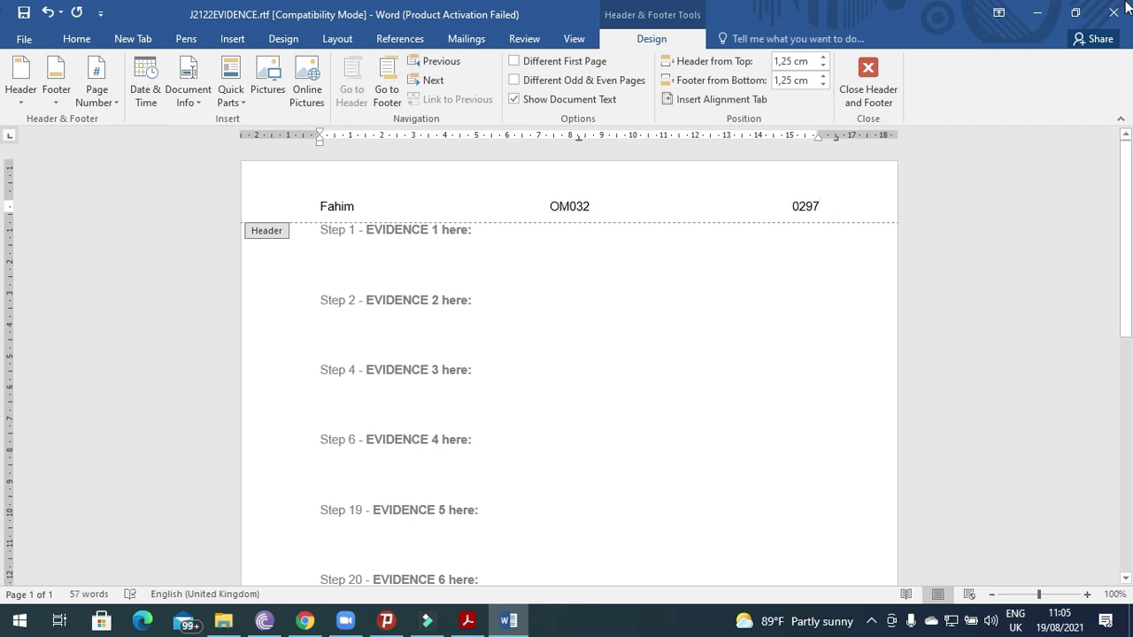
click(872, 88)
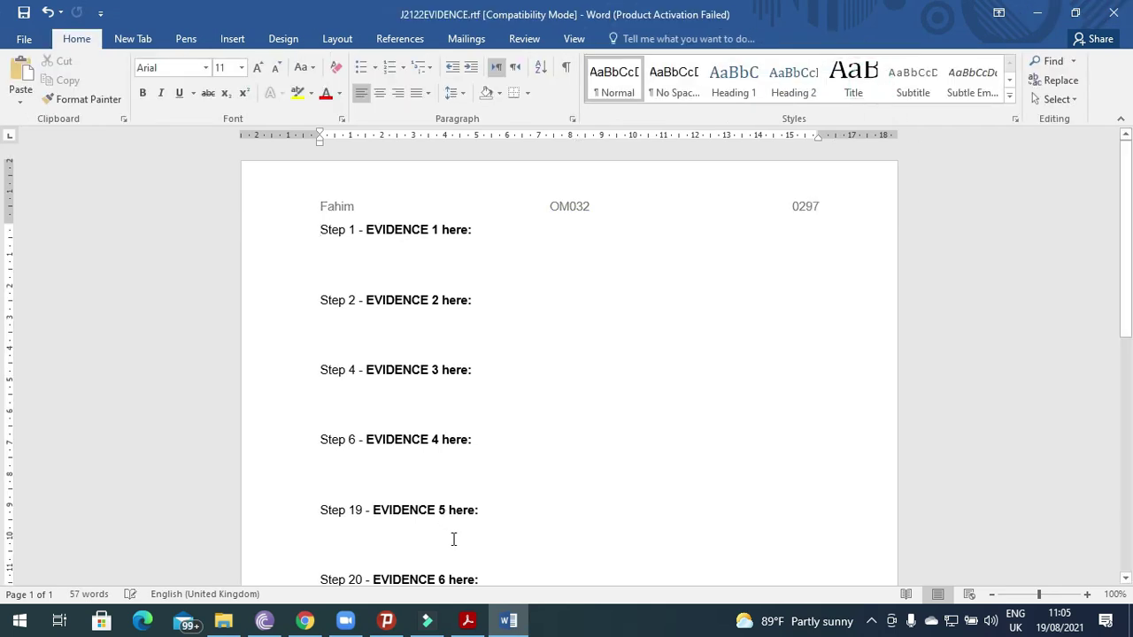
Check the paper's file-naming rule, noting the example name J2122EVIDENCE9999
click(468, 620)
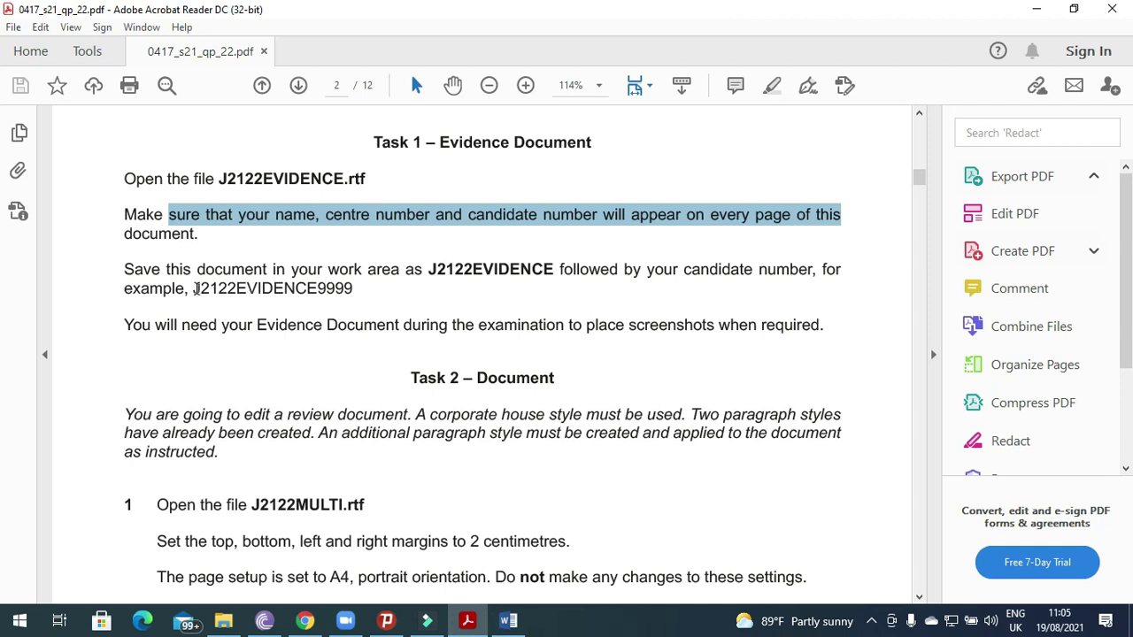
drag(194, 288, 358, 288)
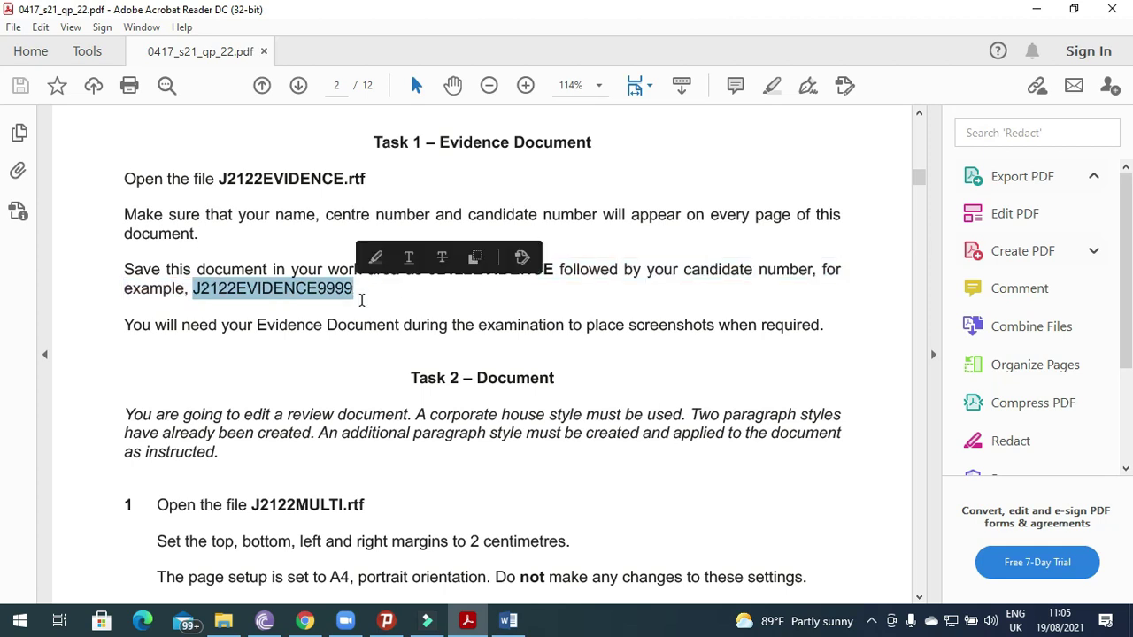
key(alt+Tab)
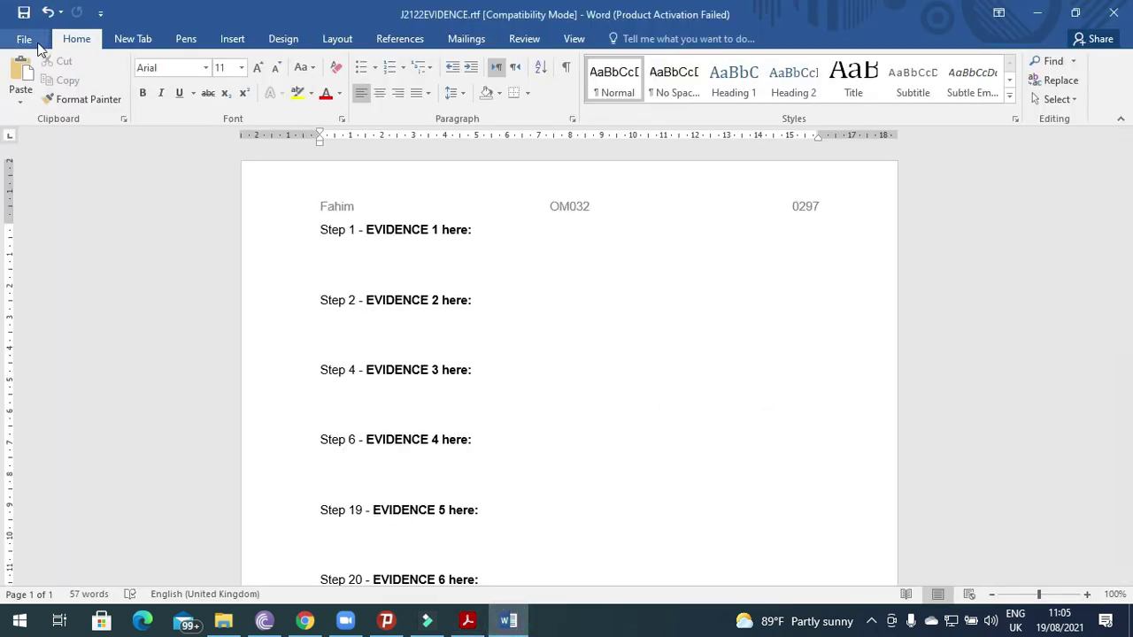
Save the evidence document as a Word Document (.docx), appending the candidate number to J2122EVIDENCE
click(37, 42)
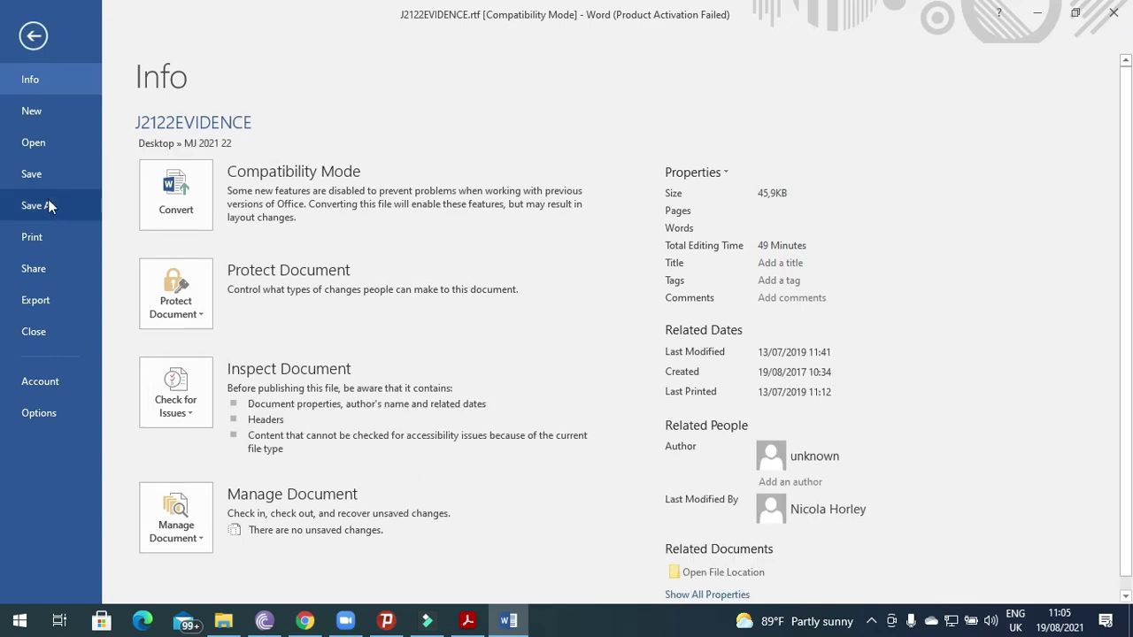
click(40, 205)
click(175, 274)
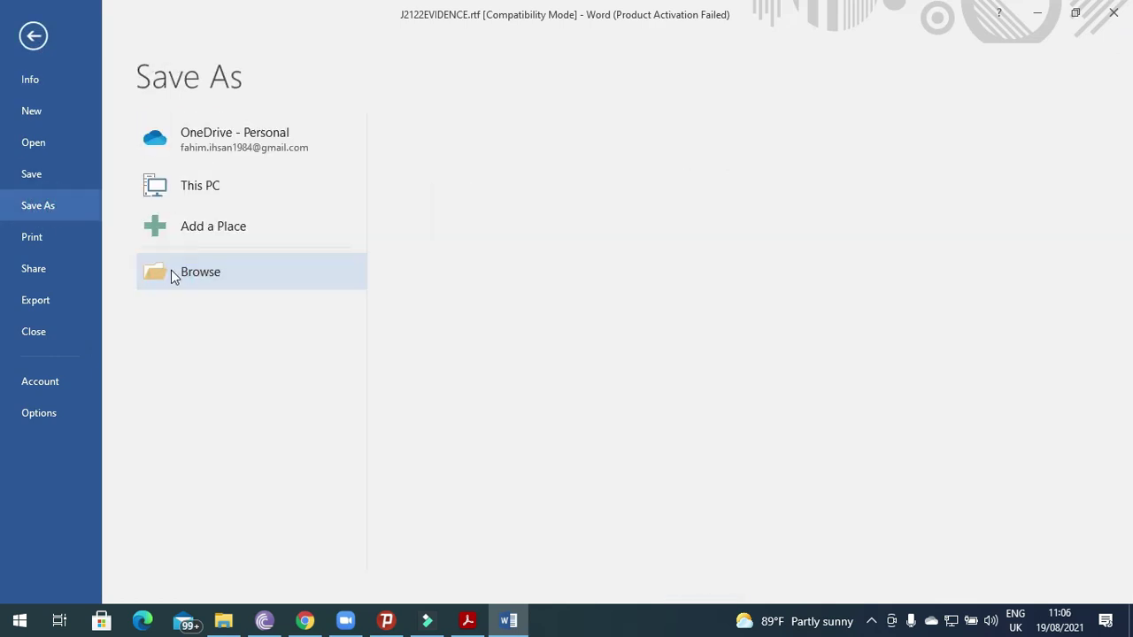
click(235, 449)
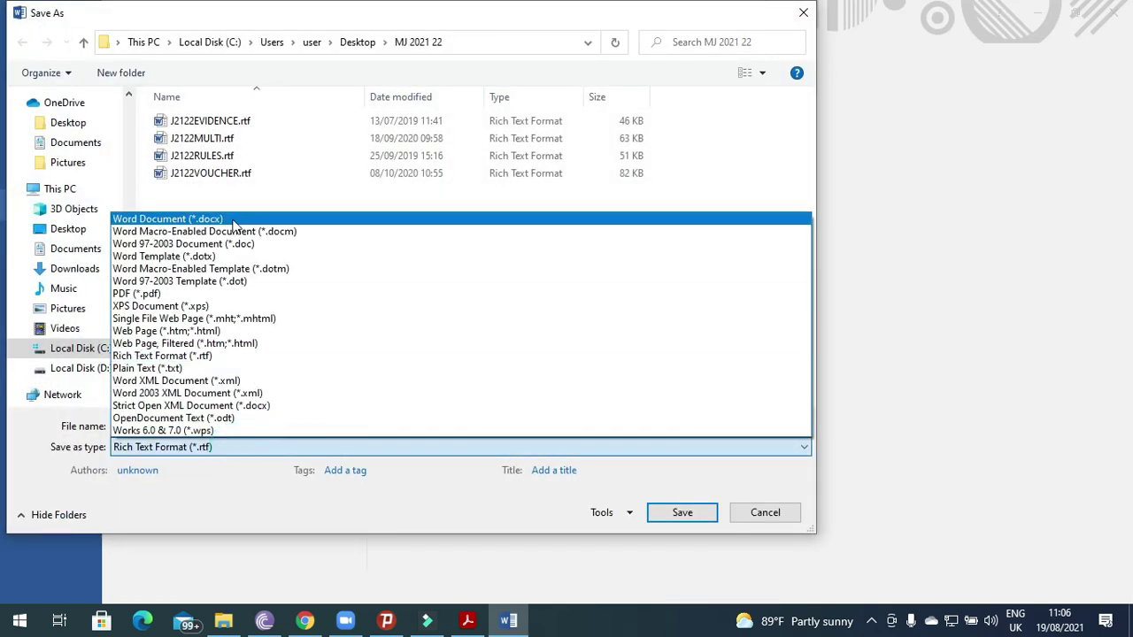
click(211, 220)
double_click(211, 425)
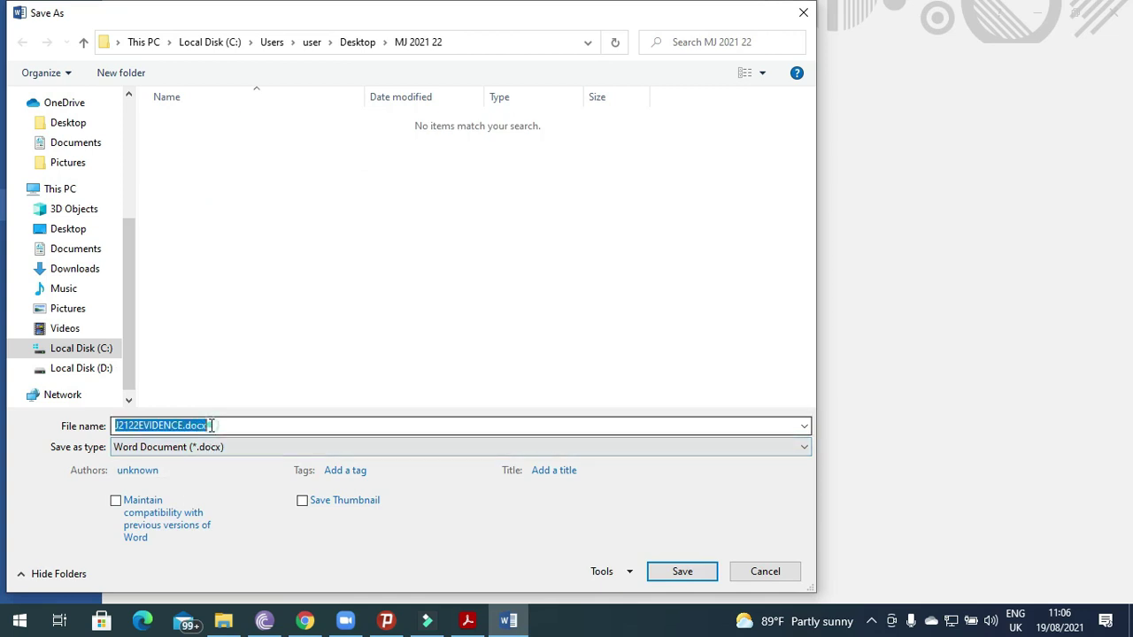
click(211, 425)
key(BackSpace)
key(BackSpace)
key(BackSpace)
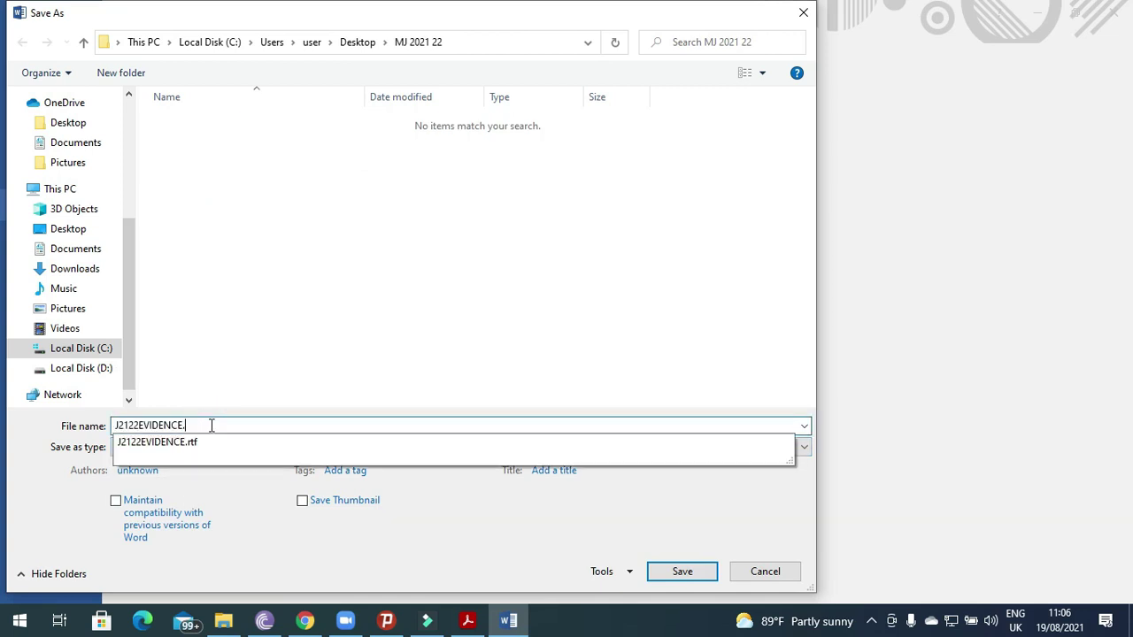
text(0297)
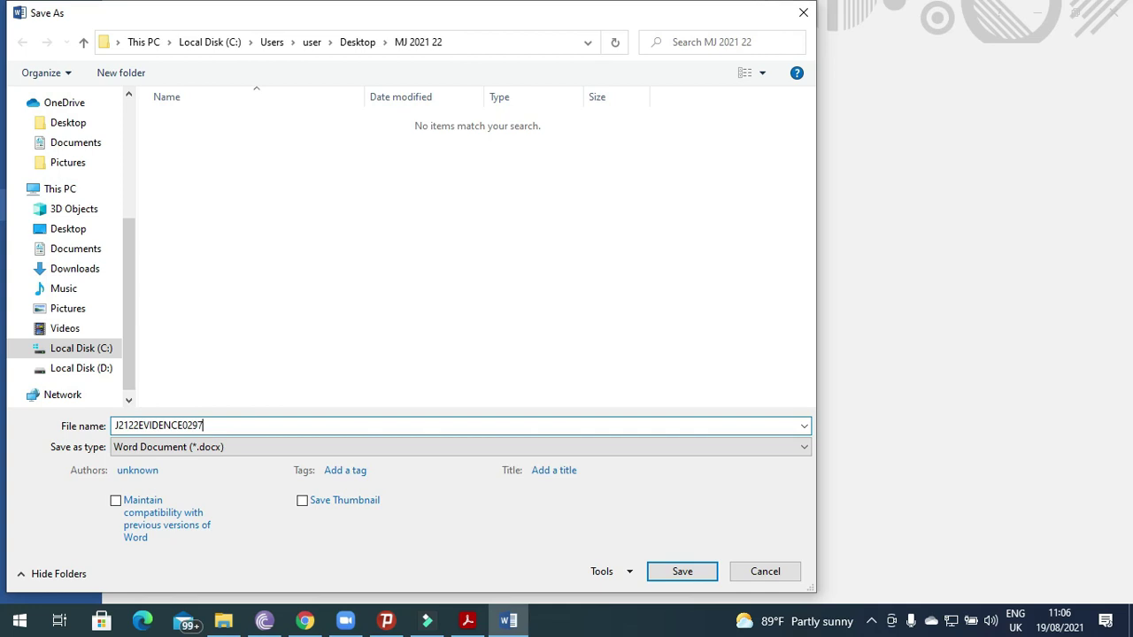
click(682, 572)
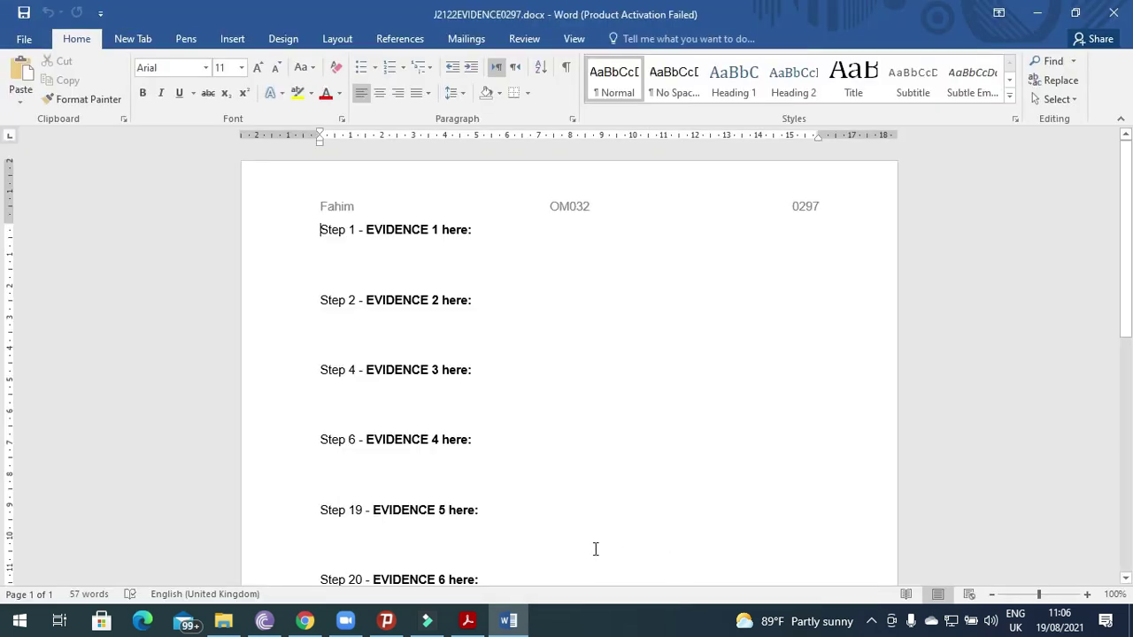
Scroll the exam paper to Task 2 and highlight the instruction to open J2122MULTI.rtf
click(467, 620)
scroll(420, 416, down, 1)
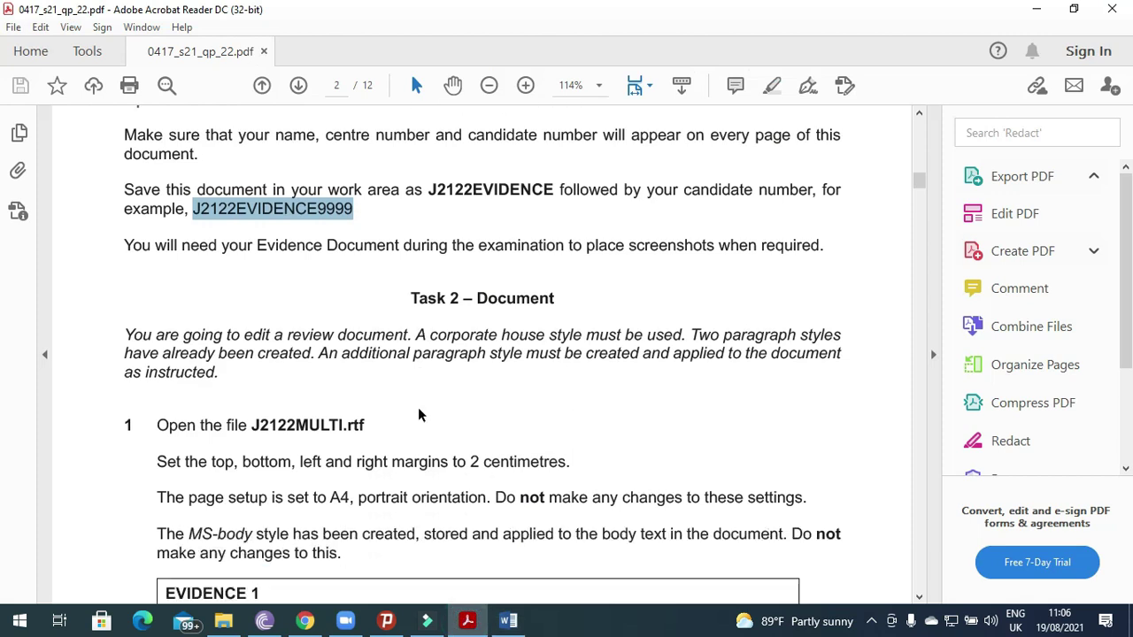
scroll(420, 415, down, 3)
mouse_move(119, 213)
mouse_down()
mouse_move(675, 217)
mouse_move(843, 235)
mouse_up()
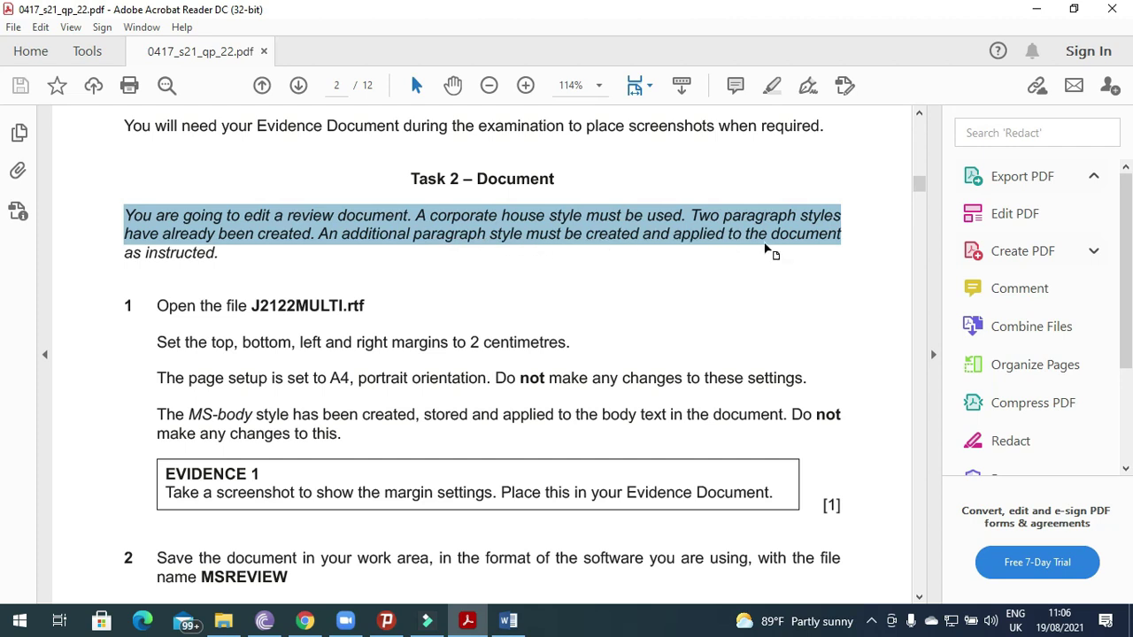
mouse_move(218, 234)
mouse_down()
mouse_move(235, 253)
mouse_move(144, 260)
mouse_up()
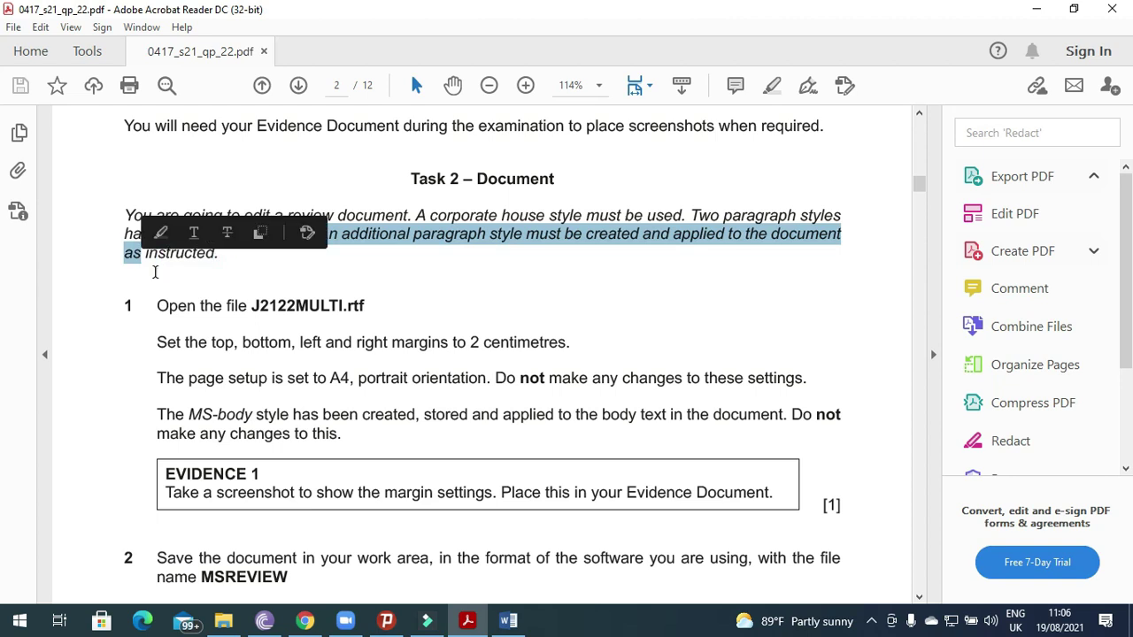
click(163, 309)
drag(159, 309, 370, 309)
Open the document from the MJ 2021 22 folder and highlight the paper's margin instruction
click(234, 623)
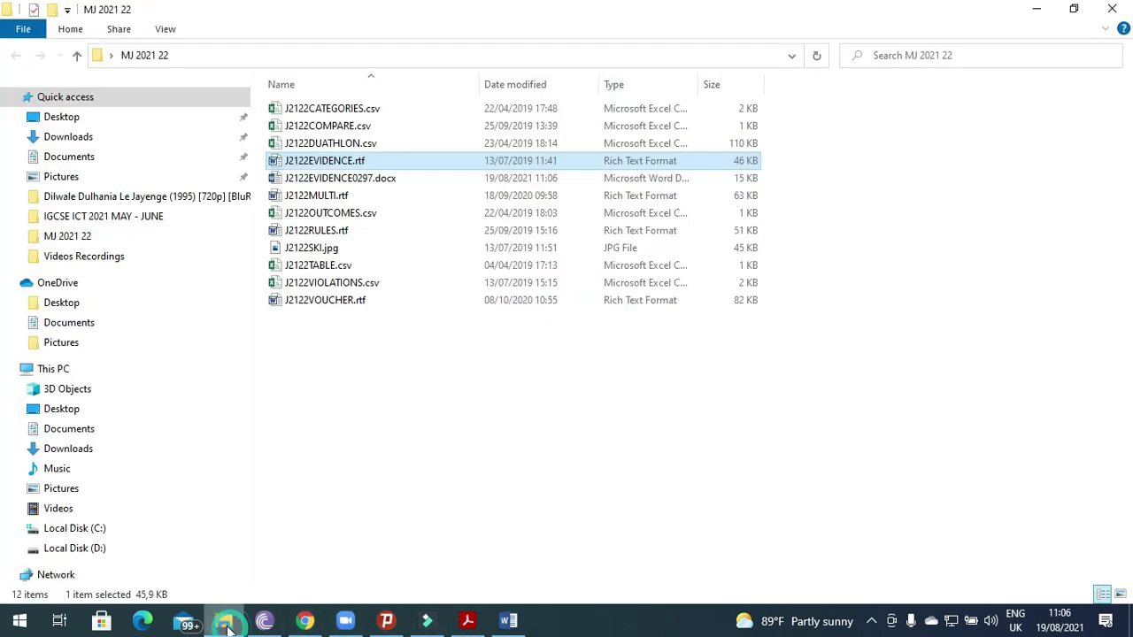
double_click(328, 179)
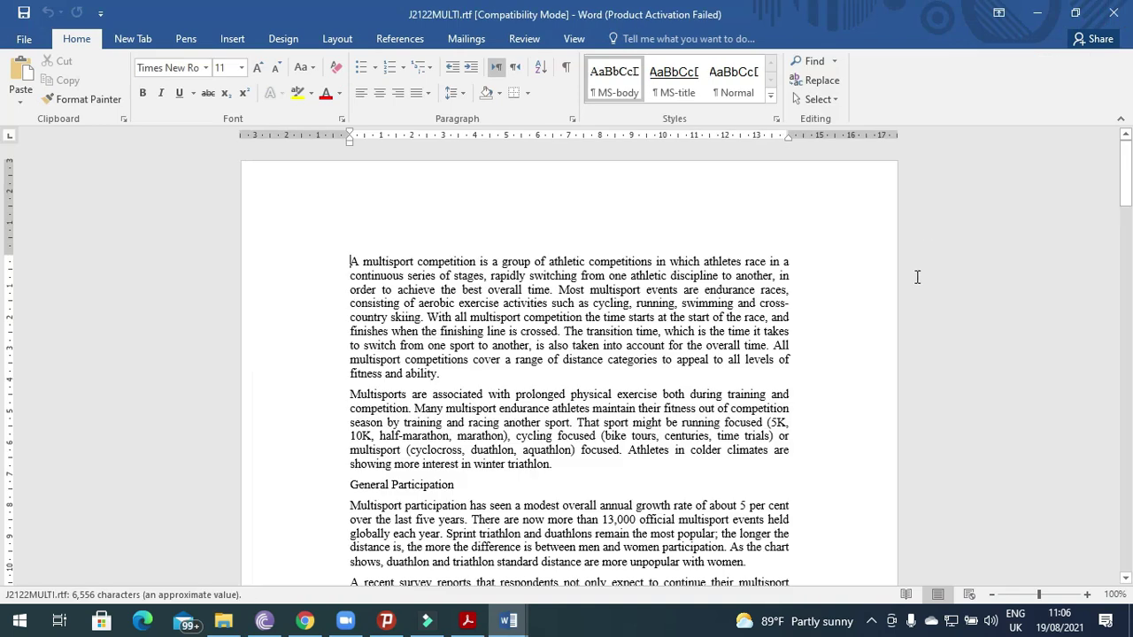
click(470, 624)
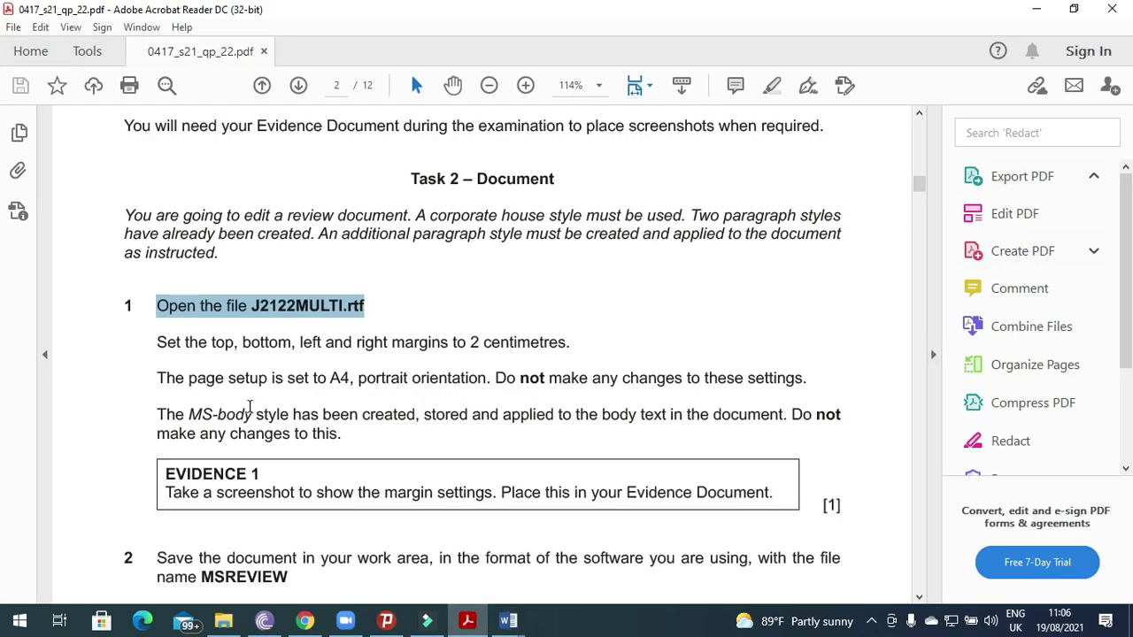
drag(154, 347, 531, 348)
In J2122MULTI.rtf's Page Setup, set top, bottom, left and right margins to 2 cm
mouse_move(508, 621)
click(556, 555)
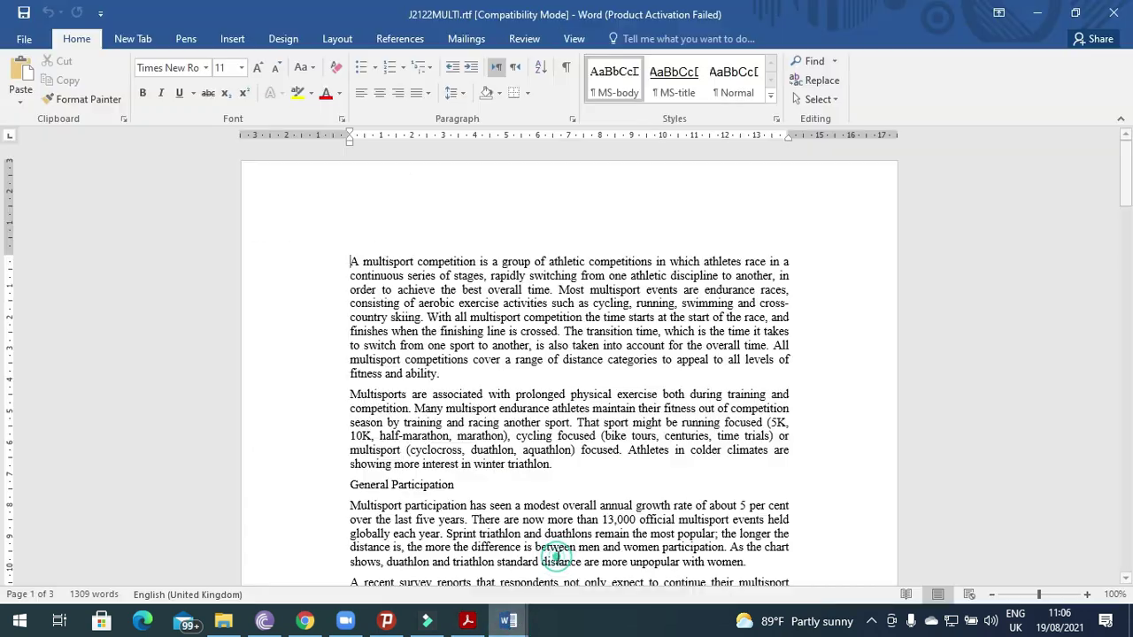
click(333, 40)
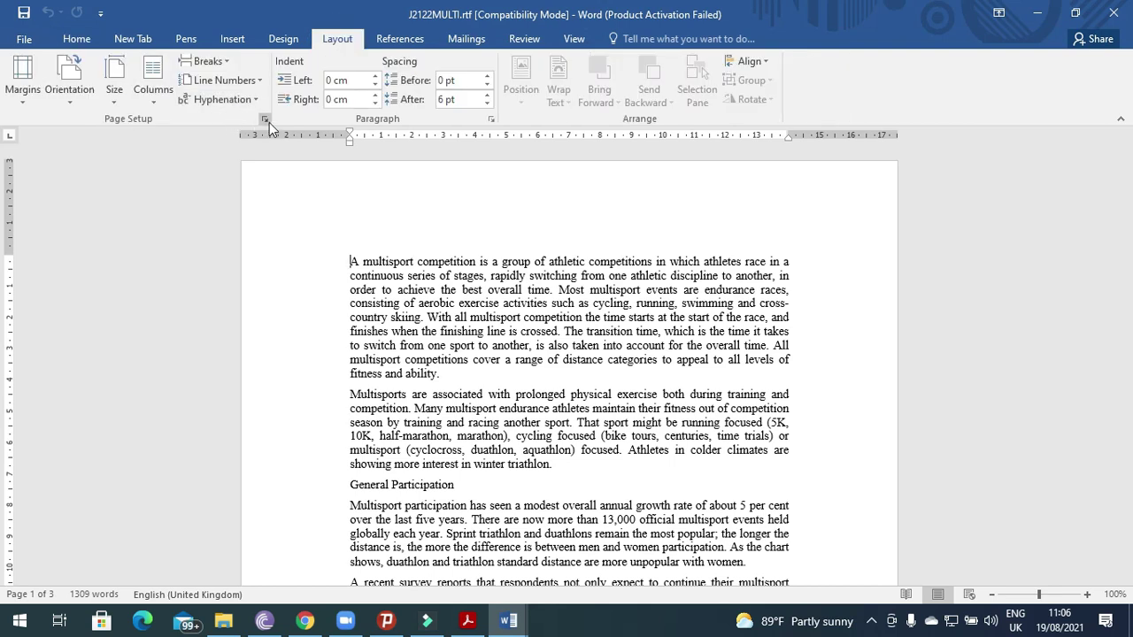
click(265, 120)
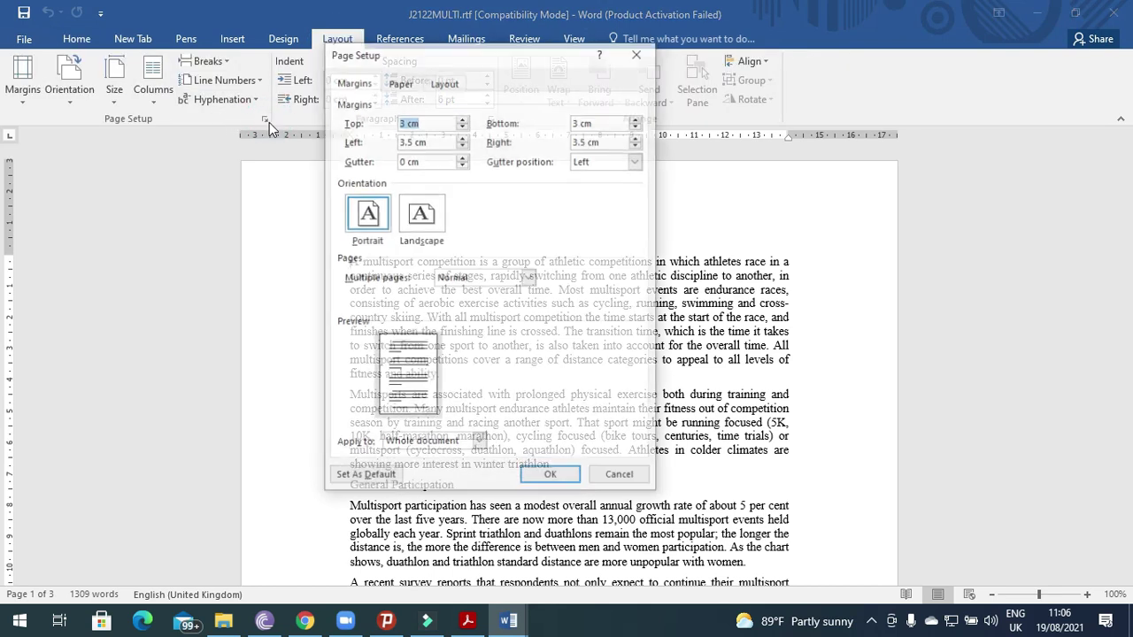
click(405, 123)
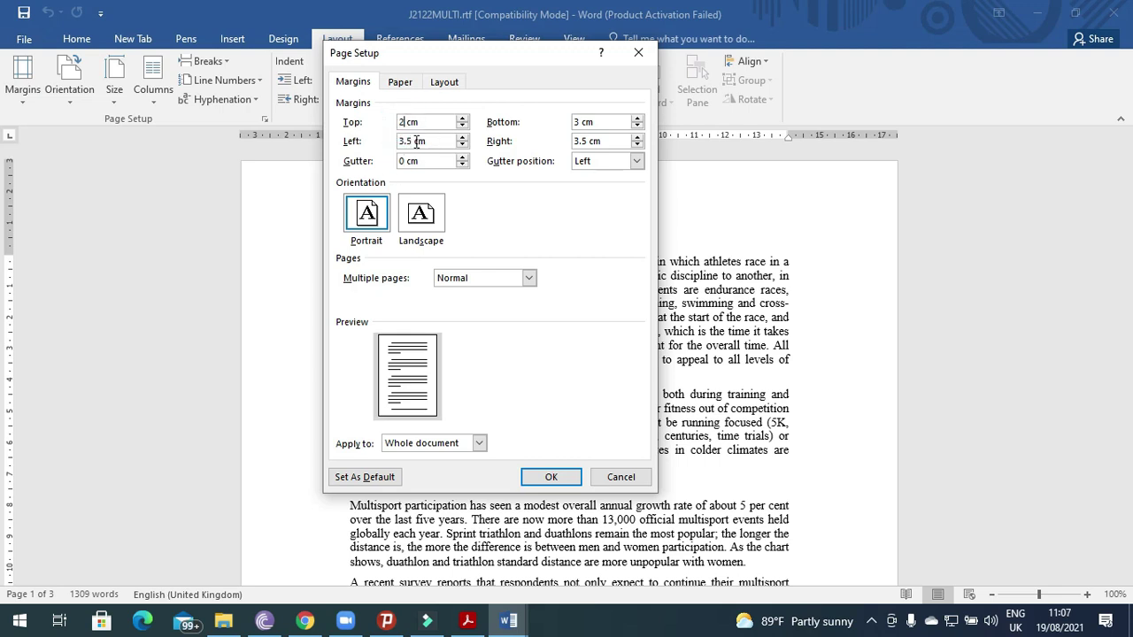
double_click(416, 142)
text(2)
double_click(582, 121)
text(2)
double_click(586, 142)
text(2)
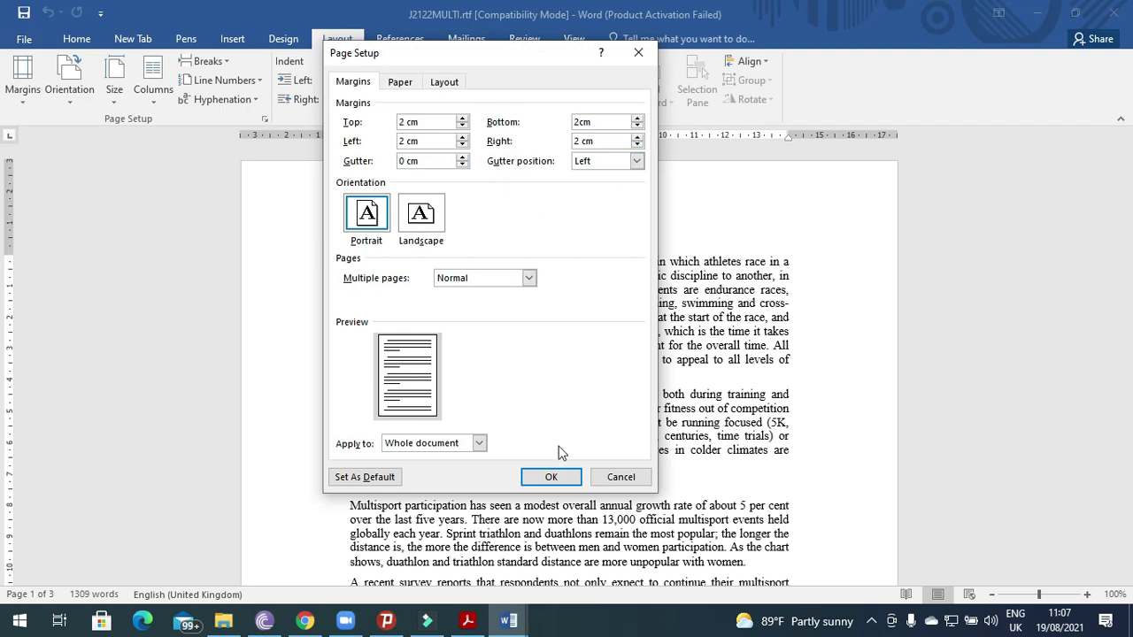
click(552, 478)
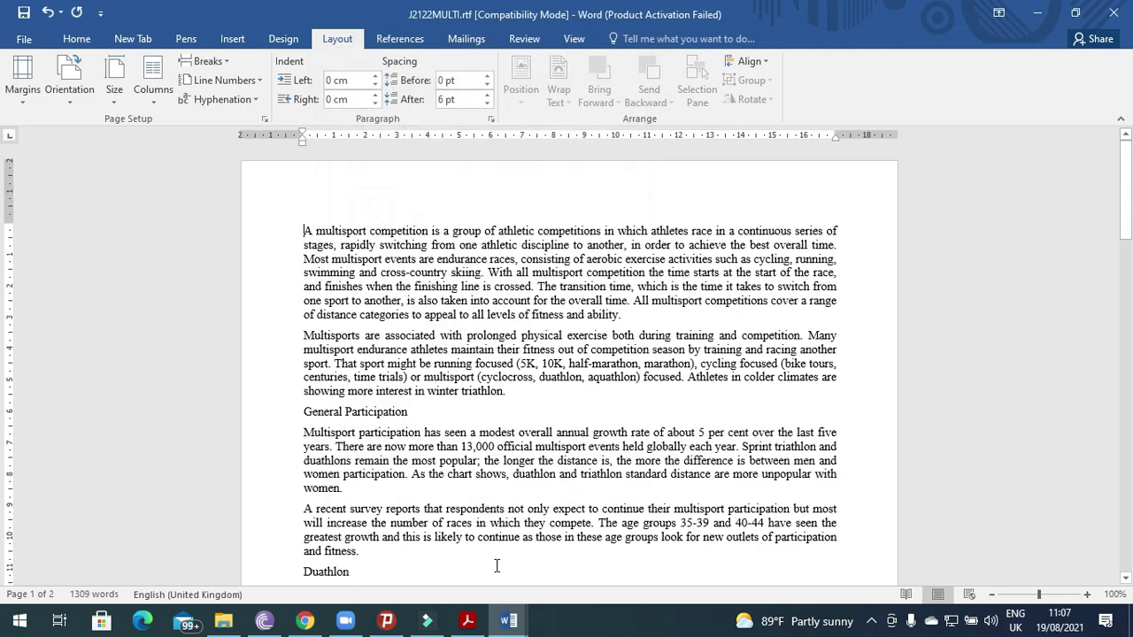
click(469, 622)
drag(156, 378, 413, 382)
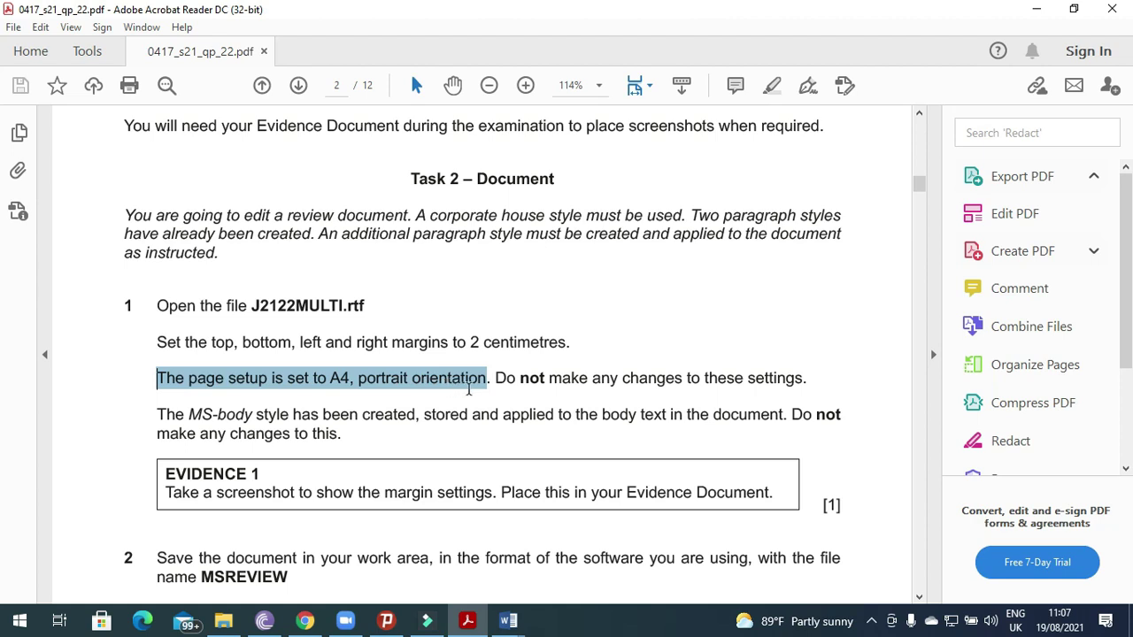
drag(490, 387, 815, 379)
drag(167, 418, 834, 430)
scroll(249, 449, down, 2)
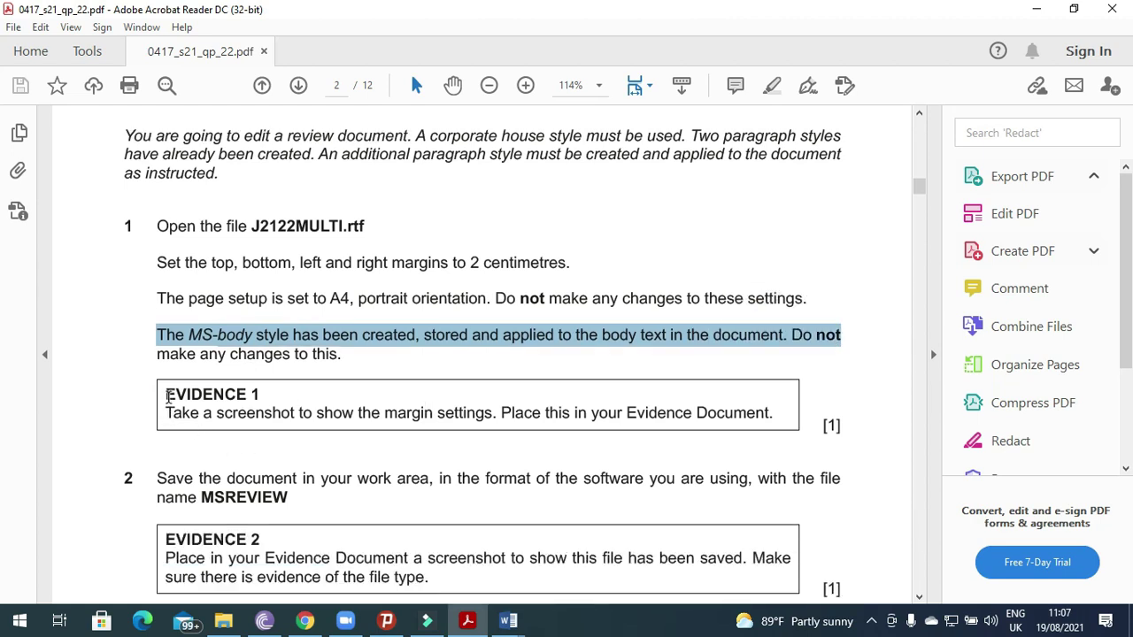
drag(169, 398, 298, 412)
click(199, 433)
drag(168, 416, 444, 419)
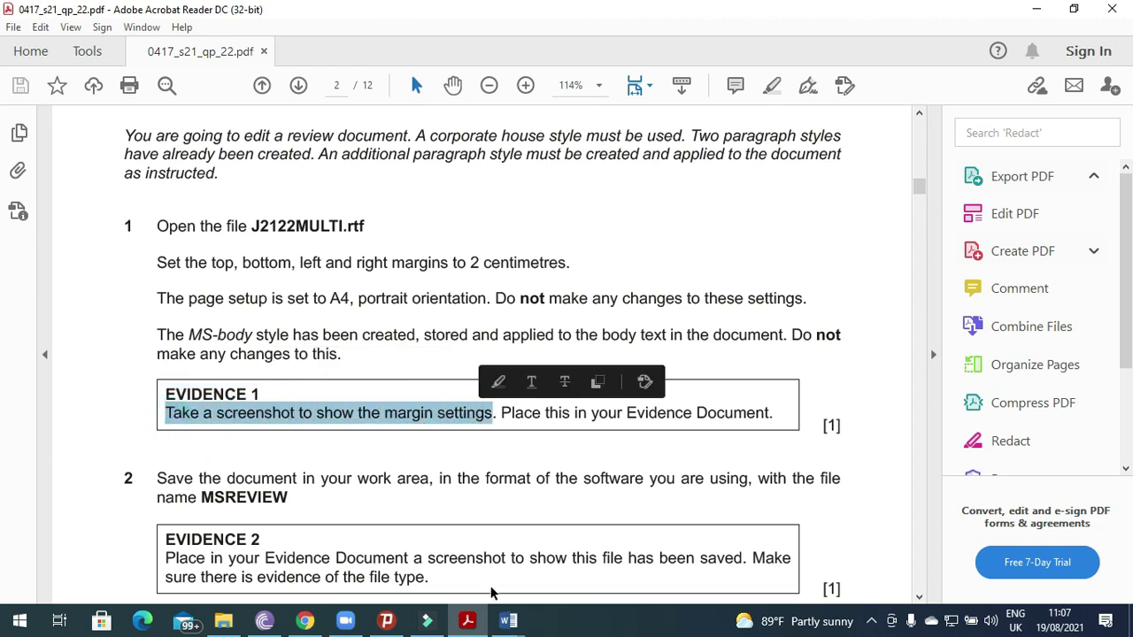
mouse_move(506, 617)
click(552, 577)
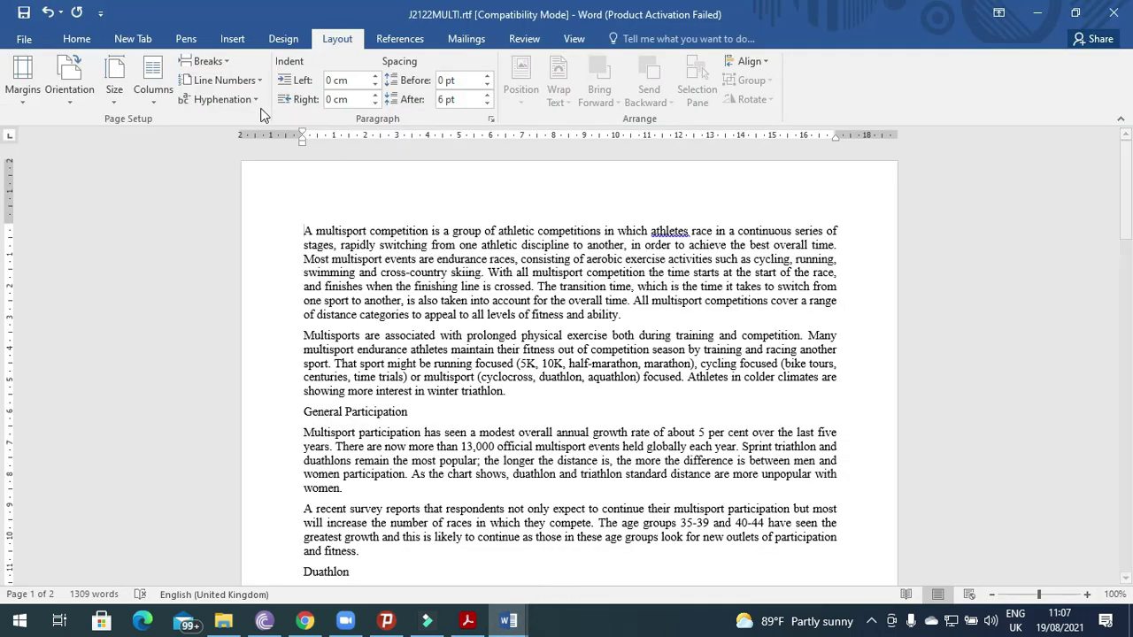
Paste a screenshot of the Page Setup margins under Step 1 in the evidence document
click(264, 118)
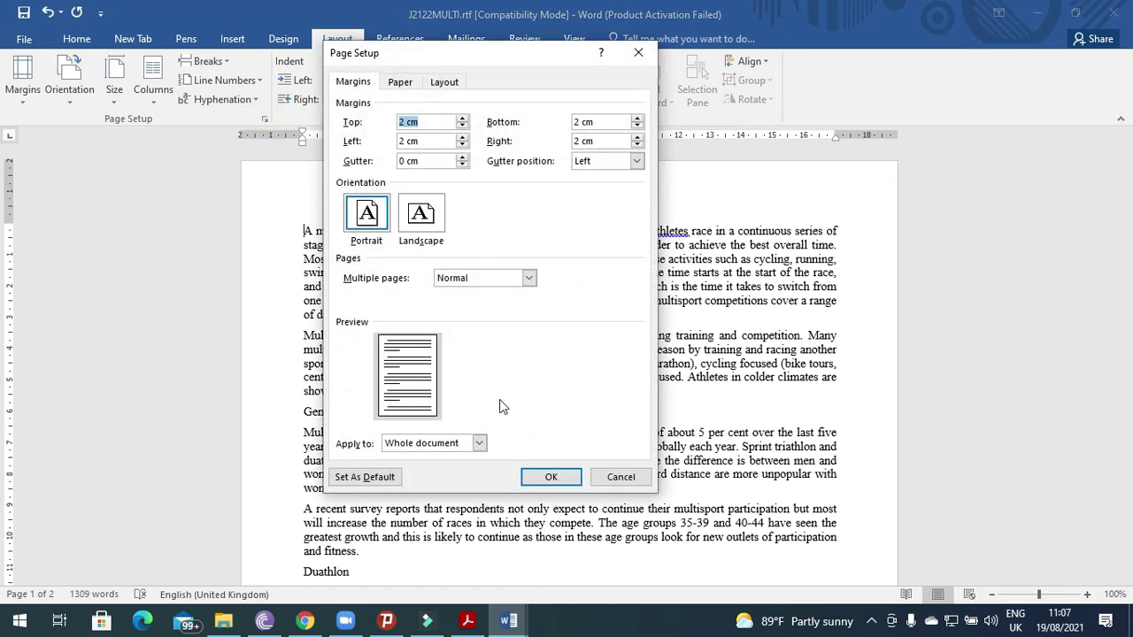
click(547, 477)
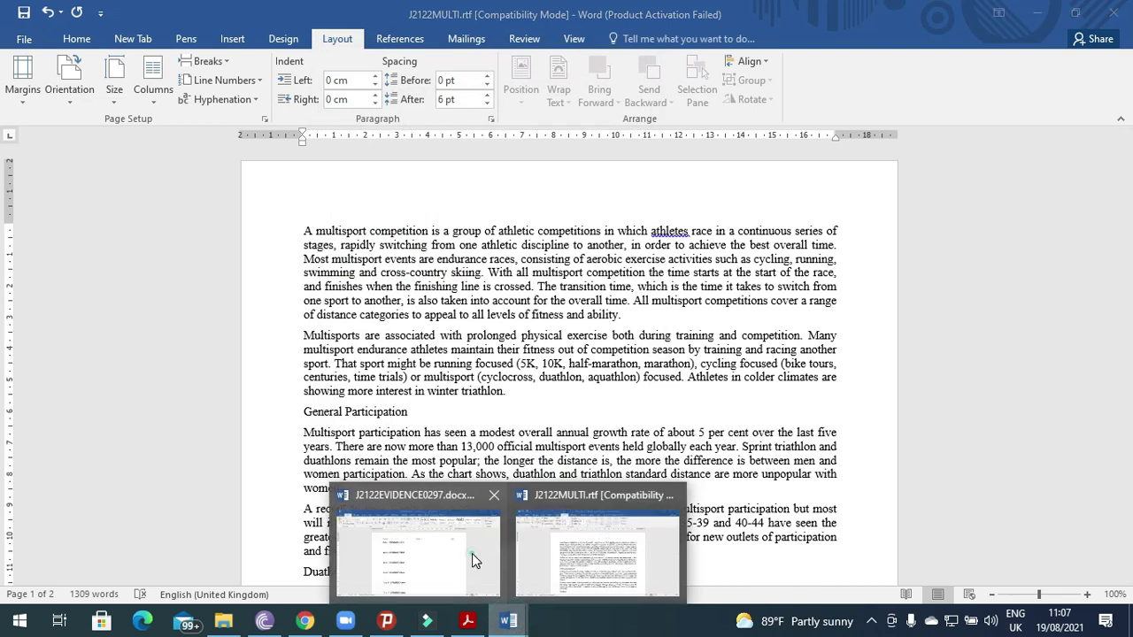
click(472, 553)
click(356, 258)
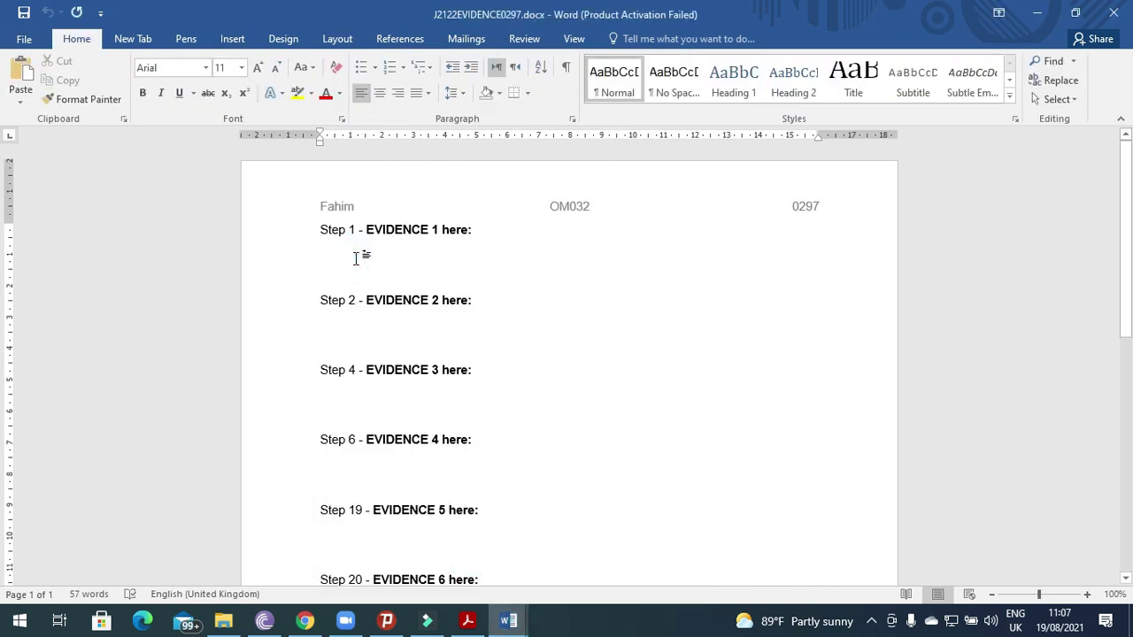
key(ctrl+v)
Crop the screenshot to just the 2 cm margin settings and enlarge it
click(536, 354)
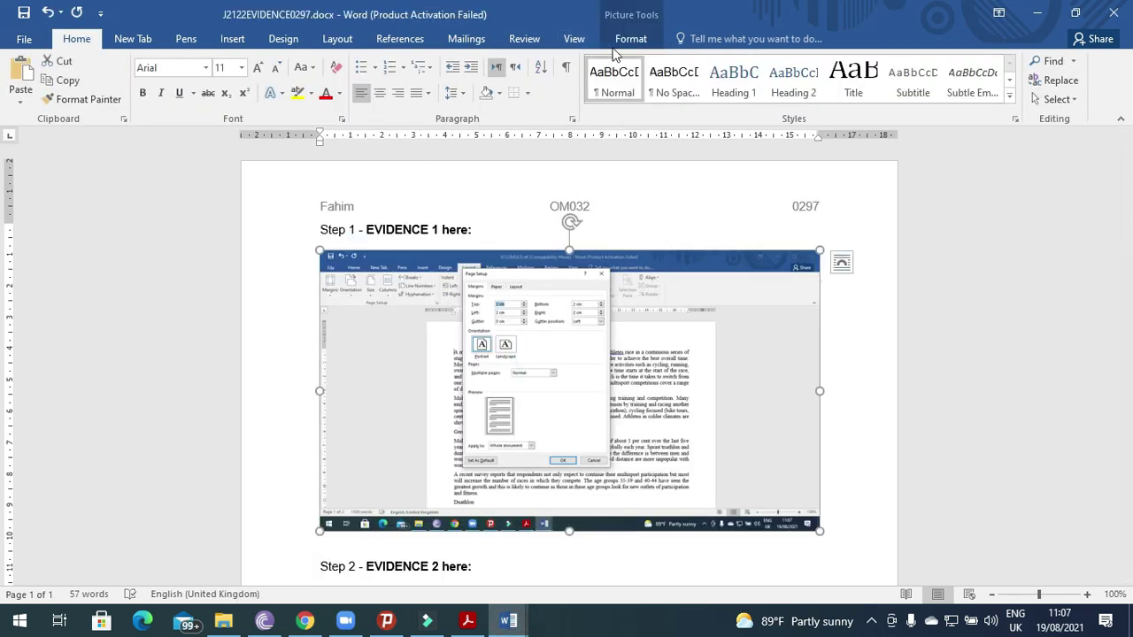
click(629, 39)
click(977, 88)
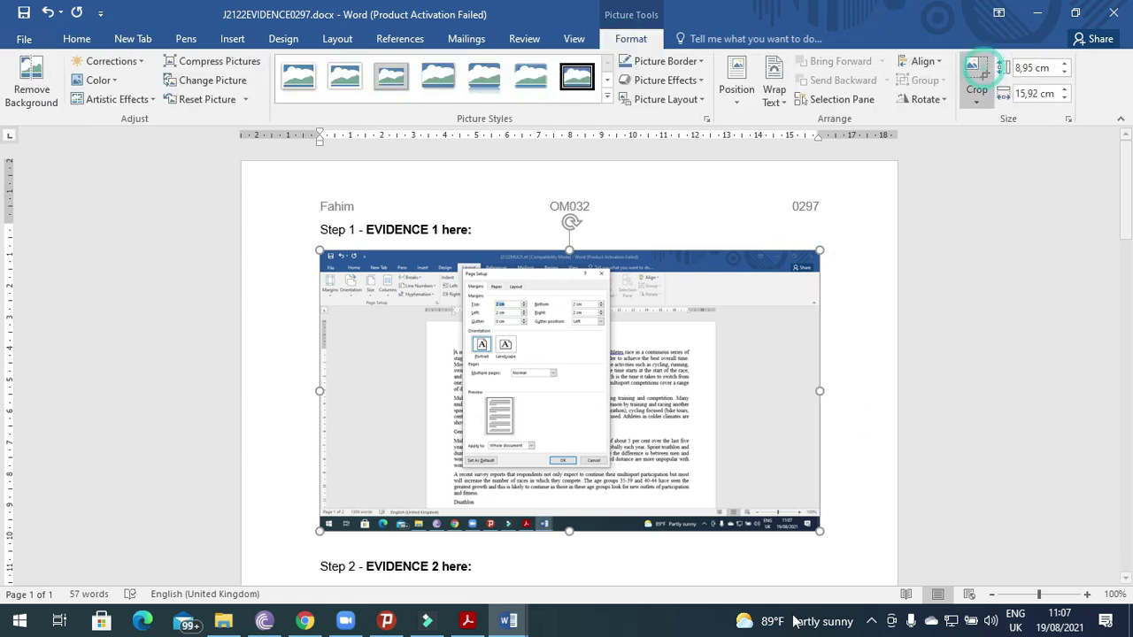
drag(808, 522, 611, 332)
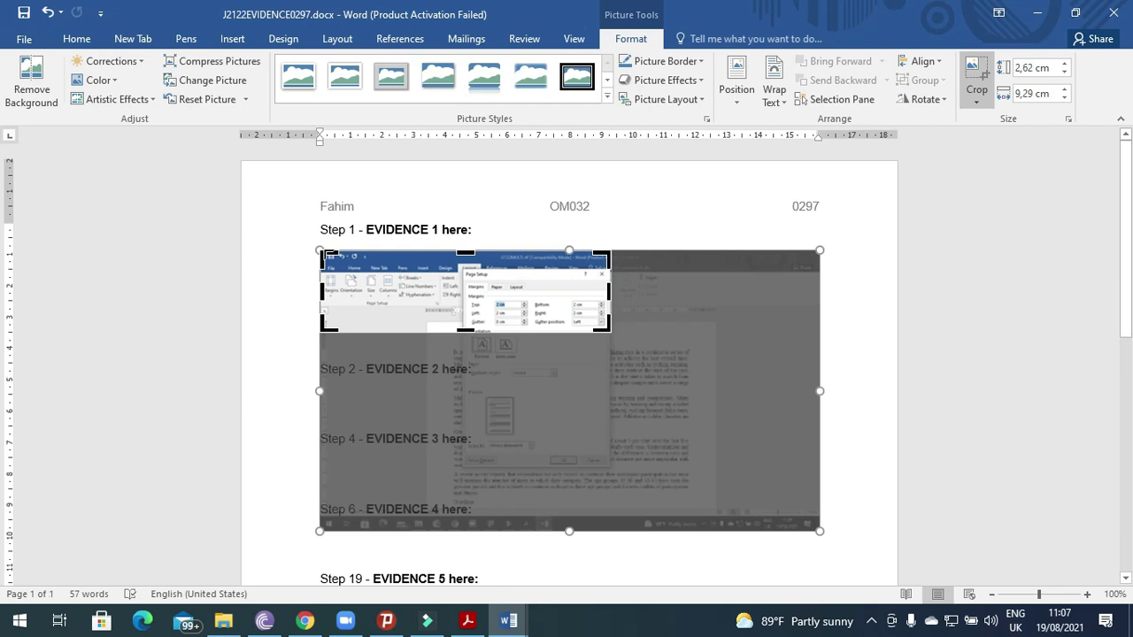
drag(323, 252, 459, 268)
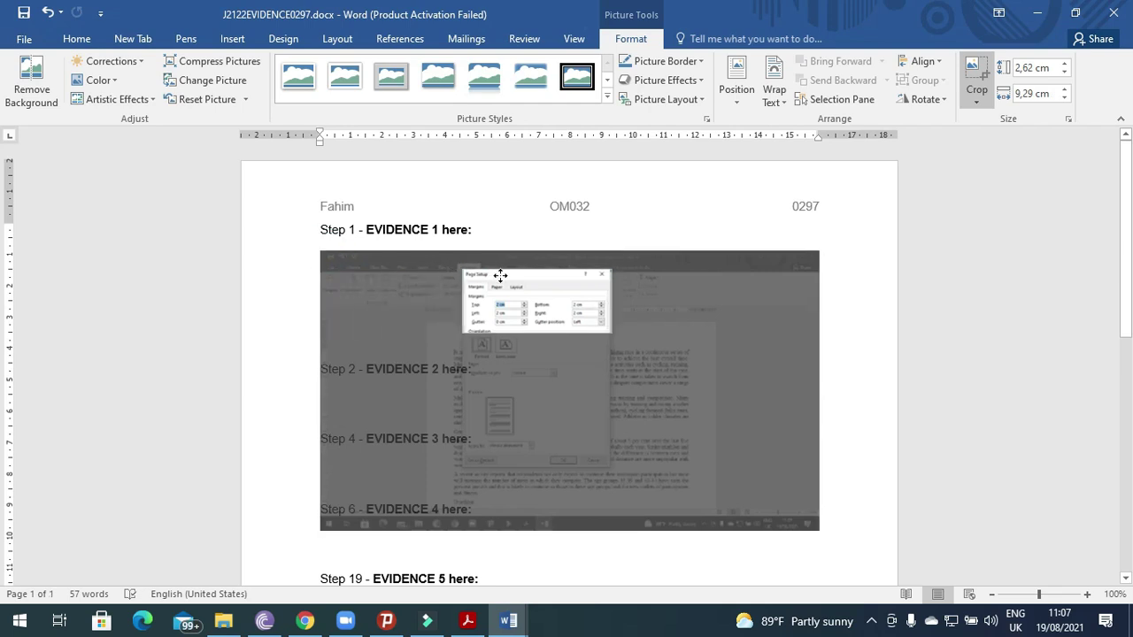
click(749, 283)
click(424, 286)
drag(469, 316, 598, 370)
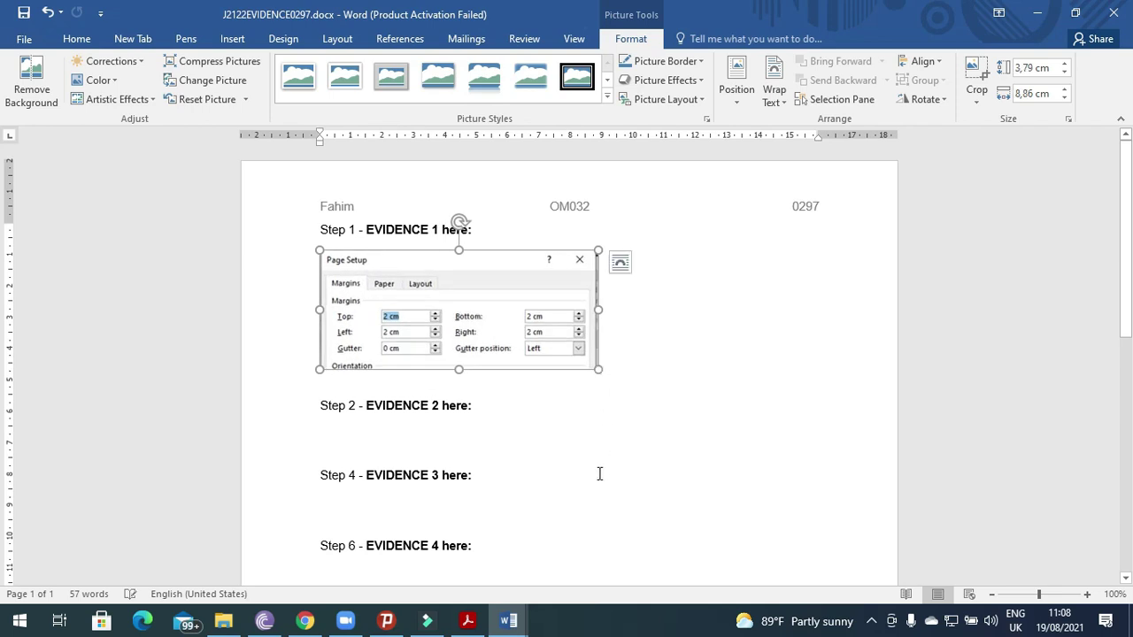
Scroll the exam paper and highlight the save instruction with the file name MSREVIEW
click(469, 619)
scroll(257, 518, down, 3)
drag(157, 360, 866, 375)
drag(292, 379, 205, 381)
key(ctrl+c)
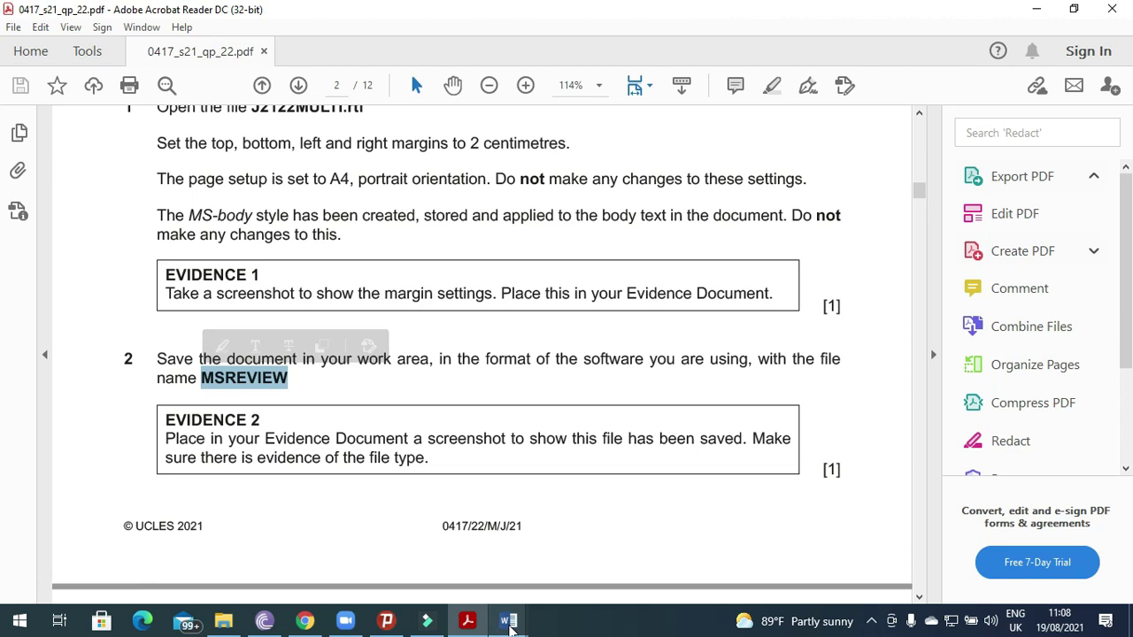
Save J2122MULTI.rtf as MSREVIEW in Word Document (.docx) format in MJ 2021 22
mouse_move(510, 626)
click(597, 553)
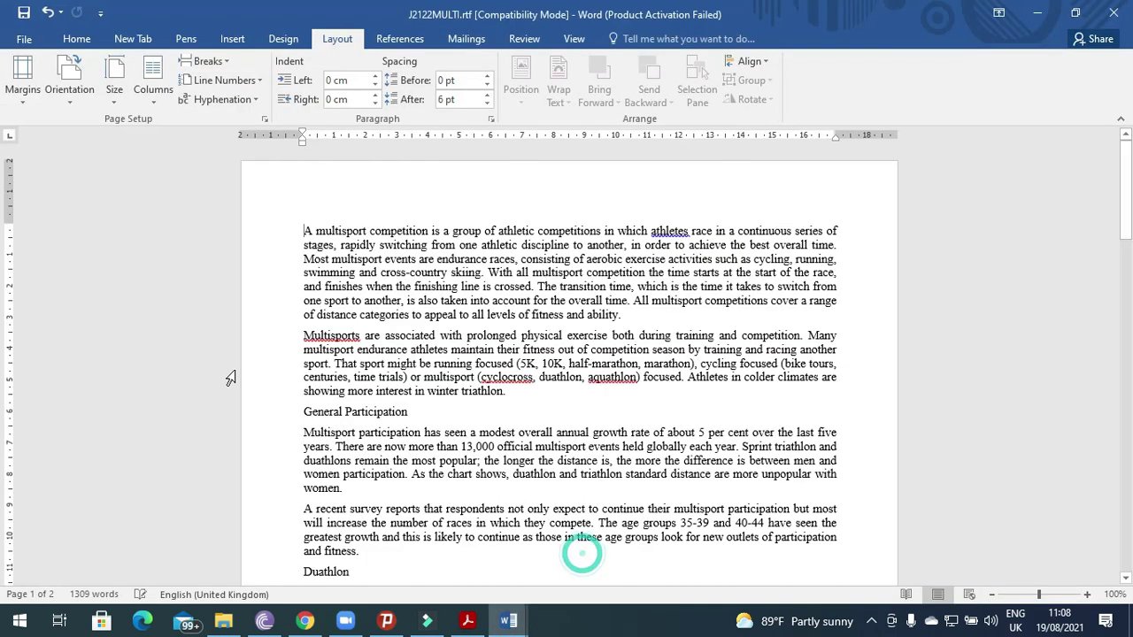
click(26, 42)
click(51, 204)
click(183, 272)
key(ctrl+v)
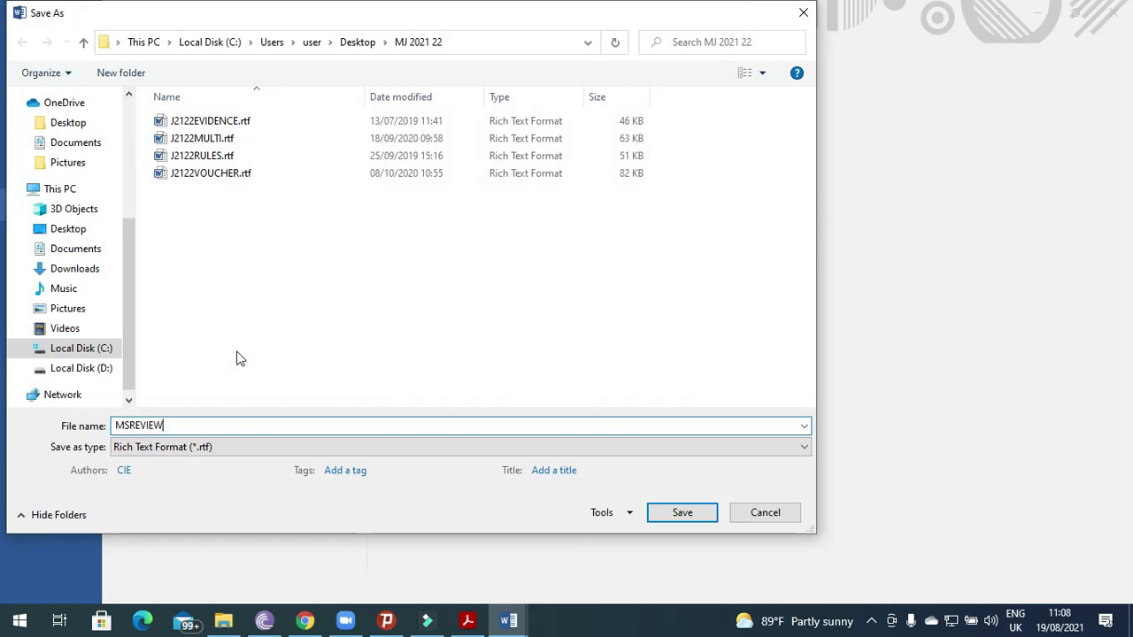
click(233, 448)
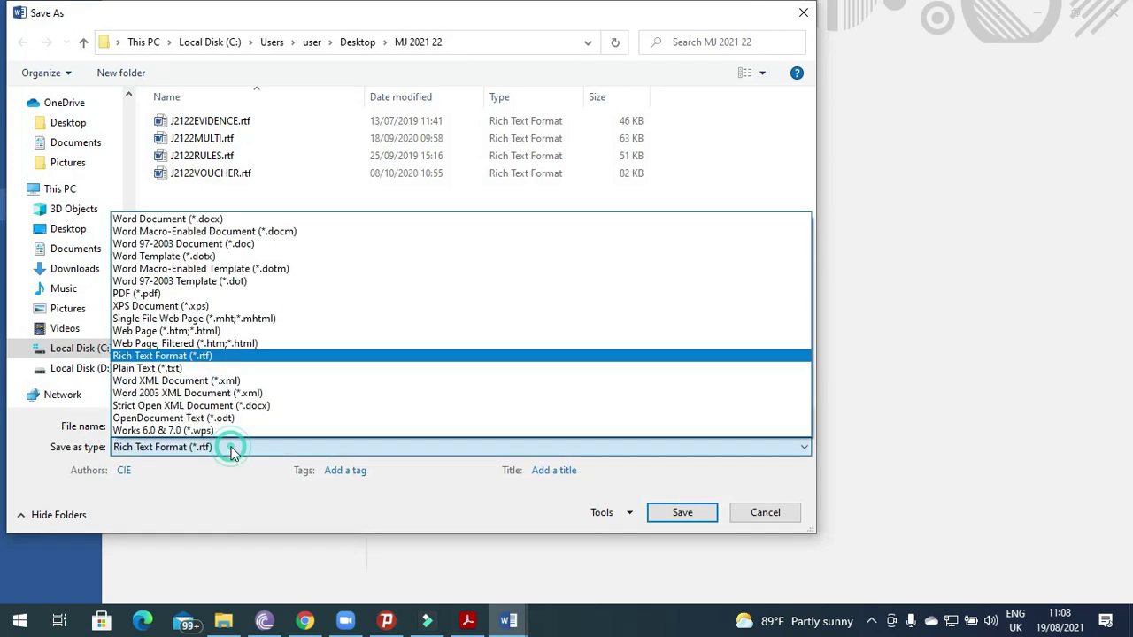
click(168, 220)
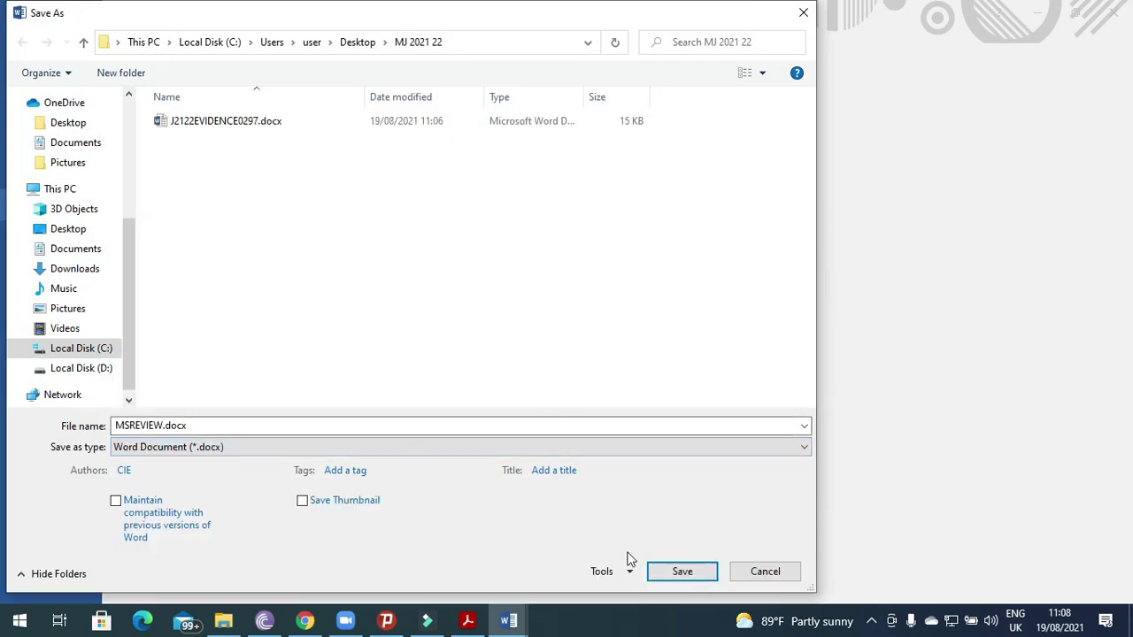
click(673, 571)
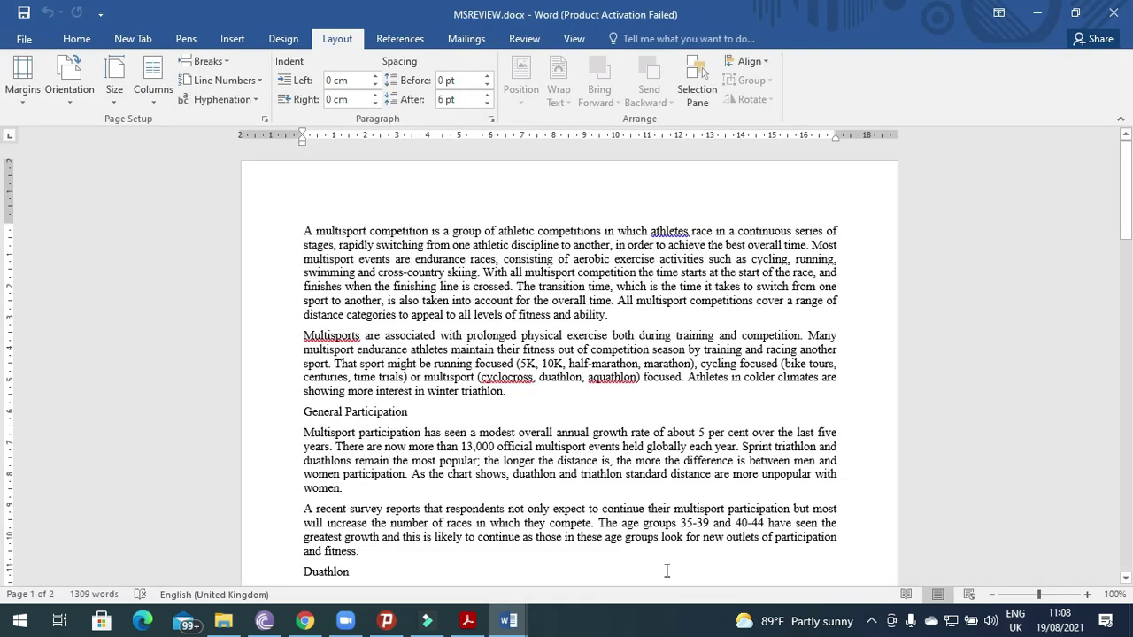
click(224, 622)
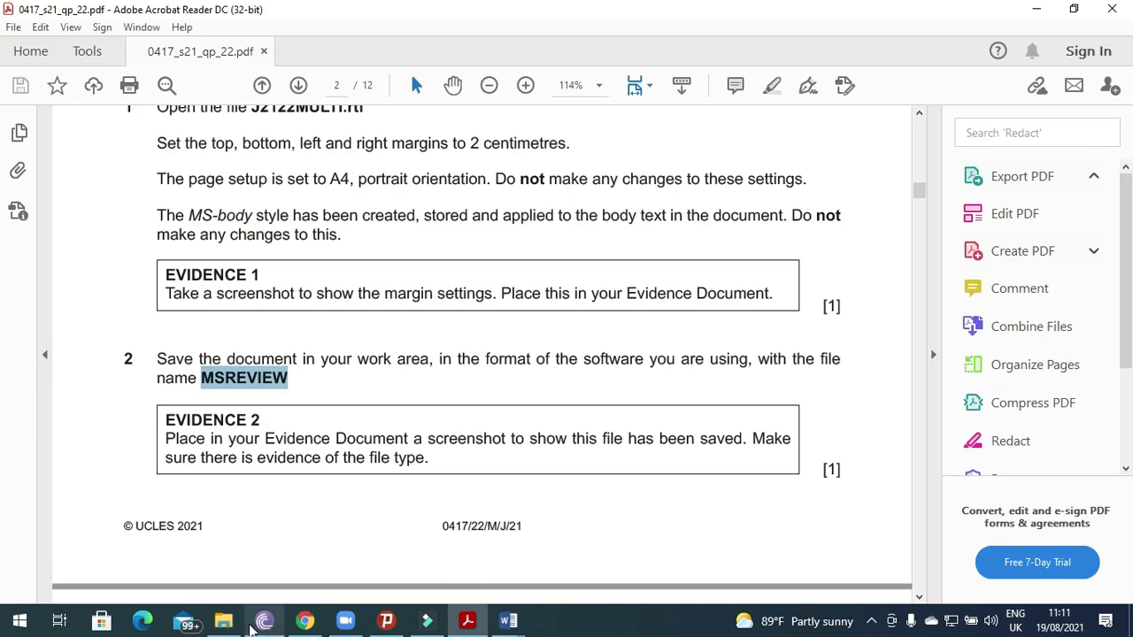
Narrow the folder's navigation pane and paste a folder screenshot under Step 2 in the evidence document
click(224, 623)
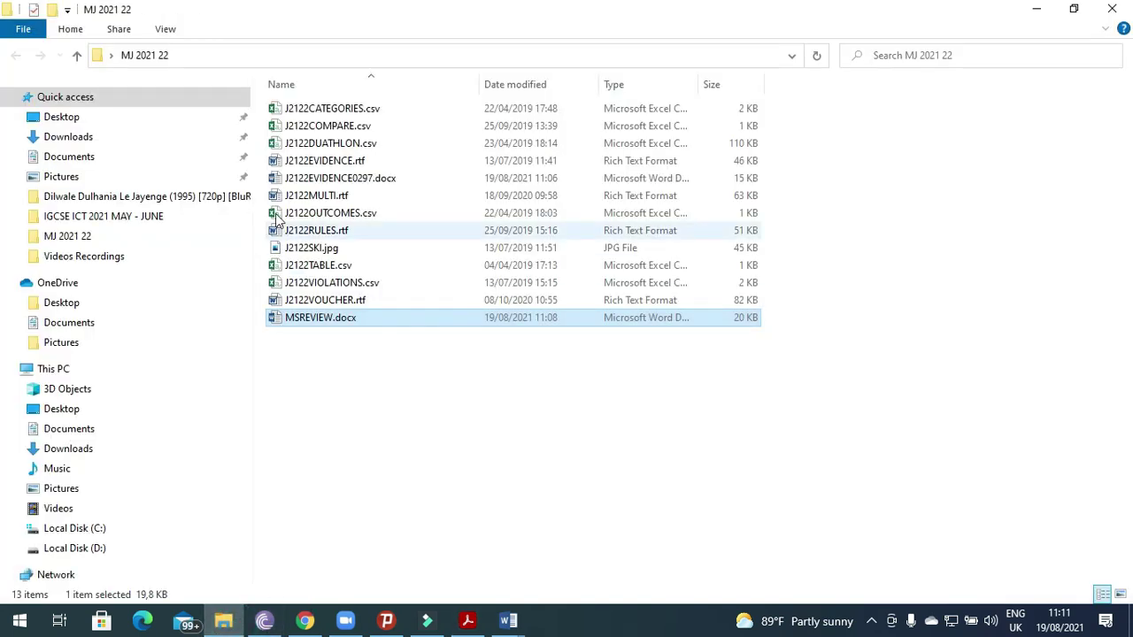
drag(251, 108, 92, 107)
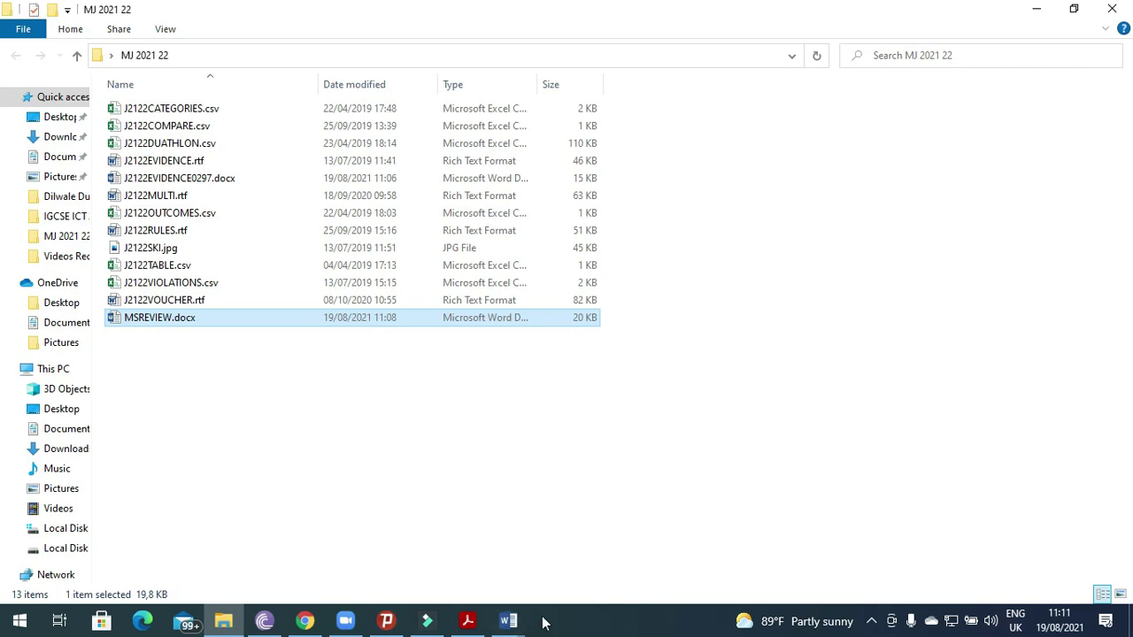
click(508, 620)
click(485, 580)
click(433, 432)
key(ctrl+v)
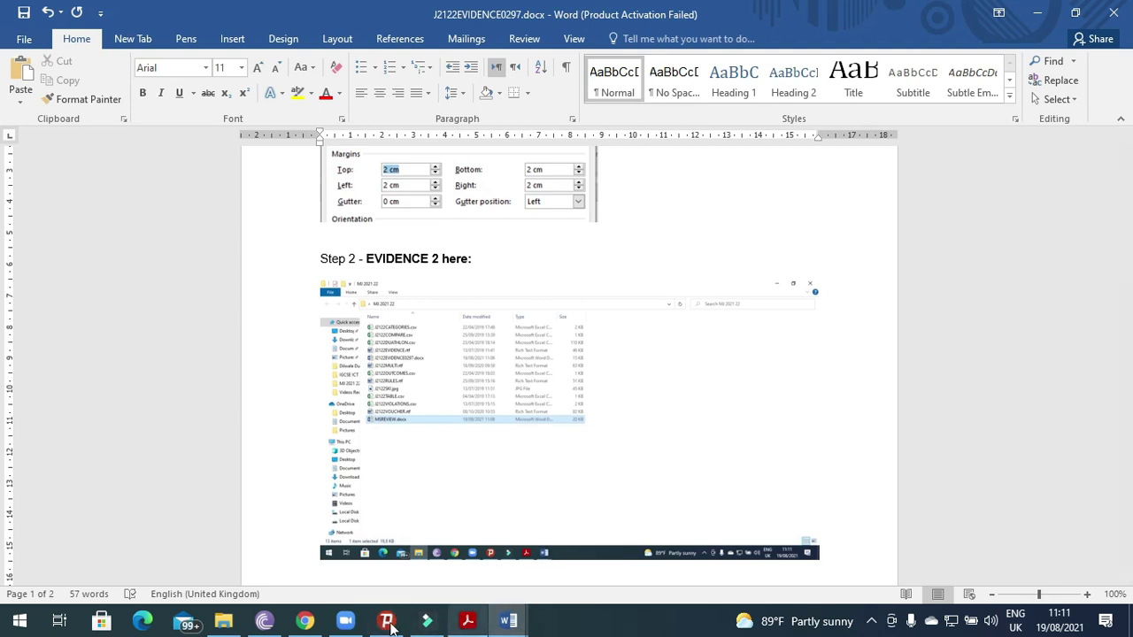
Widen the Type column to show full type names and sort the files by Type
click(228, 619)
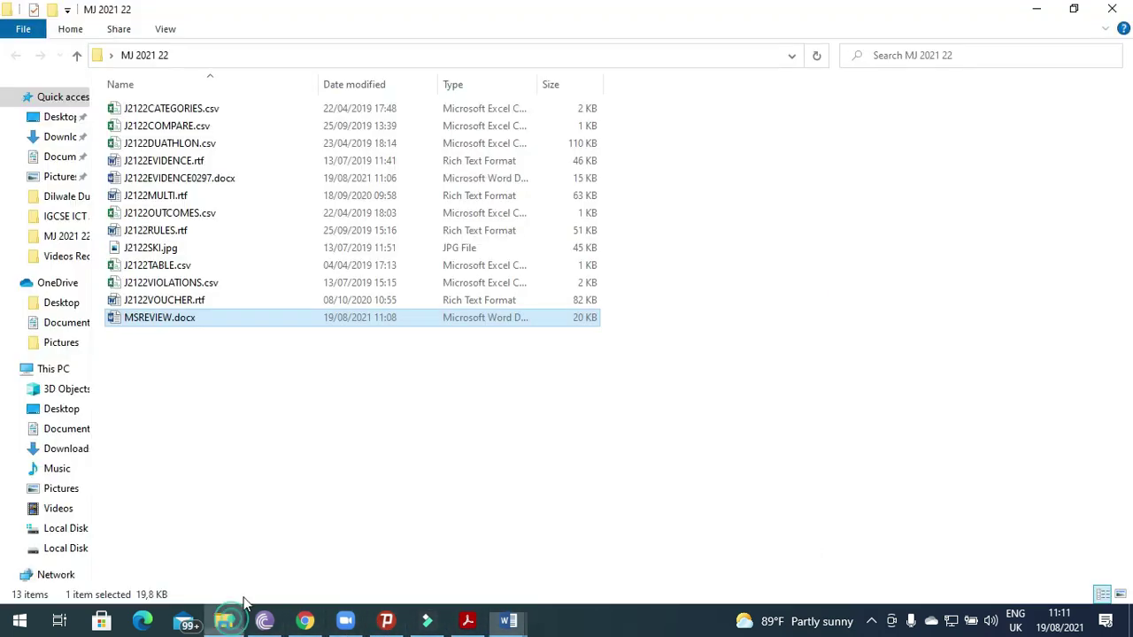
double_click(538, 81)
click(538, 80)
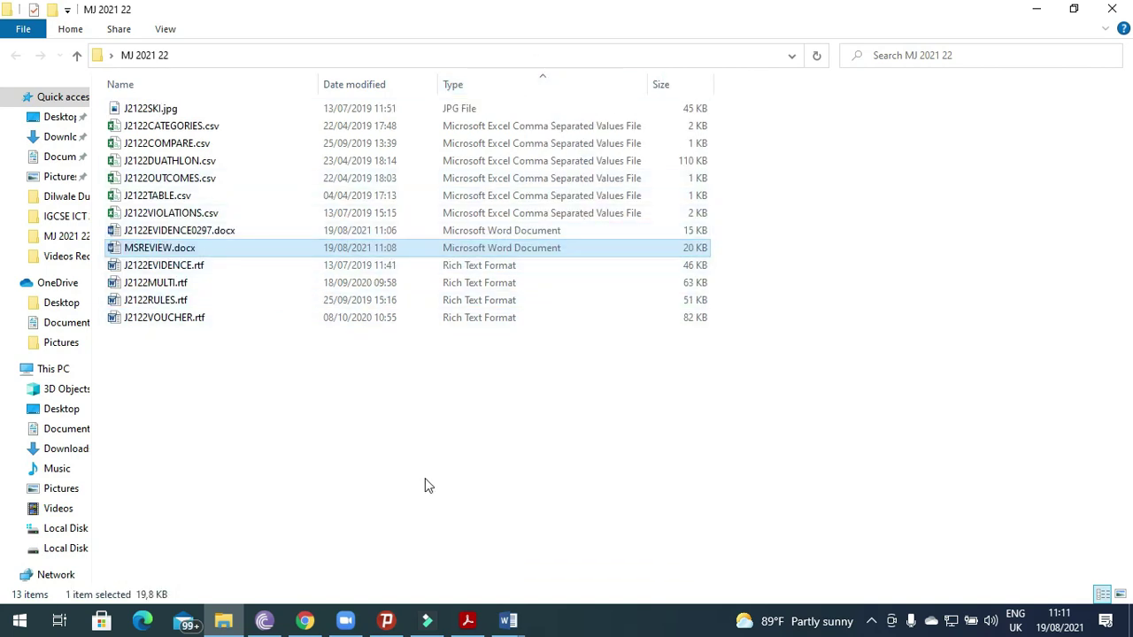
mouse_move(508, 621)
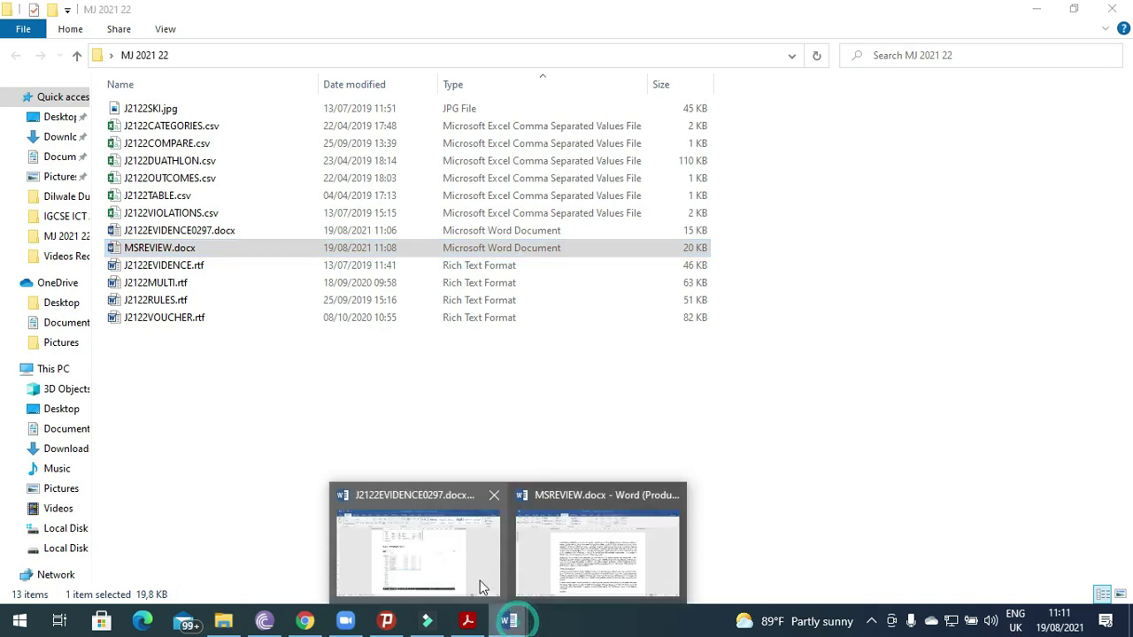
click(456, 569)
Replace the Step 2 screenshot with the sorted list, crop it to the files and enlarge to 7,12 × 15,3 cm
click(432, 416)
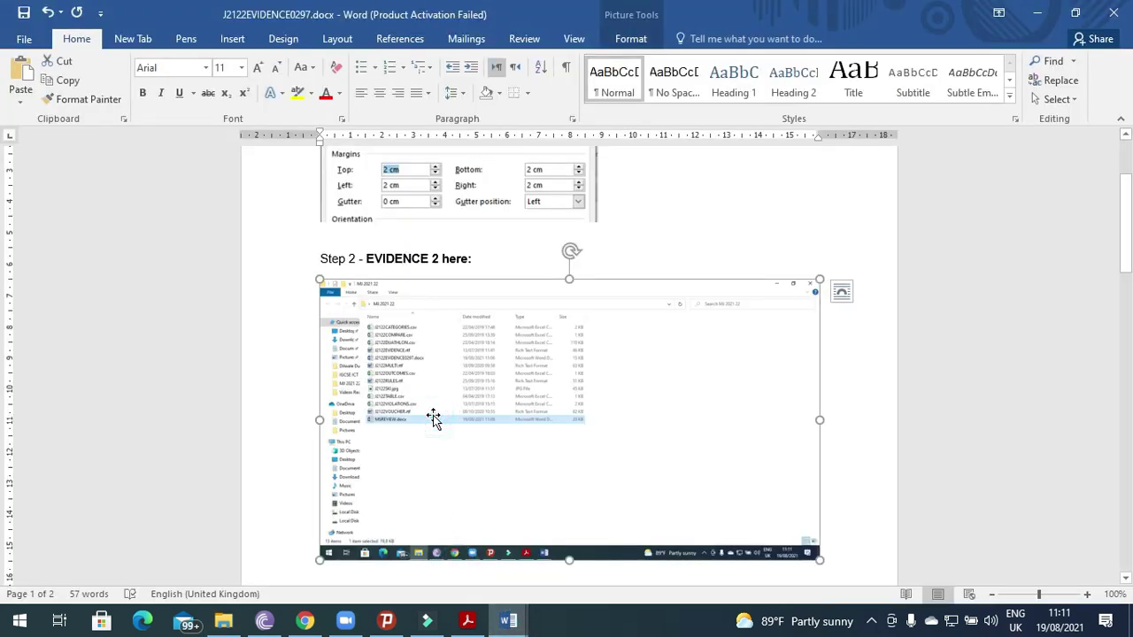
key(ctrl+v)
click(433, 416)
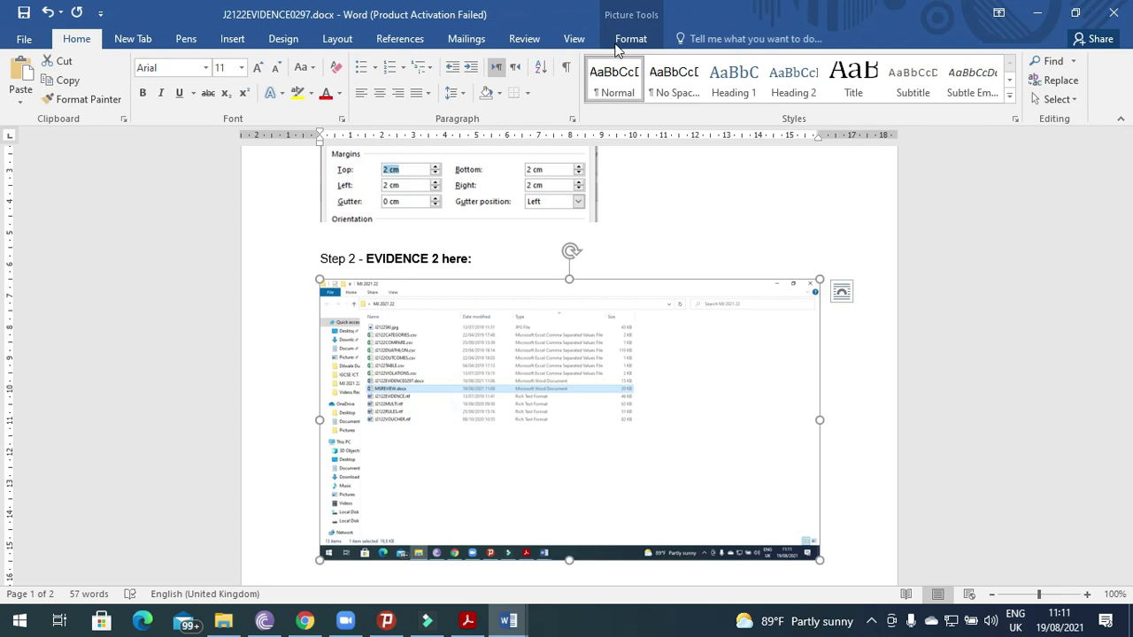
click(630, 38)
click(977, 78)
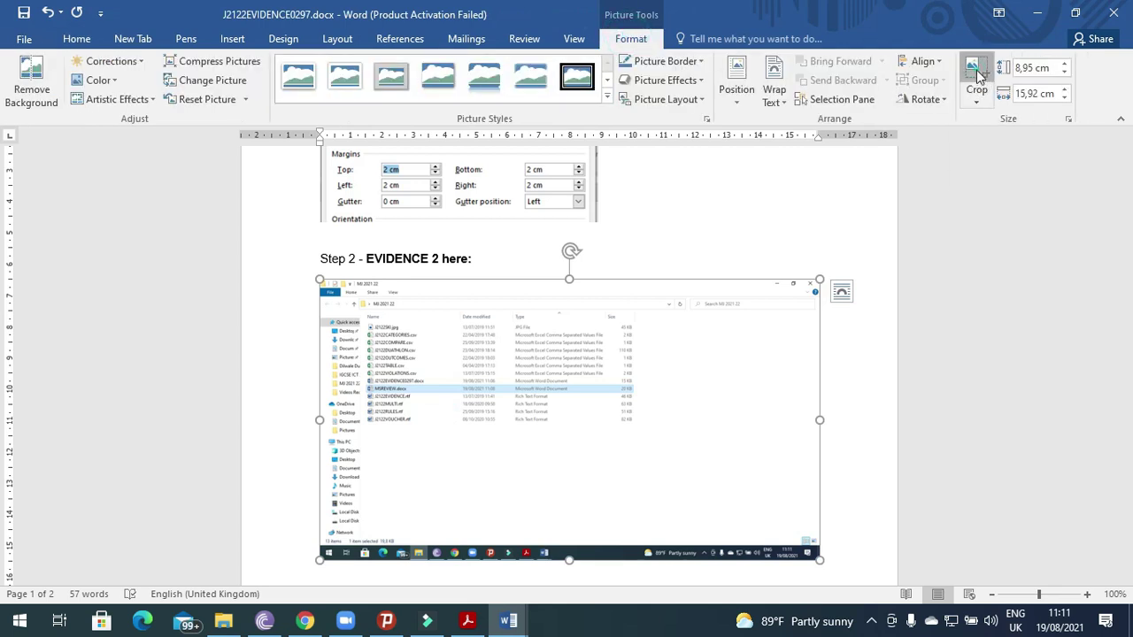
drag(810, 555, 641, 428)
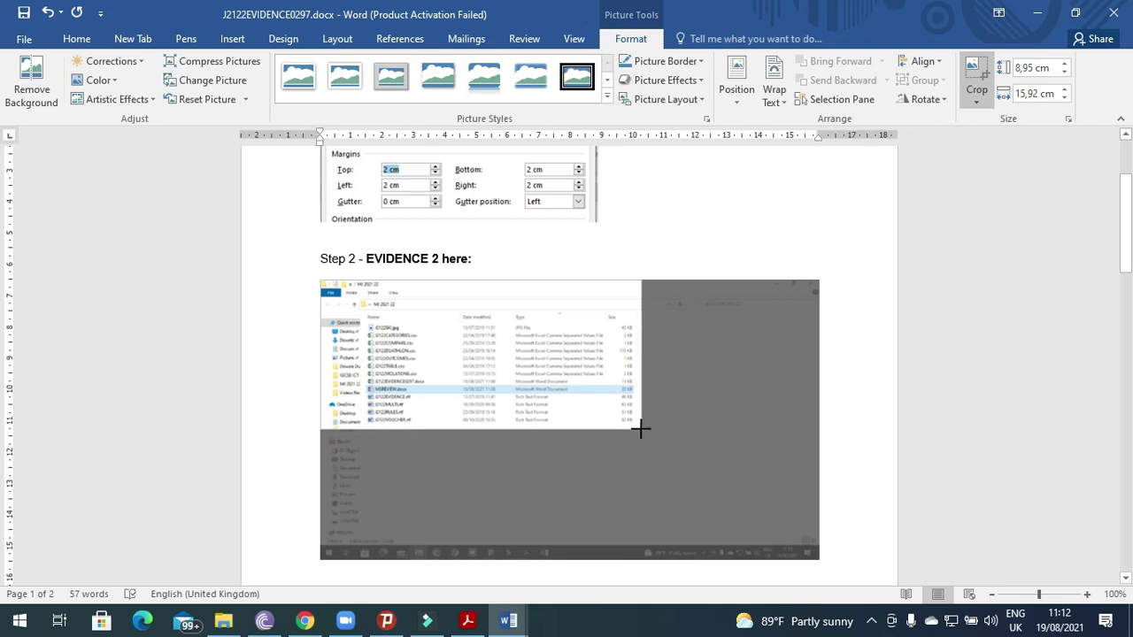
click(870, 346)
click(546, 371)
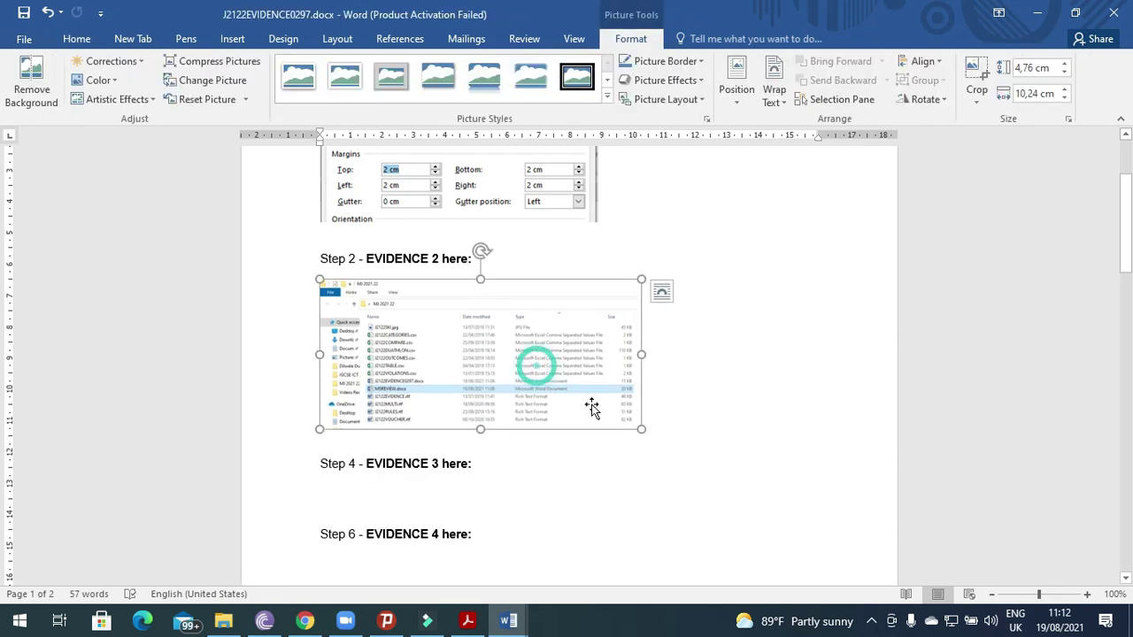
drag(638, 429, 672, 503)
Scroll the exam paper down to page 3's header and footer instructions
click(468, 620)
scroll(419, 405, down, 5)
scroll(418, 412, down, 4)
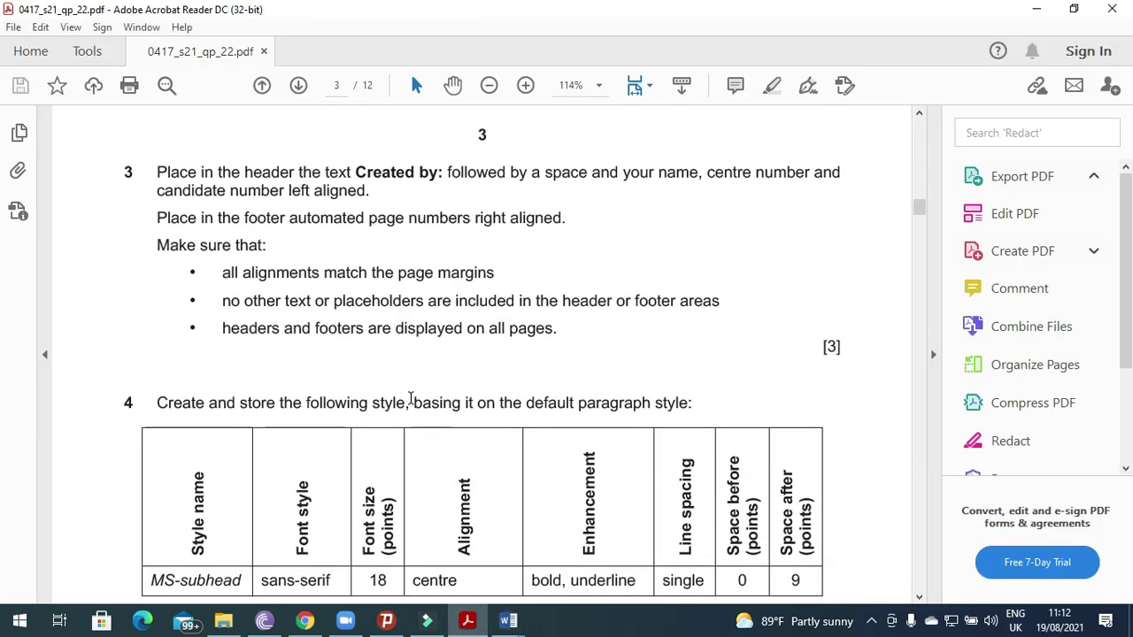
Select the 'Created by:' header text in question 3, then bring MSREVIEW.docx to the front
drag(152, 170, 443, 175)
key(ctrl+c)
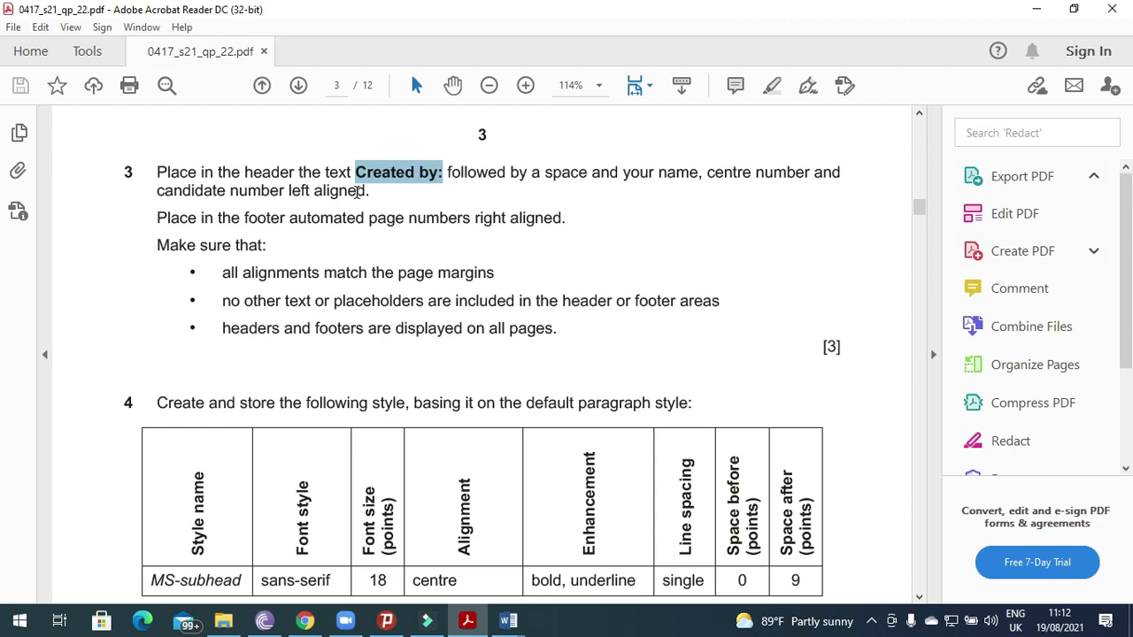
mouse_move(507, 621)
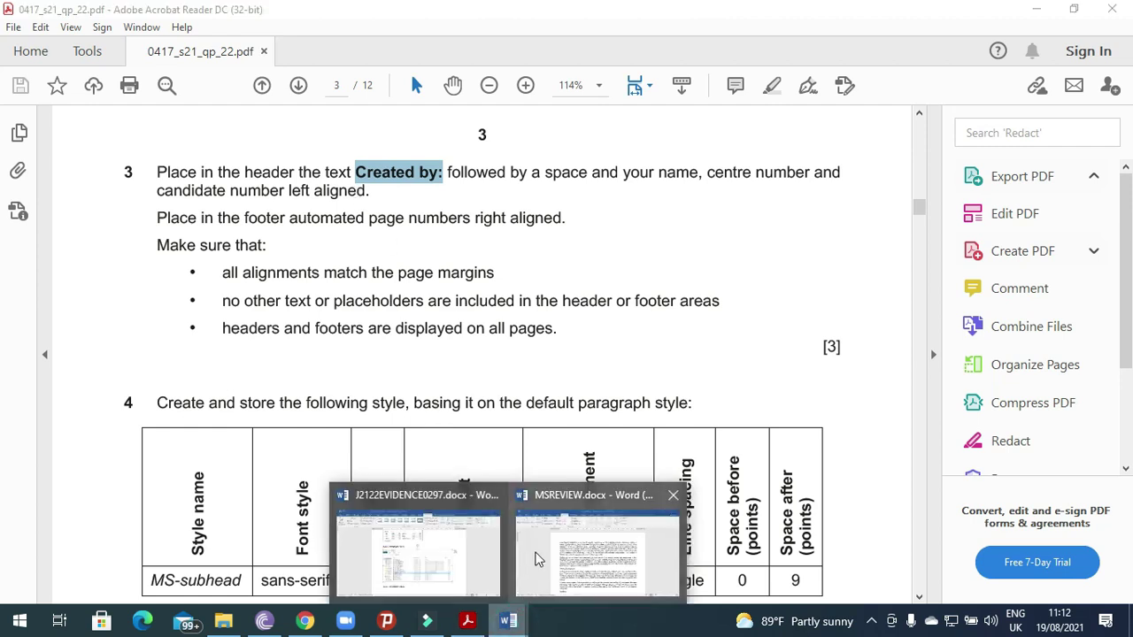
click(576, 545)
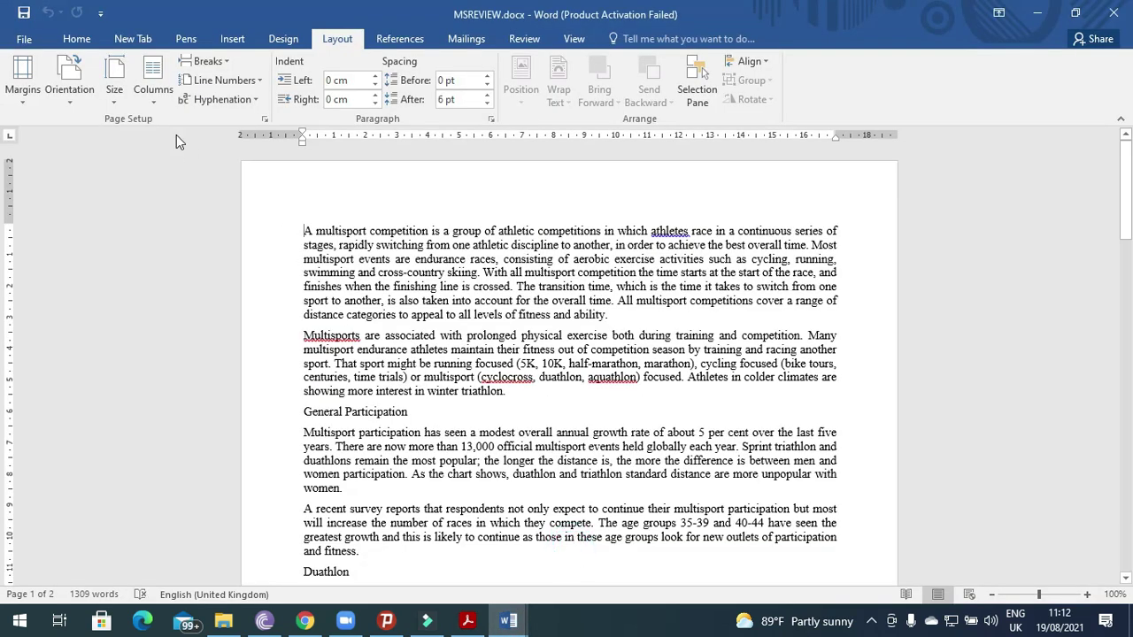
Add a blank header to MSREVIEW containing the pasted 'Created by:' text
click(235, 38)
click(706, 61)
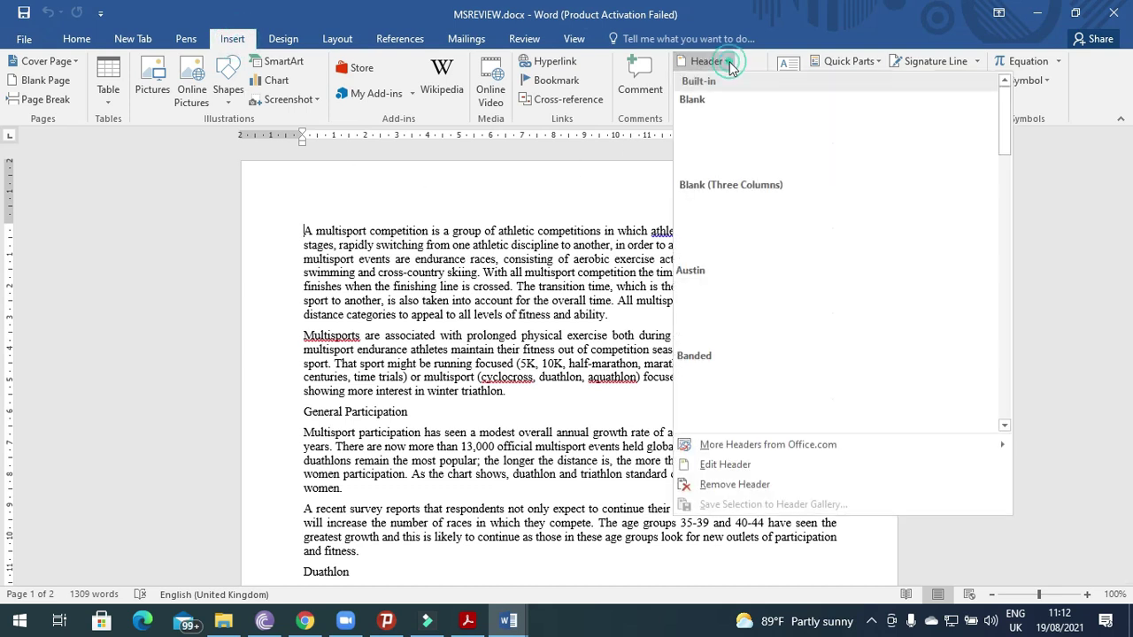
click(719, 152)
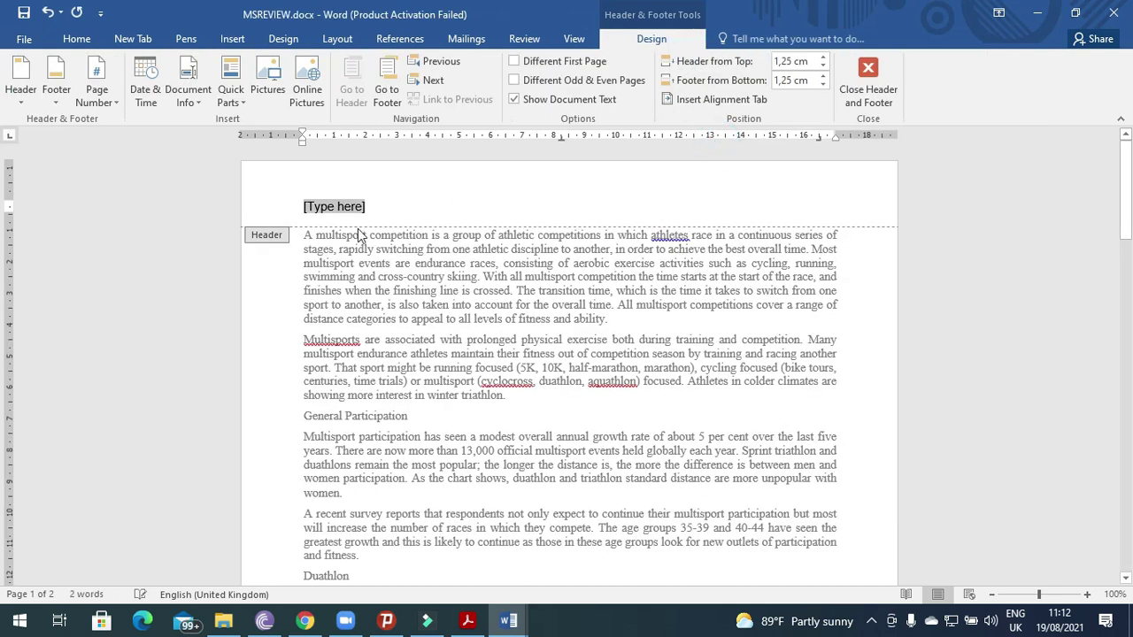
key(ctrl+v)
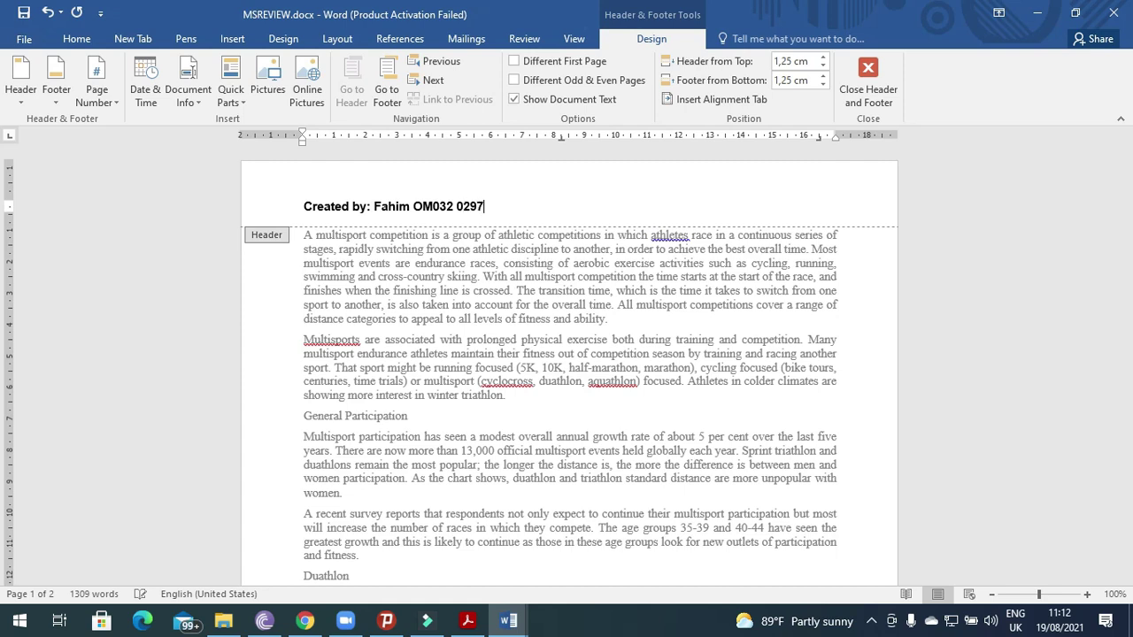
Reread question 3's right-aligned page-number footer requirement in the exam paper
key(alt+Tab)
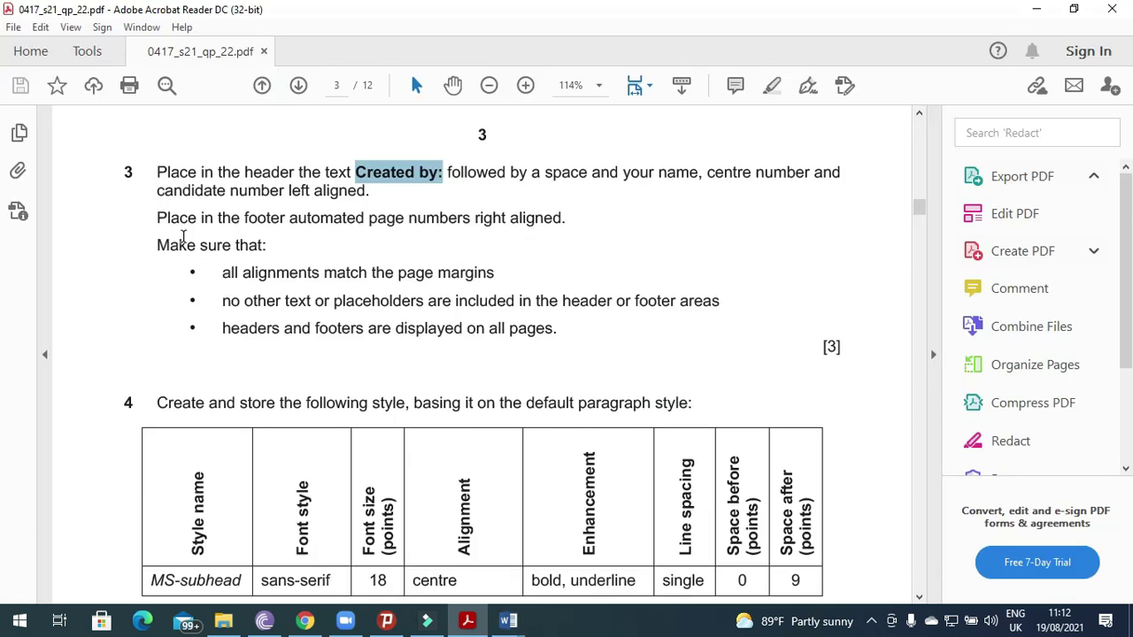
drag(157, 221, 563, 221)
key(alt+Tab)
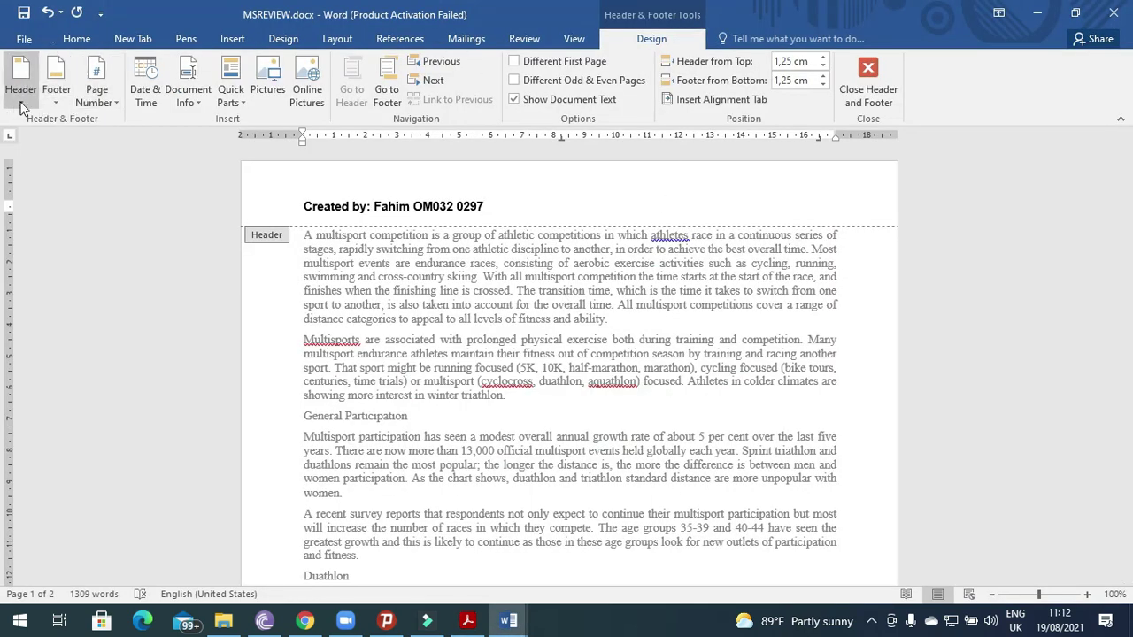
click(59, 97)
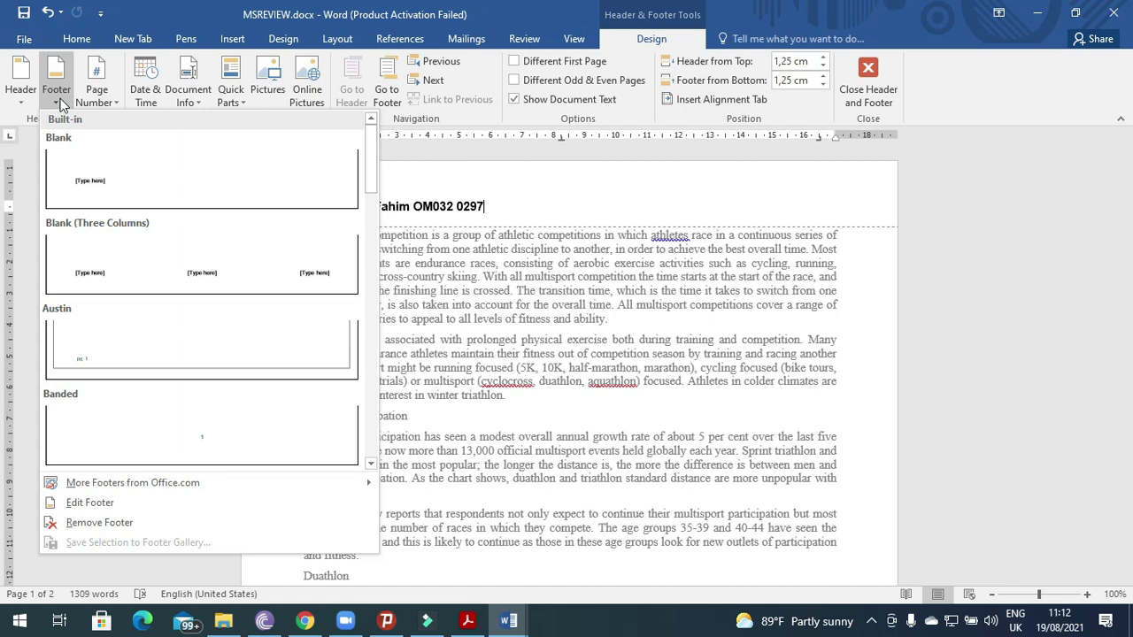
Add a Blank (Three Columns) footer with a plain automatic page number on the right
click(144, 266)
click(781, 529)
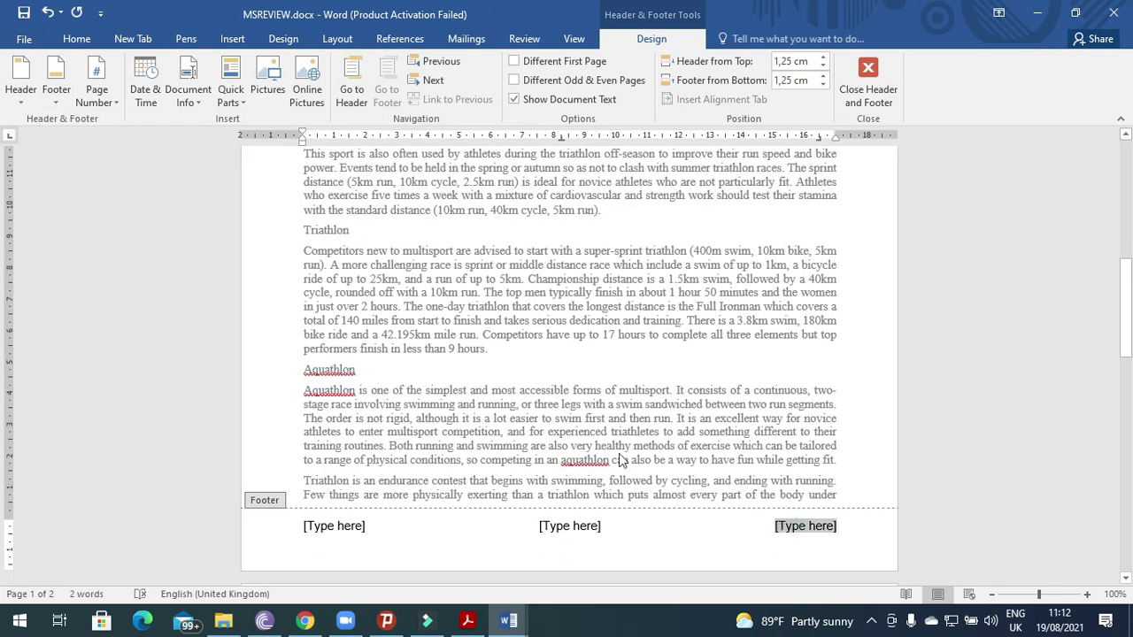
click(102, 97)
mouse_move(133, 186)
click(288, 241)
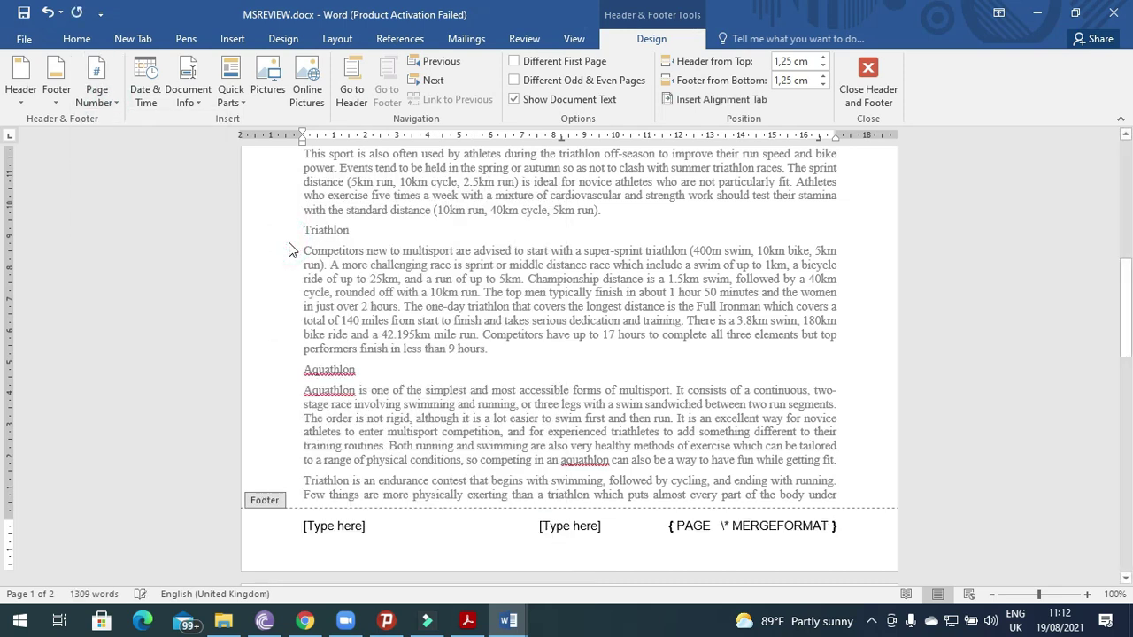
right_click(787, 529)
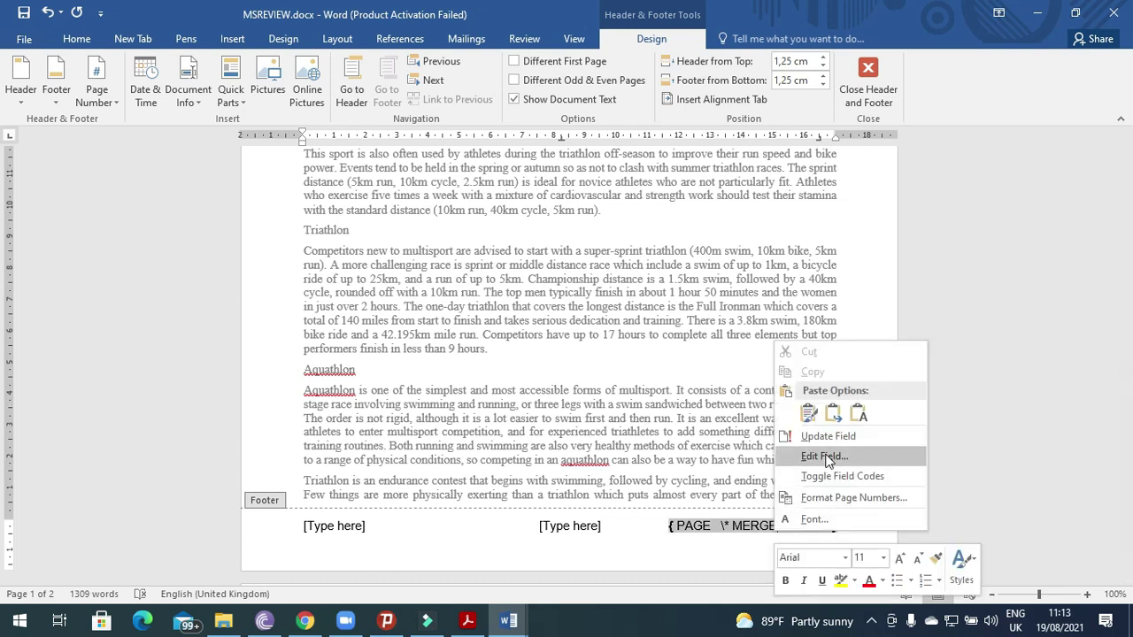
click(833, 491)
key(shift+F9)
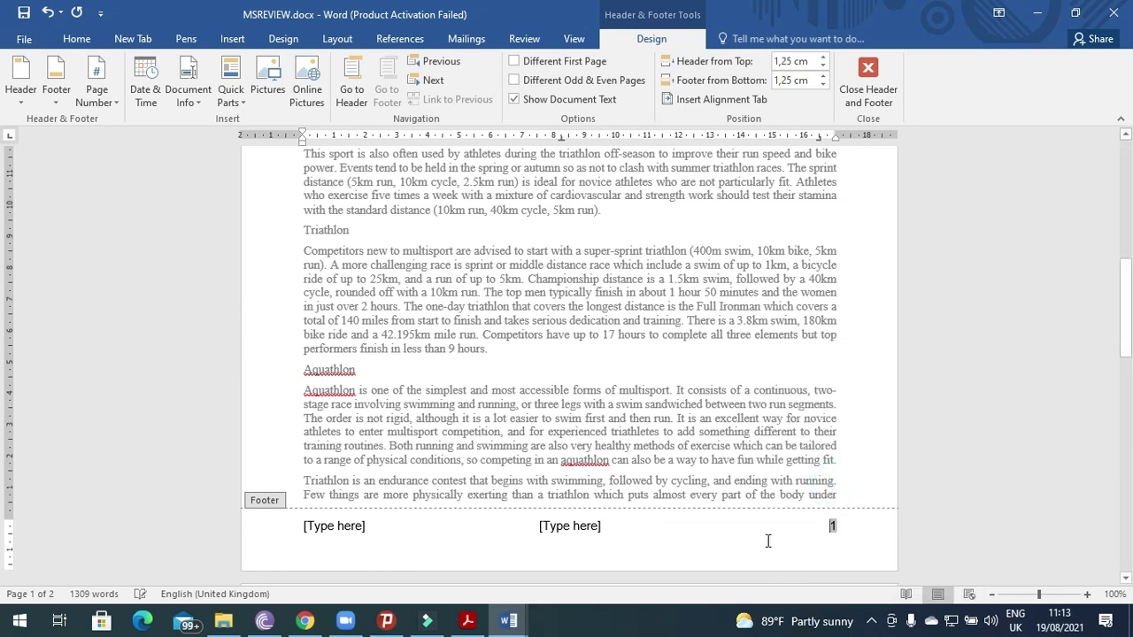
Delete the centre and left footer placeholders and close Header and Footer editing
click(584, 528)
key(Delete)
click(337, 529)
key(Delete)
click(867, 73)
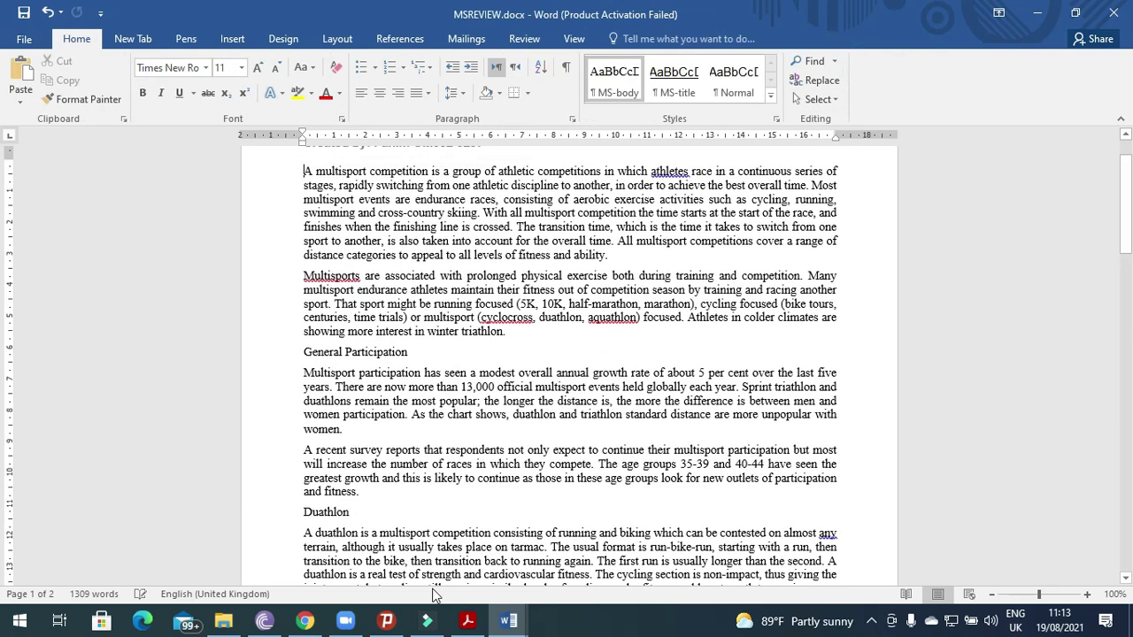
click(467, 621)
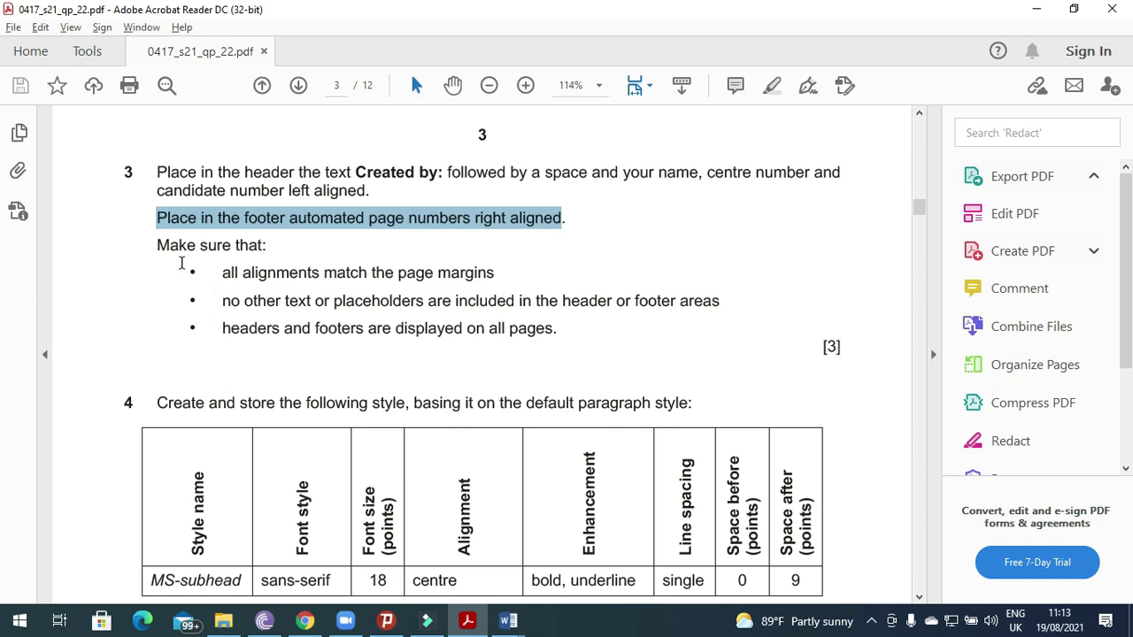
Reread question 3's 'Make sure that' header and footer checks, then return to MSREVIEW
drag(153, 245, 493, 276)
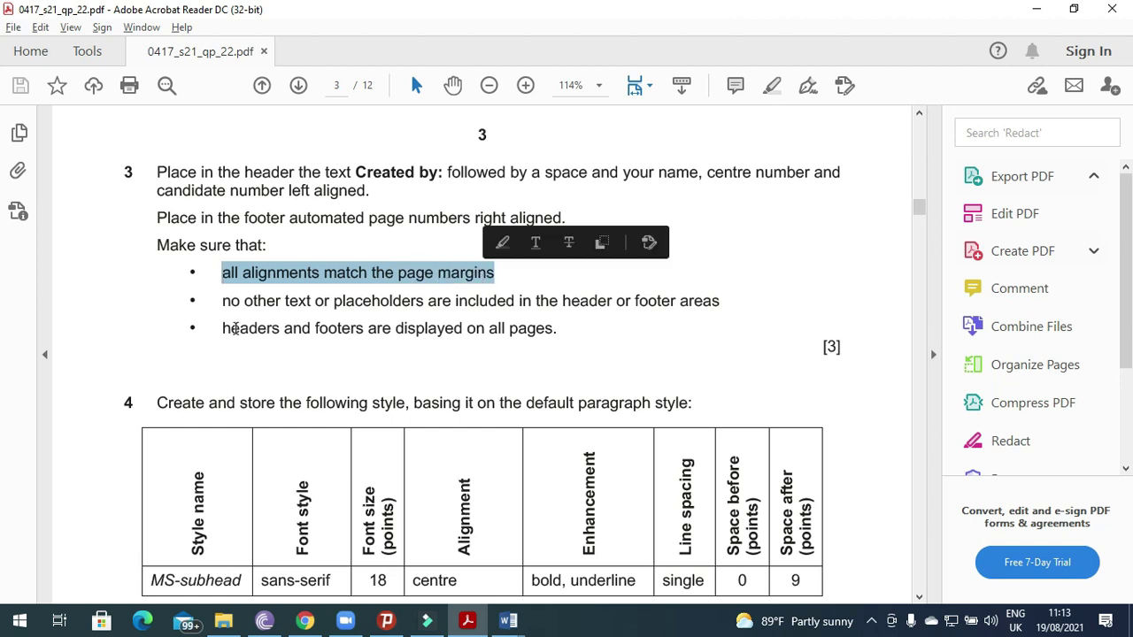
drag(217, 303, 531, 324)
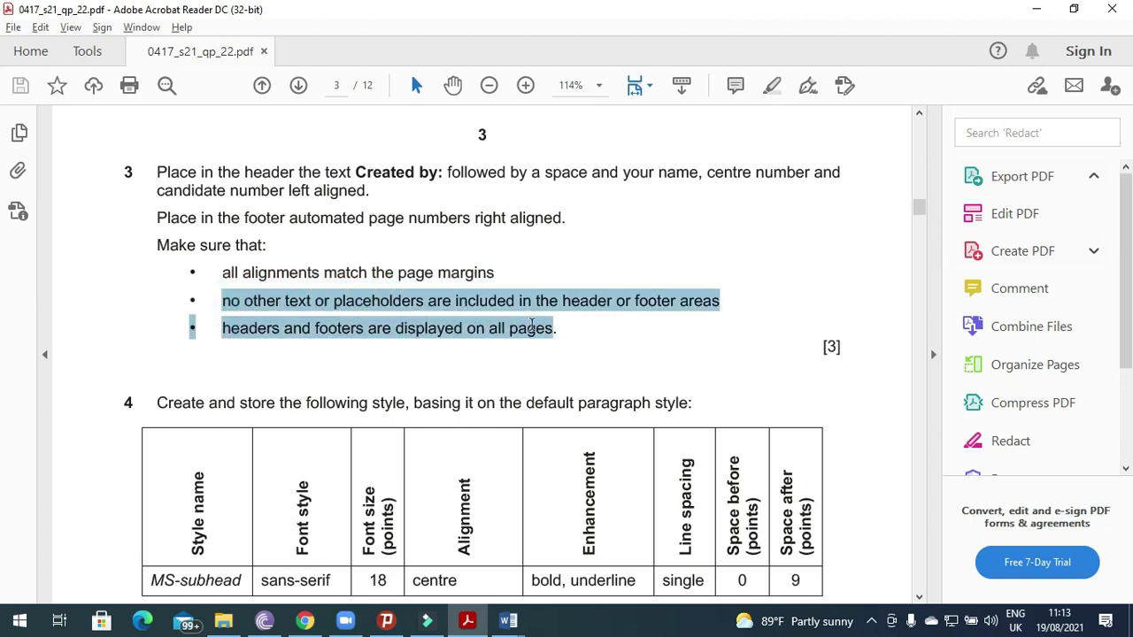
mouse_move(508, 621)
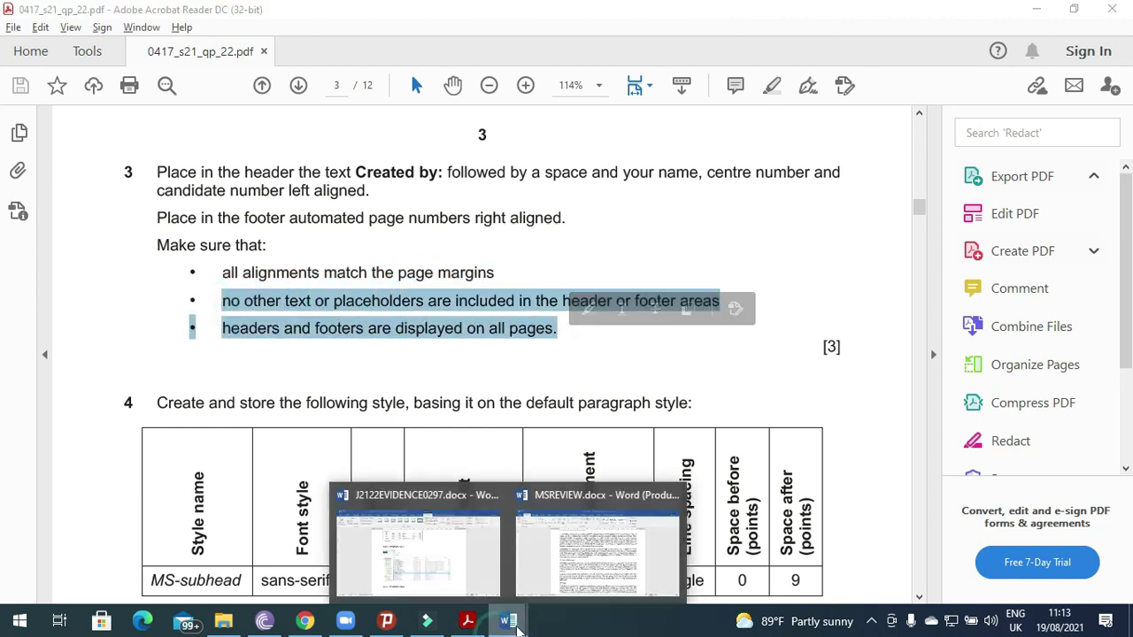
click(542, 571)
scroll(570, 506, up, 2)
scroll(570, 505, down, 15)
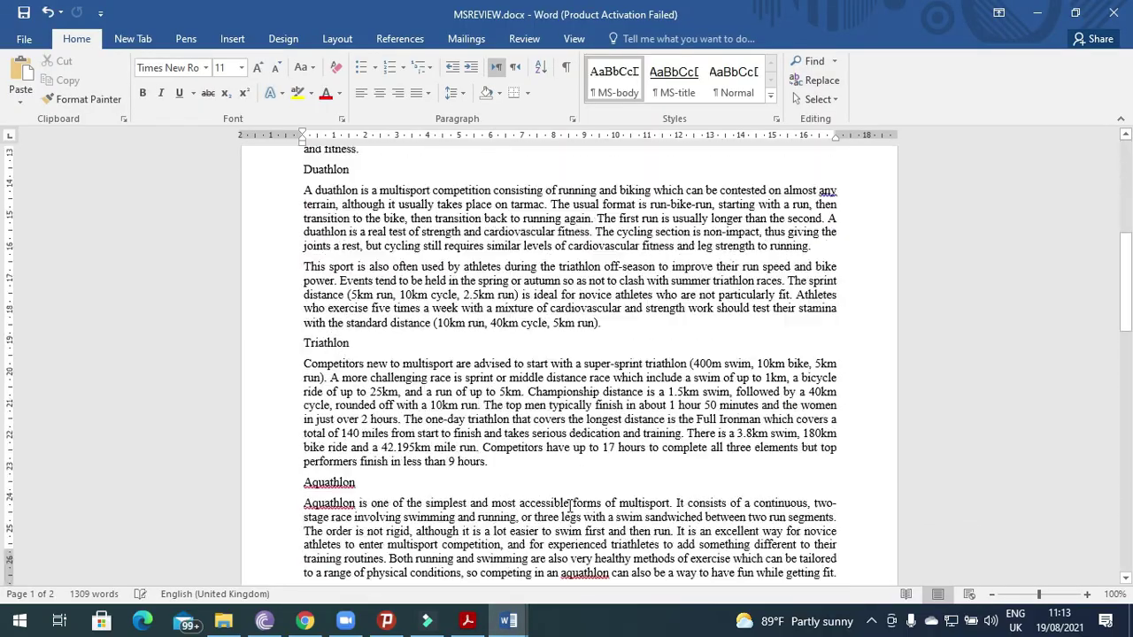
scroll(569, 505, down, 15)
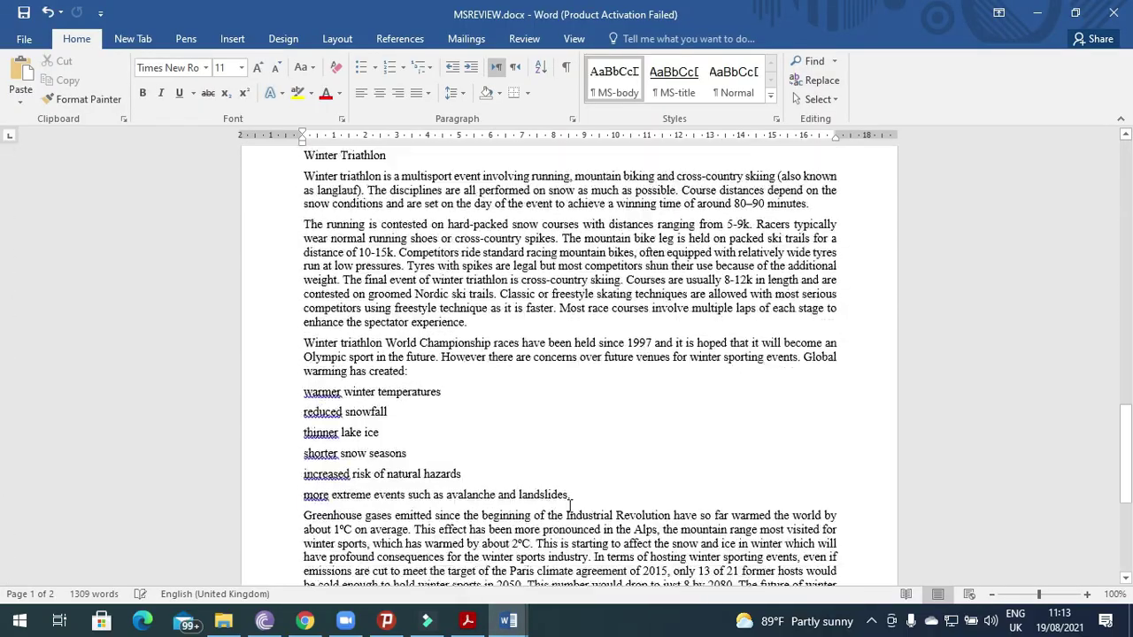
Highlight question 4's MS-subhead style requirements in the PDF, then return to MSREVIEW
scroll(570, 506, down, 1)
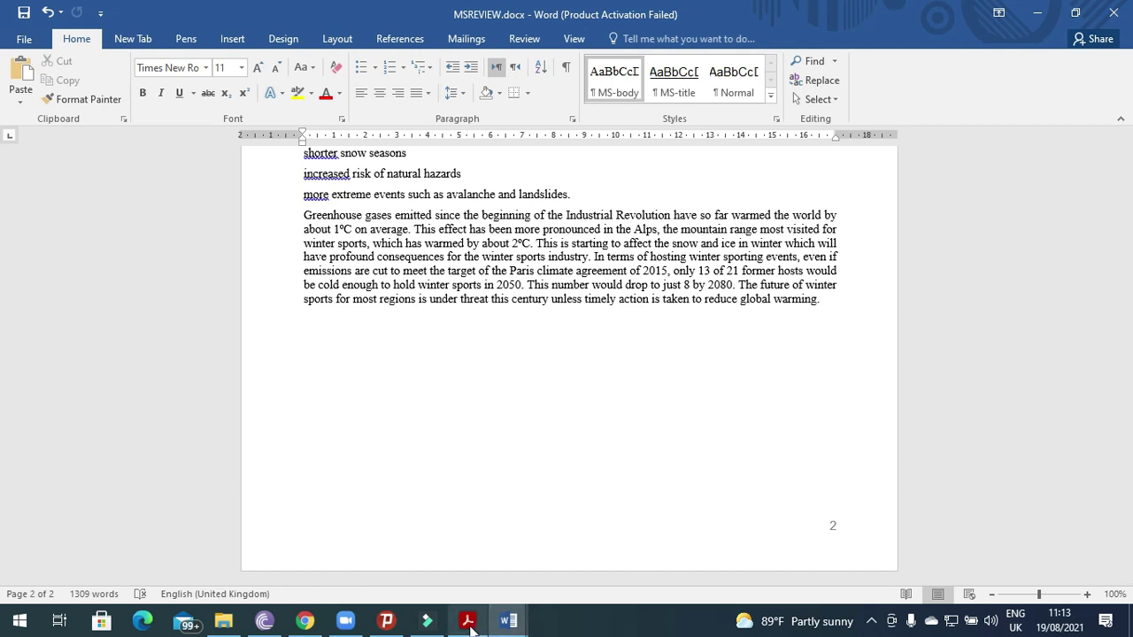
click(467, 621)
scroll(310, 472, down, 5)
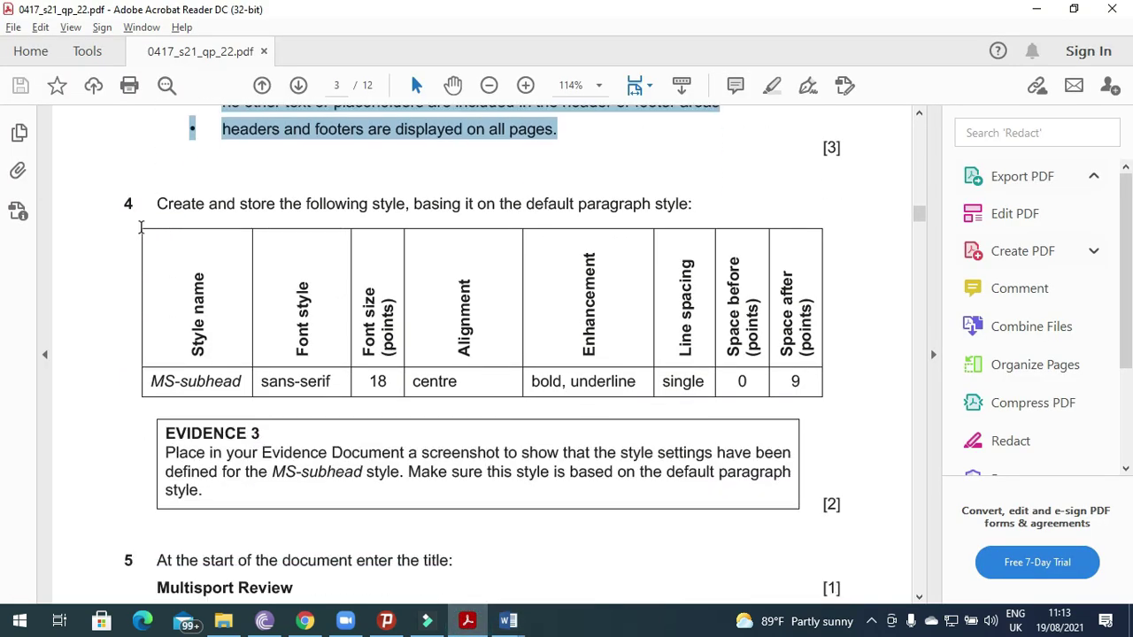
drag(152, 207, 695, 204)
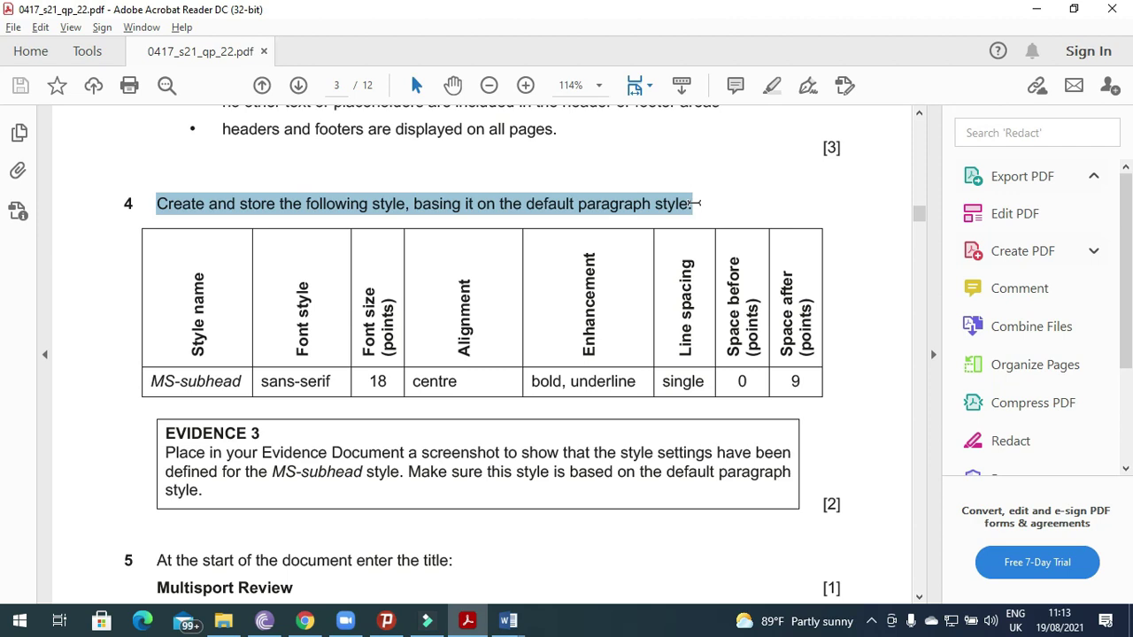
mouse_move(528, 625)
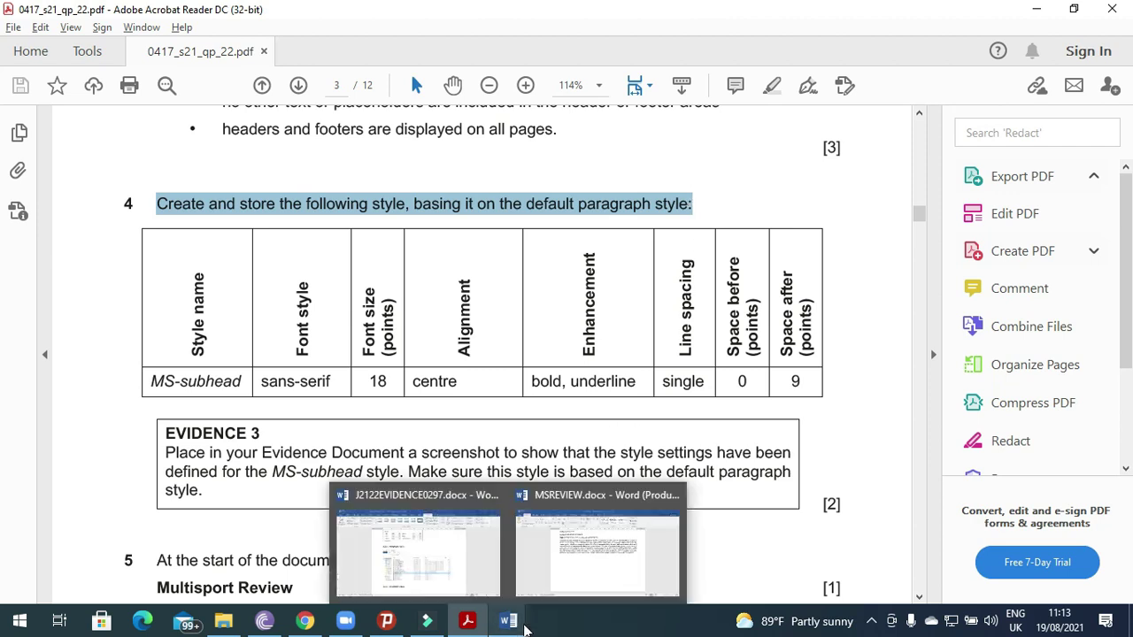
click(556, 569)
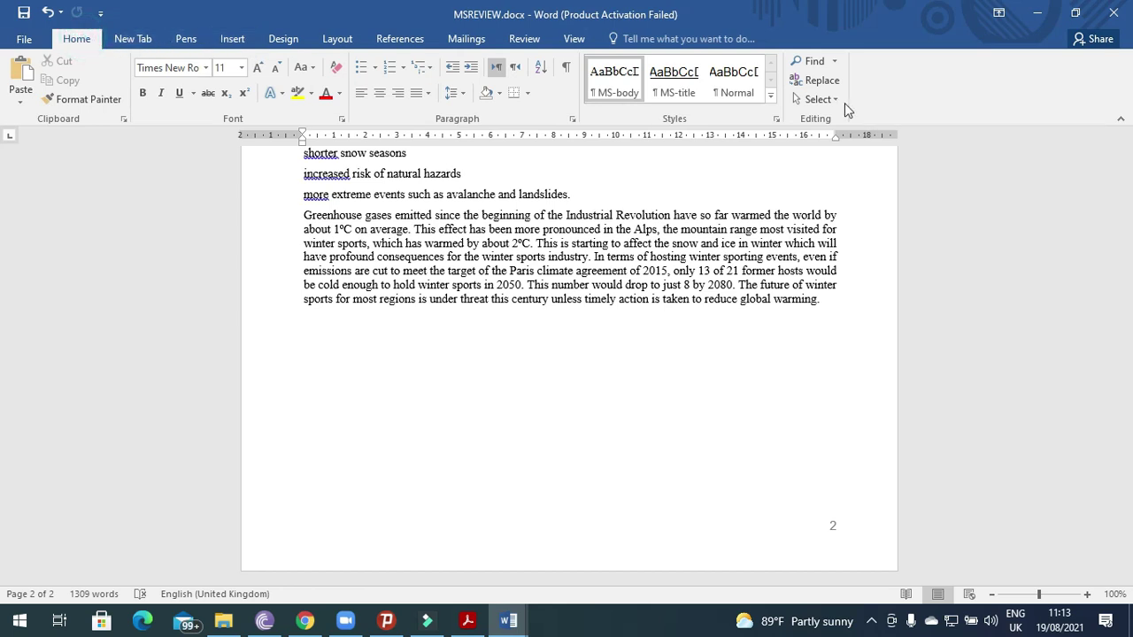
Start a new style named MS-subhead, checking the name in the question paper, and expand its formatting options
click(771, 104)
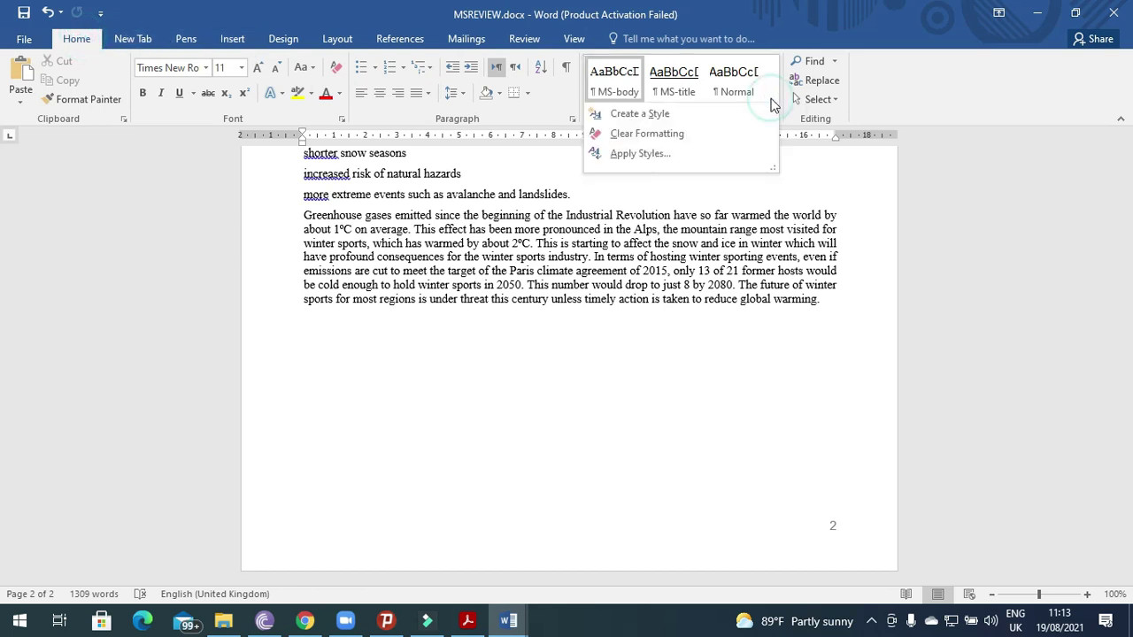
click(655, 115)
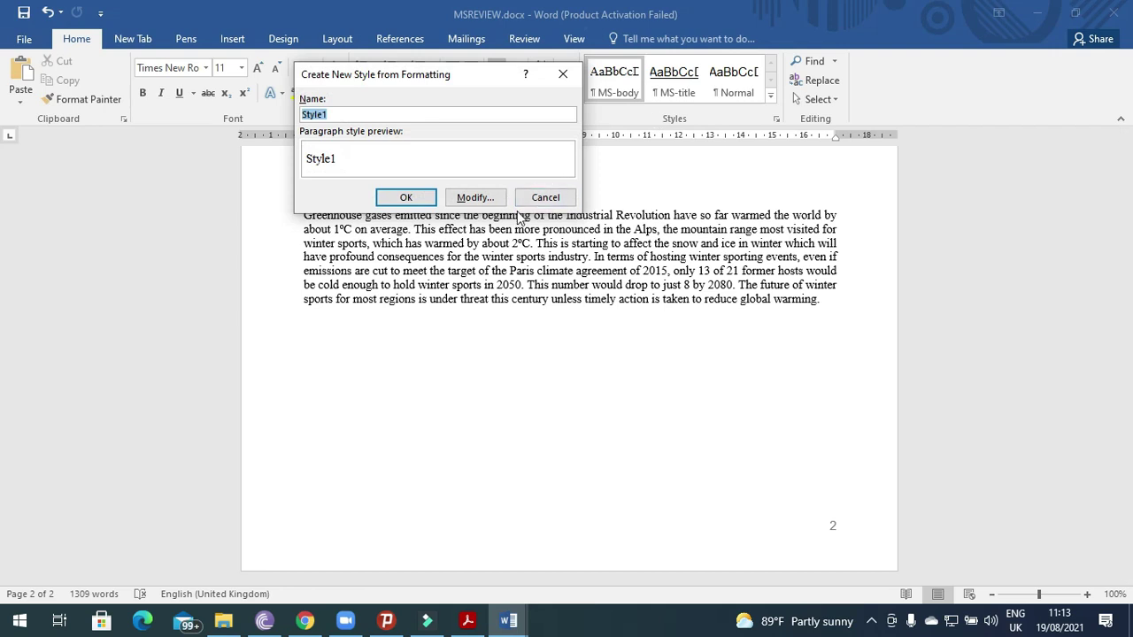
click(467, 620)
drag(247, 384, 154, 383)
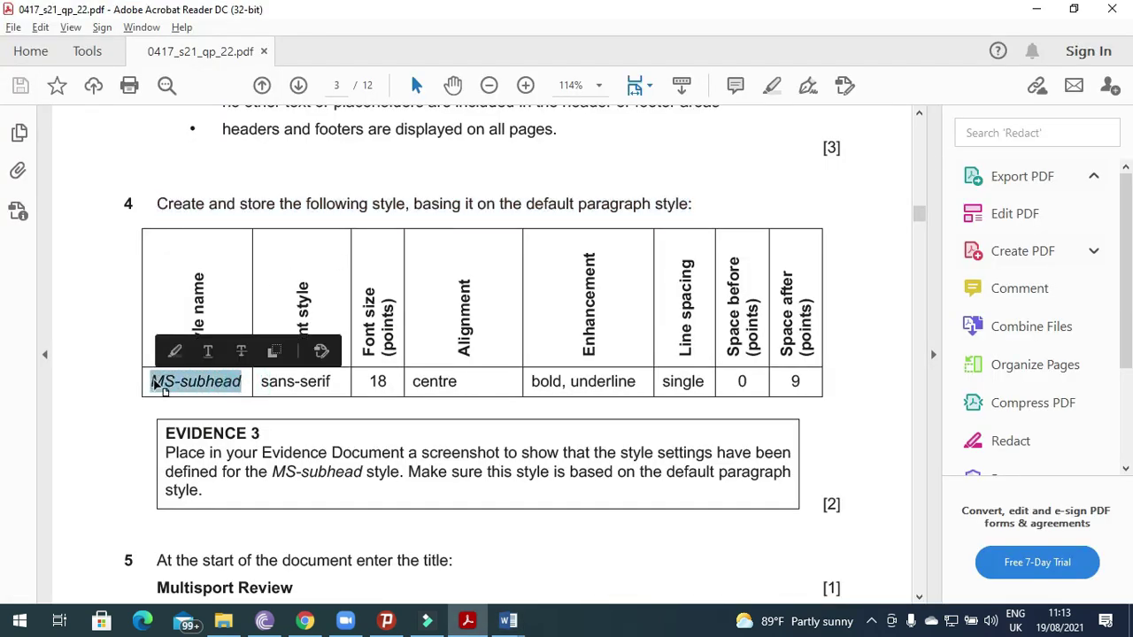
key(alt+Tab)
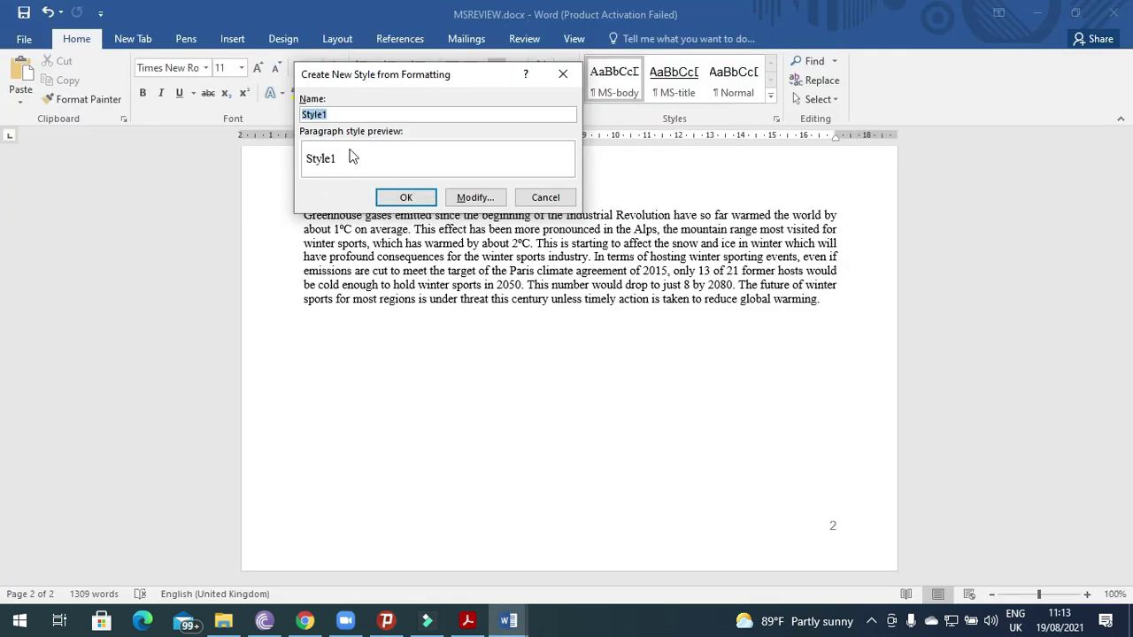
click(485, 198)
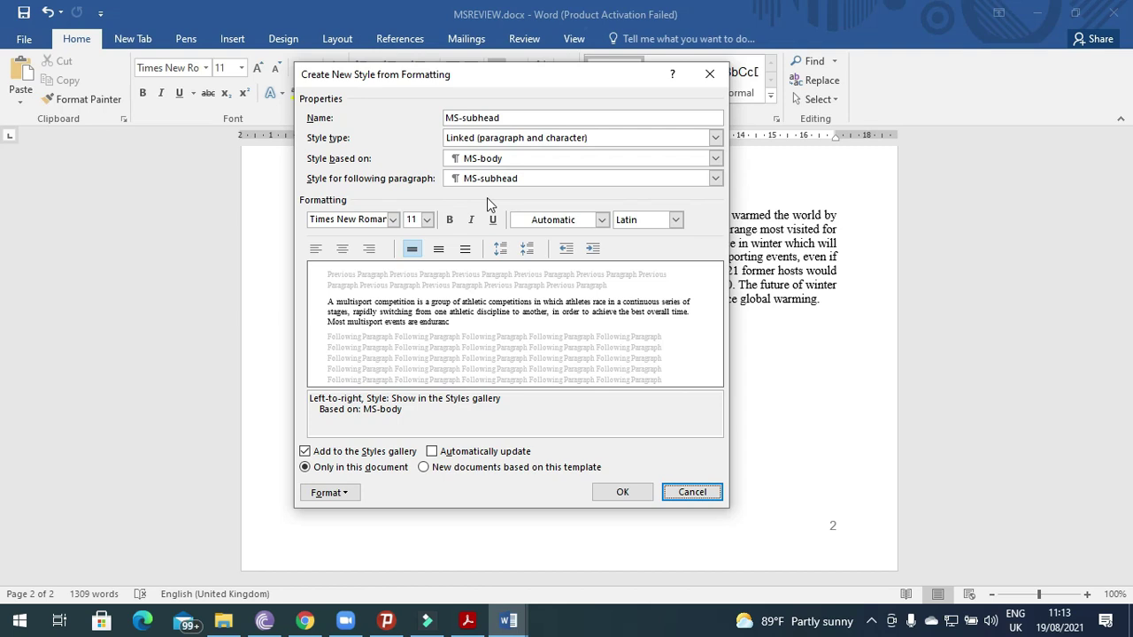
key(alt+Tab)
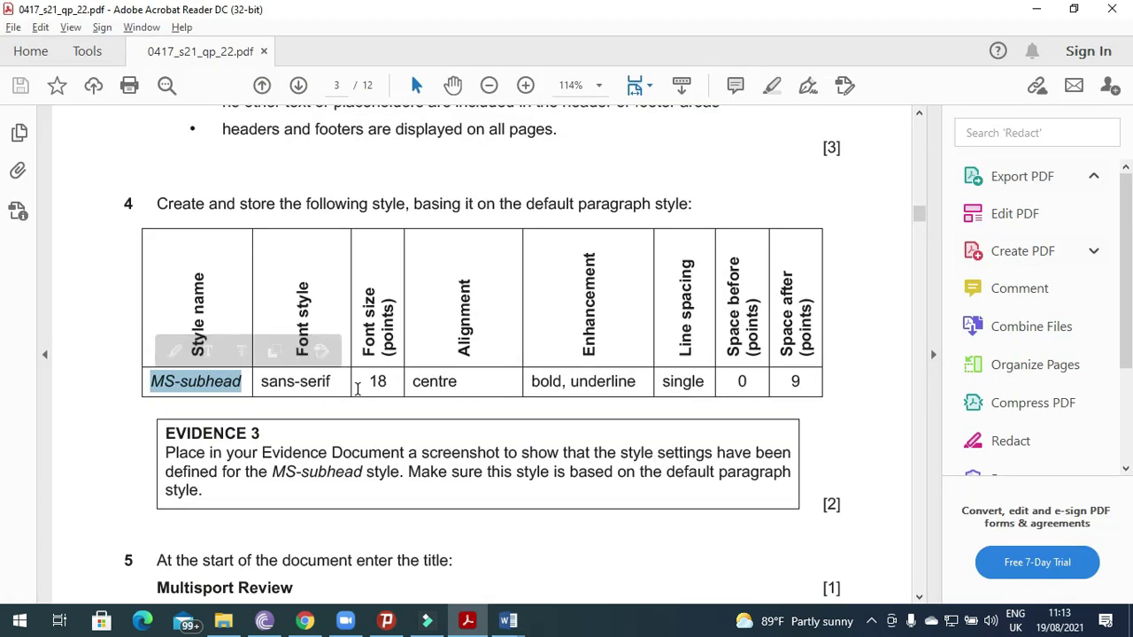
key(alt+Tab)
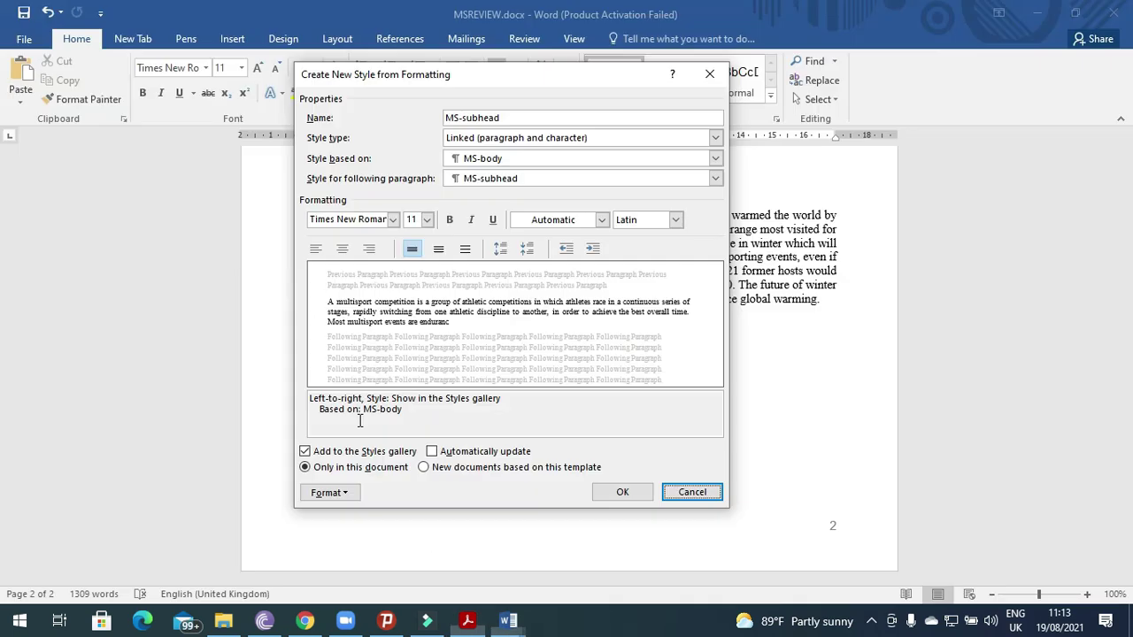
Set MS-subhead to Arial, 18 pt, centred, bold and underlined
click(392, 222)
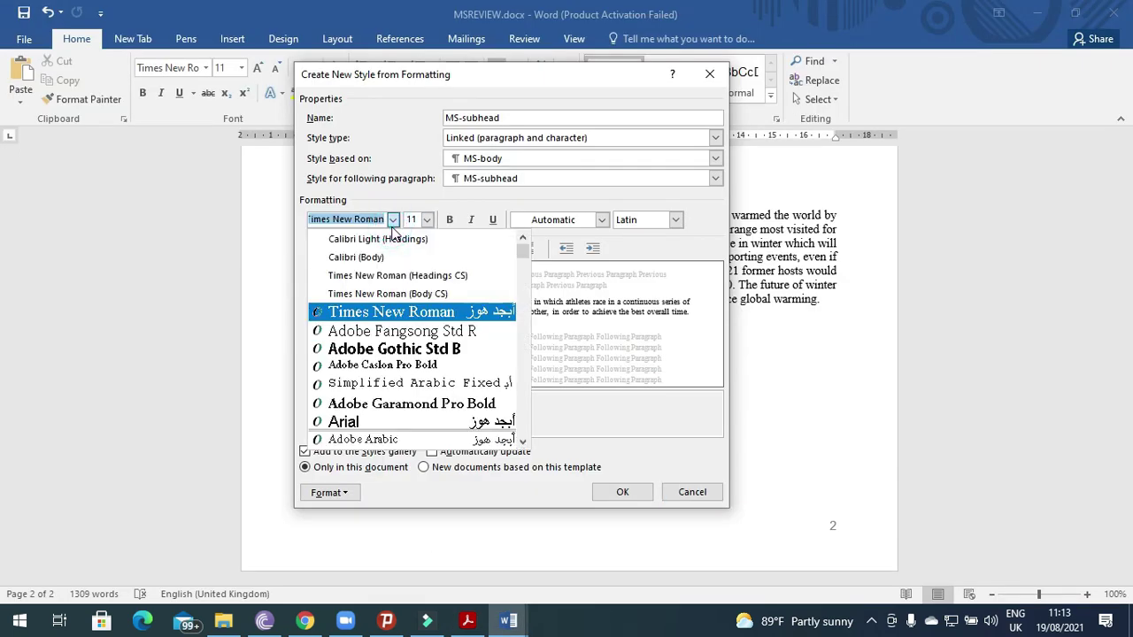
click(363, 423)
click(426, 220)
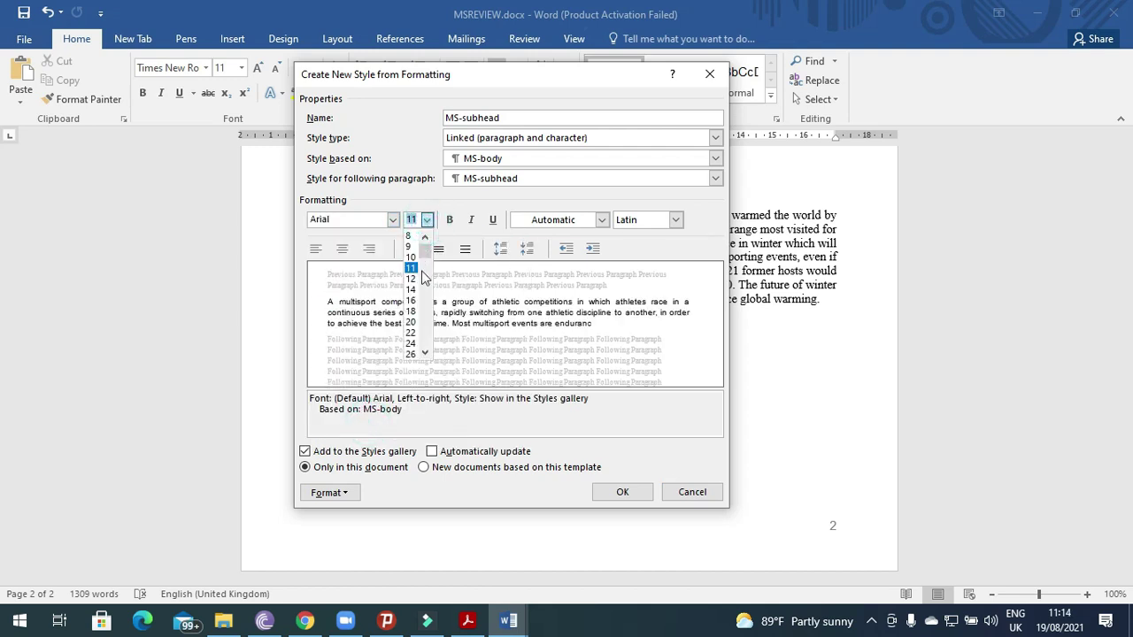
click(411, 311)
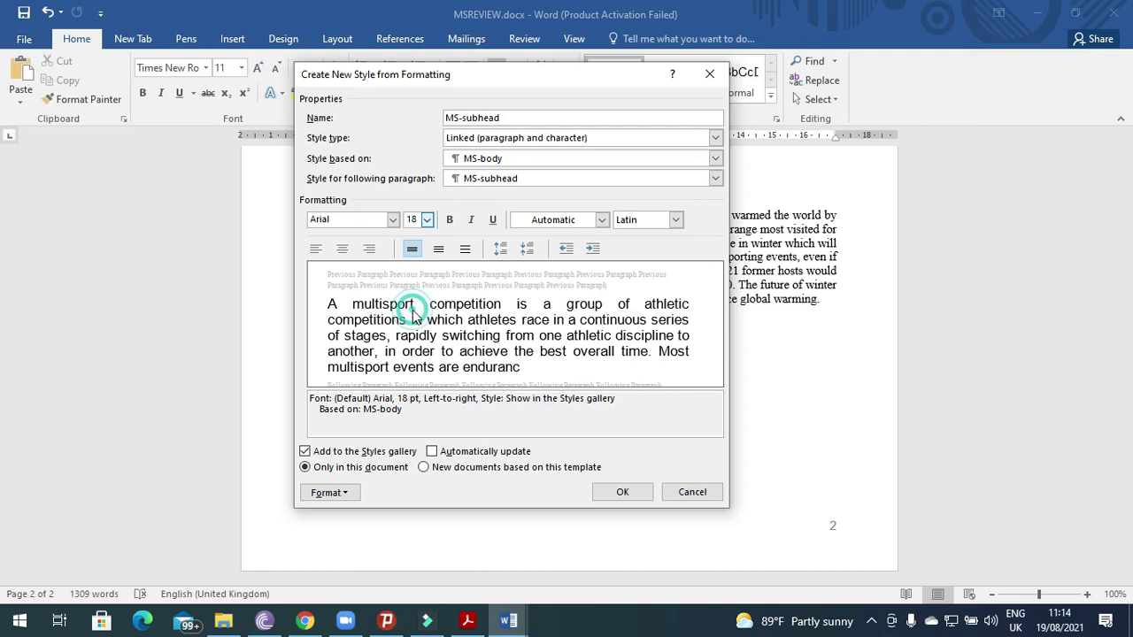
key(alt+Tab)
key(alt+Tab)
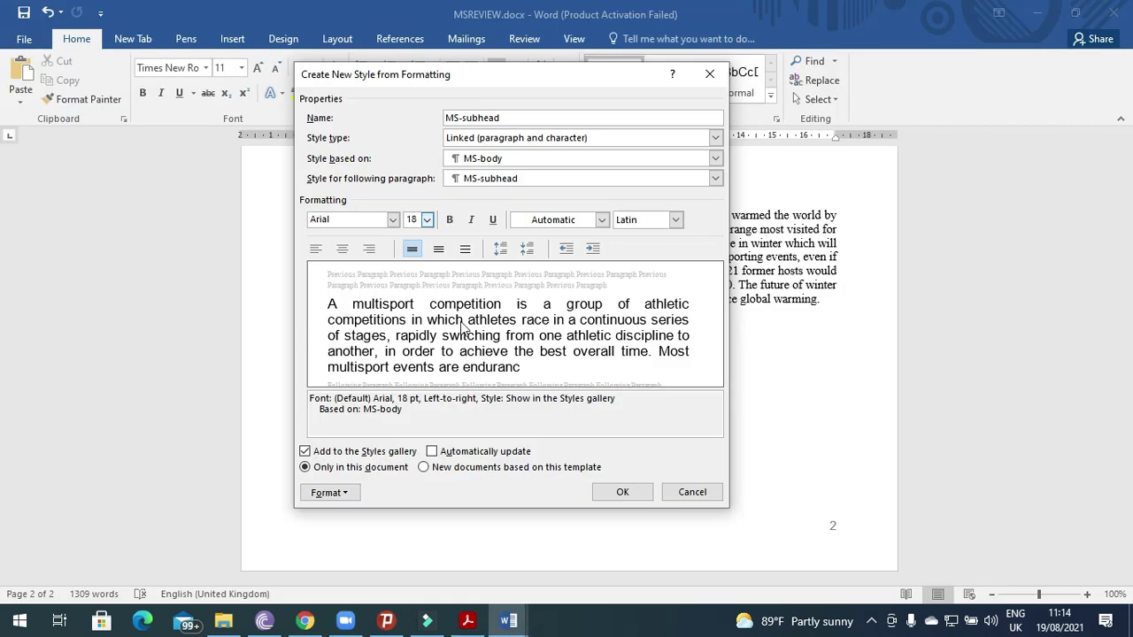
click(342, 248)
key(alt+Tab)
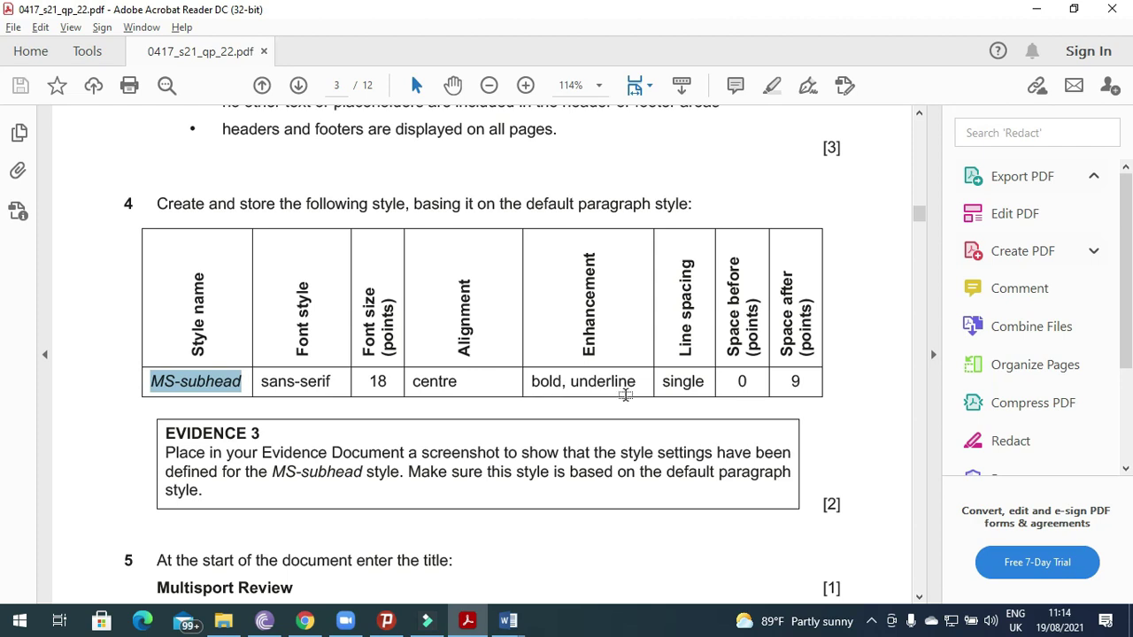
key(alt+Tab)
click(448, 220)
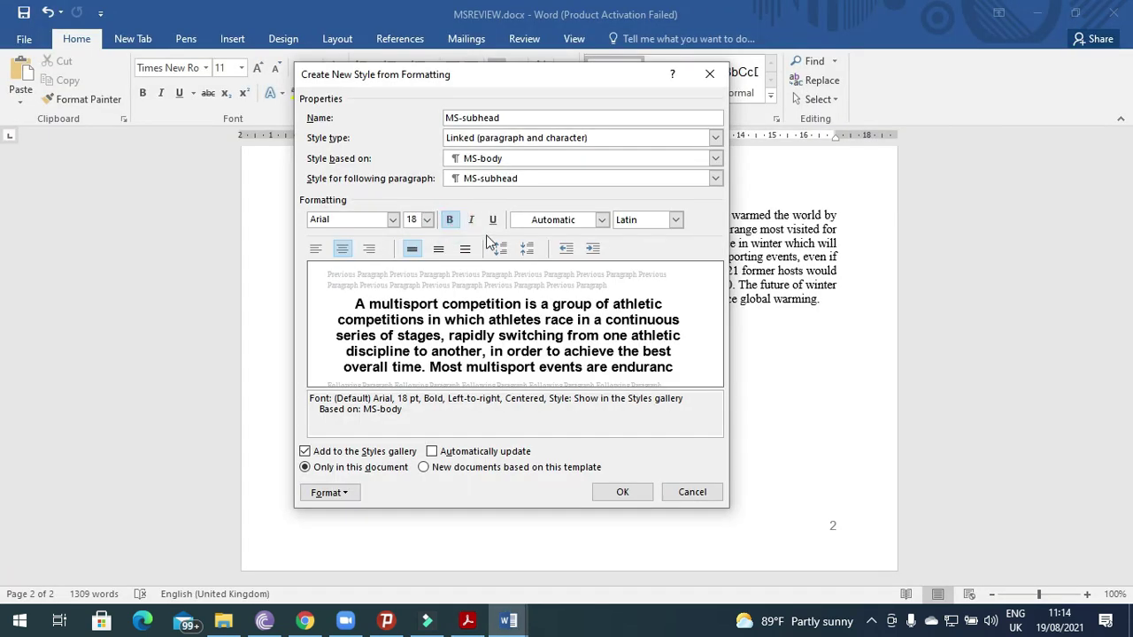
click(493, 219)
key(alt+Tab)
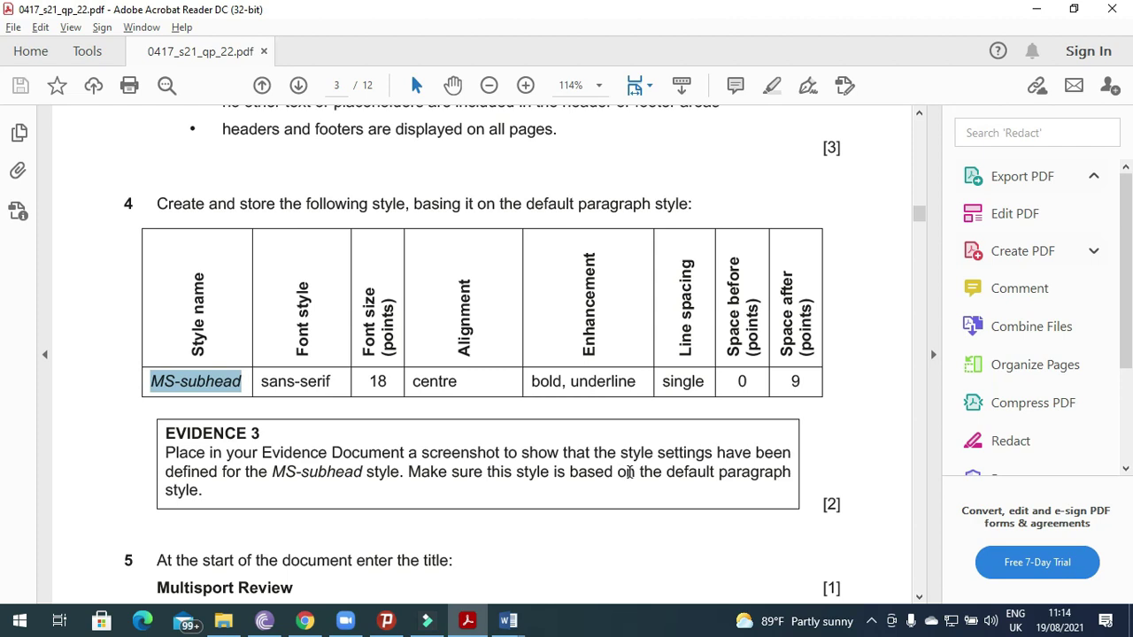
key(alt+Tab)
Give MS-subhead 0 pt space before, 9 pt space after and single line spacing
click(345, 492)
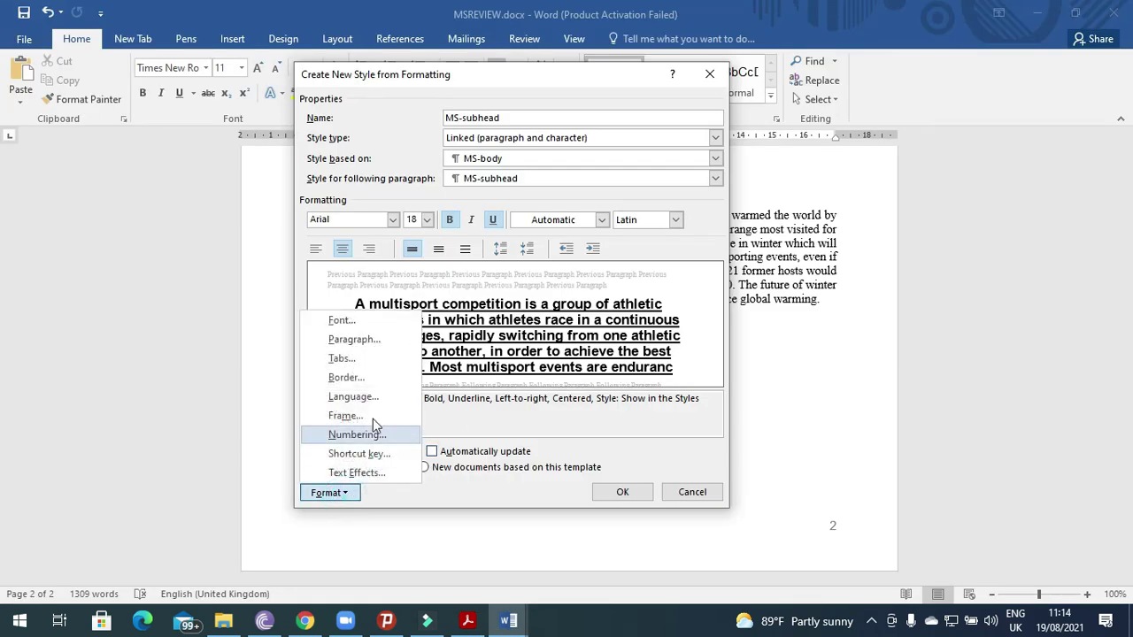
click(341, 320)
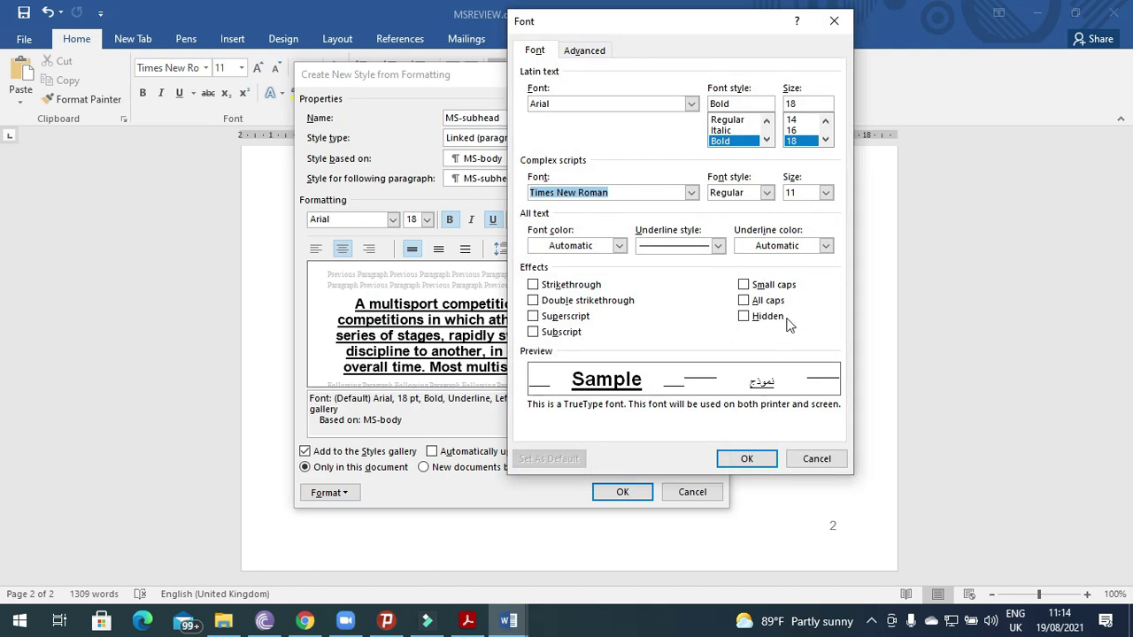
click(815, 458)
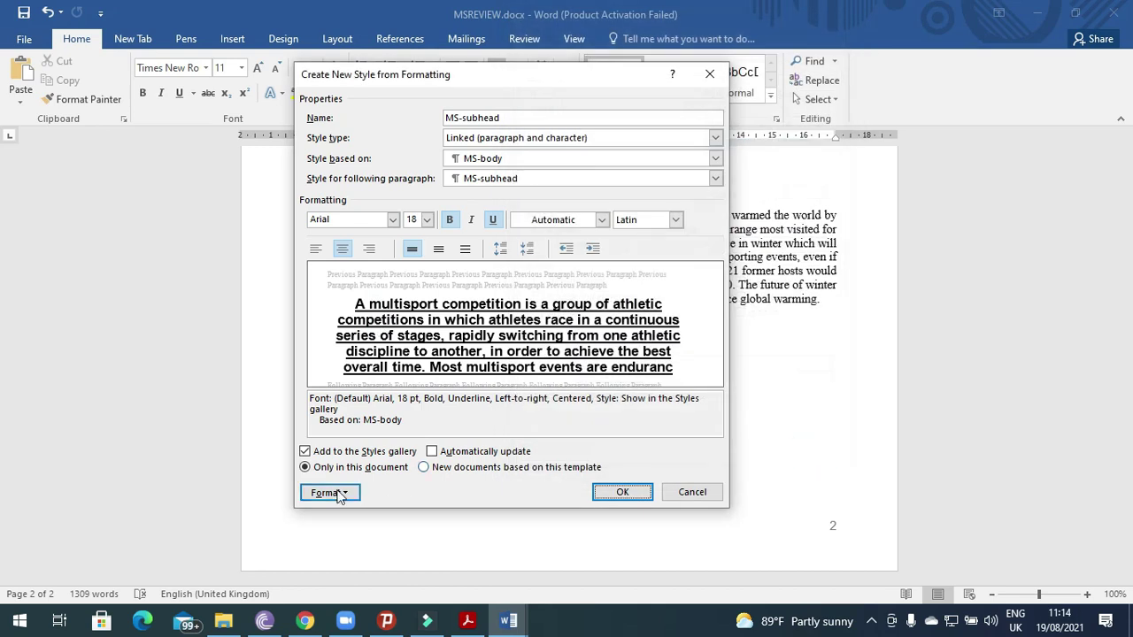
click(332, 493)
click(357, 350)
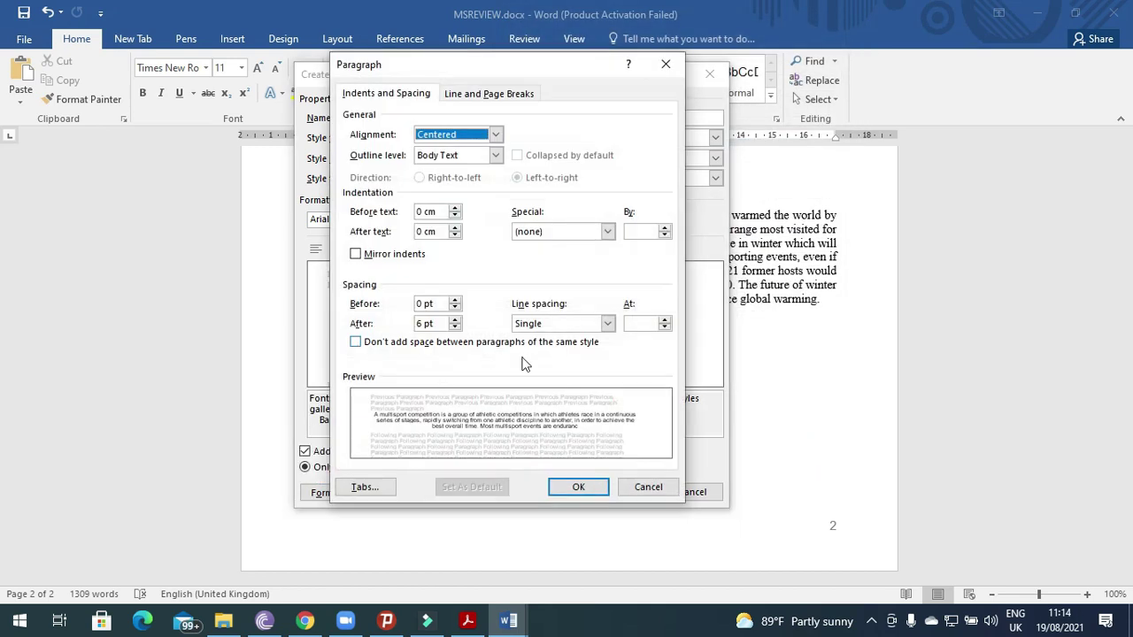
click(422, 323)
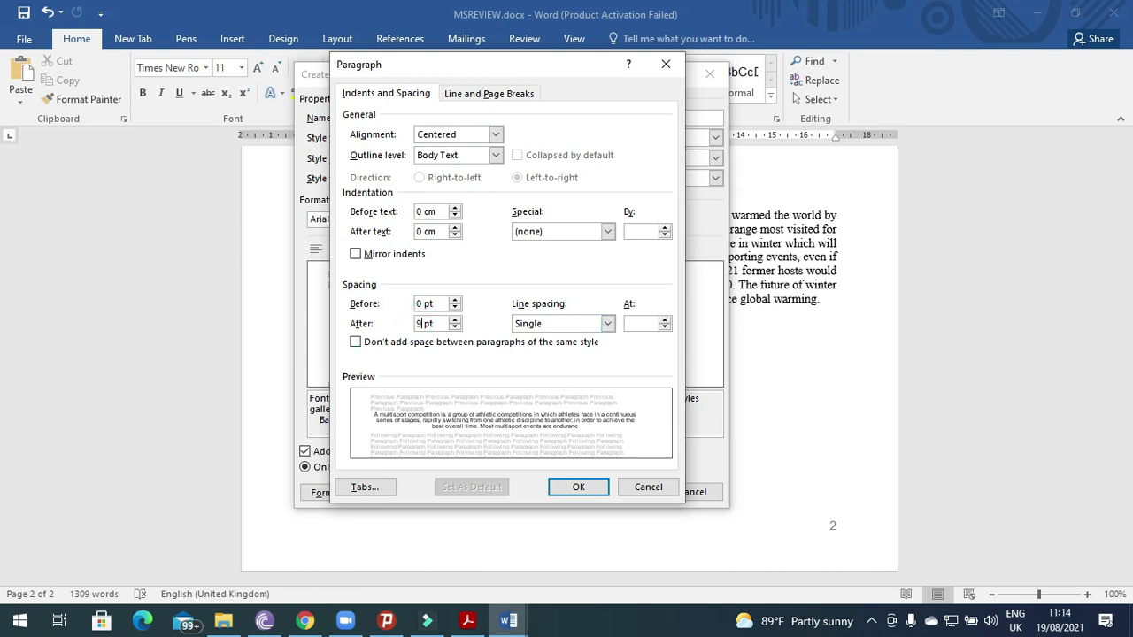
key(alt+Tab)
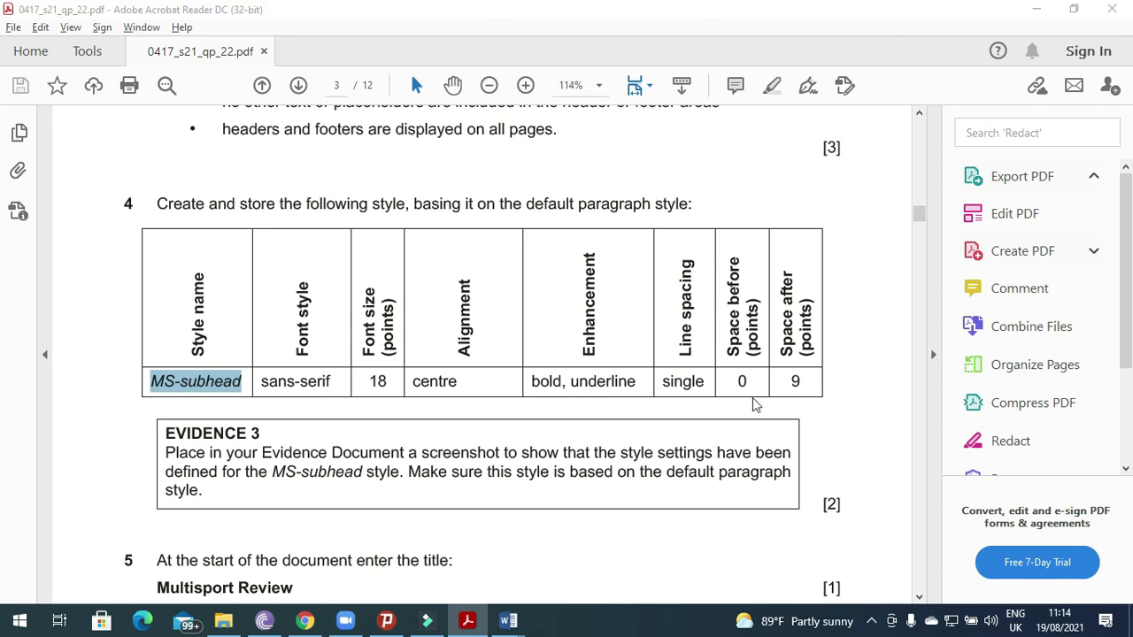
key(alt+Tab)
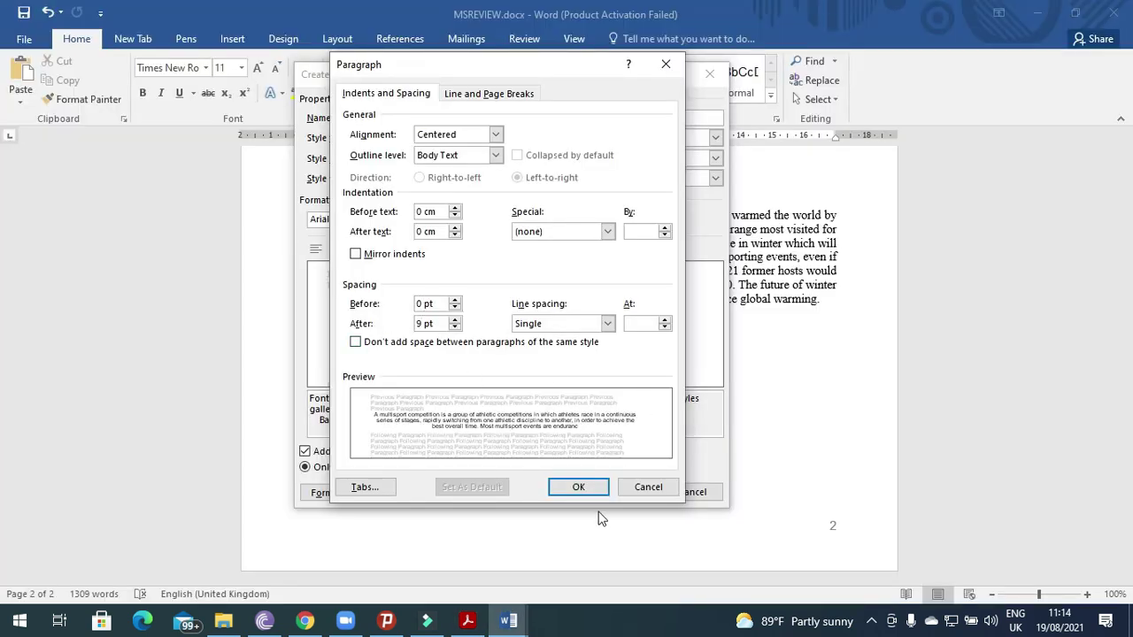
click(578, 487)
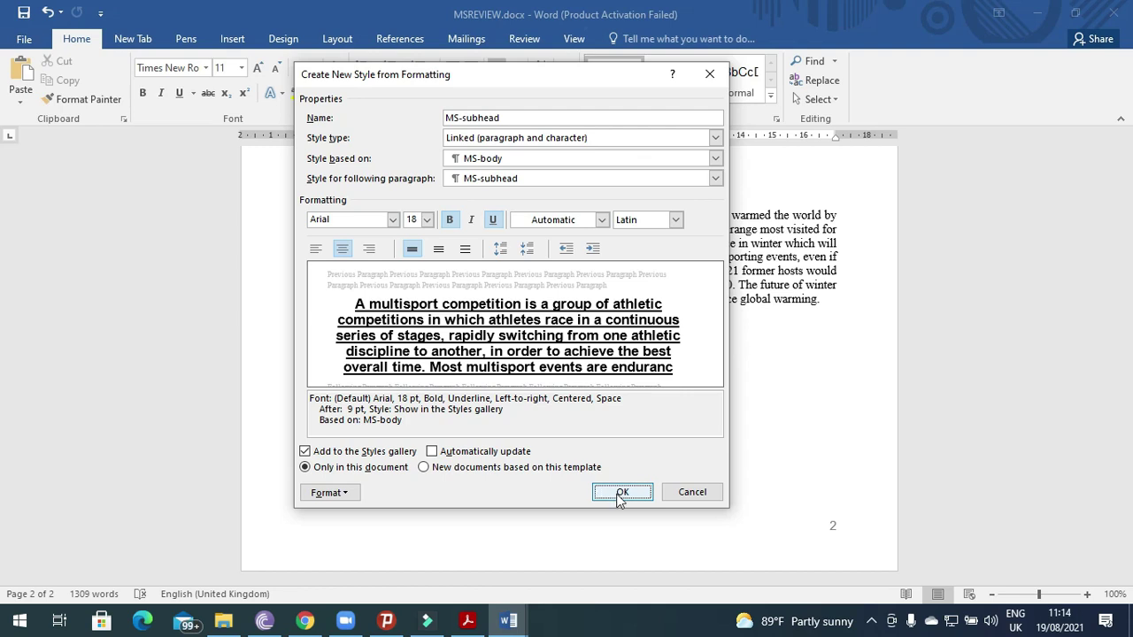
Save the MS-subhead style and reapply MS-body to the opening paragraph
click(622, 493)
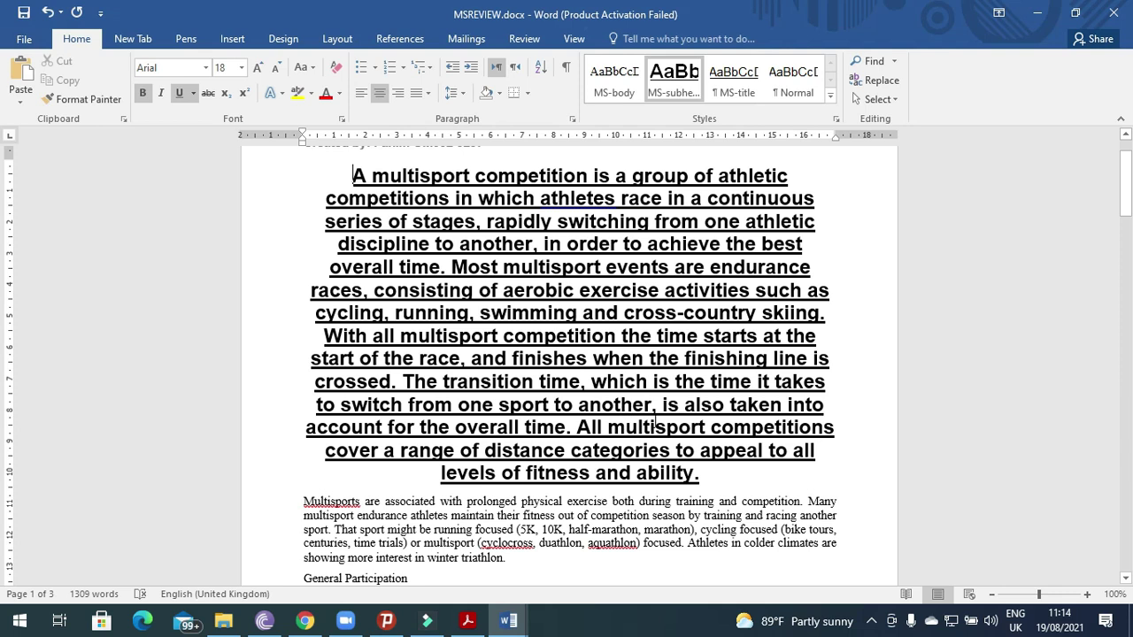
drag(718, 488, 344, 184)
click(613, 79)
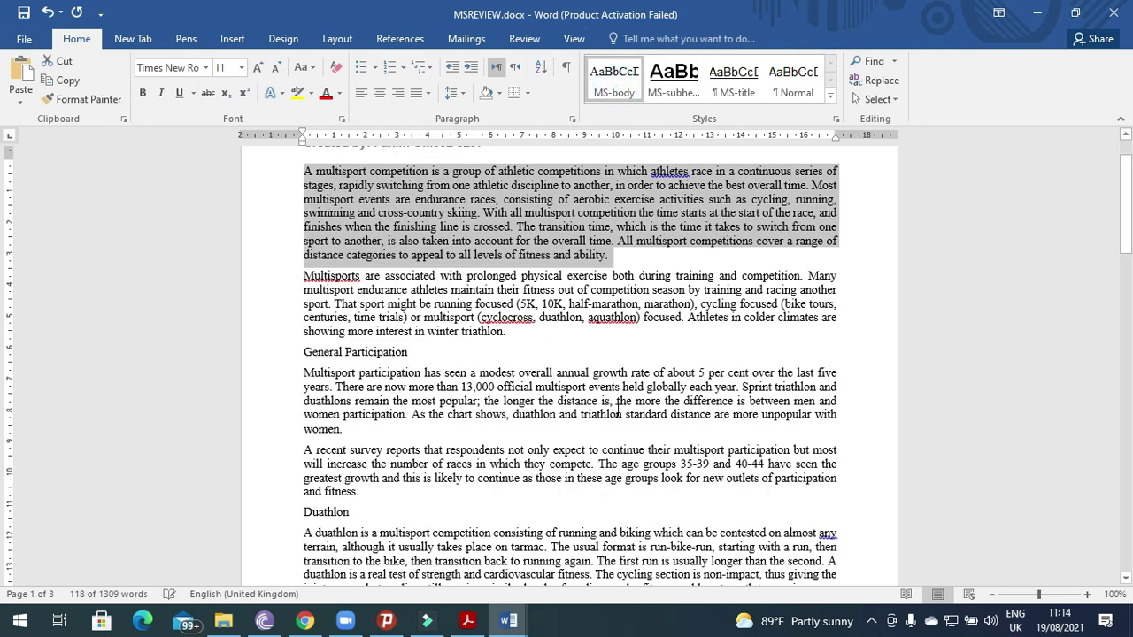
scroll(593, 449, up, 2)
Highlight question 4's Evidence 3 screenshot instruction in the exam paper
key(alt+Tab)
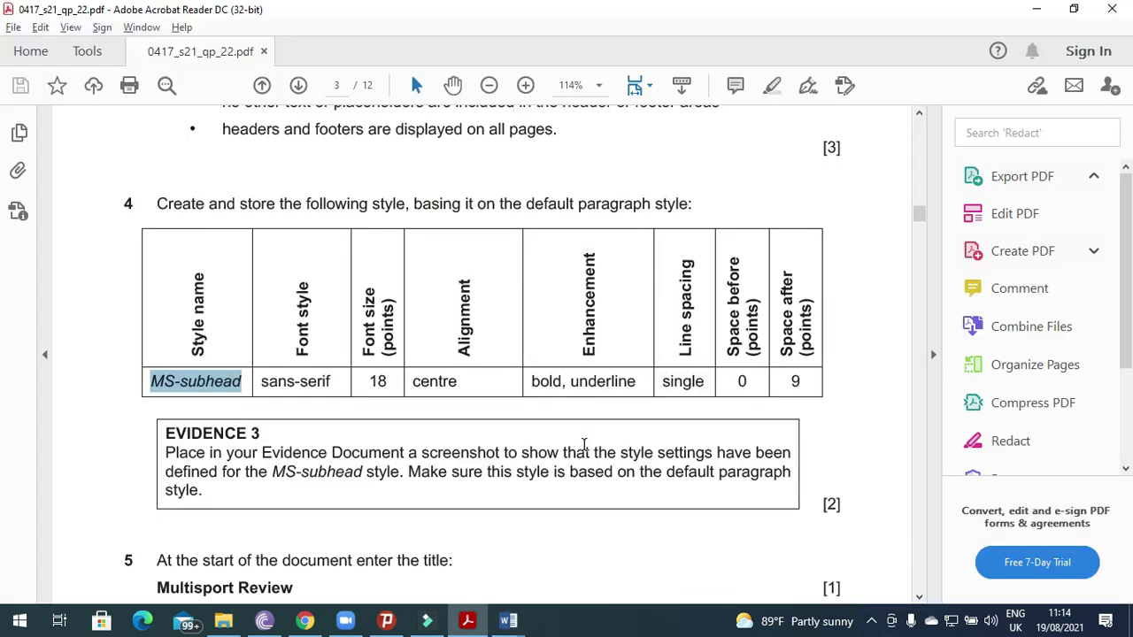
scroll(584, 444, down, 2)
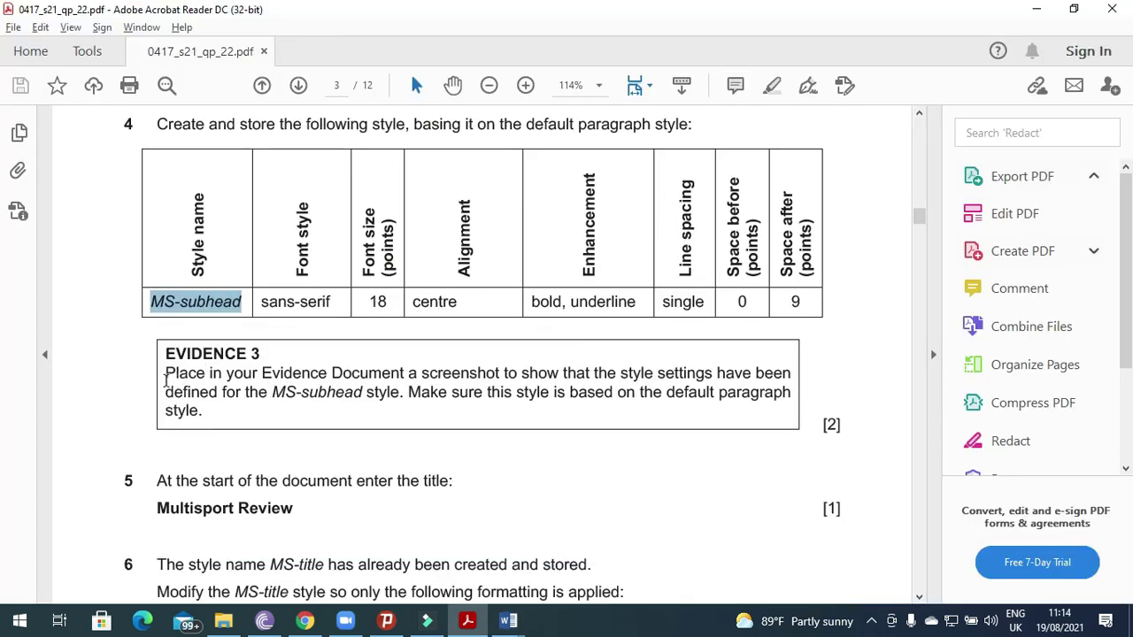
click(167, 375)
drag(265, 372, 276, 387)
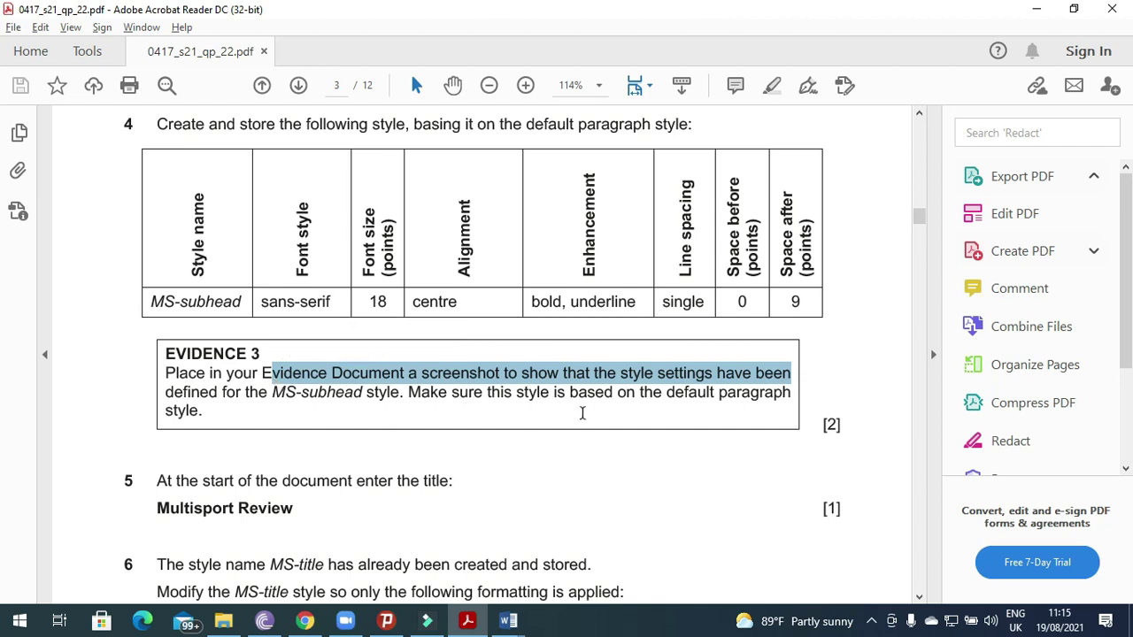
click(525, 627)
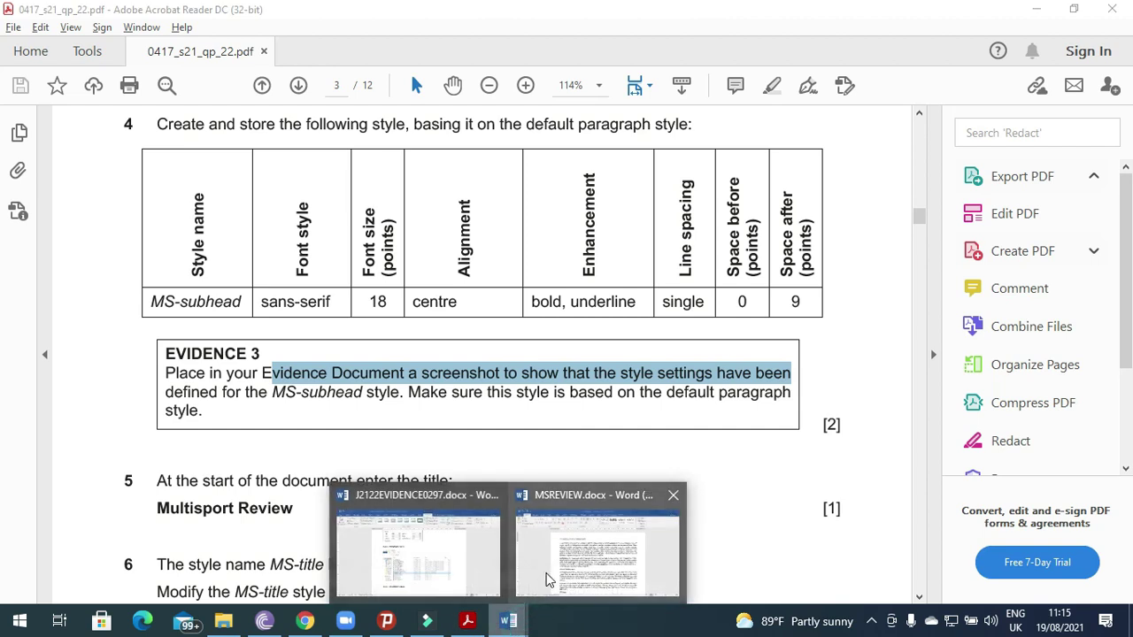
Modify MS-subhead to be based on Normal with MS-title as the following paragraph style
click(552, 570)
right_click(680, 84)
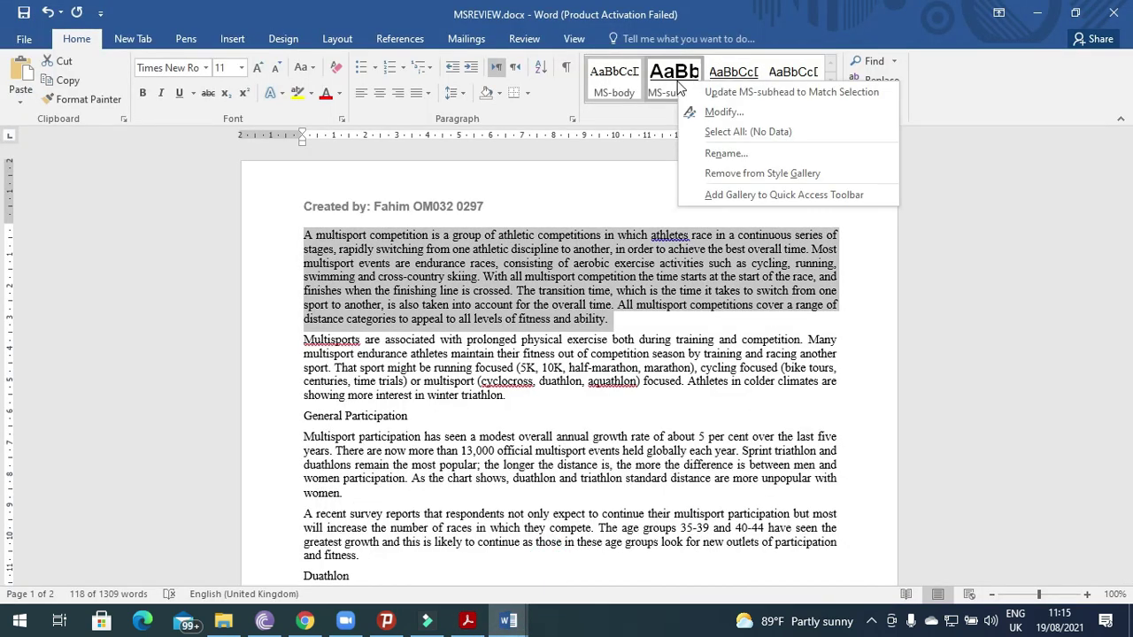
click(713, 112)
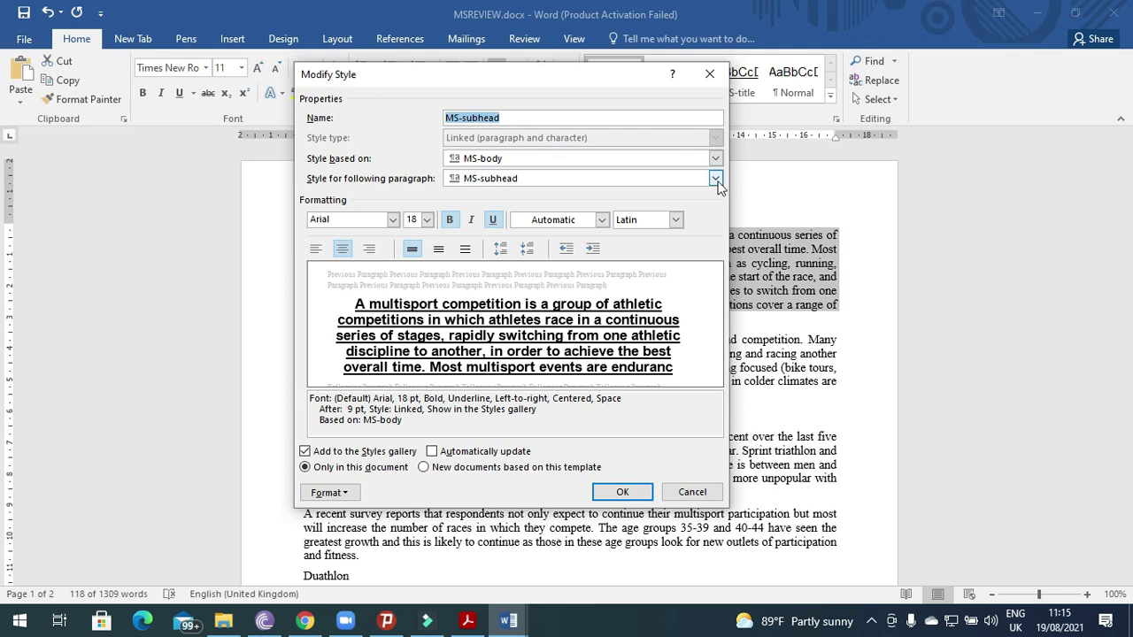
click(716, 159)
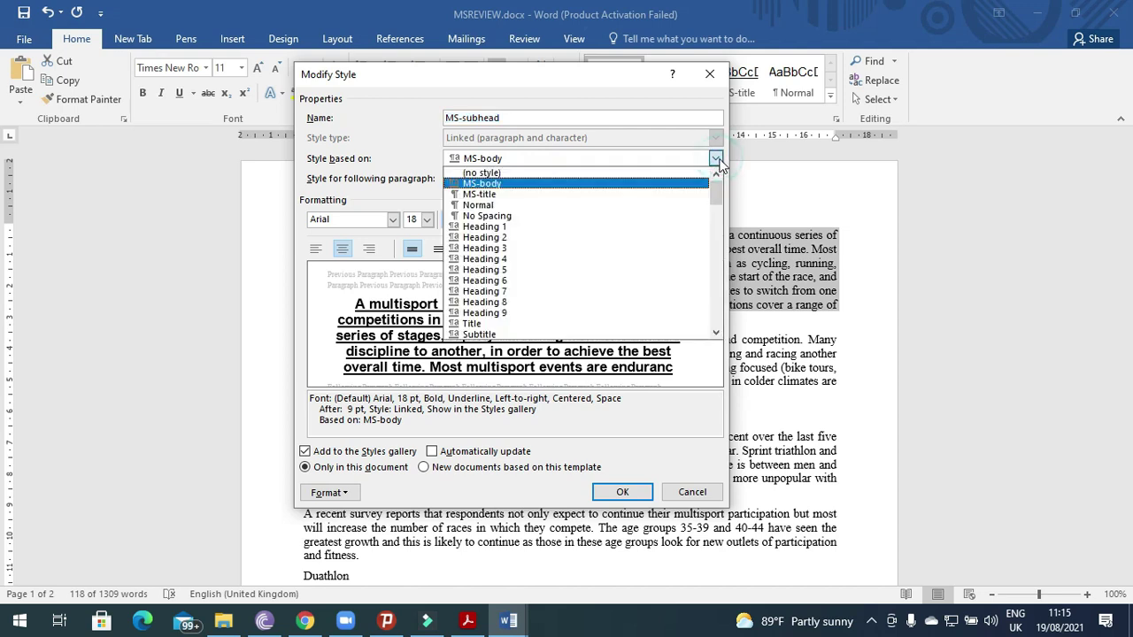
click(566, 206)
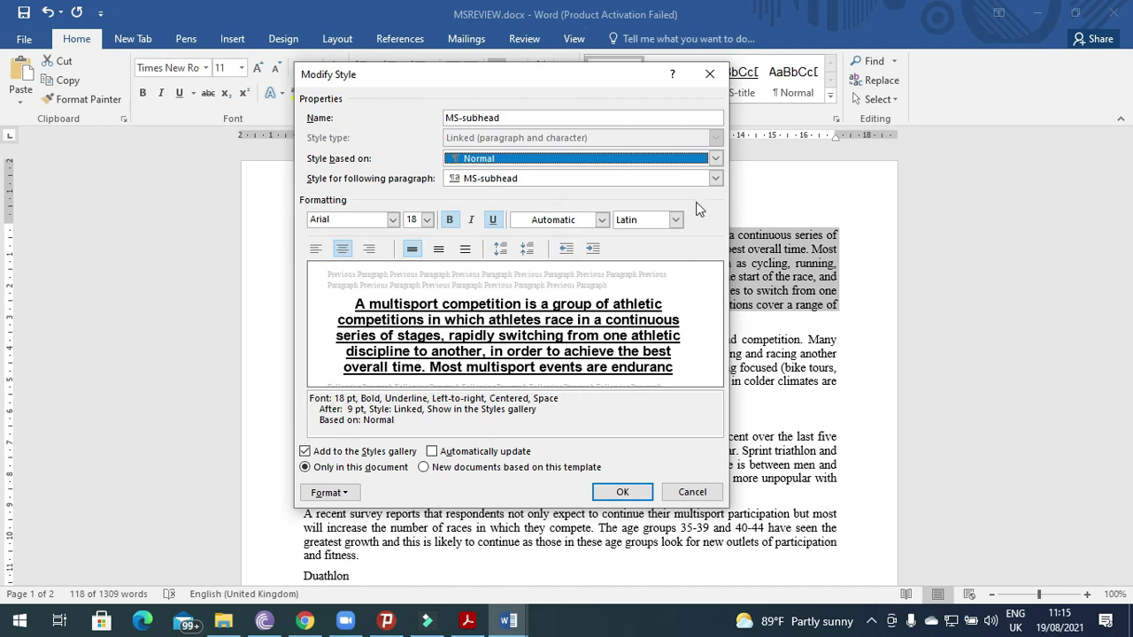
click(715, 178)
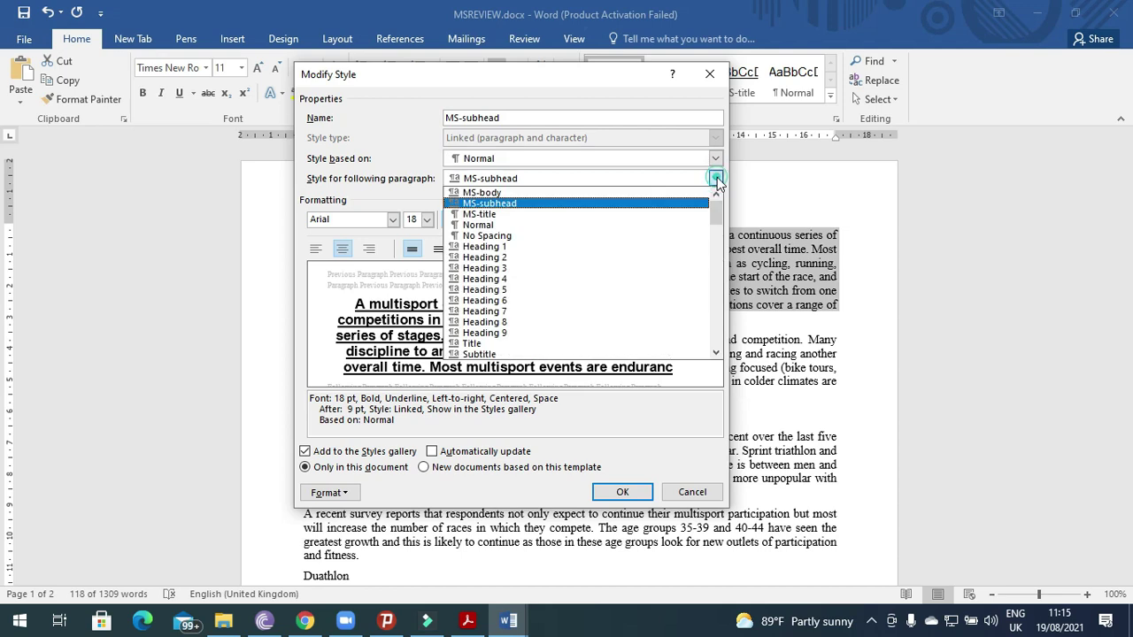
click(521, 215)
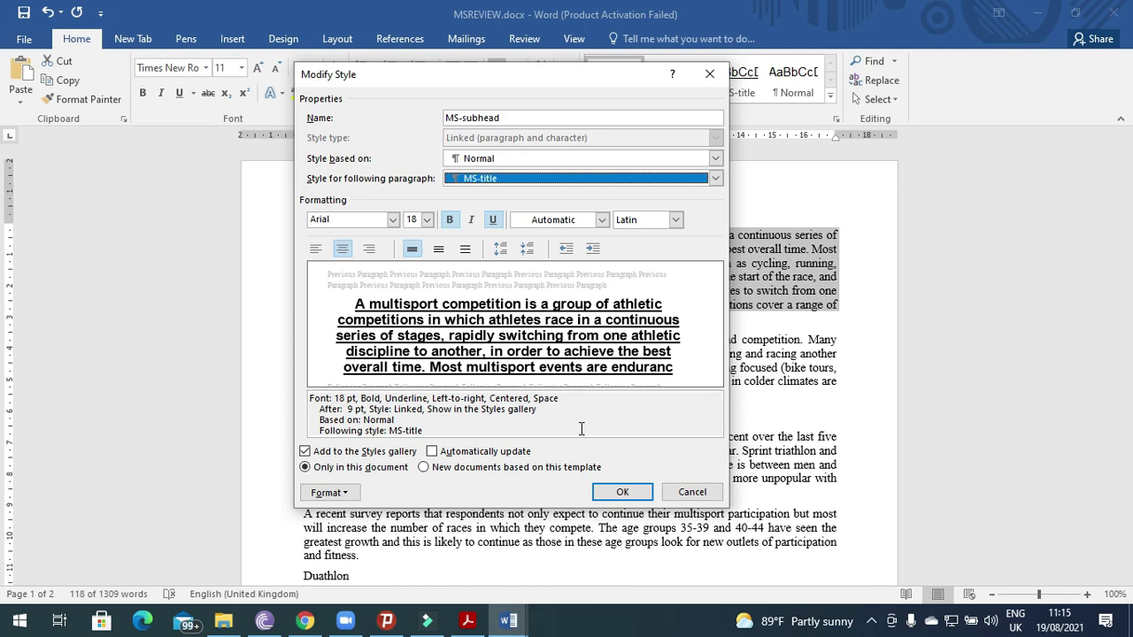
click(622, 493)
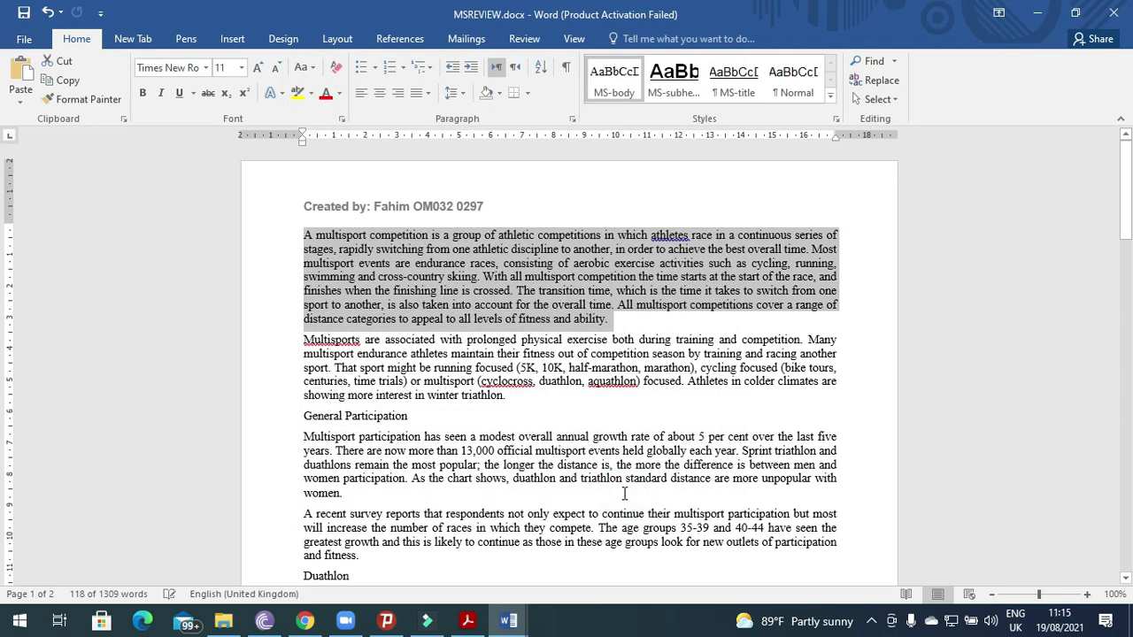
Reopen the MS-subhead Modify Style settings for a screenshot, then close them
right_click(677, 84)
click(708, 105)
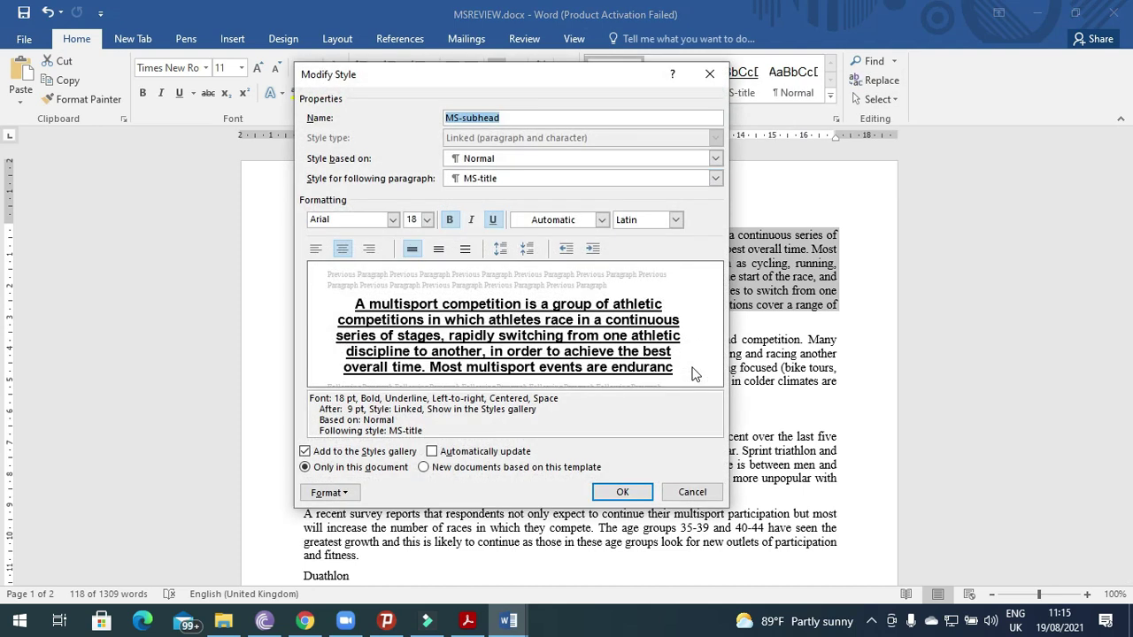
click(623, 492)
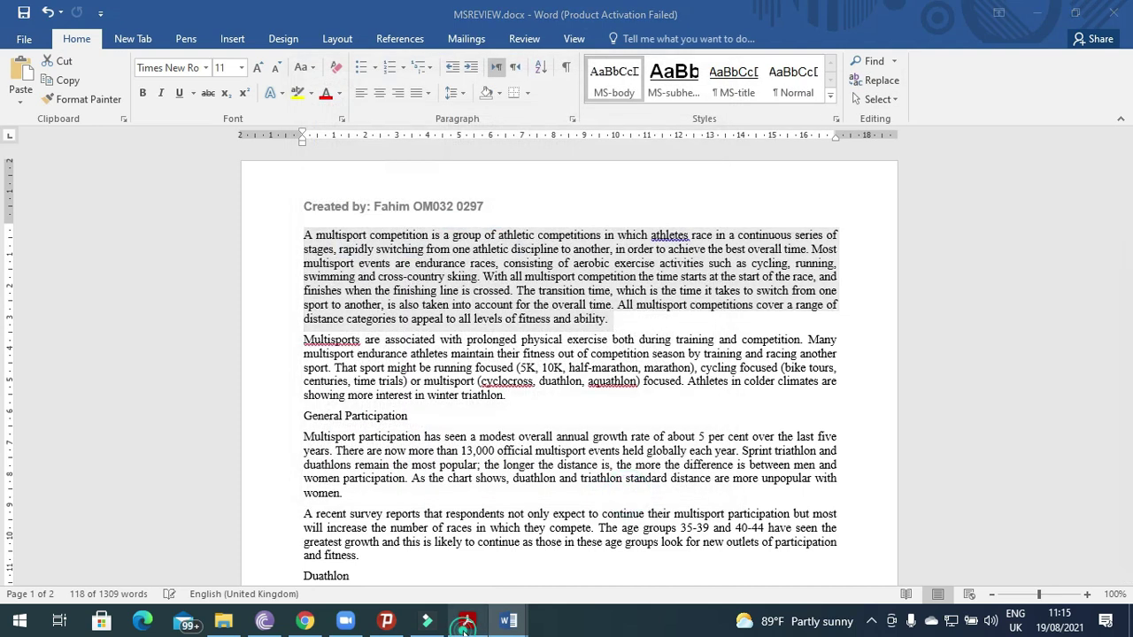
click(464, 624)
Paste the style-settings screenshot below Step 4's EVIDENCE 3 heading in J2122EVIDENCE0297
mouse_move(508, 620)
click(471, 577)
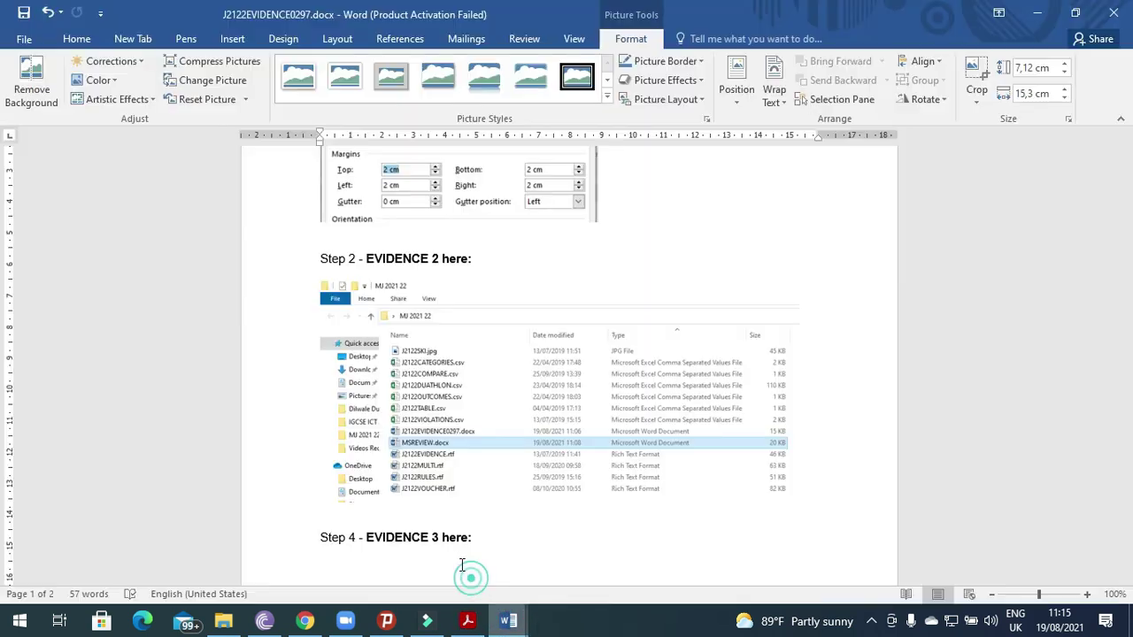
click(395, 561)
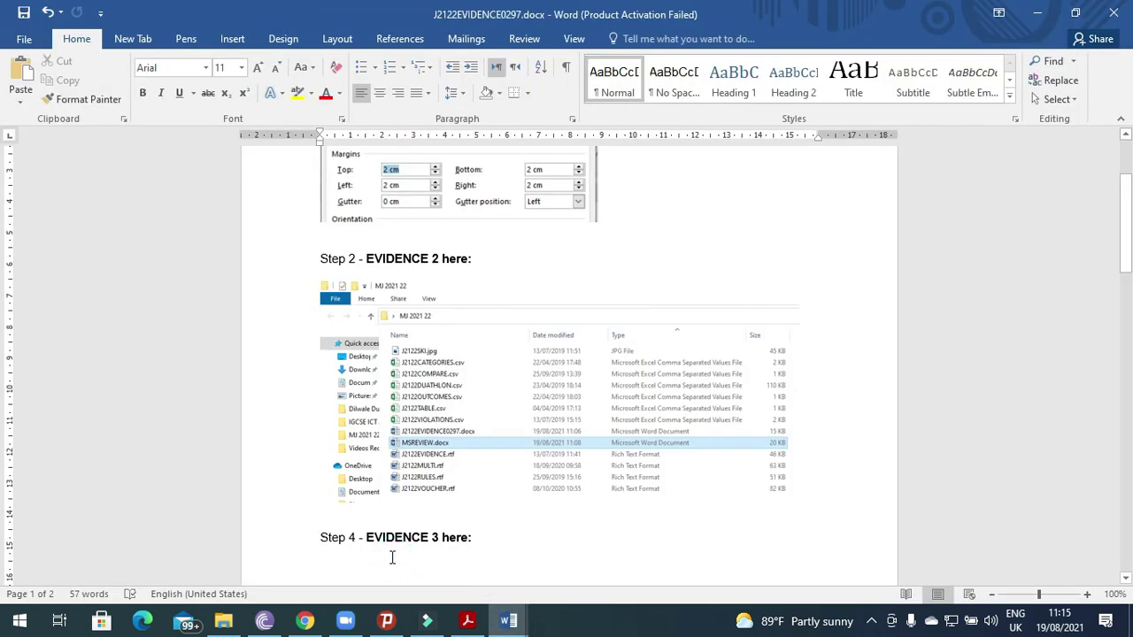
key(ctrl+v)
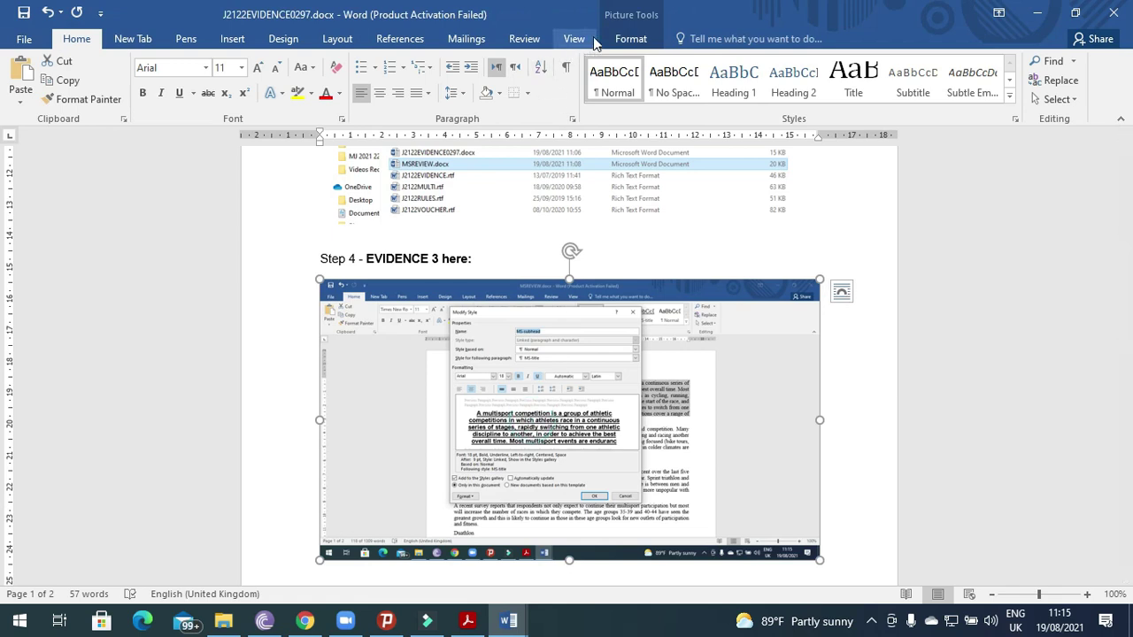
Crop the screenshot to just the Modify Style dialog and enlarge it
click(631, 39)
click(976, 78)
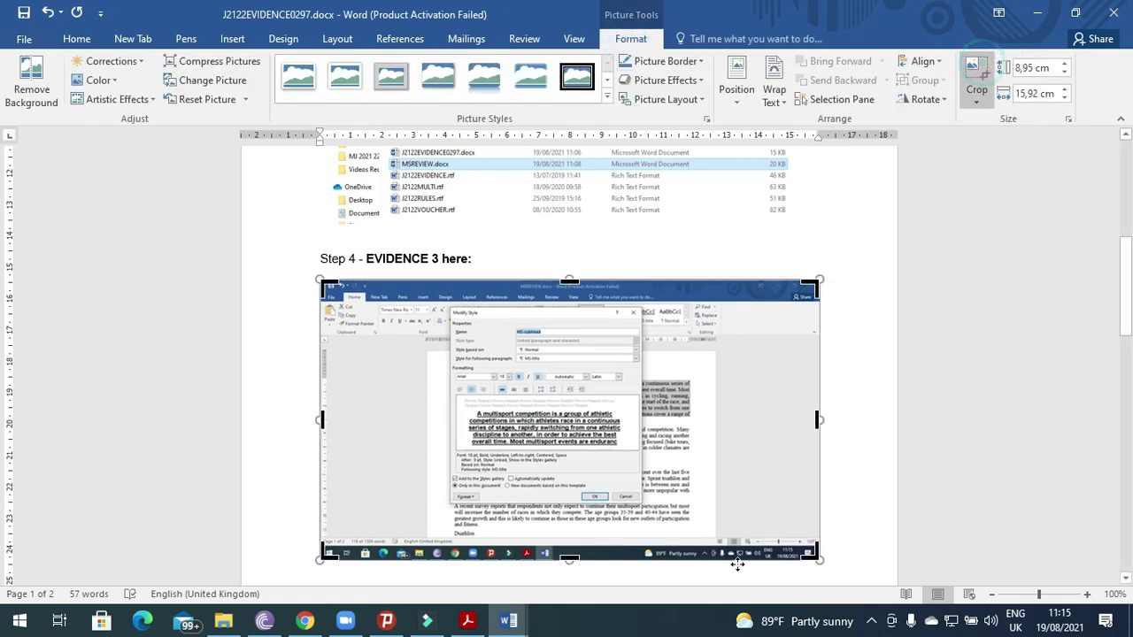
drag(811, 552, 639, 503)
drag(326, 285, 451, 305)
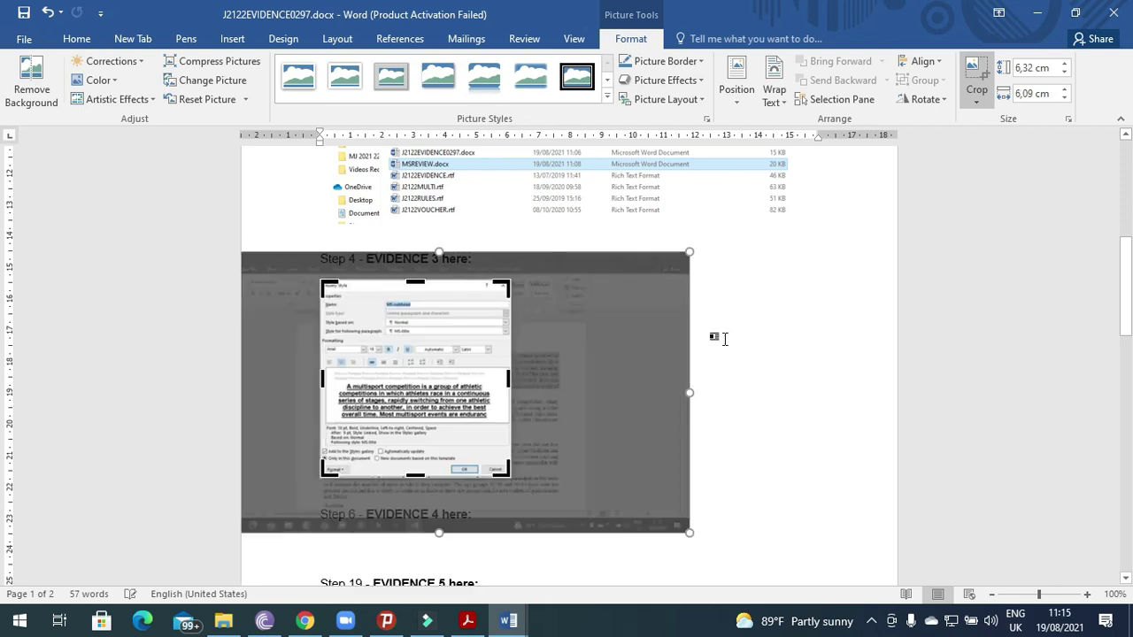
click(747, 329)
click(497, 474)
drag(509, 483, 667, 567)
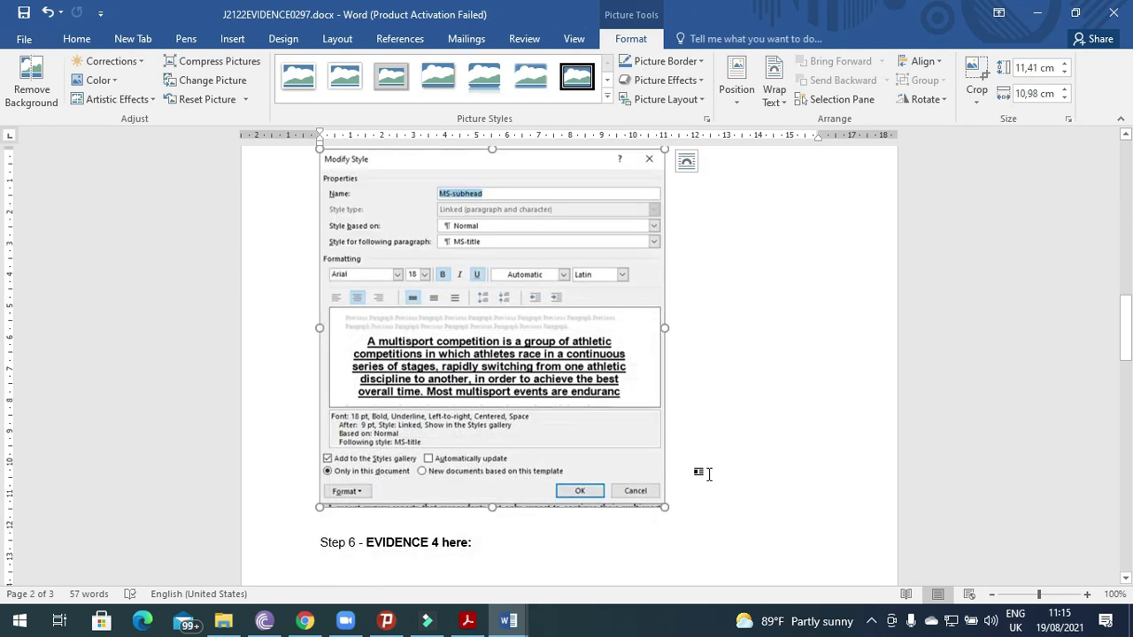
click(467, 621)
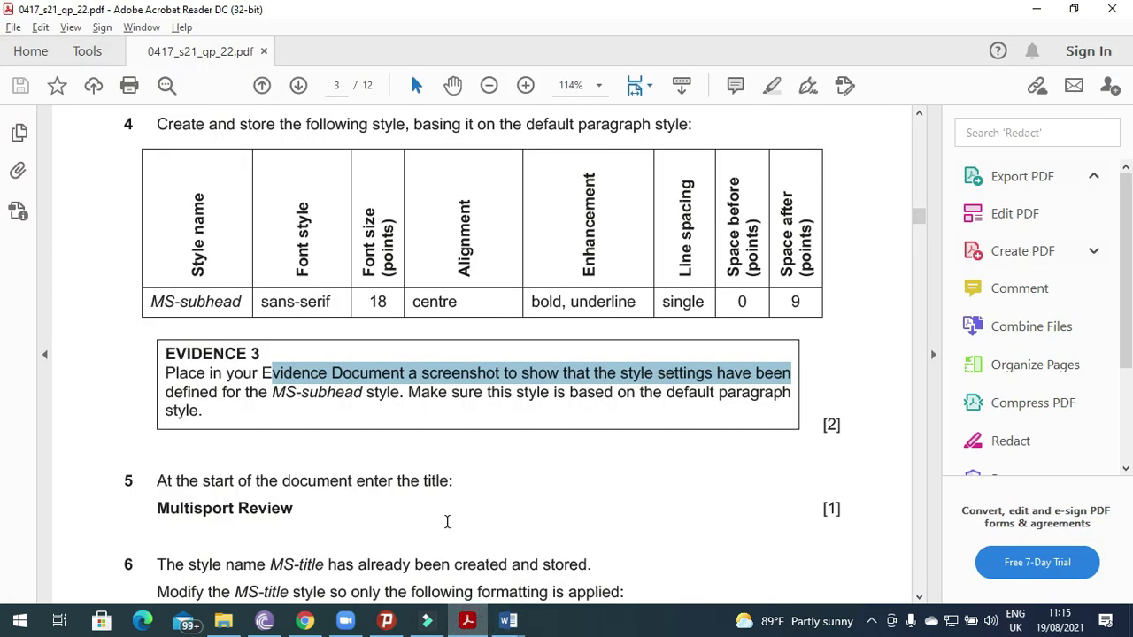
Copy 'Multisport Review' from the PDF and paste it as a new first line of MSREVIEW.docx
scroll(447, 522, down, 3)
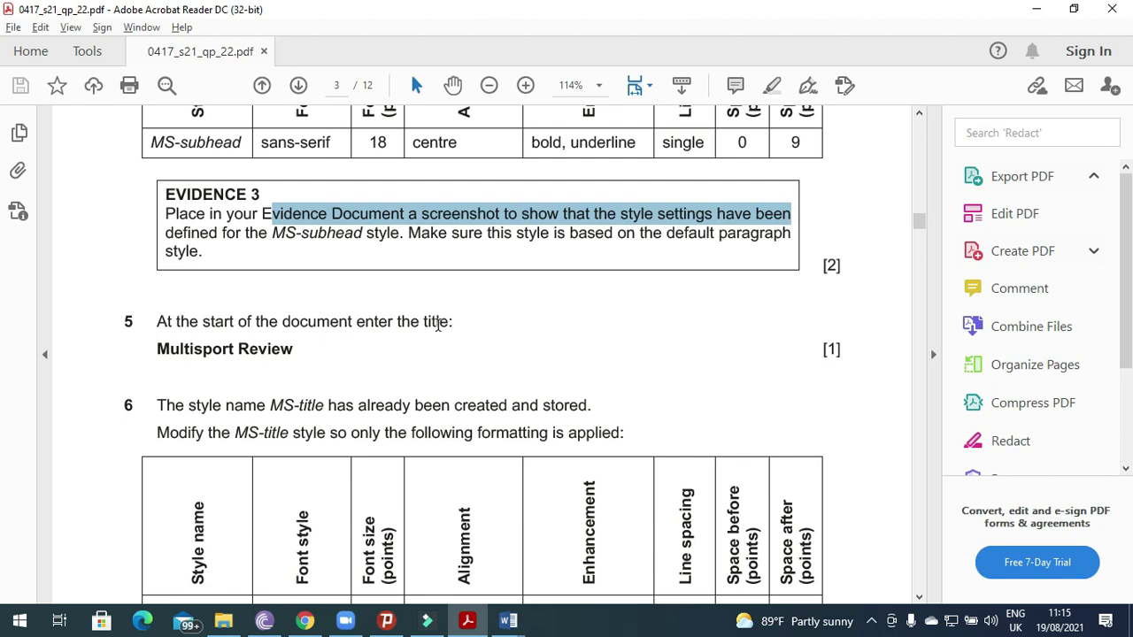
drag(158, 351, 285, 363)
key(ctrl+c)
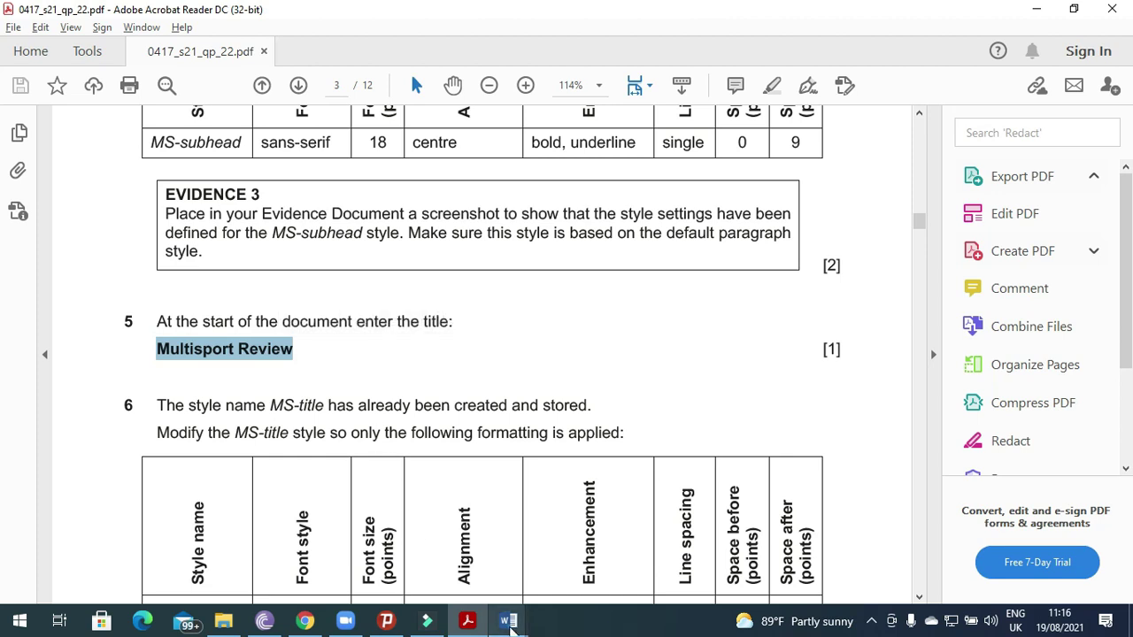
mouse_move(508, 620)
click(558, 542)
click(308, 233)
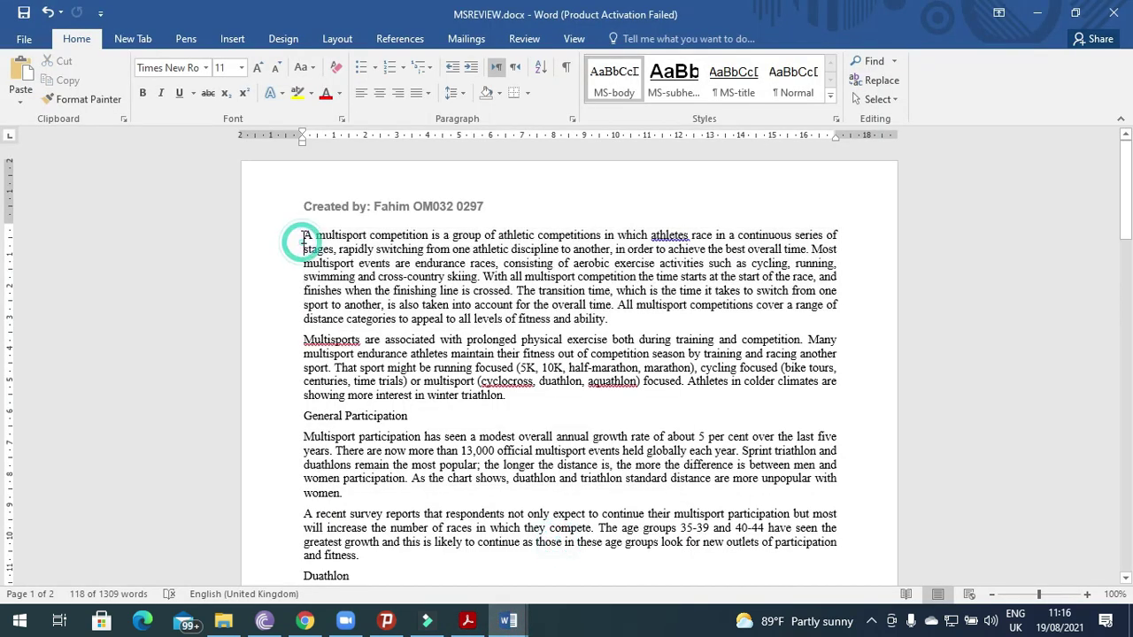
key(Return)
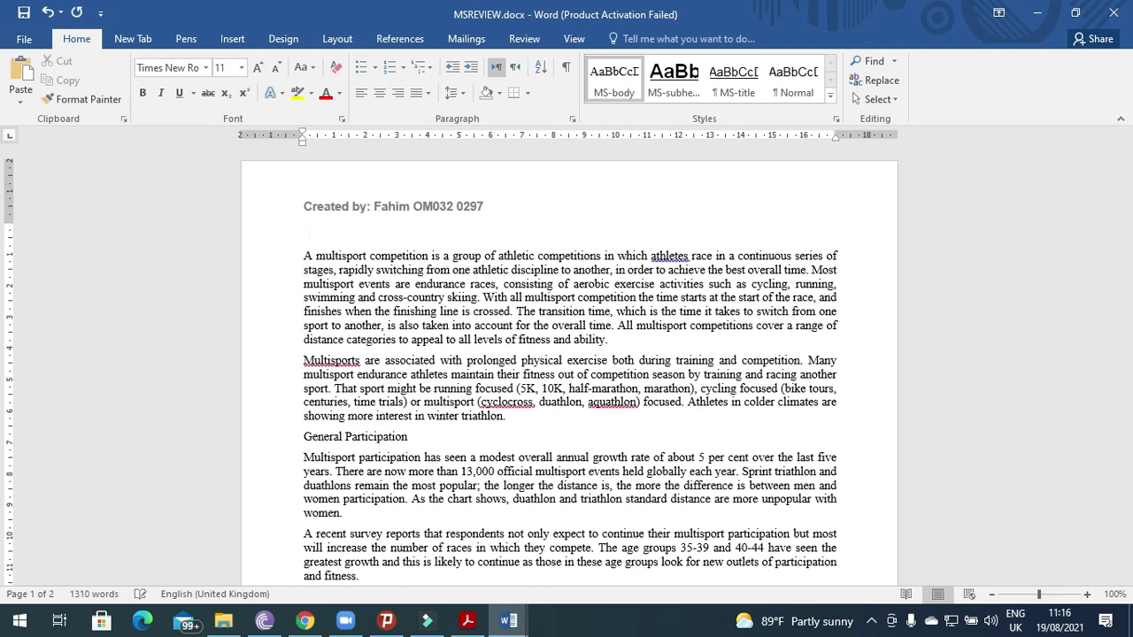
key(ctrl+v)
Read item 6's MS-title style instruction in the question paper, then return to the review
key(alt+Tab)
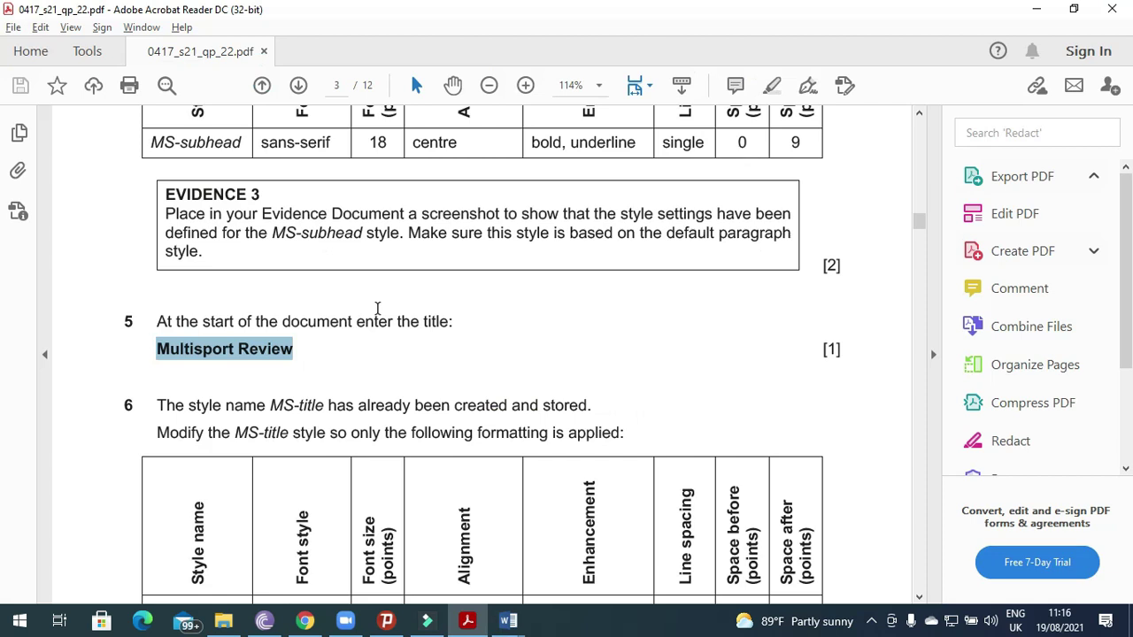
scroll(196, 392, down, 2)
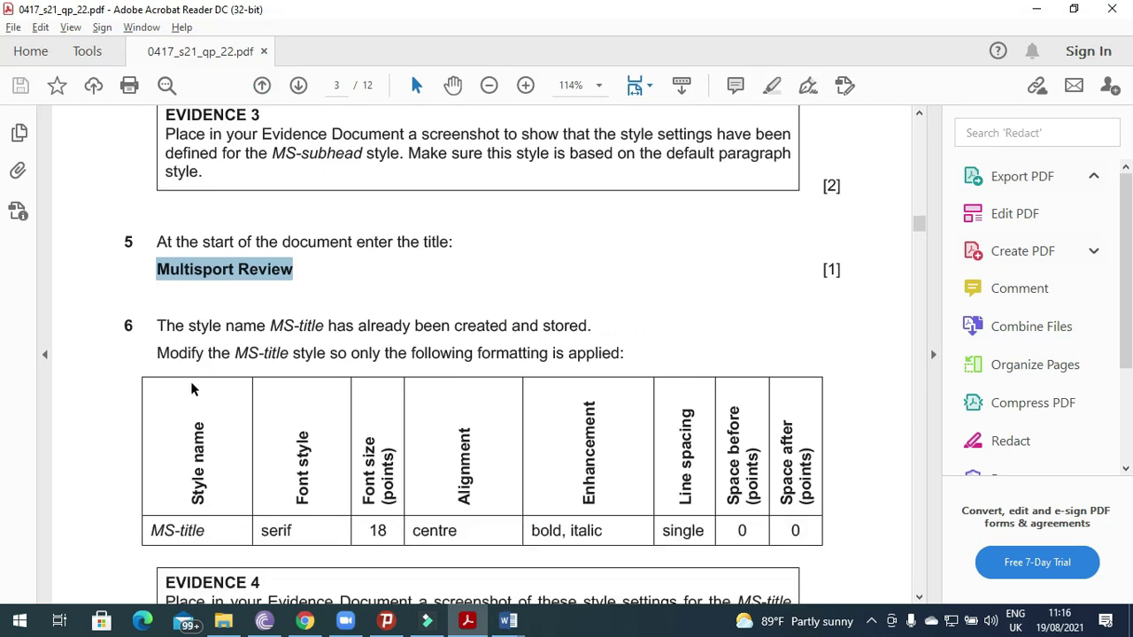
drag(156, 329, 550, 325)
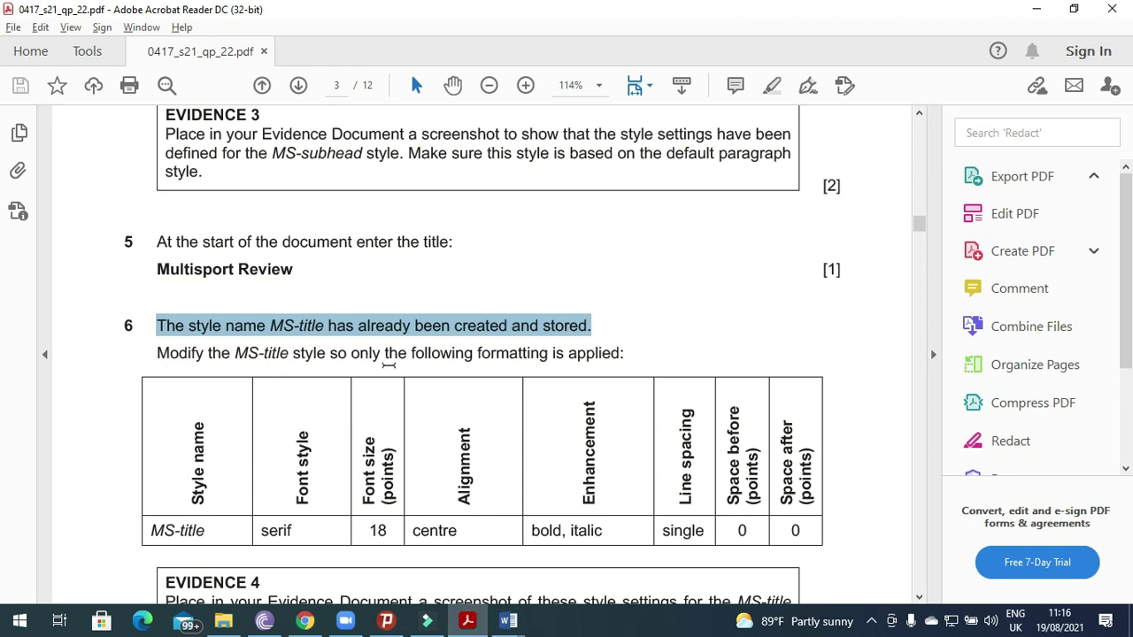
click(471, 627)
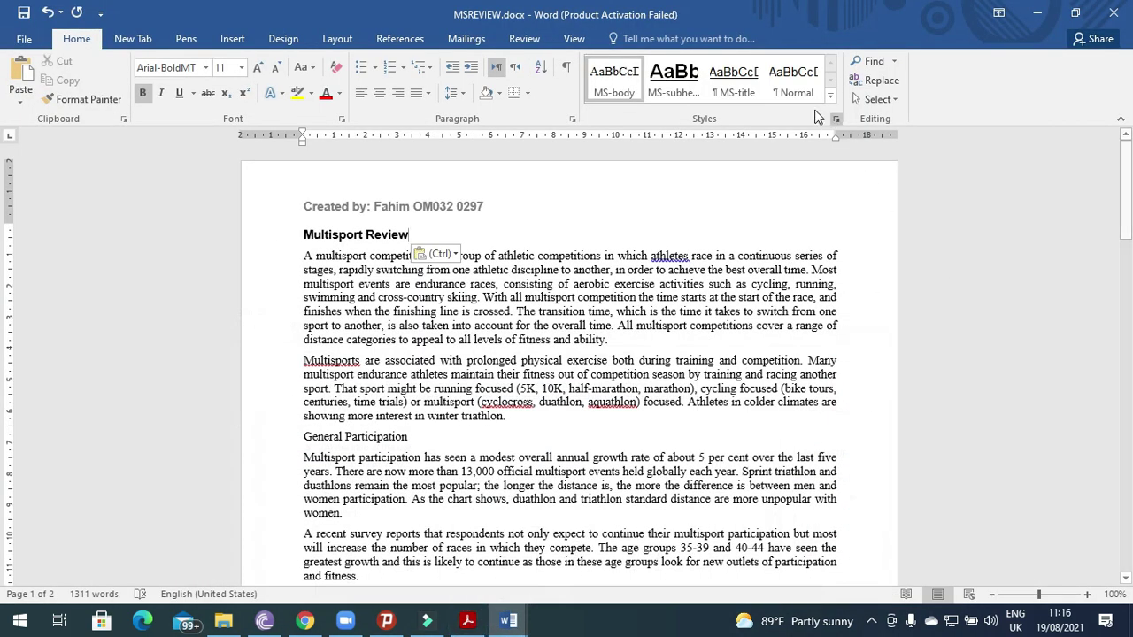
click(437, 338)
Open the MS-title style for modification from the Styles gallery
scroll(618, 511, down, 20)
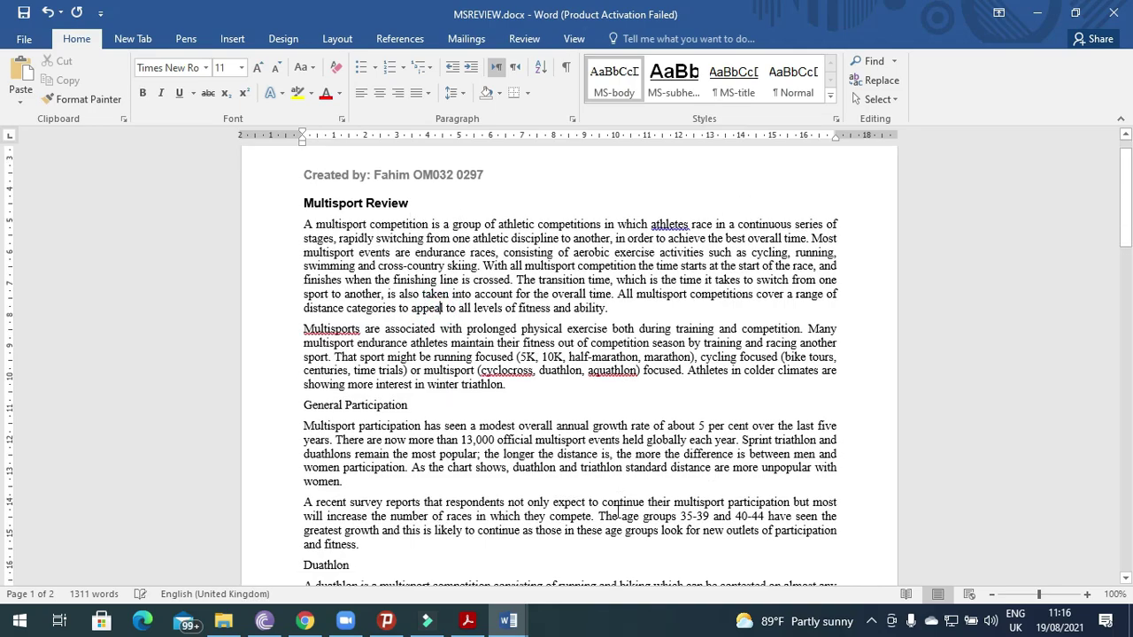
scroll(618, 511, down, 5)
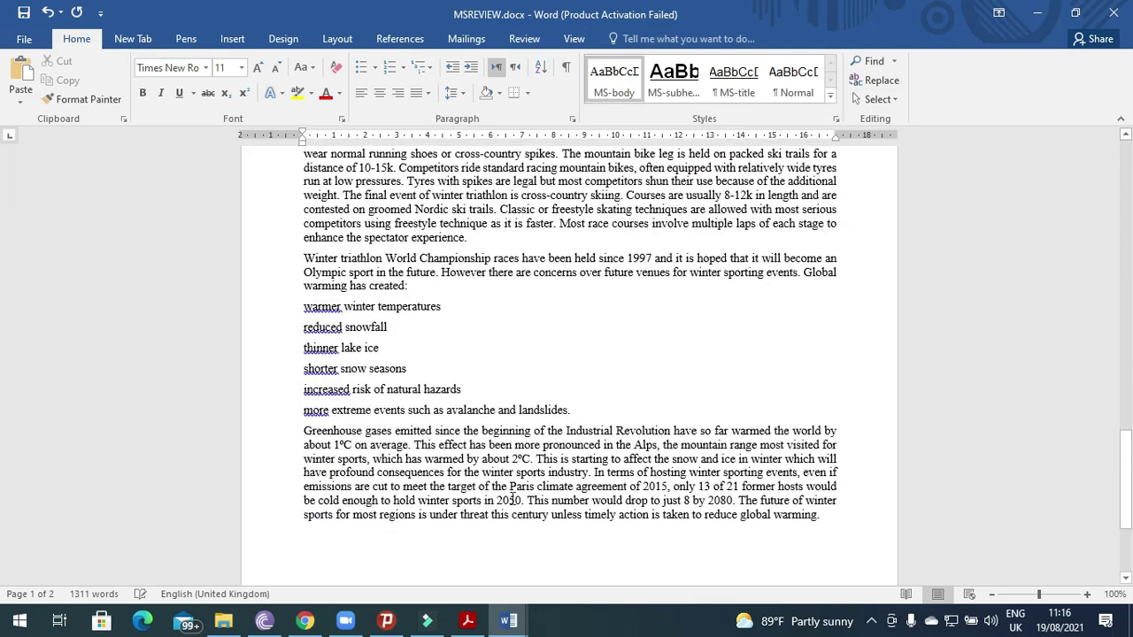
click(572, 548)
click(821, 520)
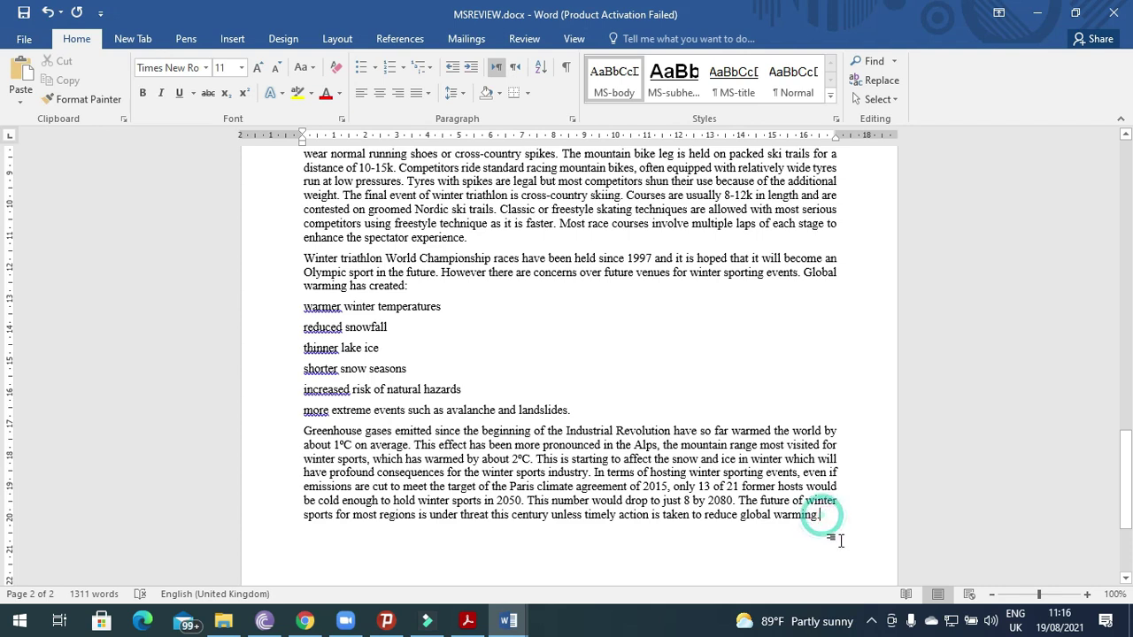
right_click(737, 94)
click(779, 118)
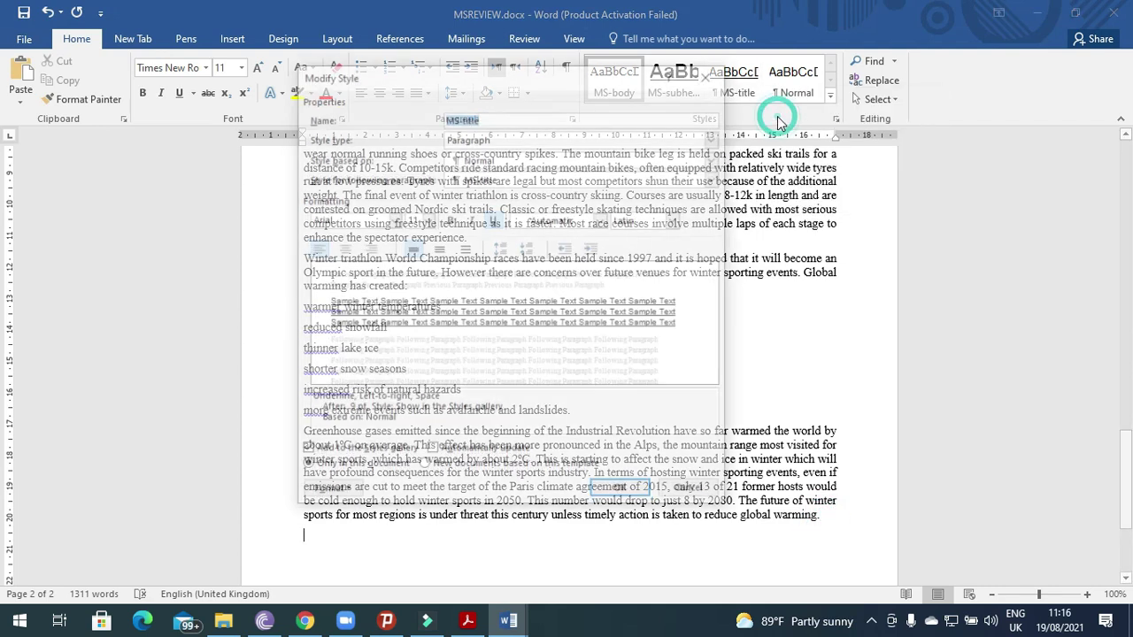
key(alt+Tab)
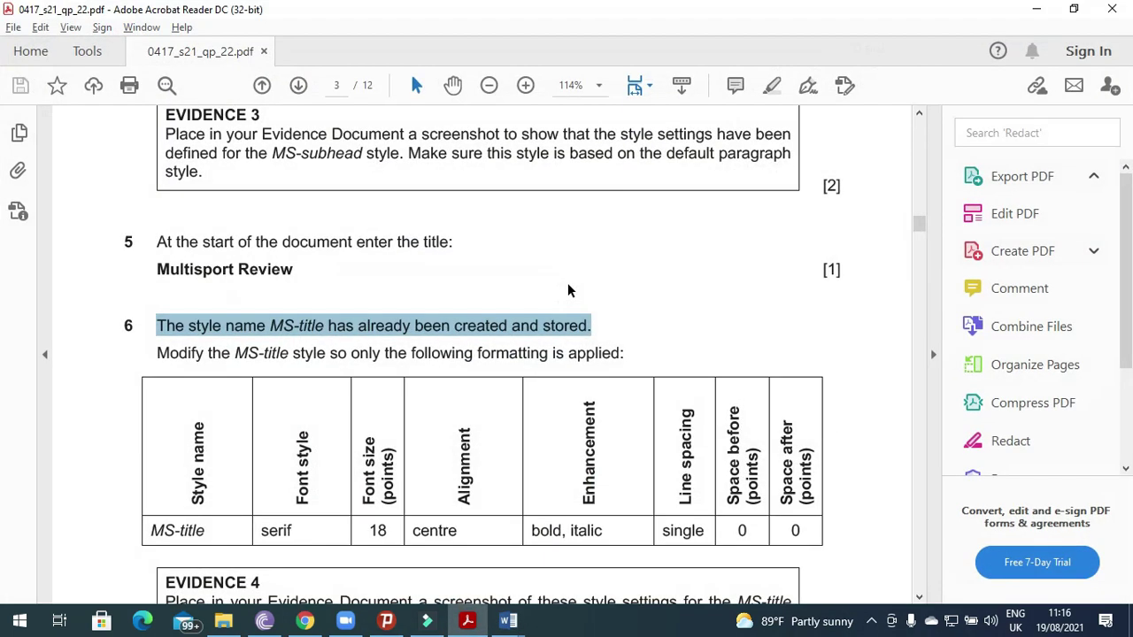
key(alt+Tab)
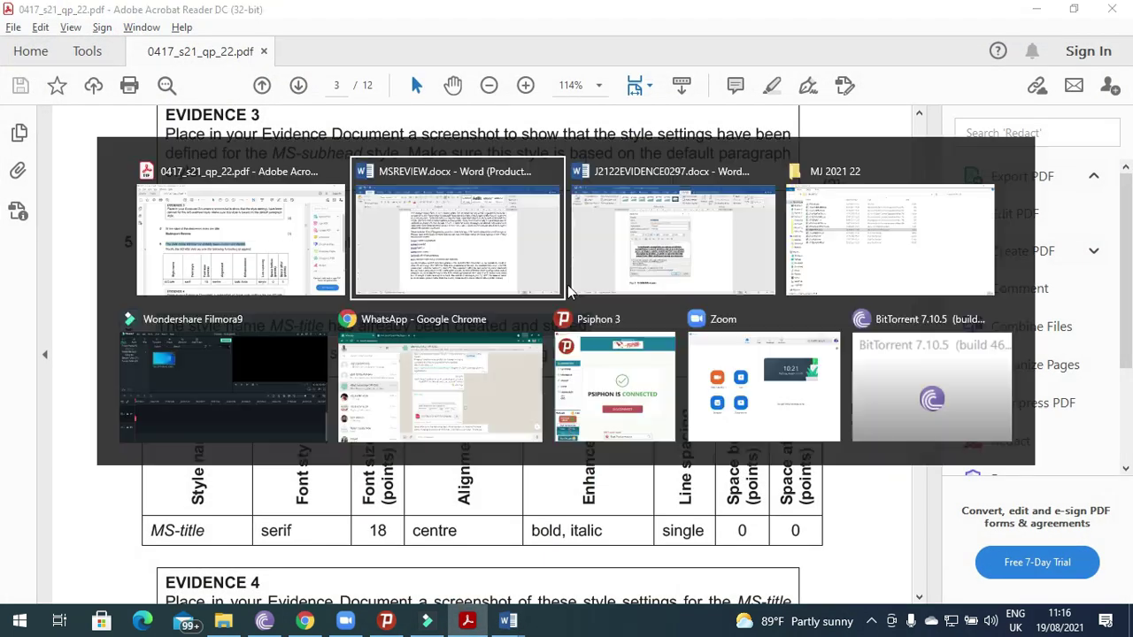
Set MS-title to Times New Roman 18 pt, centred, bold and italic, with no underline
click(393, 224)
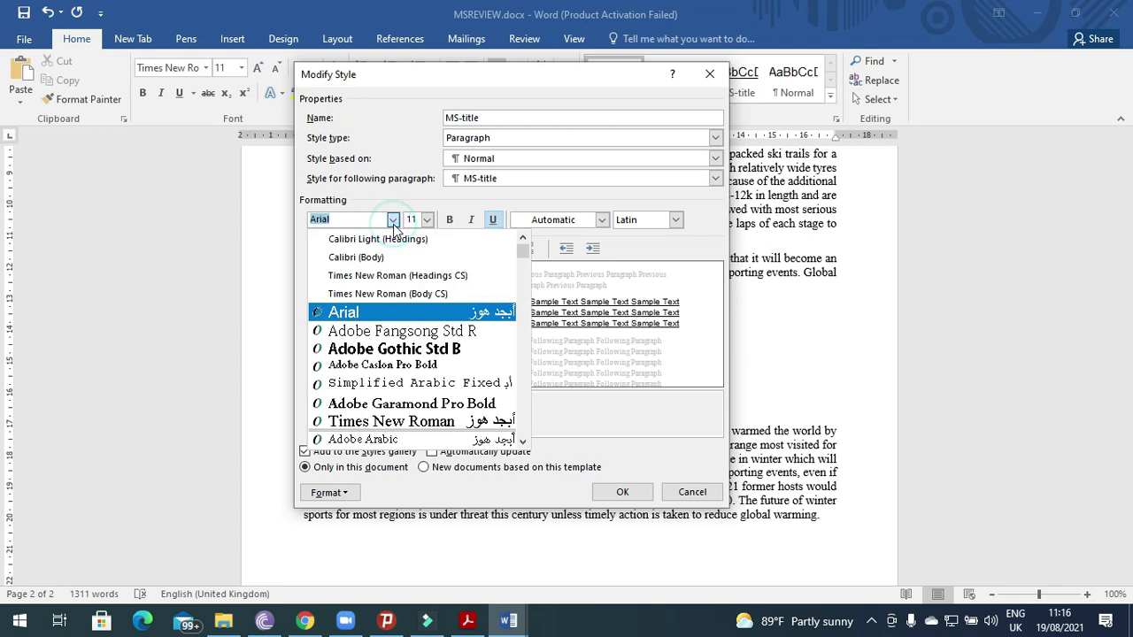
click(381, 289)
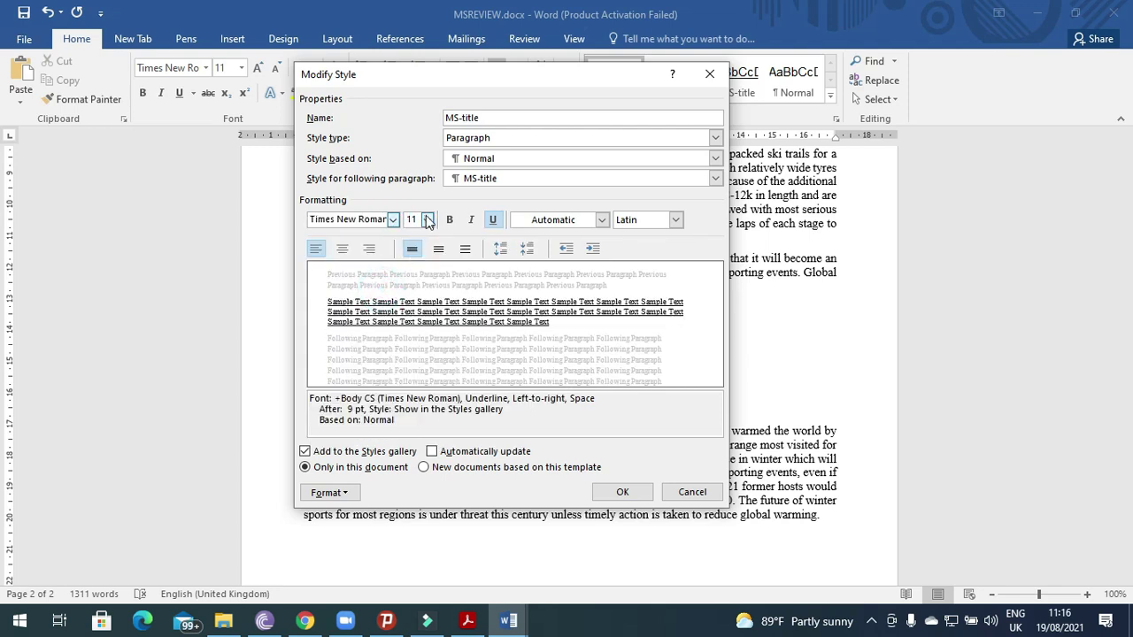
click(427, 220)
click(412, 312)
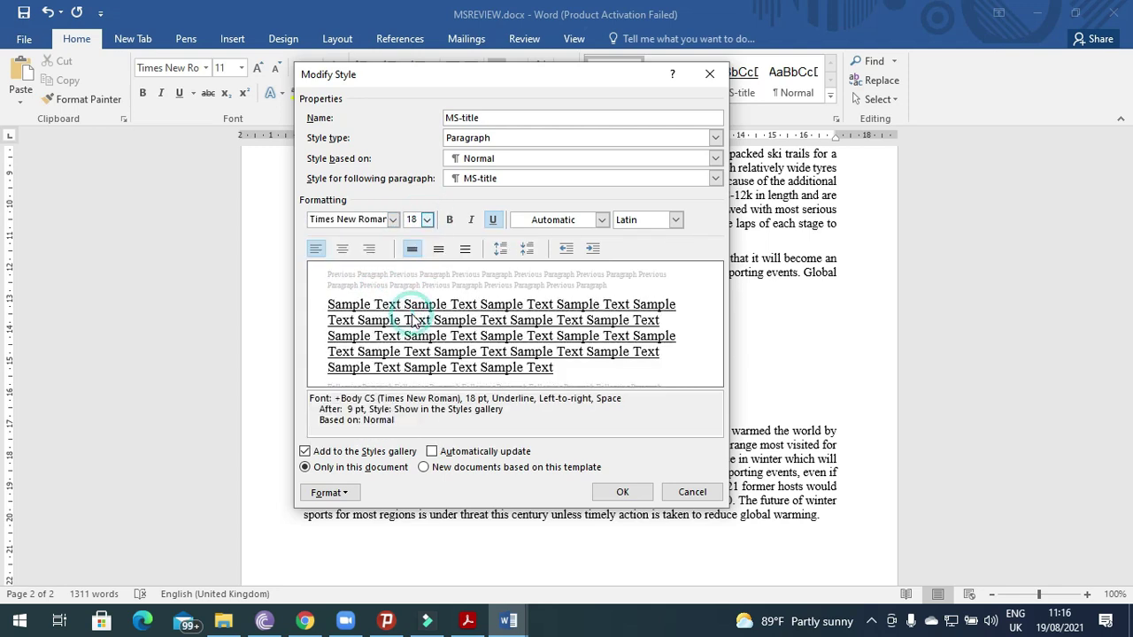
key(alt+Tab)
key(alt+Tab)
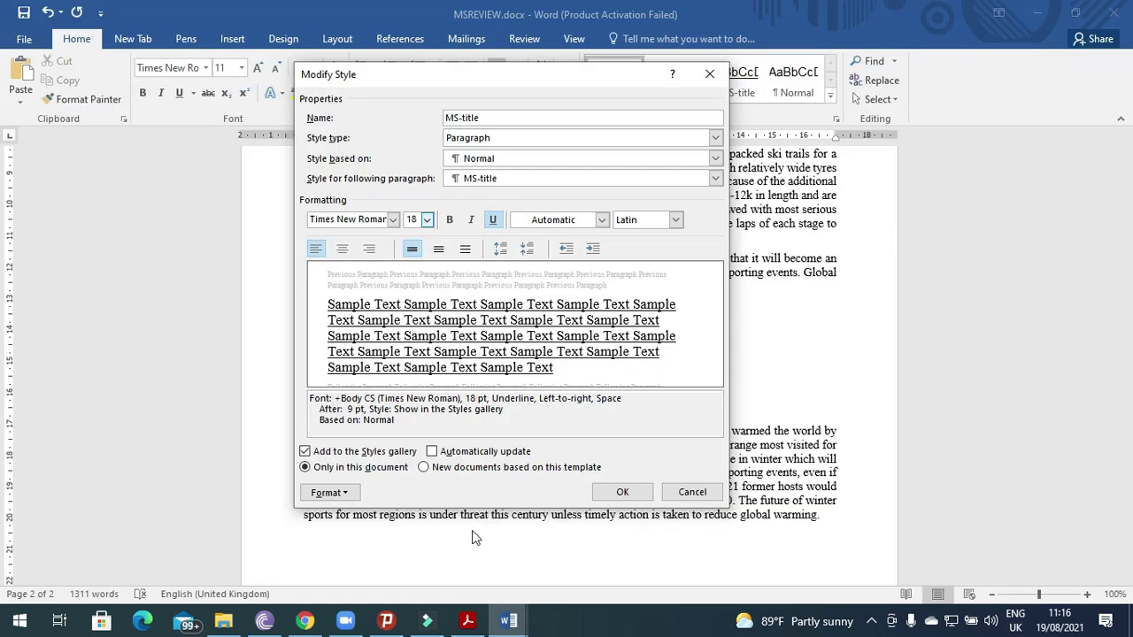
key(alt+Tab)
key(alt+Tab)
click(341, 248)
key(alt+Tab)
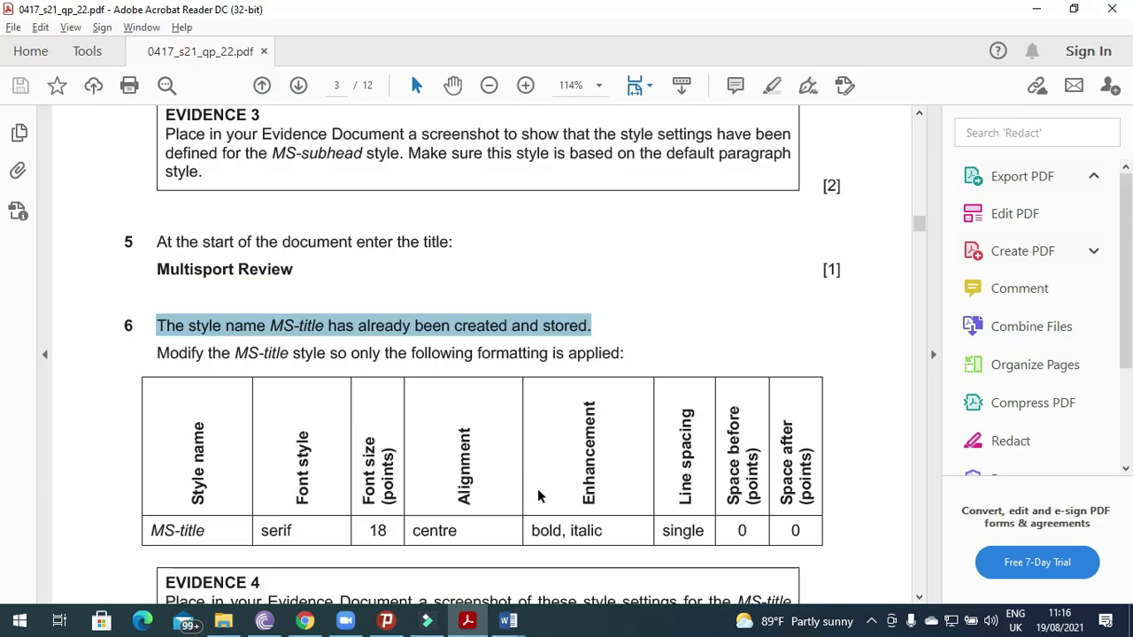
key(alt+Tab)
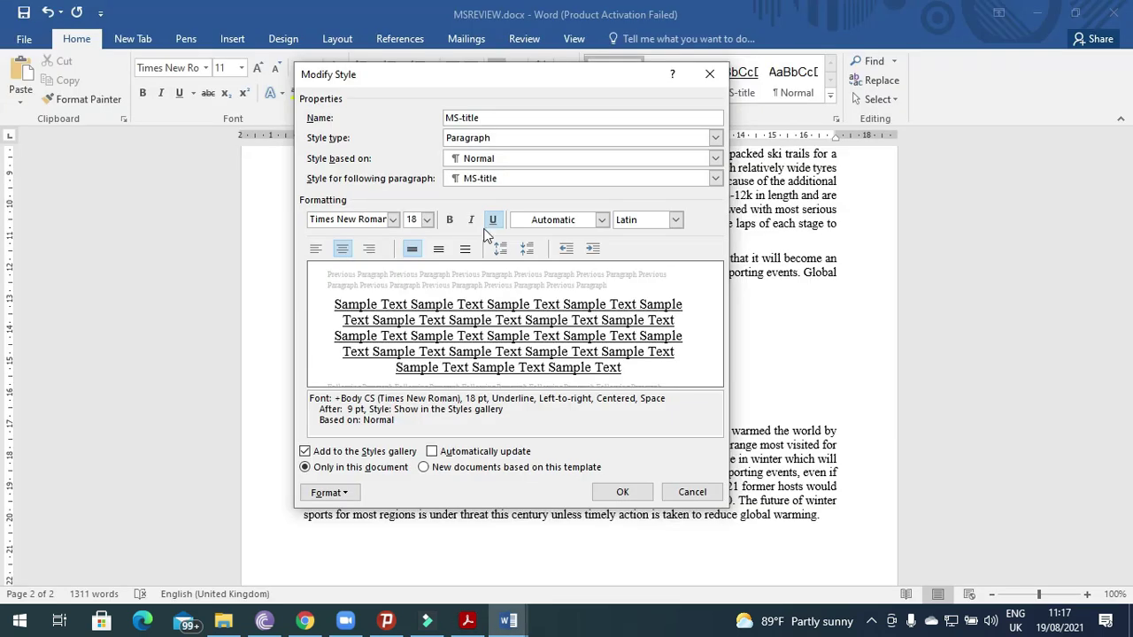
click(449, 220)
click(471, 222)
click(493, 219)
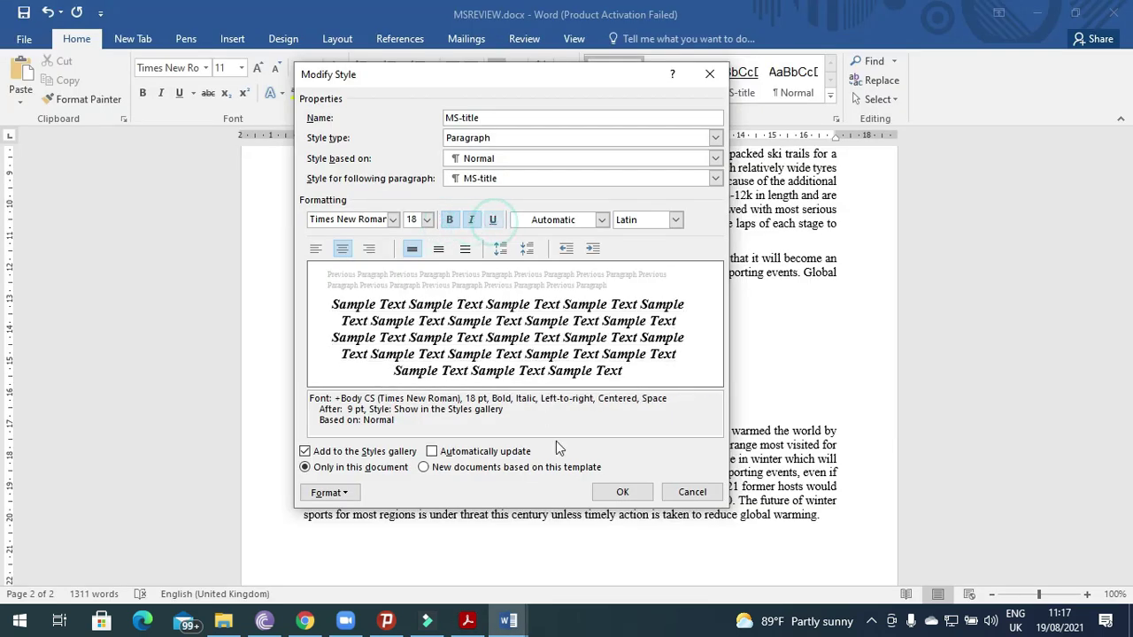
key(alt+Tab)
key(alt+Tab)
Set the style's paragraph space after to 0 pt and save the modified MS-title style
click(344, 494)
click(372, 330)
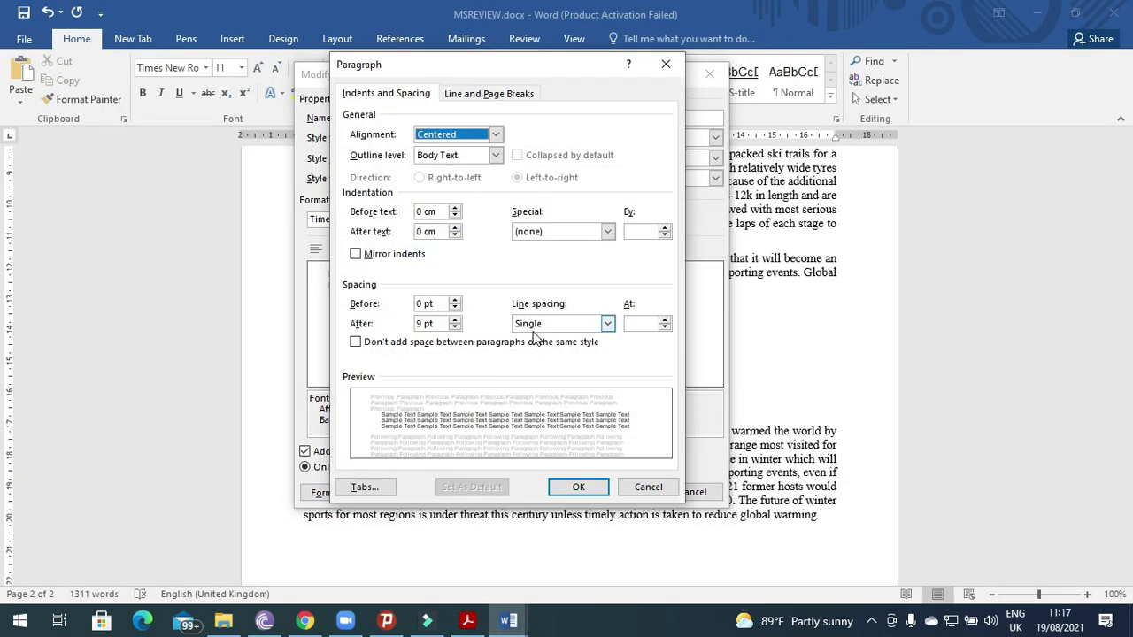
key(alt+Tab)
key(alt+Tab)
key(c)
click(455, 327)
click(455, 320)
click(580, 492)
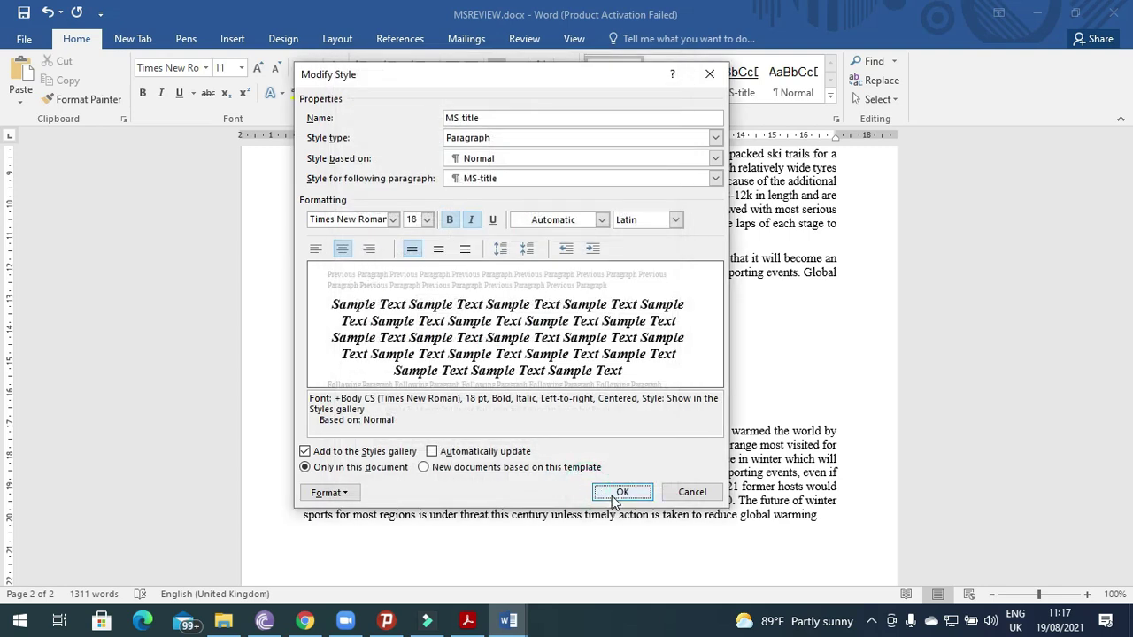
click(620, 493)
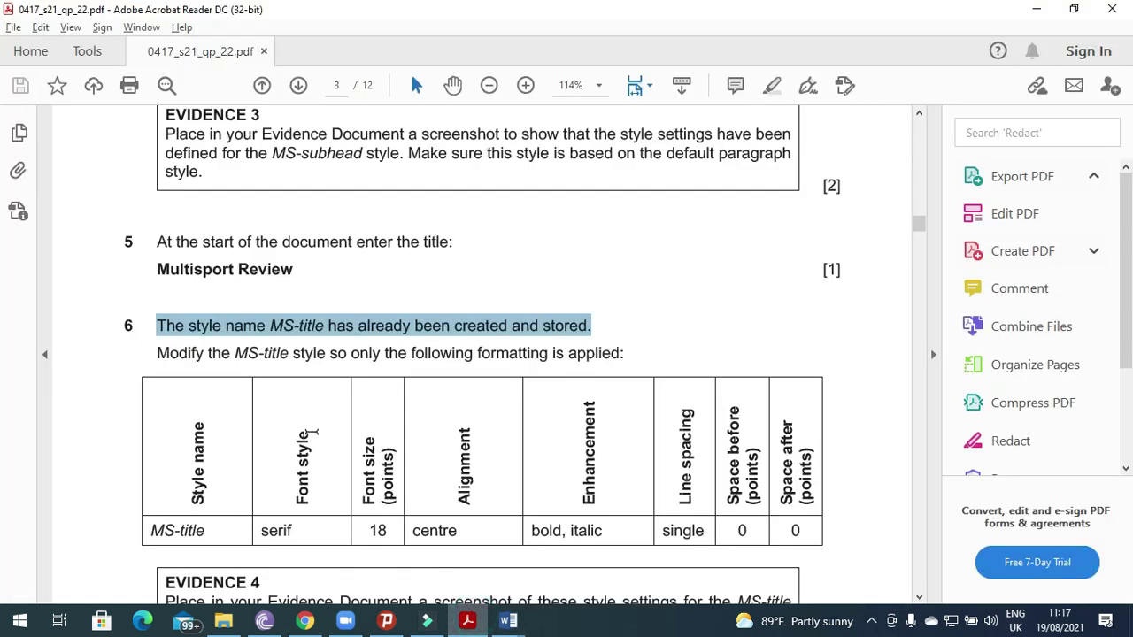
Reopen the MS-title style's Modify dialog to display its final settings, then close it unchanged
scroll(311, 434, down, 3)
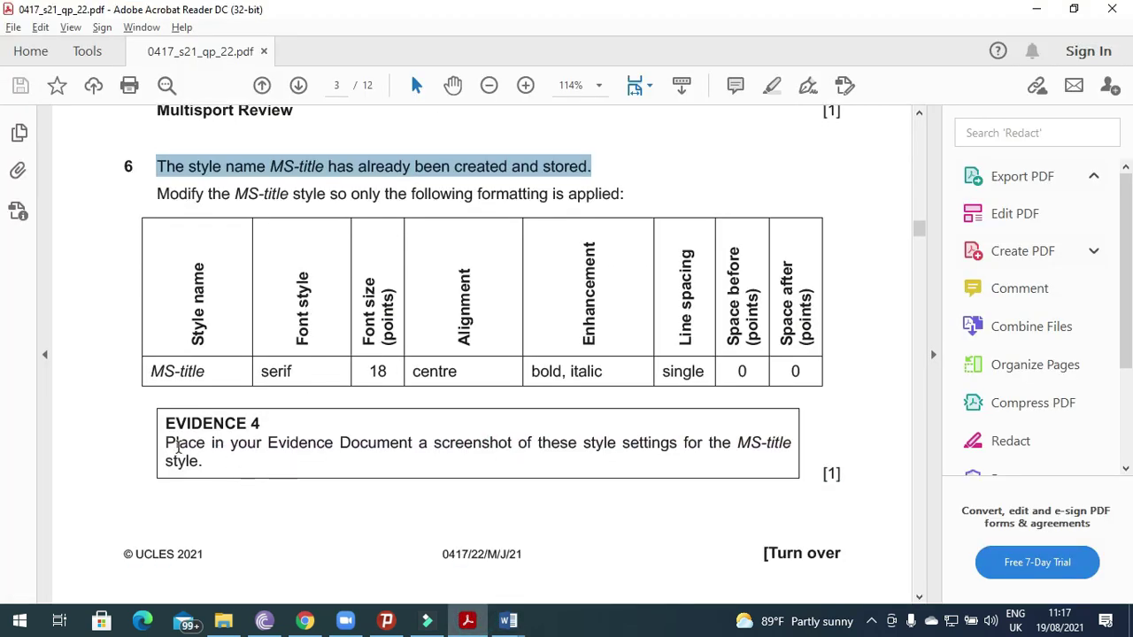
drag(165, 445, 722, 491)
key(alt+Tab)
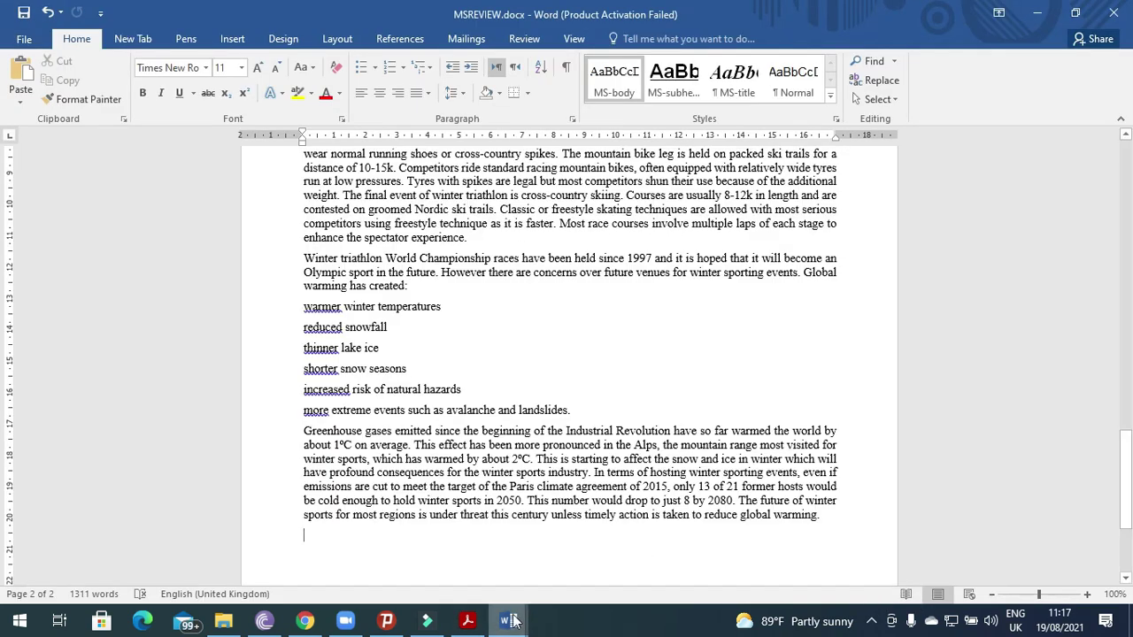
right_click(737, 77)
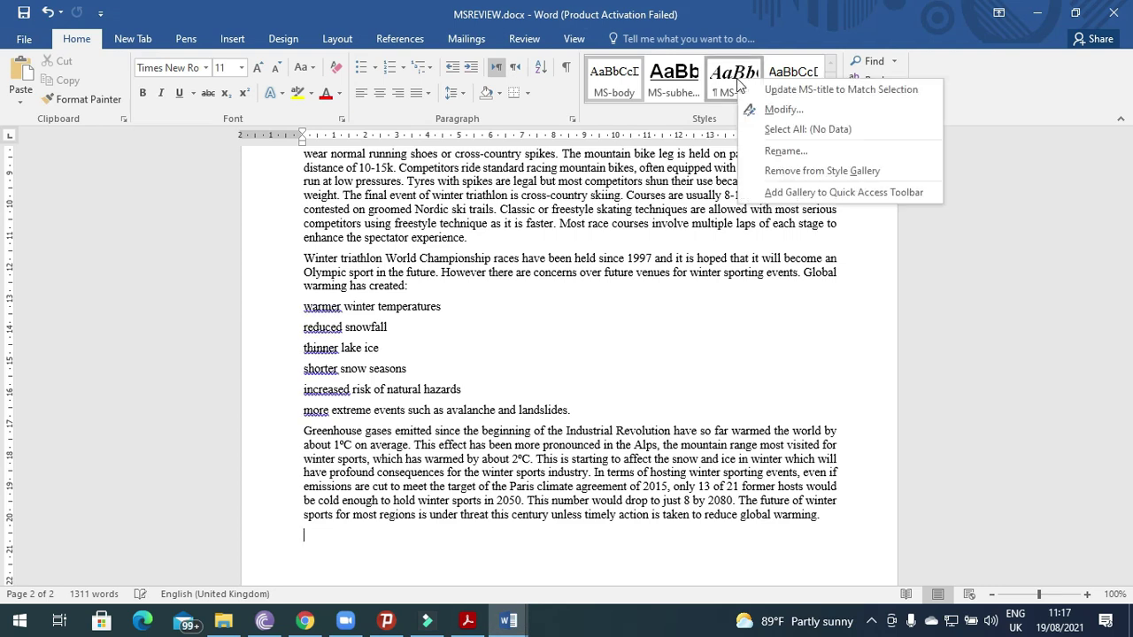
click(770, 105)
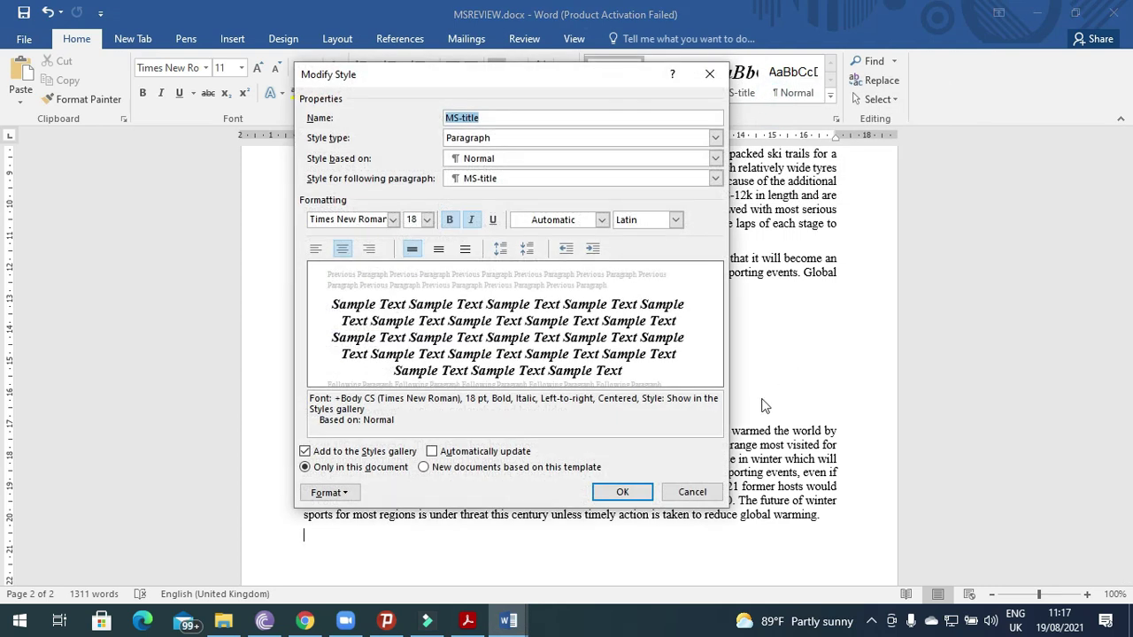
click(622, 492)
Paste the style settings screenshot below Step 6 EVIDENCE 4 in the evidence document
mouse_move(508, 620)
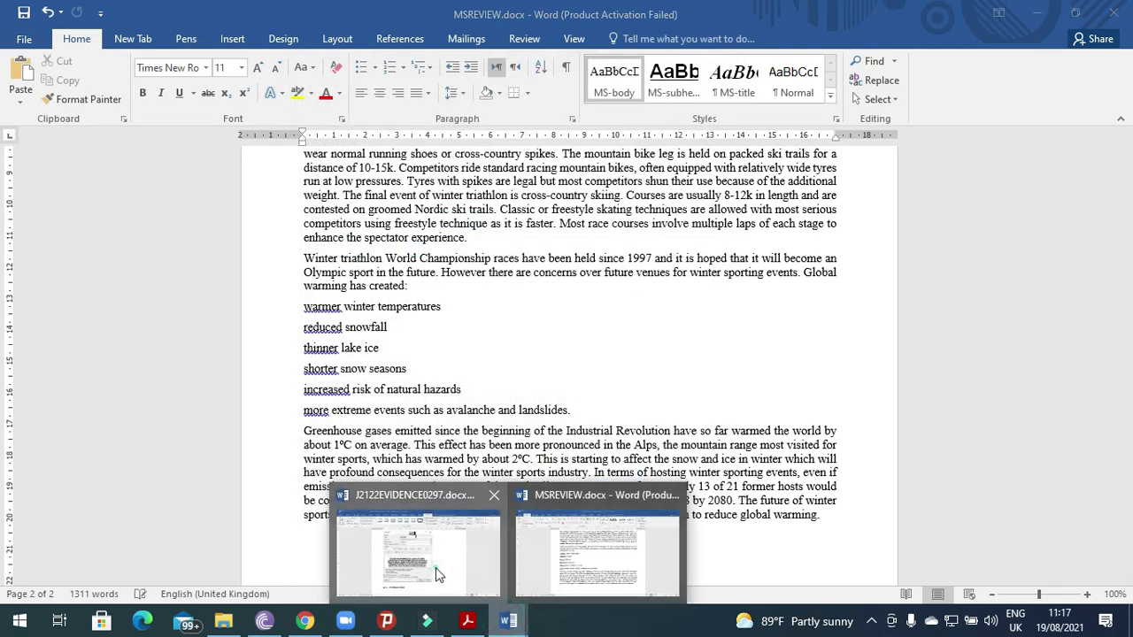
click(436, 574)
scroll(442, 473, down, 3)
click(438, 451)
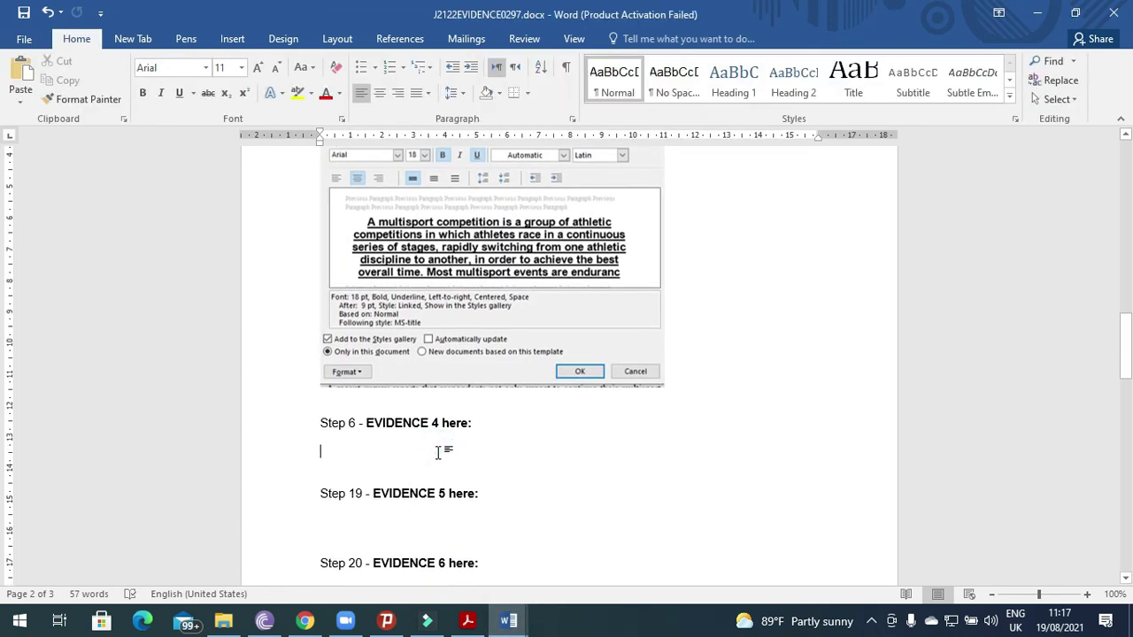
key(ctrl+v)
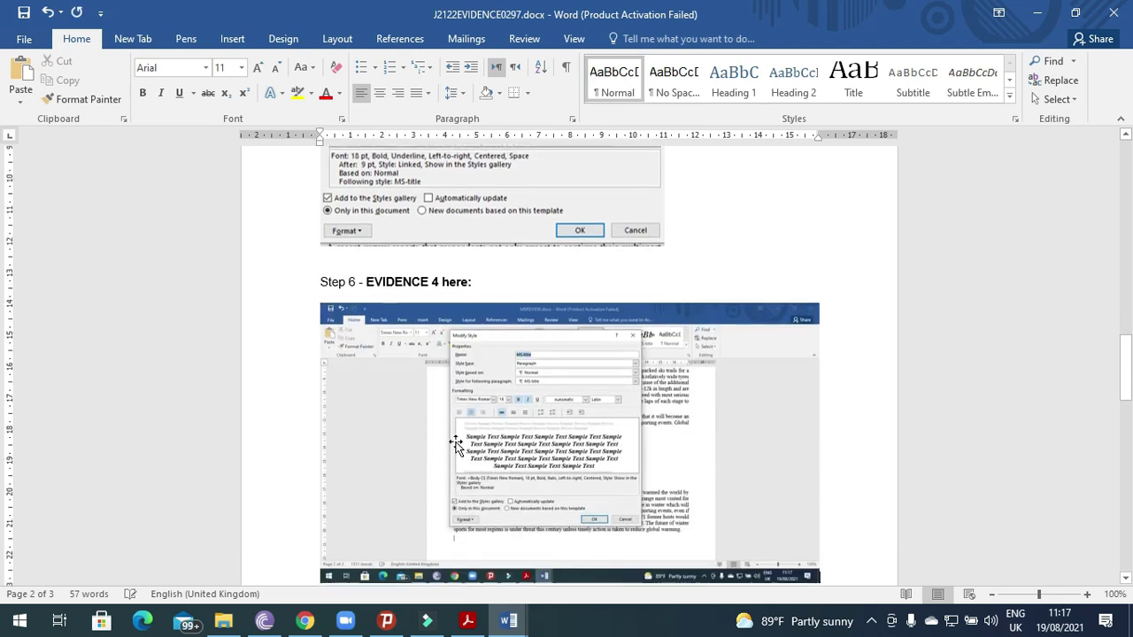
Crop the screenshot down to the style dialog and enlarge it
click(500, 428)
click(631, 40)
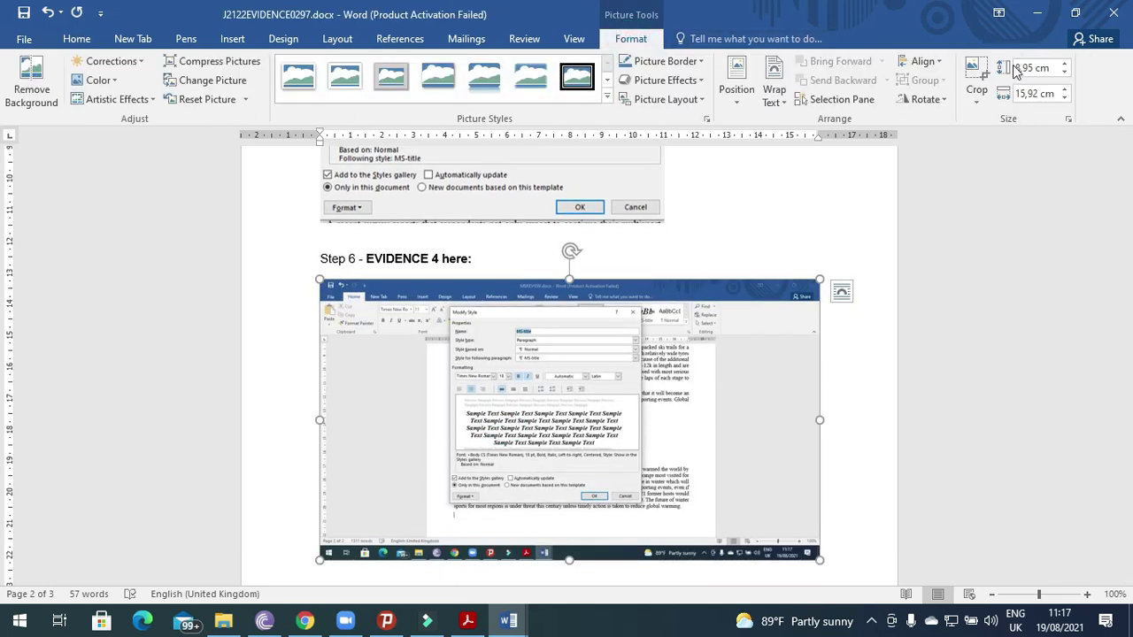
click(976, 75)
drag(811, 555, 641, 504)
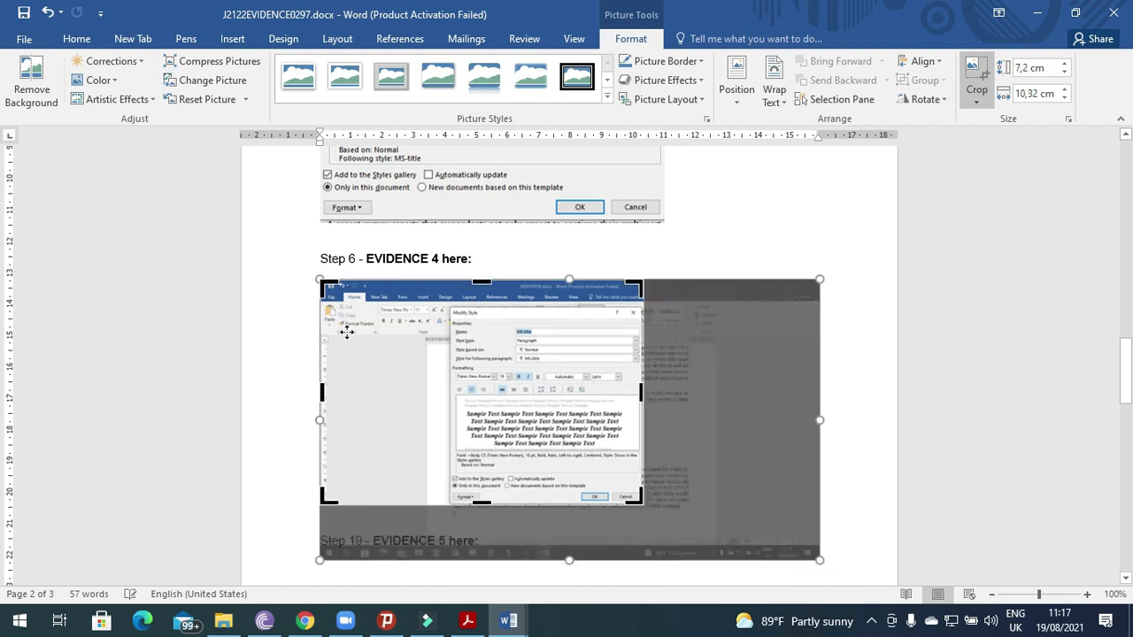
drag(322, 284, 450, 307)
click(678, 324)
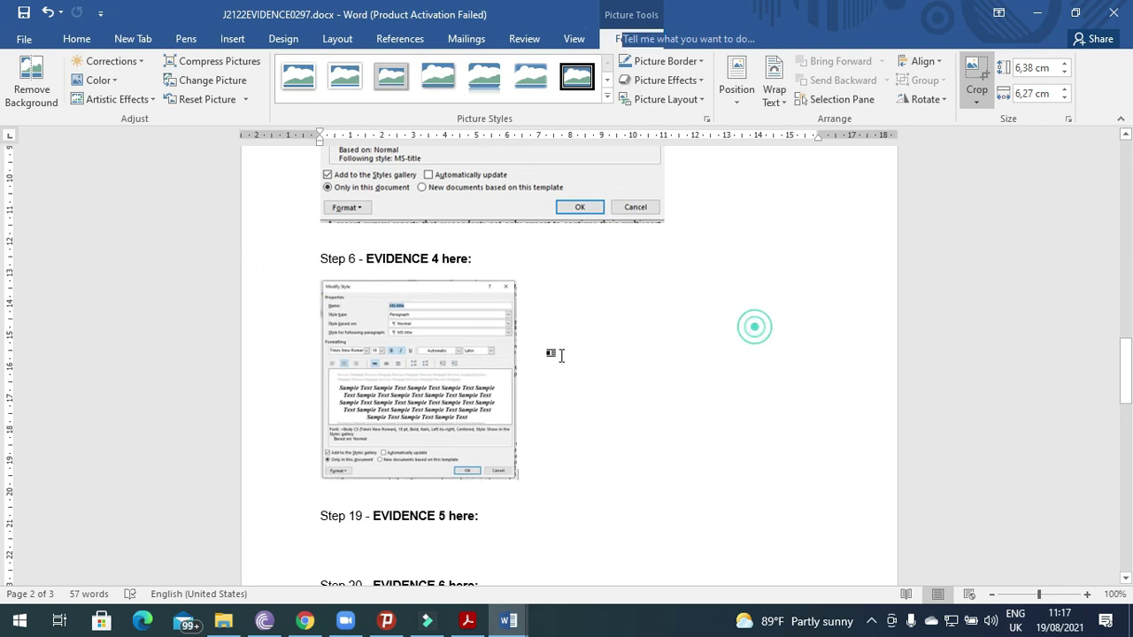
click(473, 348)
drag(515, 478, 713, 542)
click(717, 505)
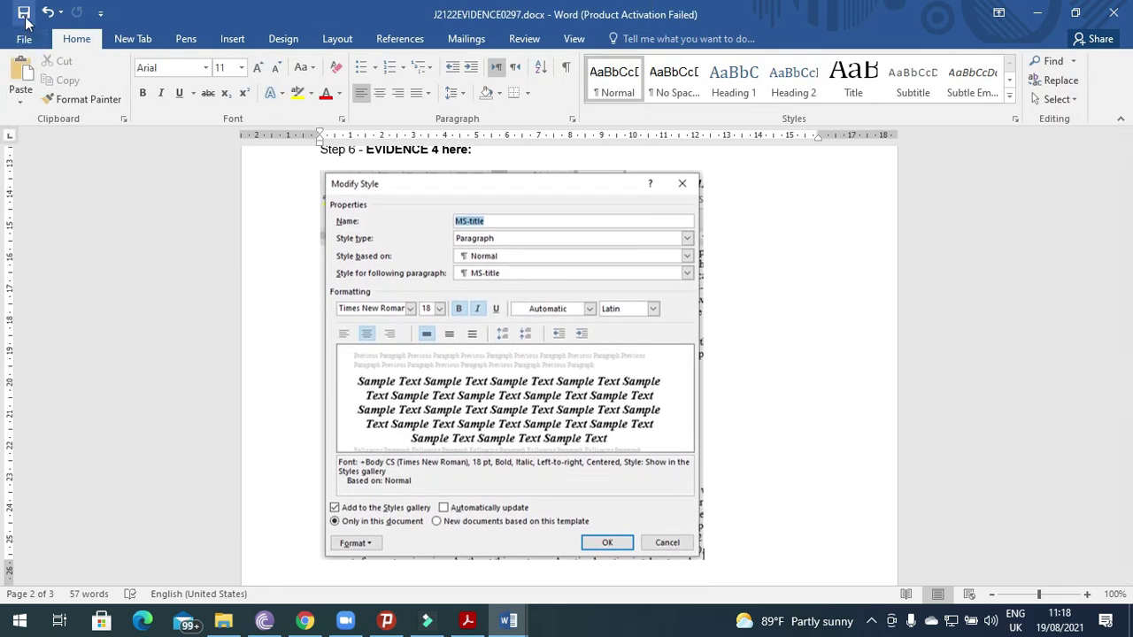
click(1038, 13)
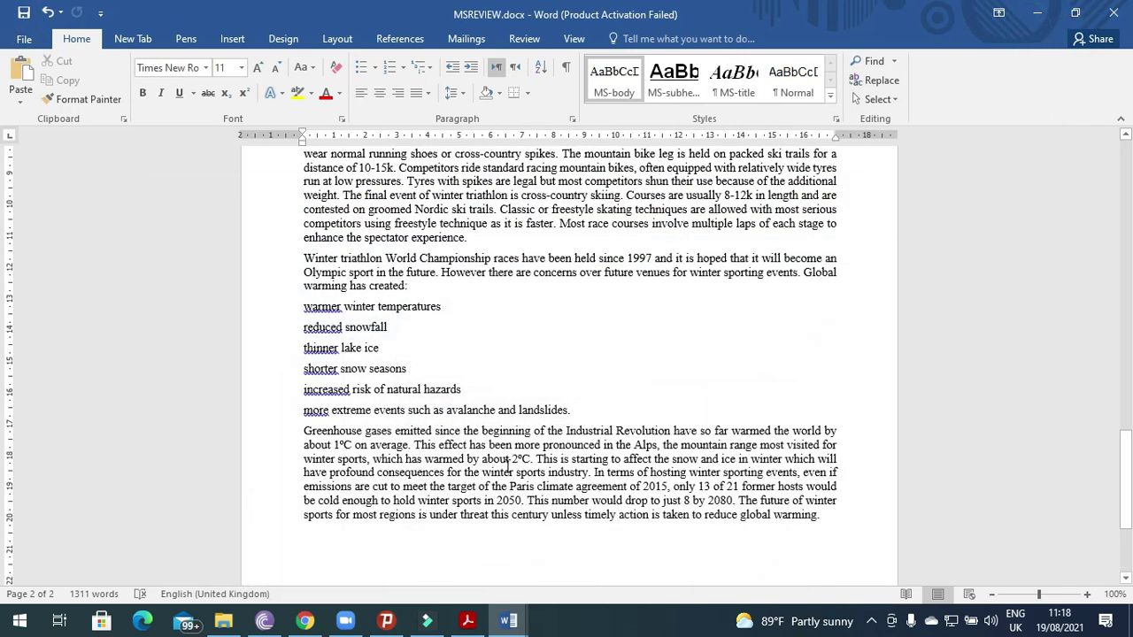
Read the next task instruction in the exam paper
click(467, 620)
scroll(266, 522, down, 3)
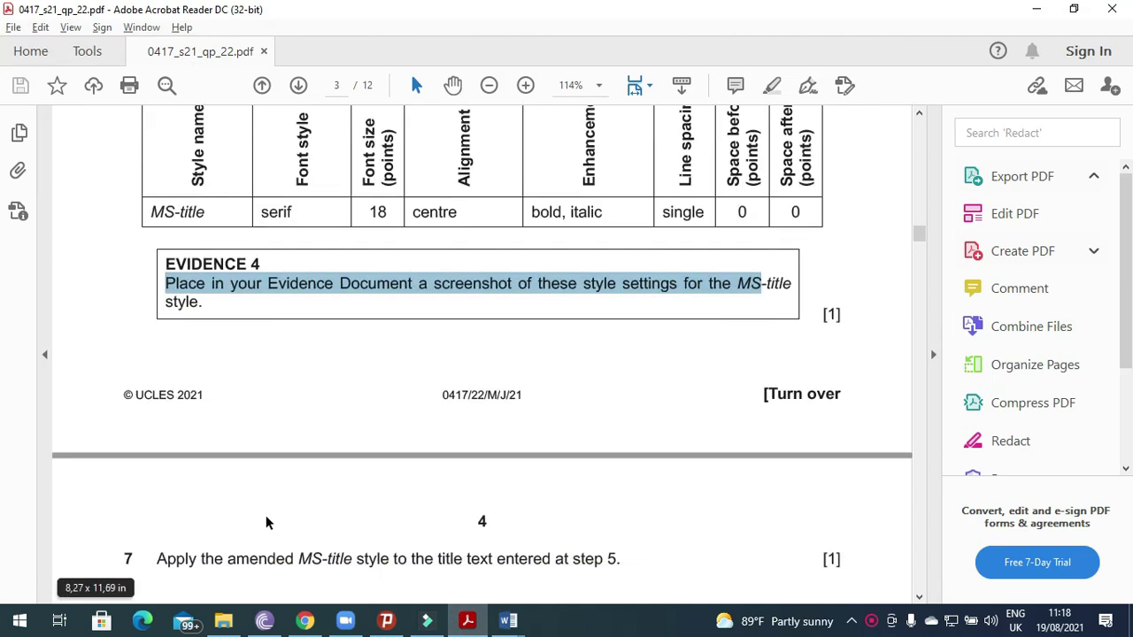
scroll(266, 523, down, 3)
drag(156, 400, 619, 404)
Apply the MS-title style to the 'Multisport Review' heading at the top of the review
click(508, 620)
scroll(471, 498, up, 20)
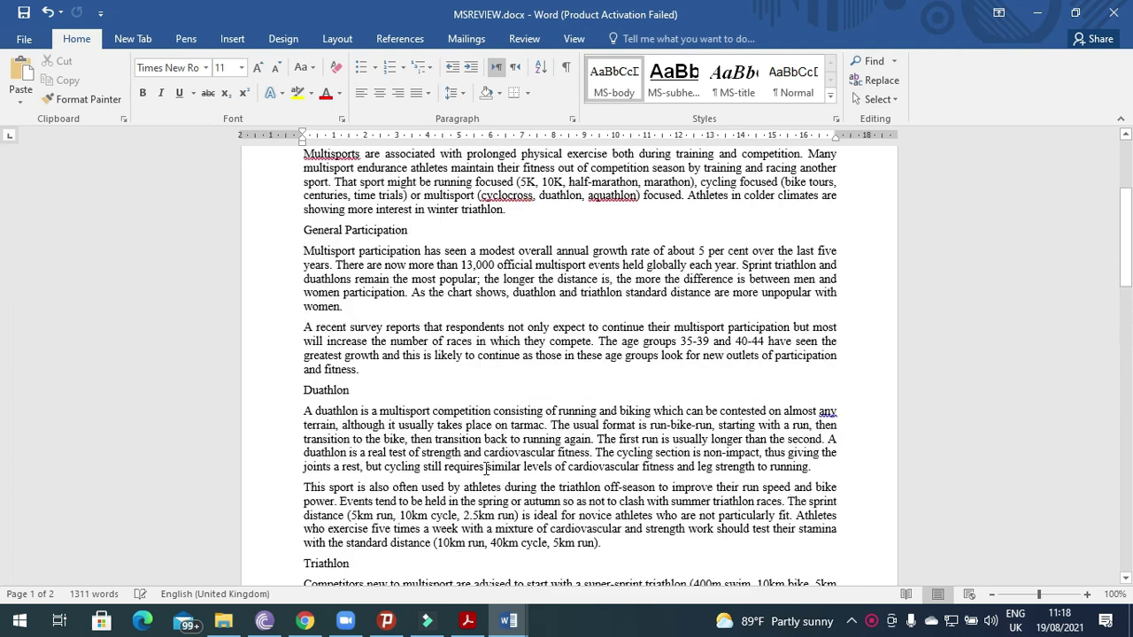
scroll(485, 469, up, 5)
drag(414, 235, 310, 236)
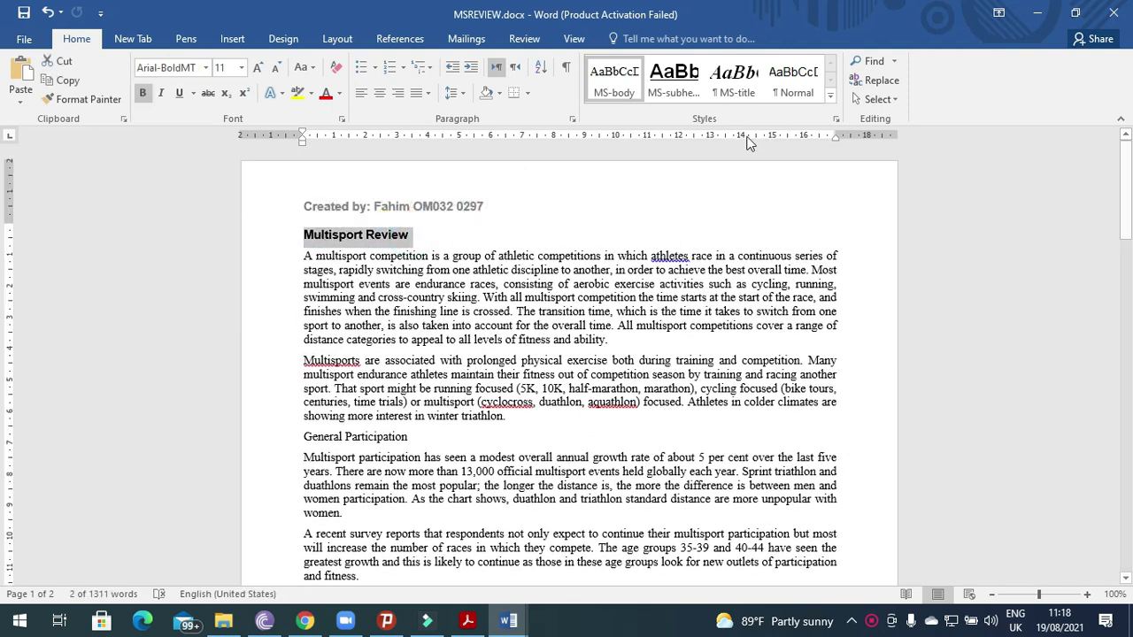
click(748, 84)
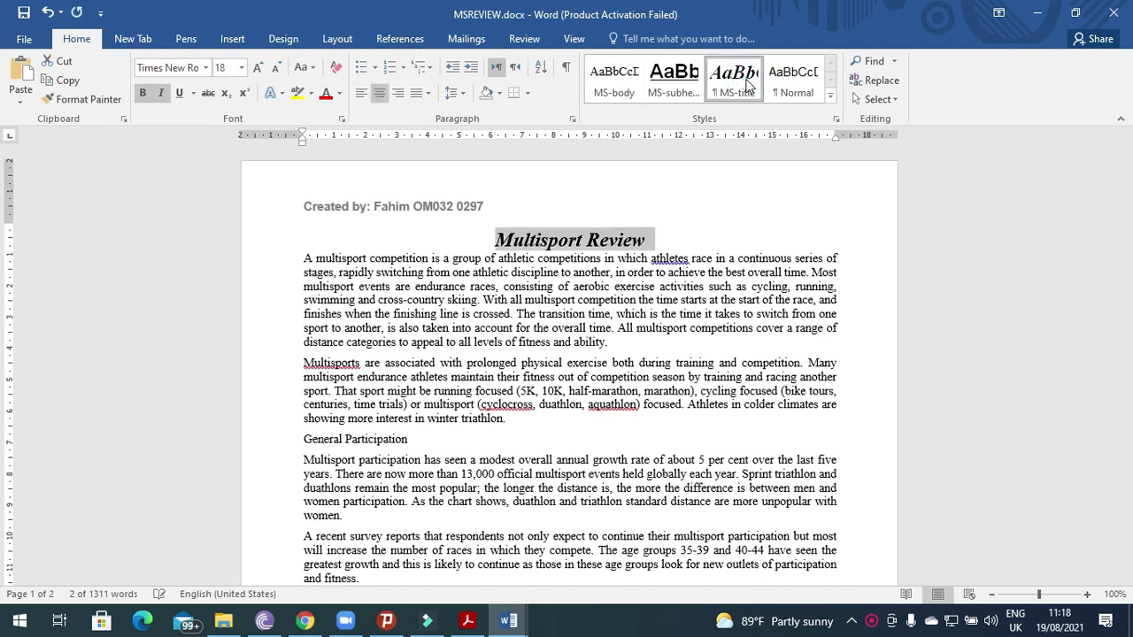
Read question 8 on which paragraph must be moved and where it should go
click(468, 621)
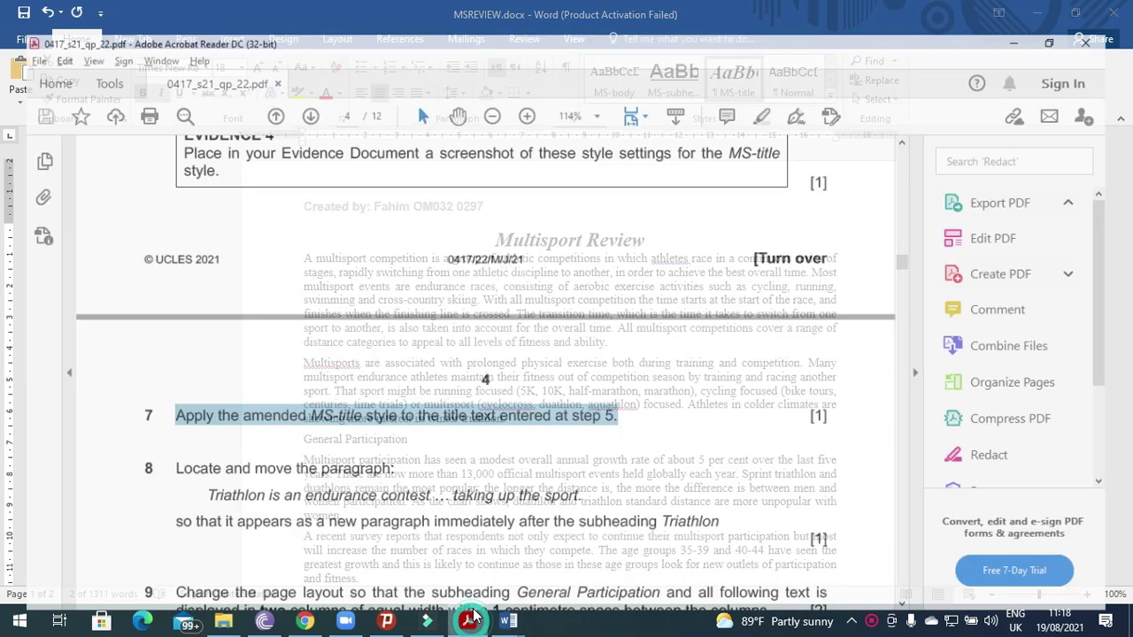
scroll(475, 551, up, 4)
scroll(474, 538, down, 6)
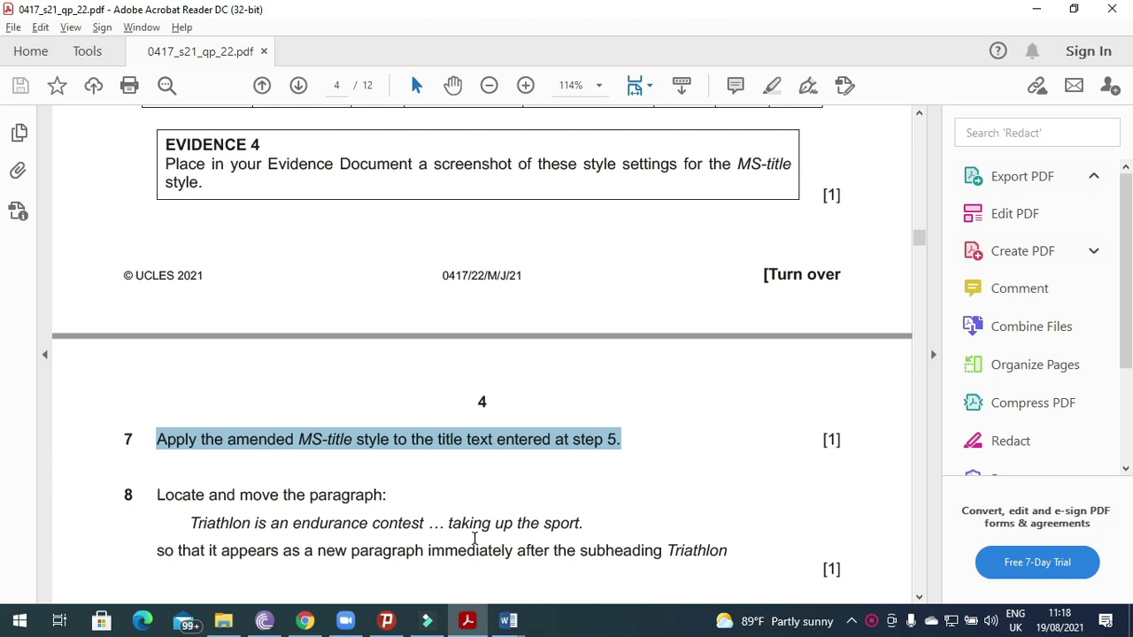
drag(157, 376, 391, 375)
drag(190, 404, 582, 406)
drag(156, 431, 713, 434)
click(467, 621)
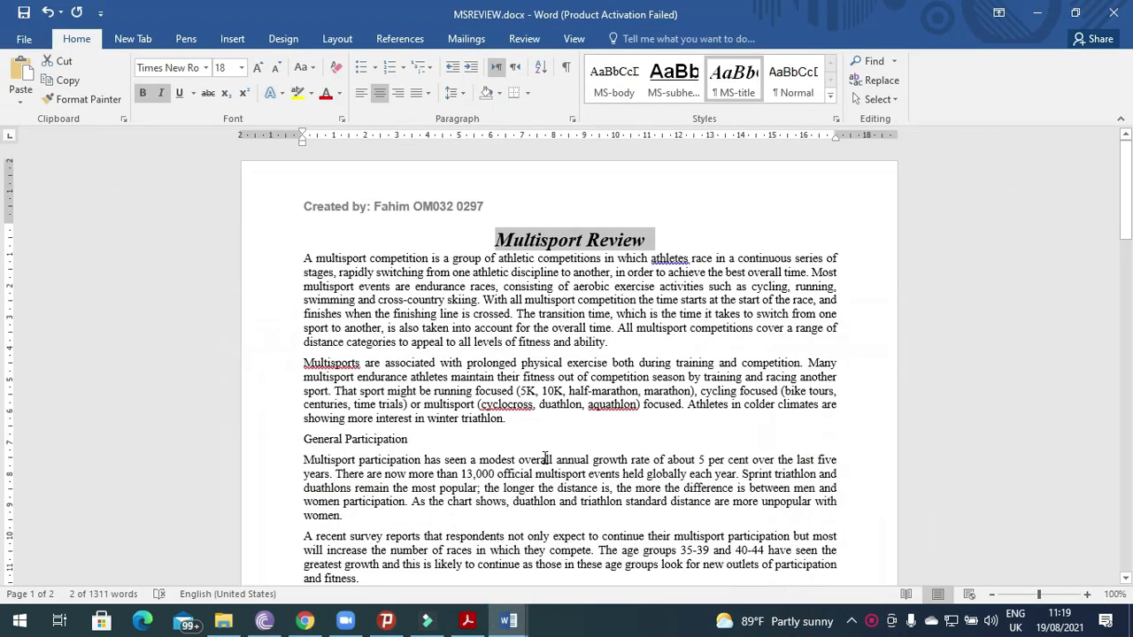
click(470, 623)
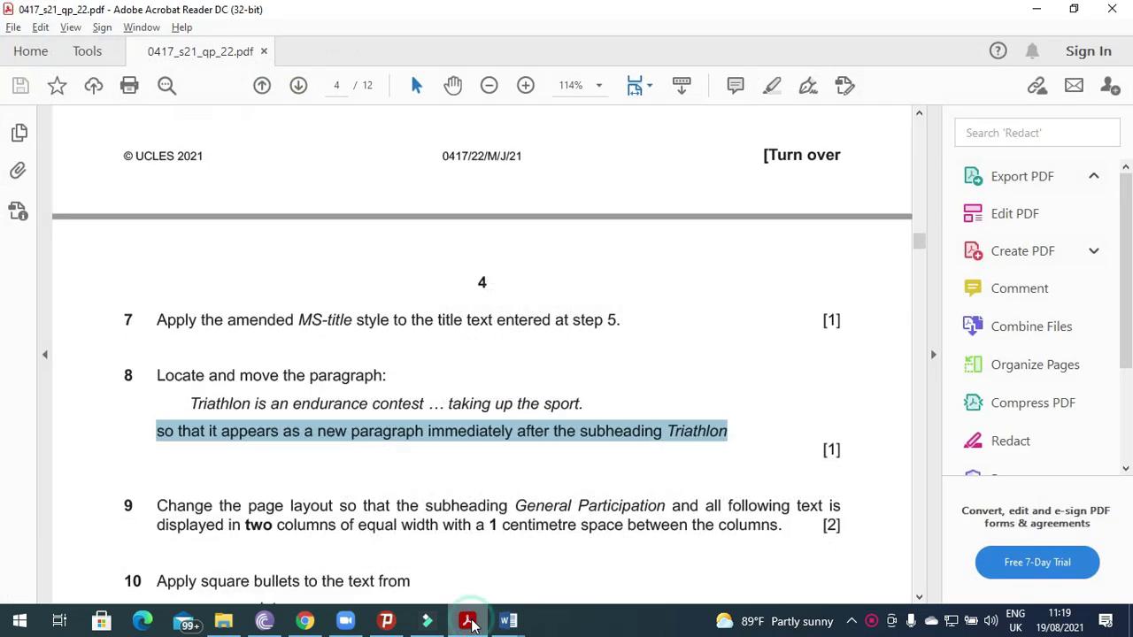
click(470, 623)
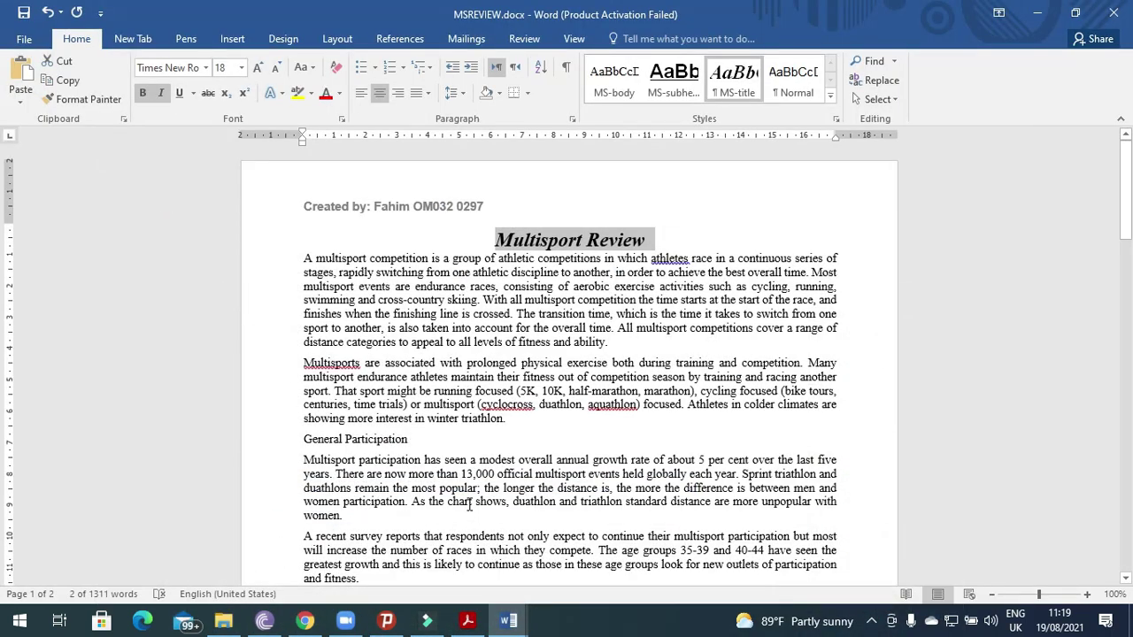
Move the 'Triathlon is an endurance contest' paragraph to directly before the Competitors paragraph
scroll(469, 505, down, 5)
scroll(469, 505, down, 4)
scroll(469, 504, down, 8)
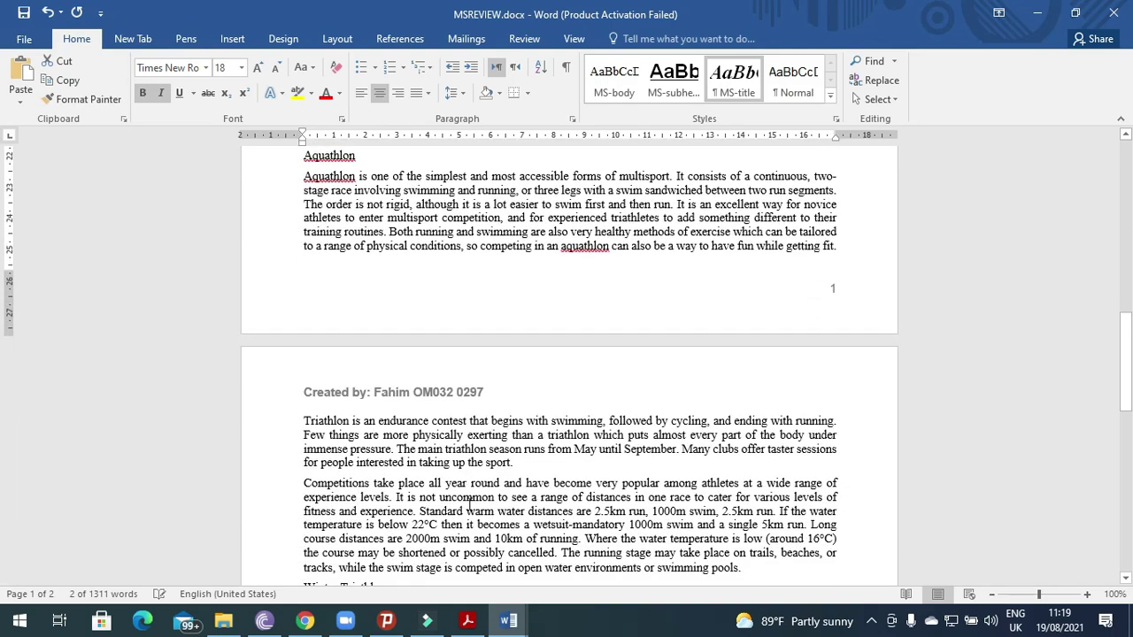
drag(308, 425, 518, 469)
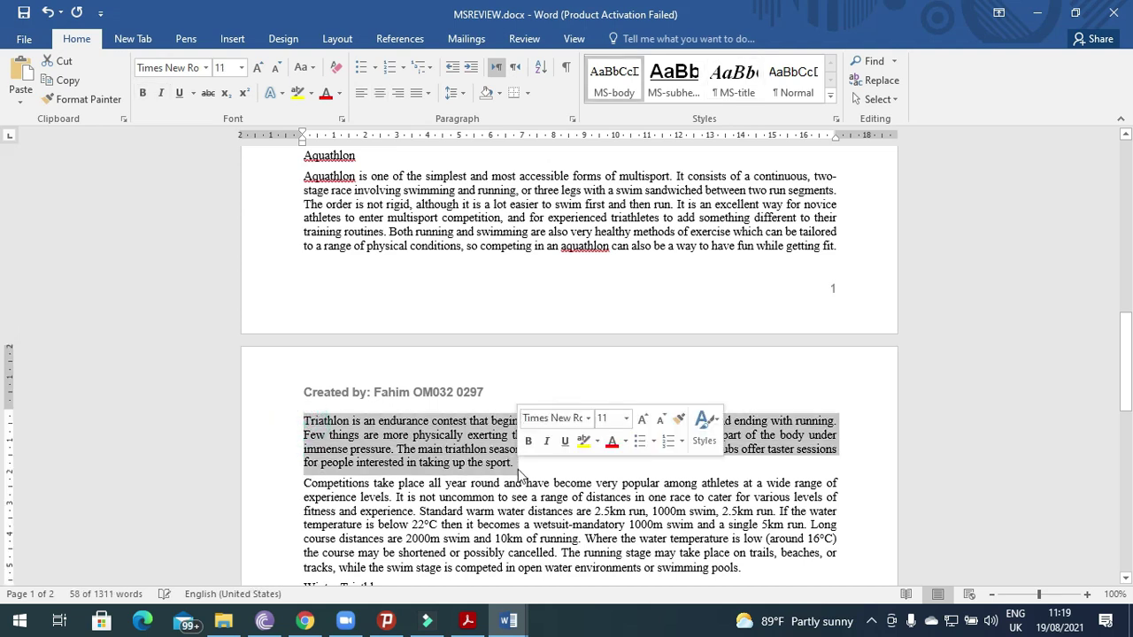
key(ctrl+x)
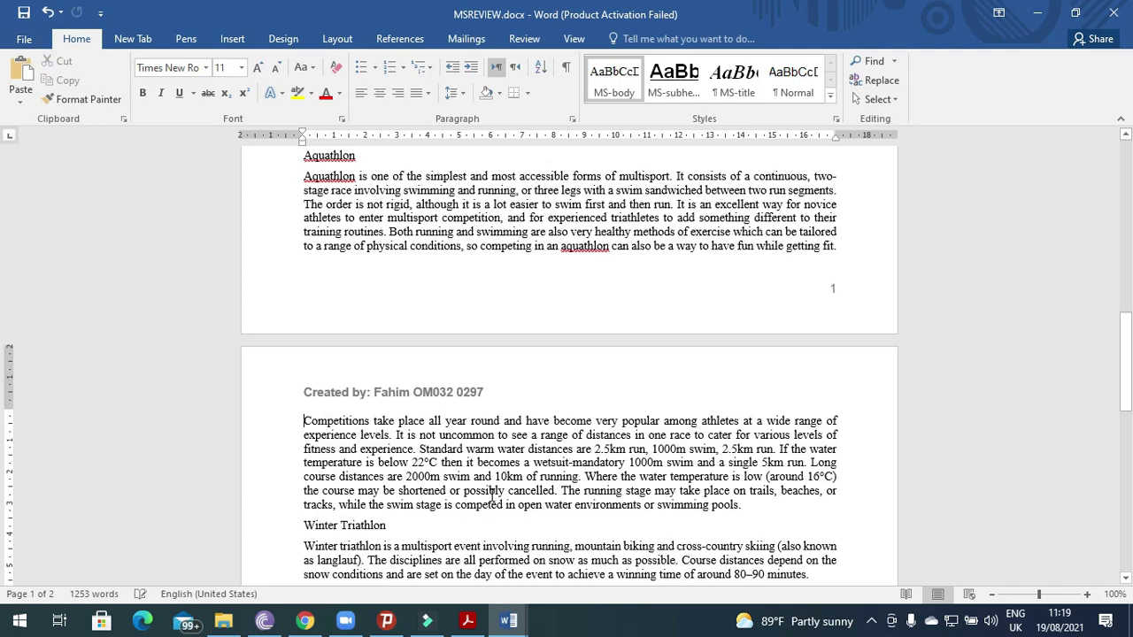
scroll(492, 495, up, 5)
scroll(491, 496, up, 3)
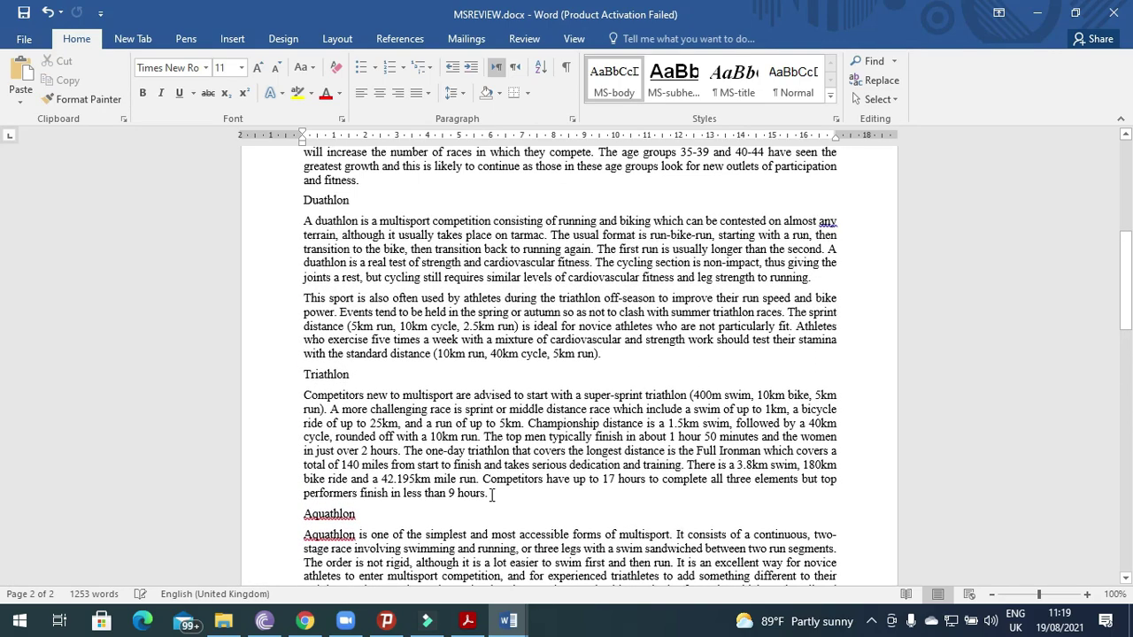
click(469, 622)
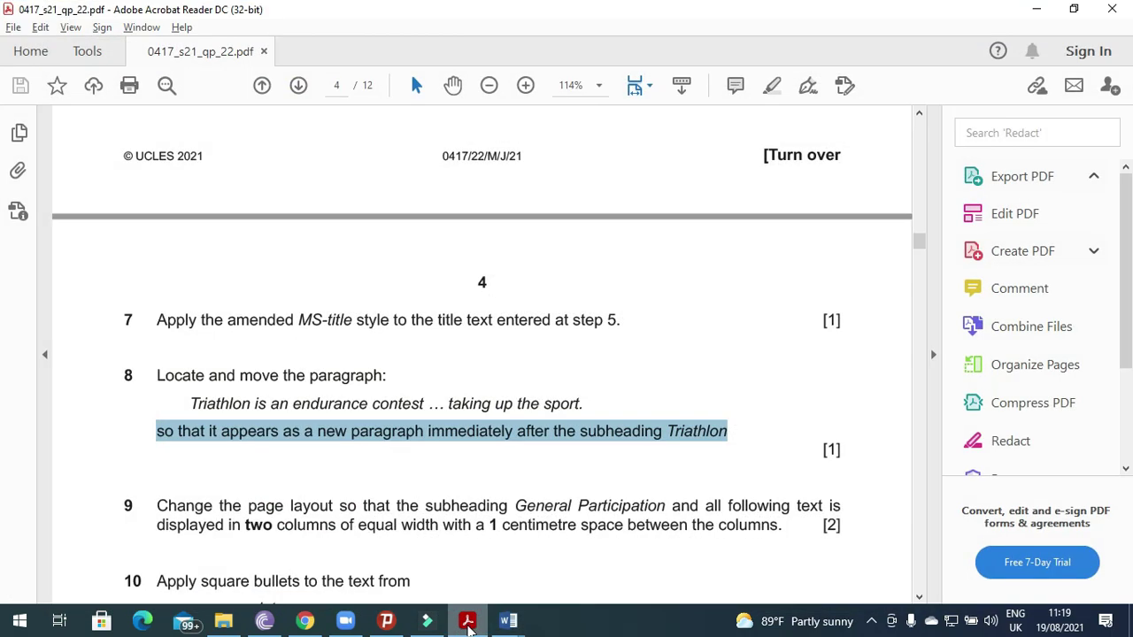
click(469, 623)
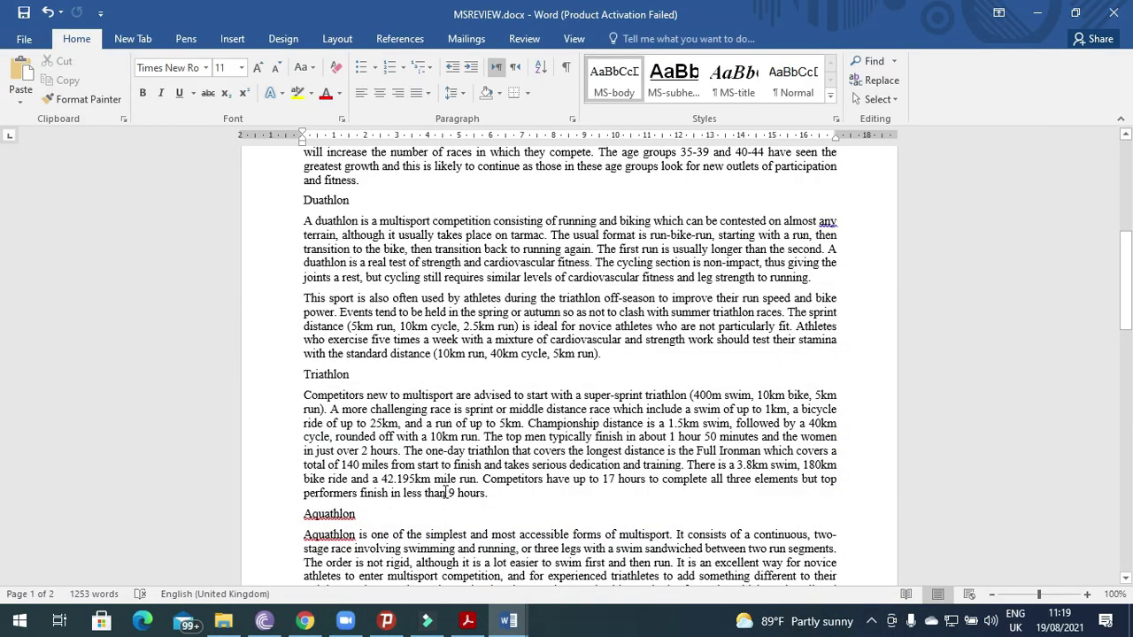
click(302, 395)
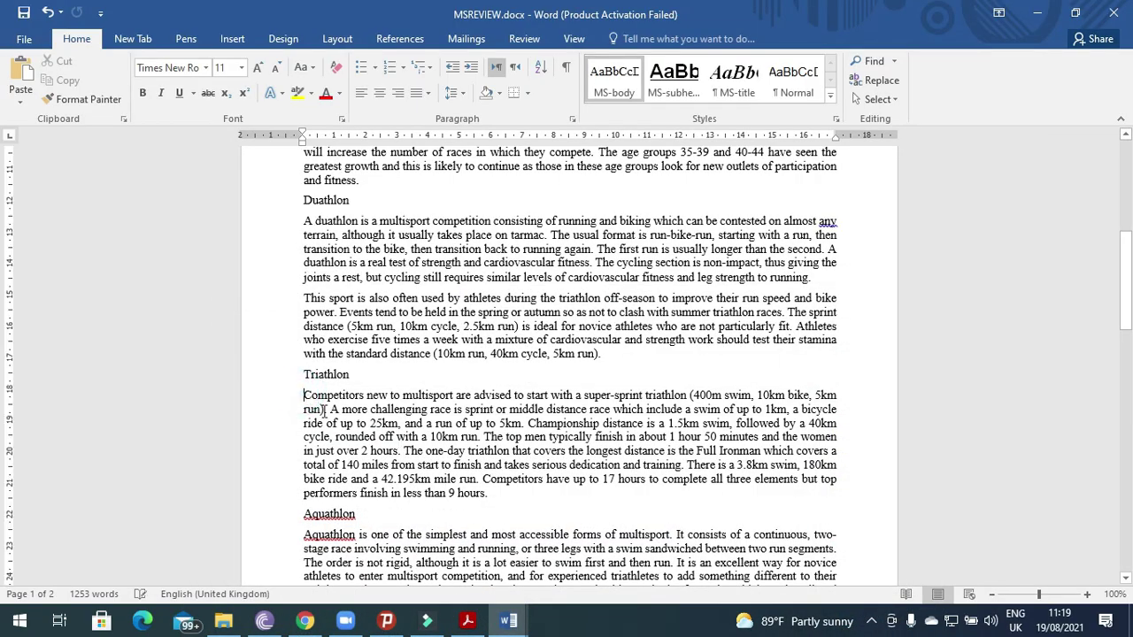
key(ctrl+v)
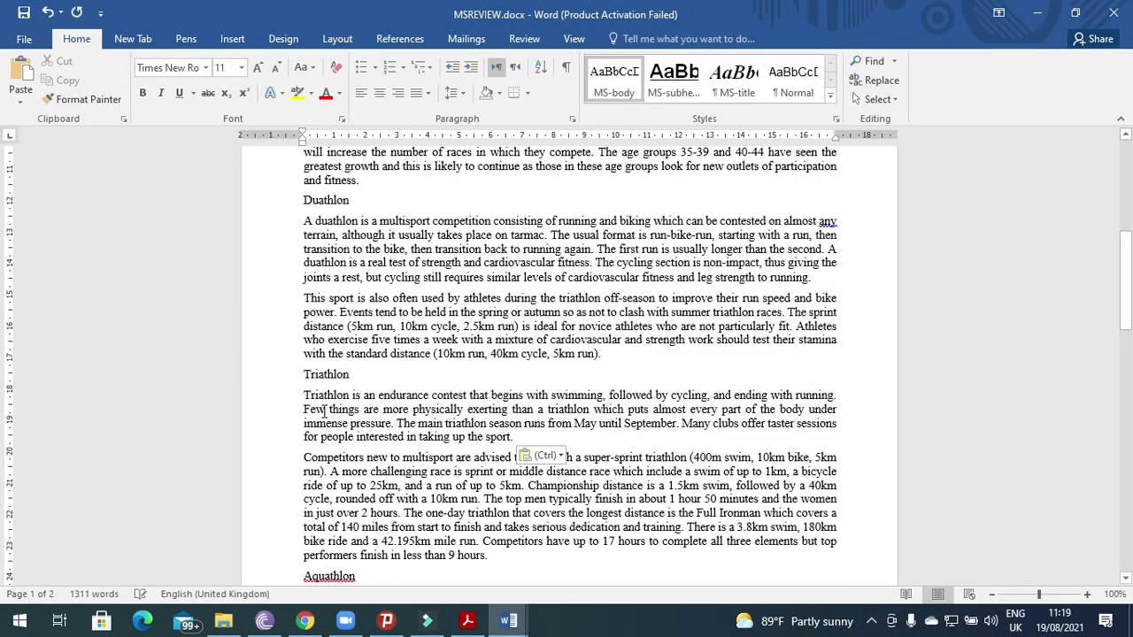
click(468, 622)
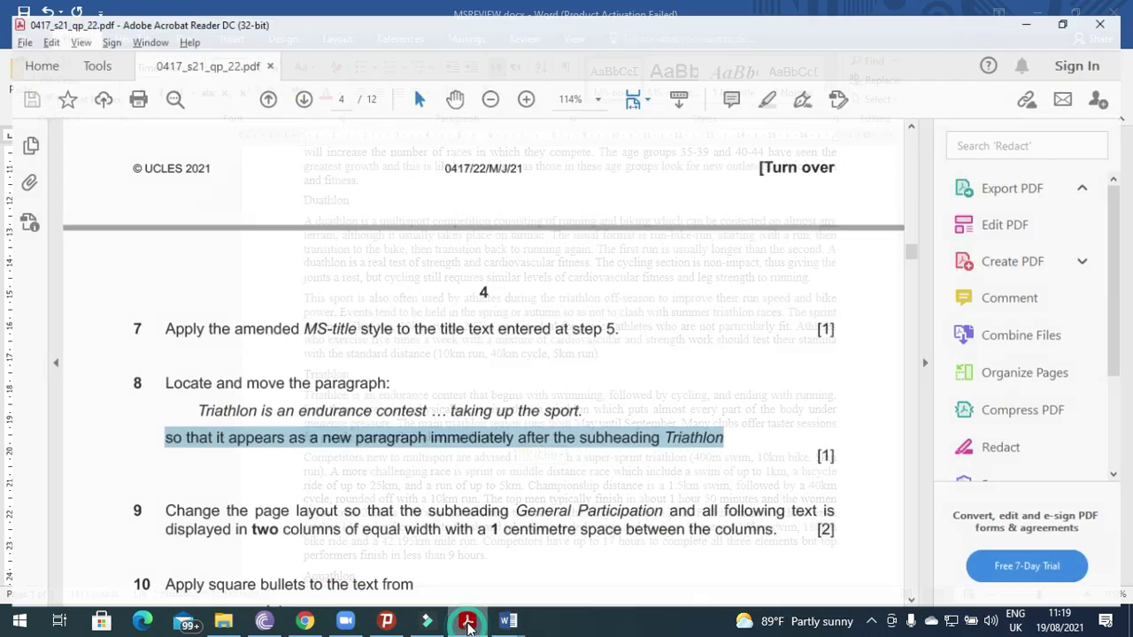
Read question 9's requirement for two equal columns with 1 cm spacing in the PDF
scroll(461, 502, down, 3)
scroll(461, 502, down, 2)
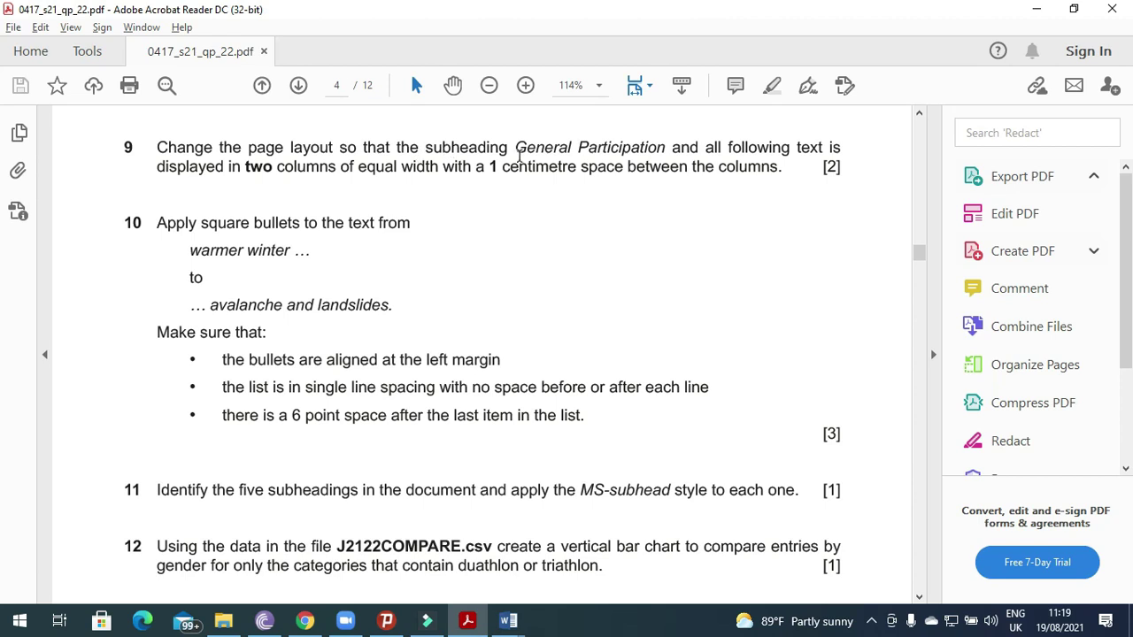
drag(156, 148, 788, 170)
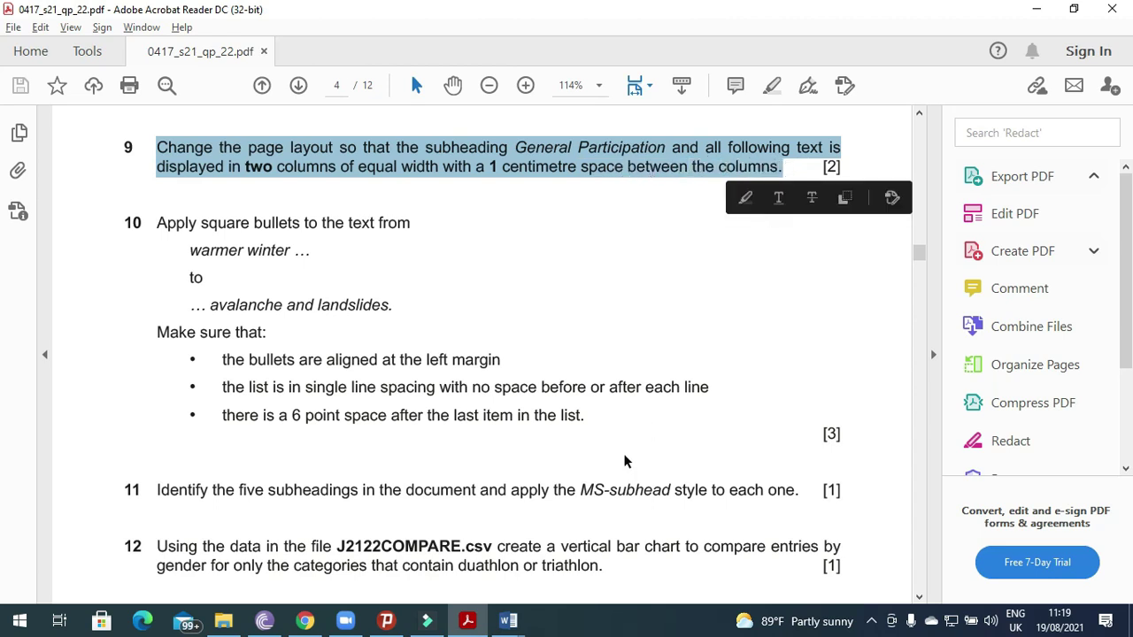
Select the review text from the General Participation subheading to the end
click(507, 621)
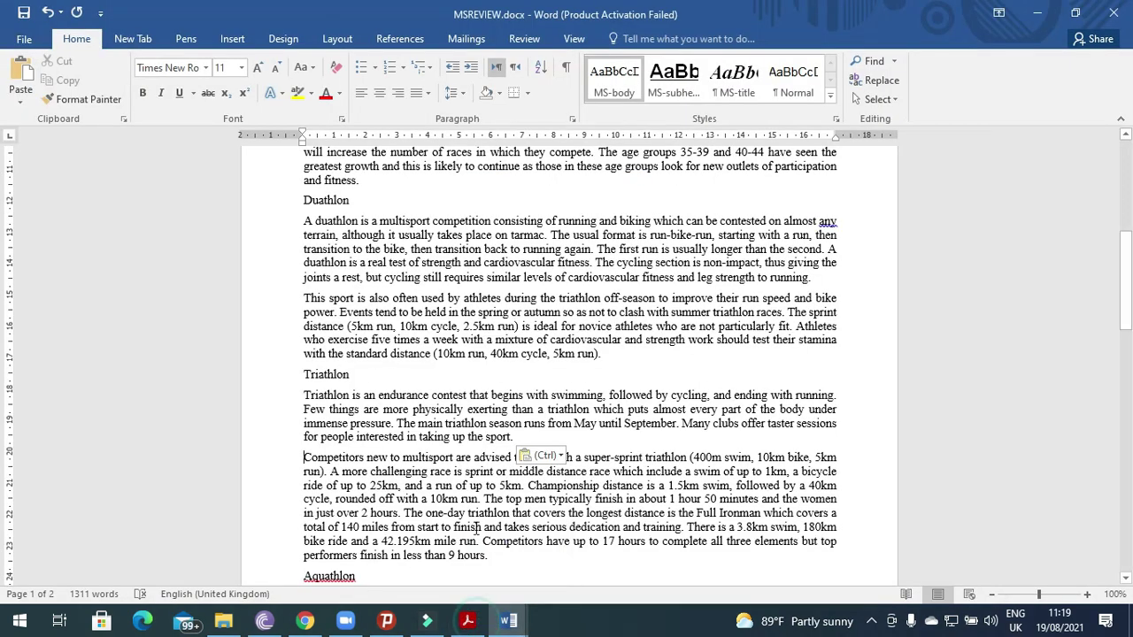
scroll(464, 509, up, 5)
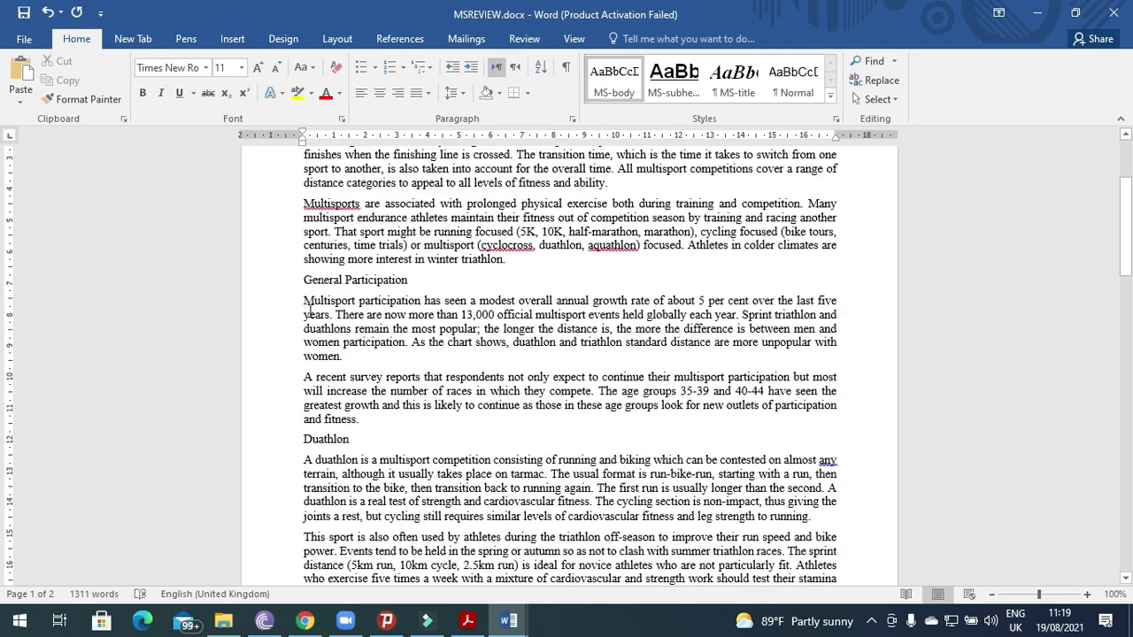
drag(301, 280, 854, 326)
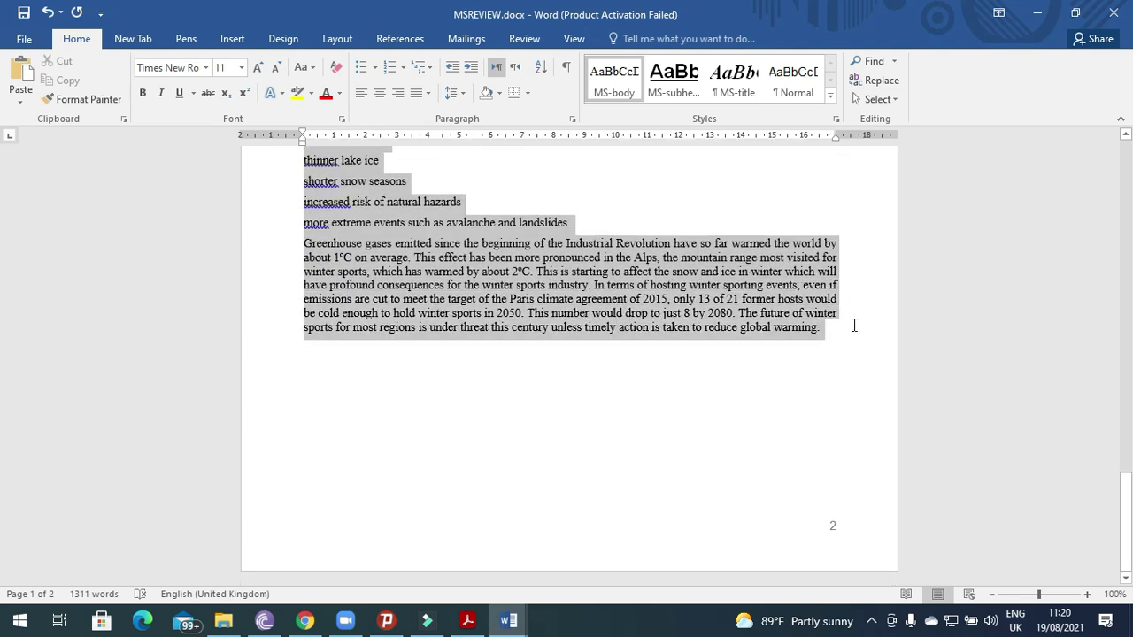
click(469, 622)
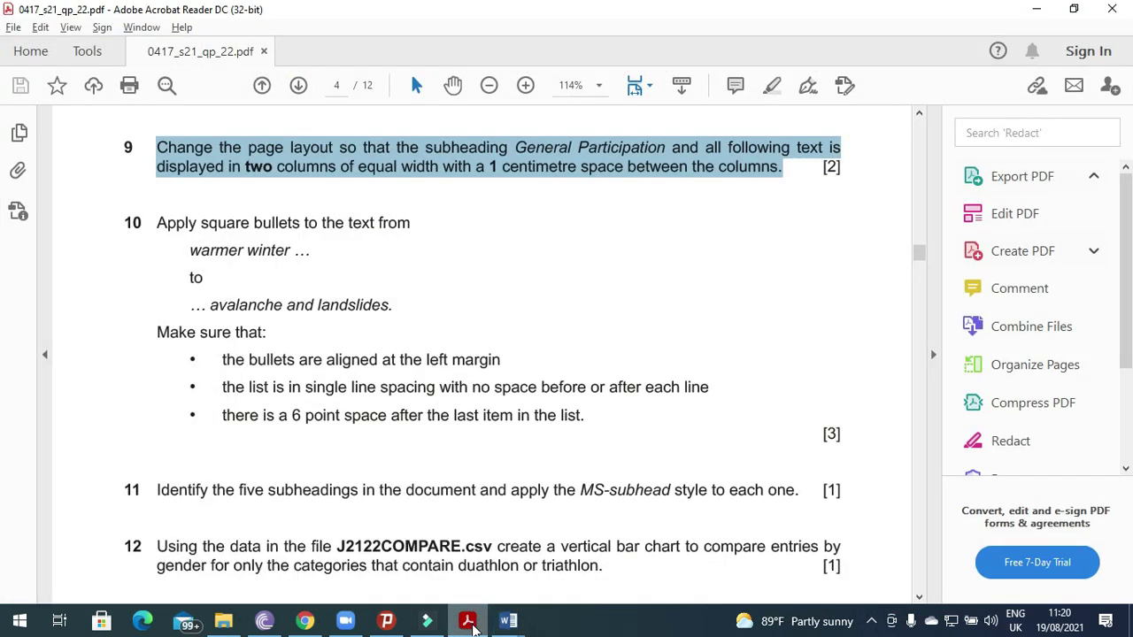
click(470, 622)
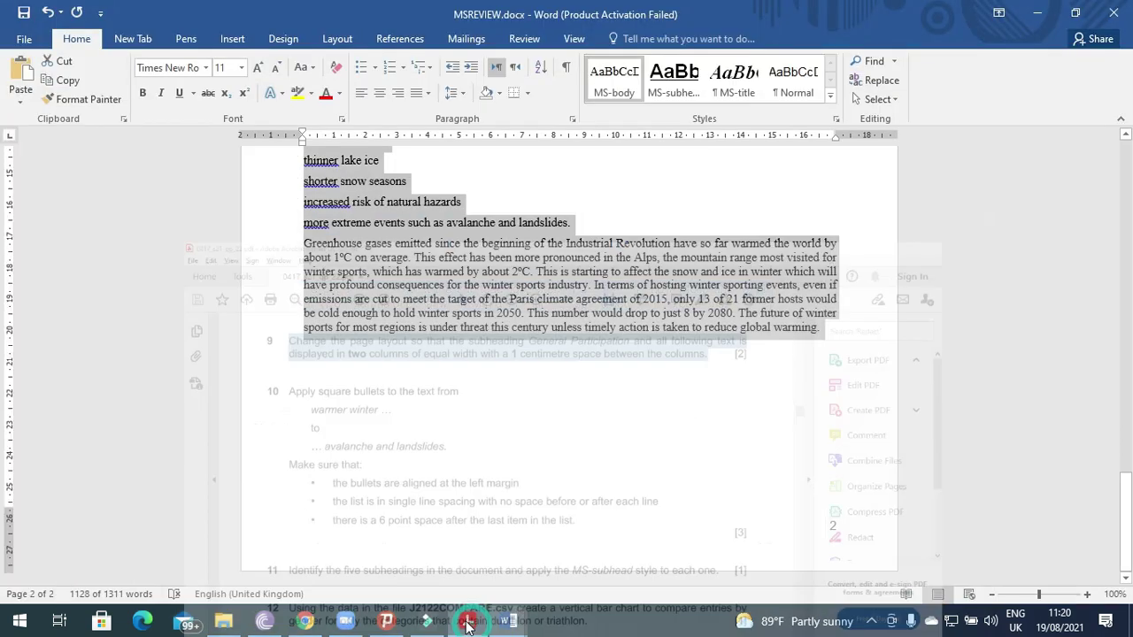
Apply two equal columns with 1 cm spacing to the selected text
click(337, 39)
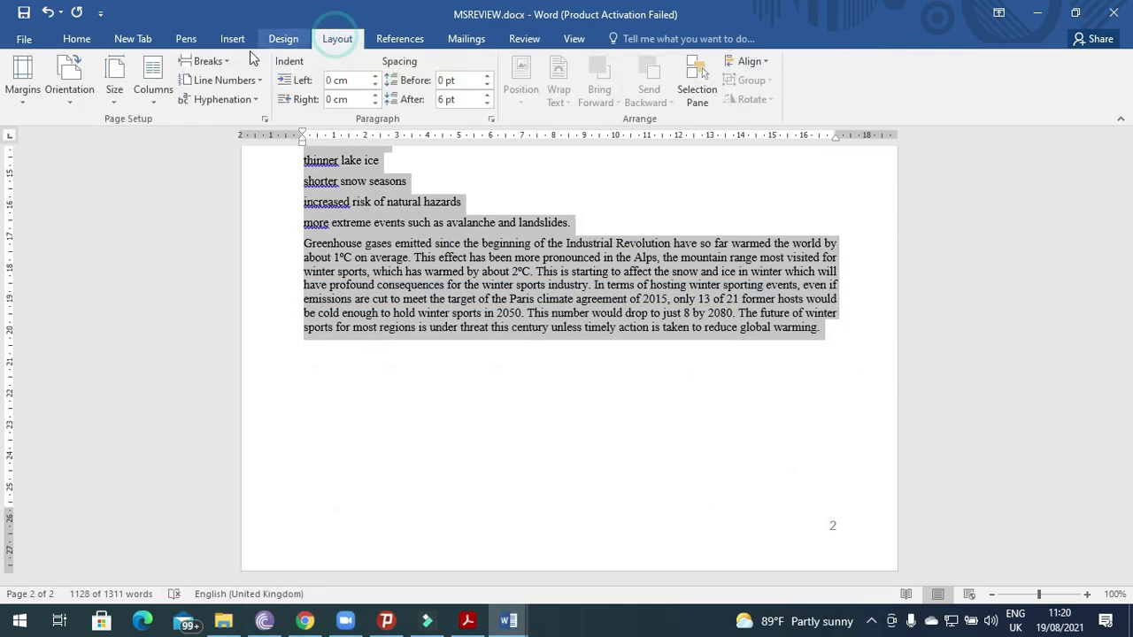
click(153, 89)
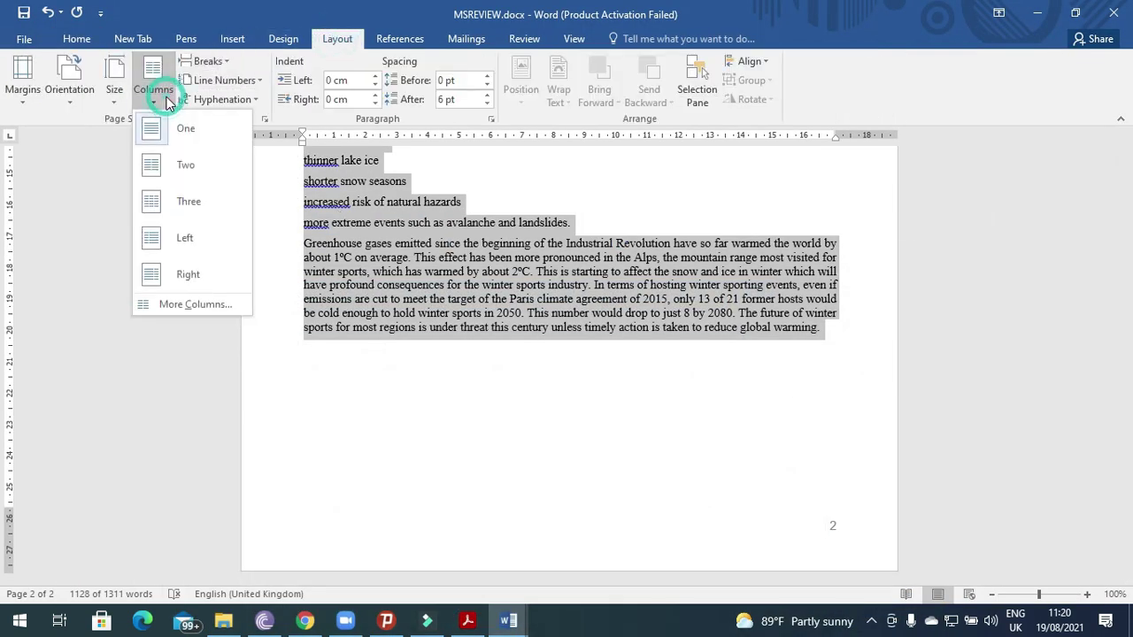
click(195, 305)
click(505, 203)
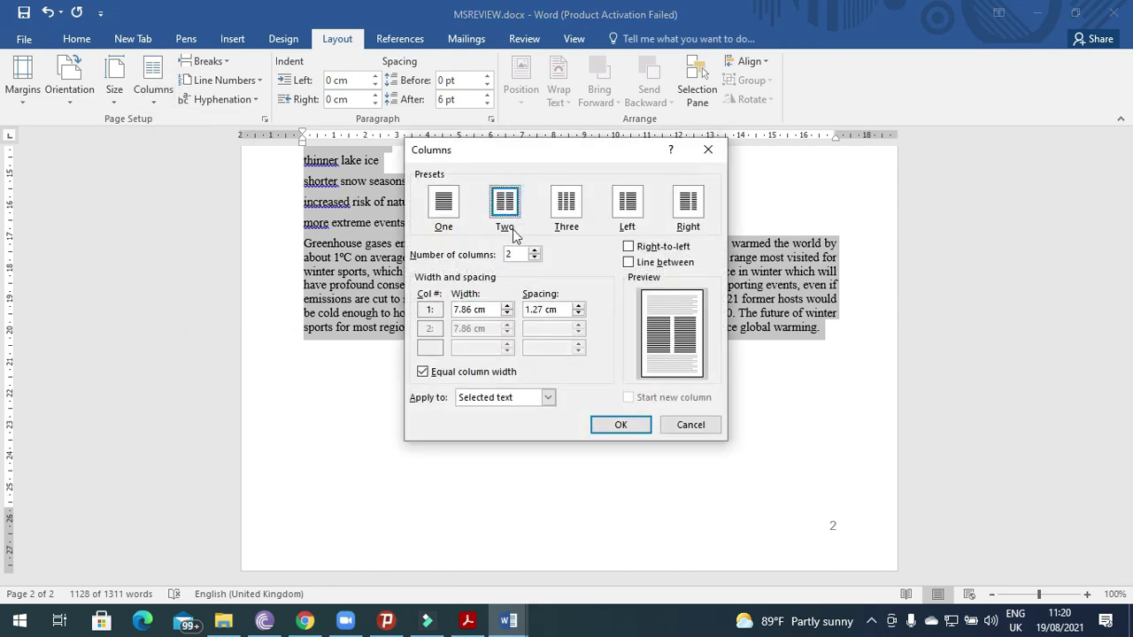
key(alt+Tab)
key(alt+Tab)
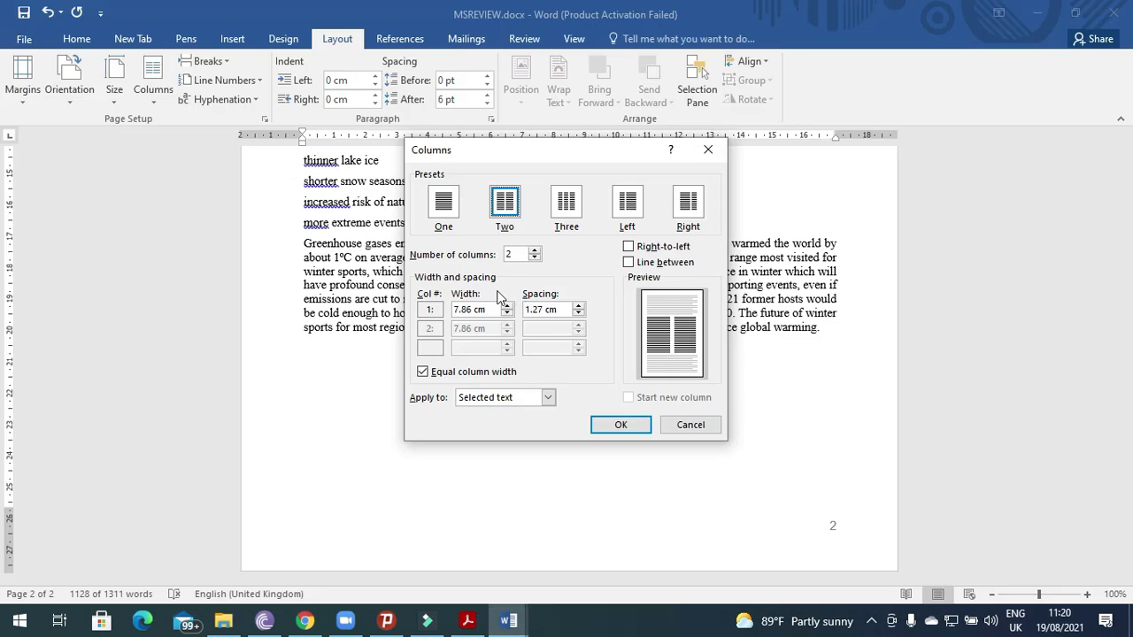
click(540, 309)
click(617, 426)
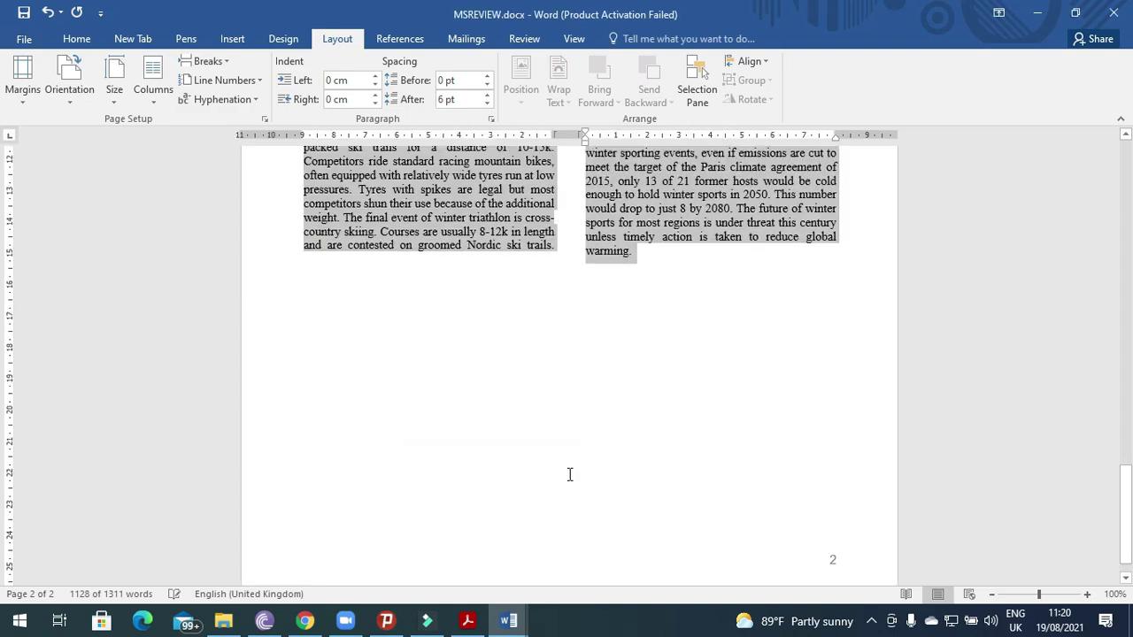
scroll(569, 481, up, 20)
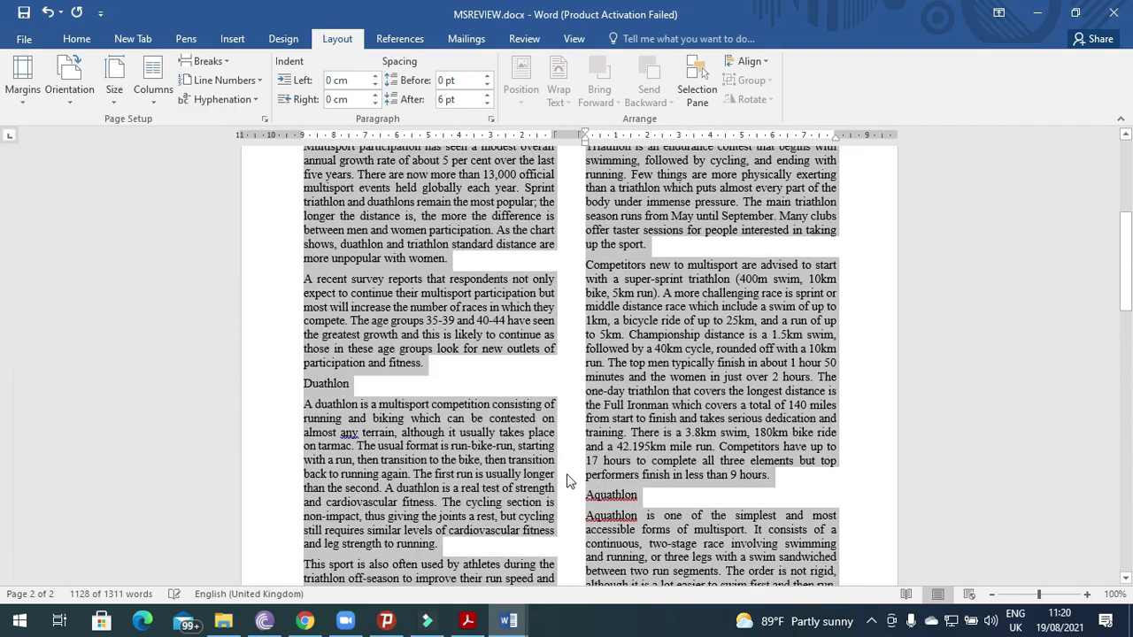
key(alt+Tab)
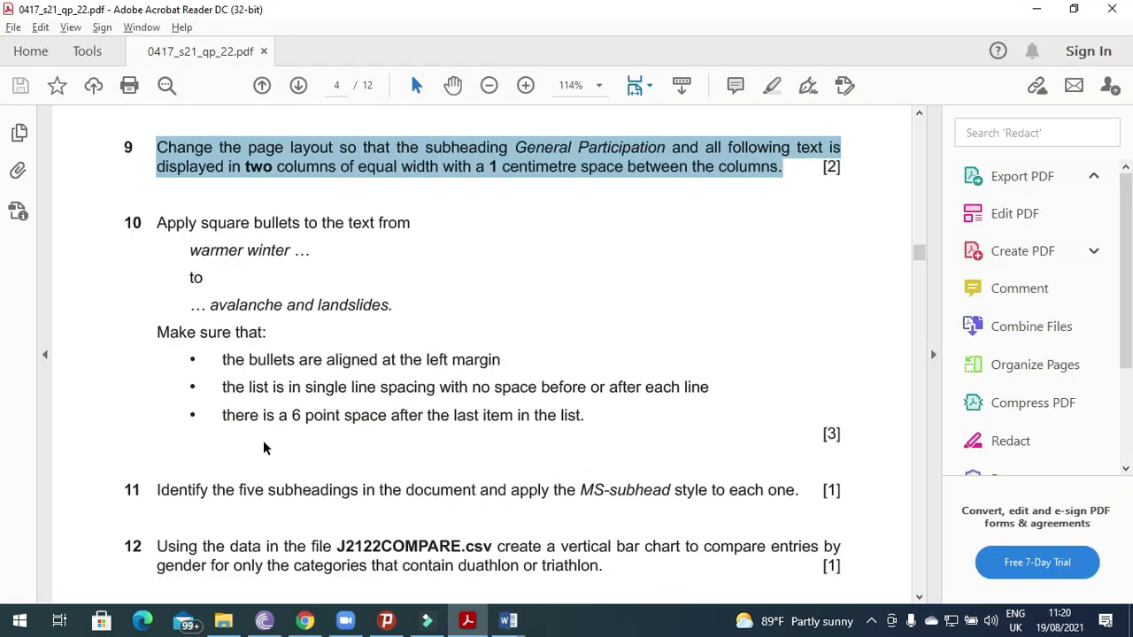
Read question 10's square-bullet requirement for the 'warmer winter … landslides' lines
scroll(273, 419, down, 2)
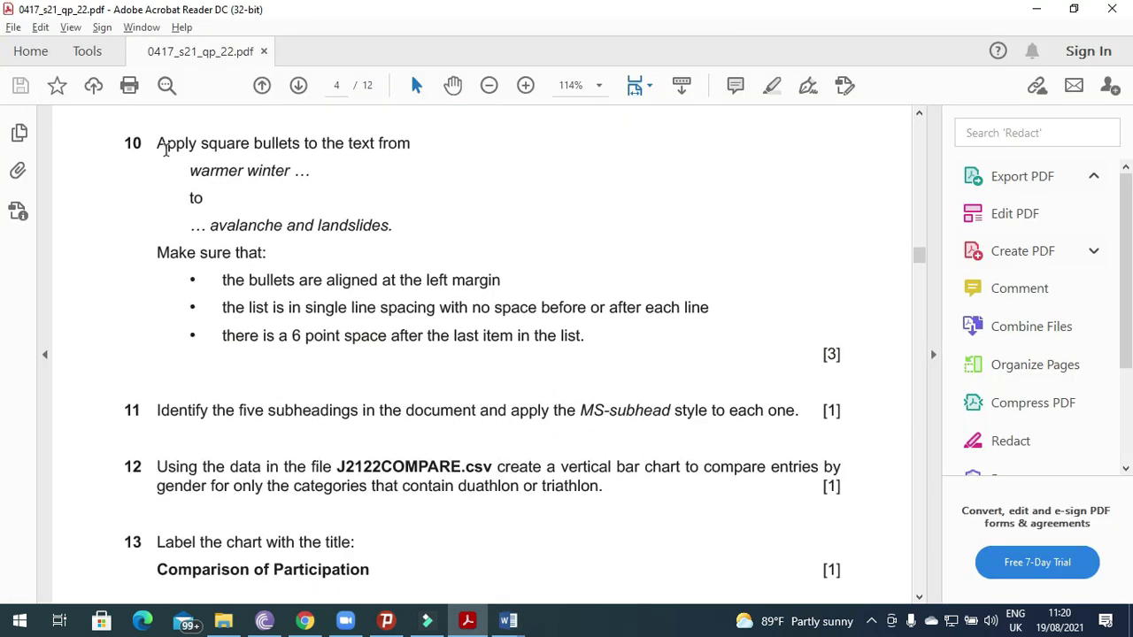
drag(156, 144, 412, 149)
drag(183, 175, 367, 234)
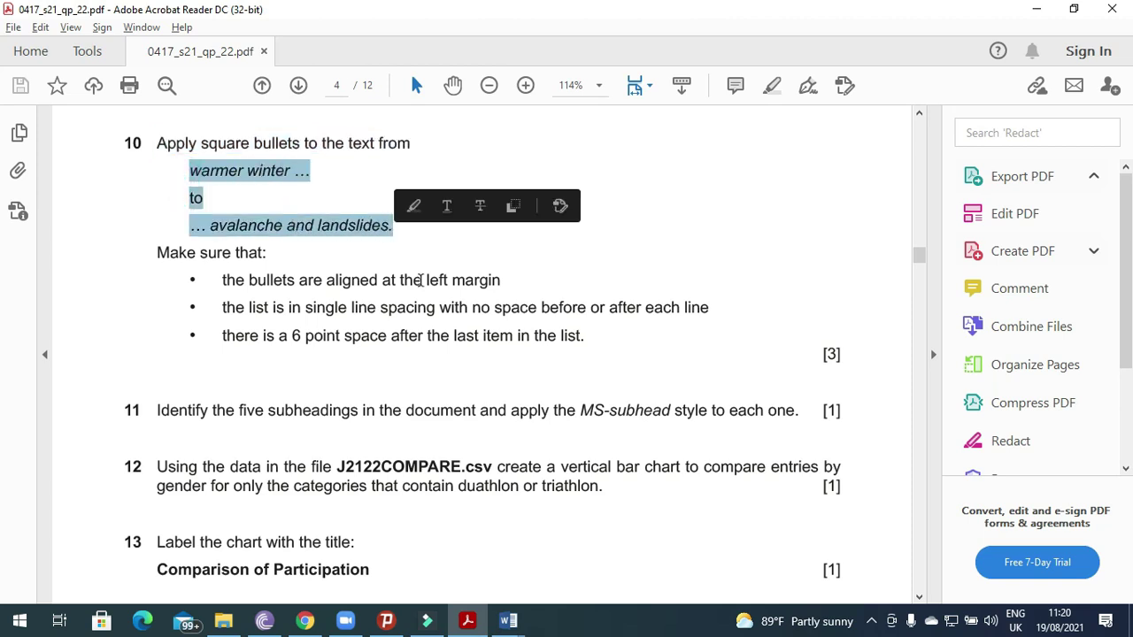
key(alt+Tab)
Select the six lines from 'warmer winter temperatures' to 'landslides'
scroll(420, 529, down, 20)
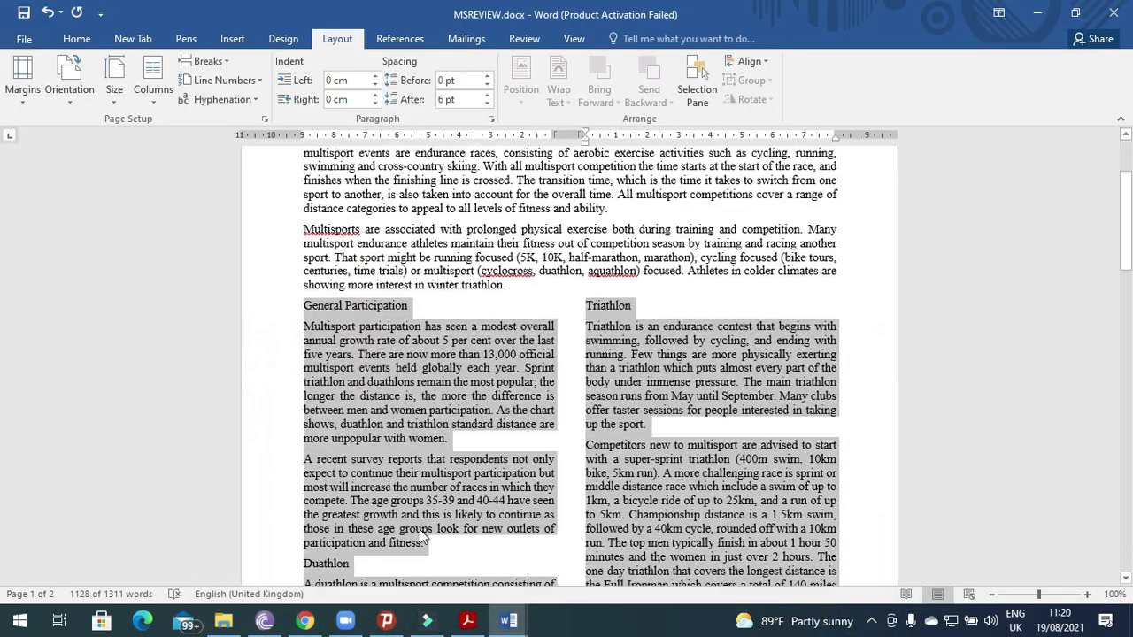
scroll(422, 536, down, 3)
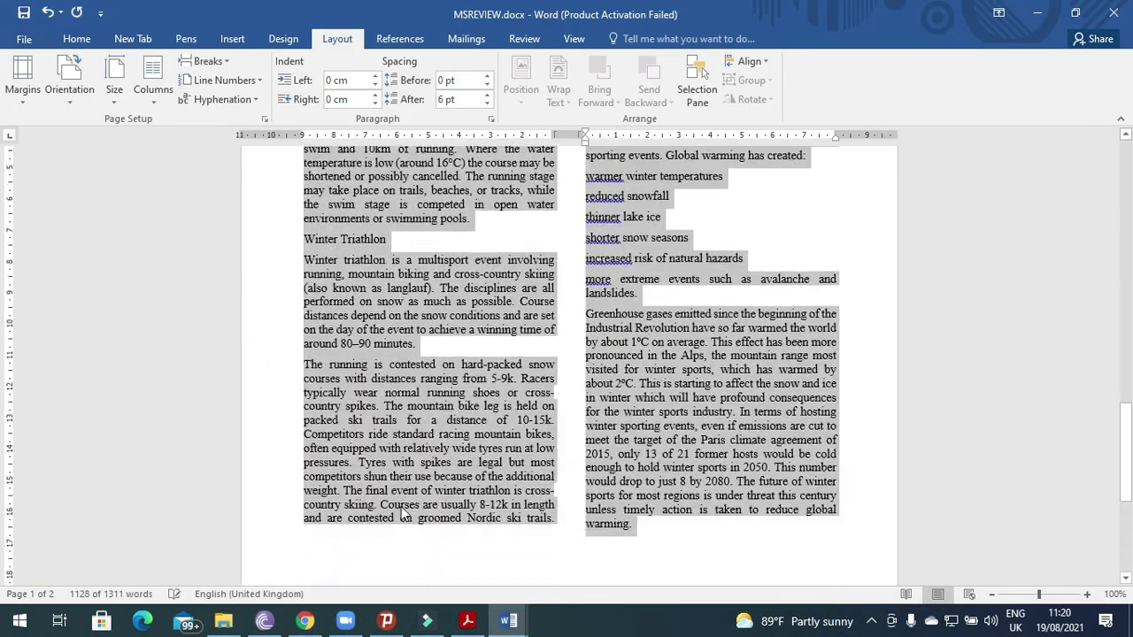
scroll(459, 437, up, 2)
click(672, 463)
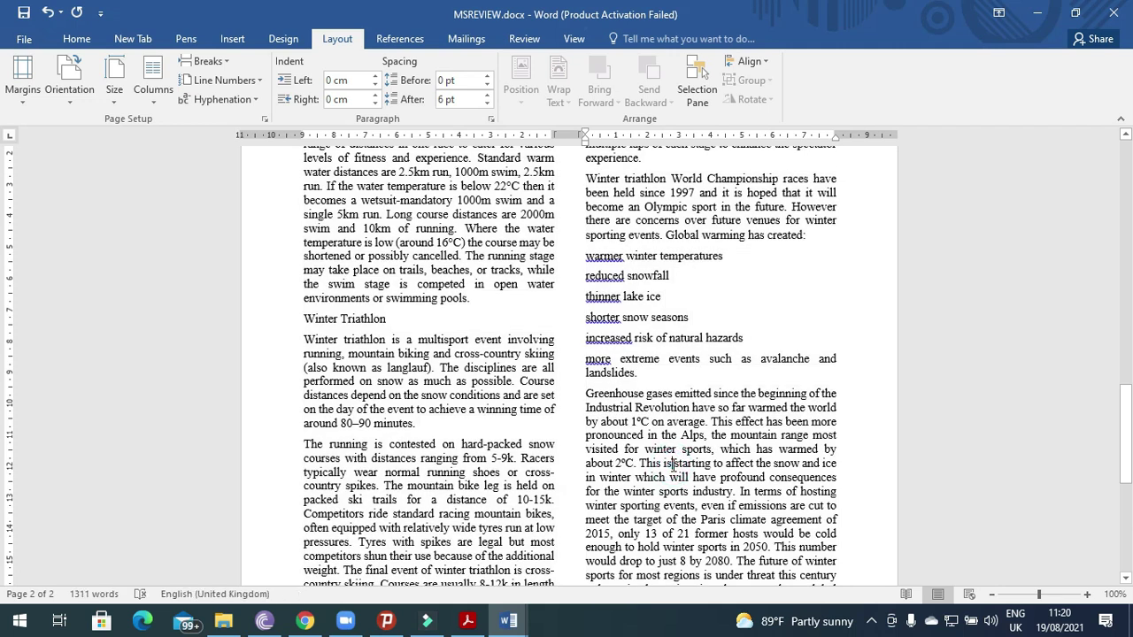
drag(584, 255, 663, 372)
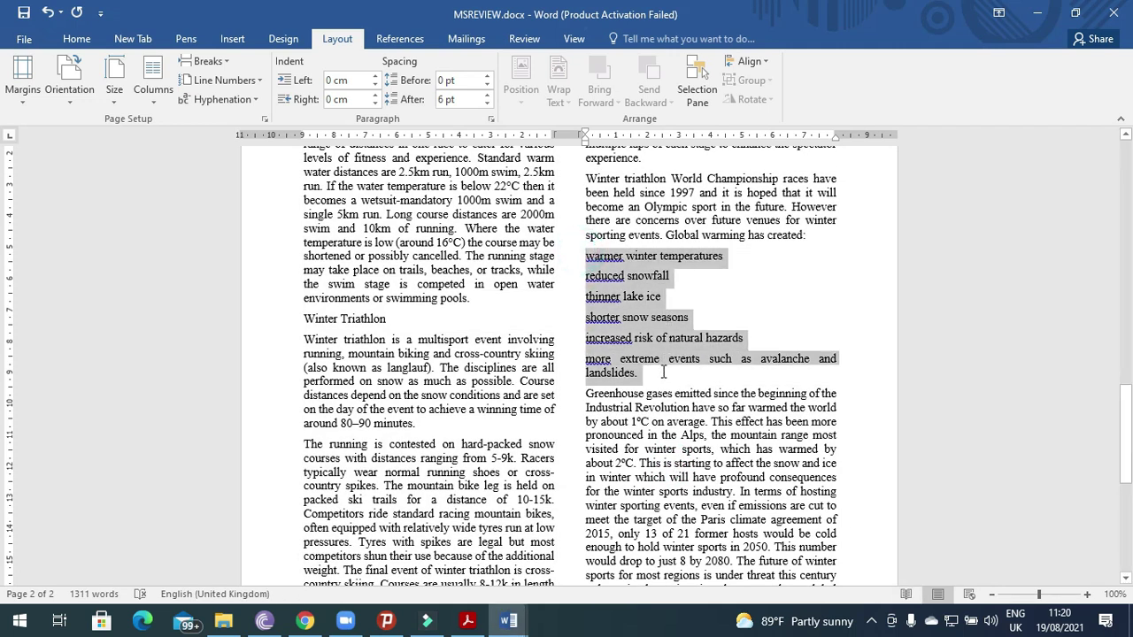
click(476, 623)
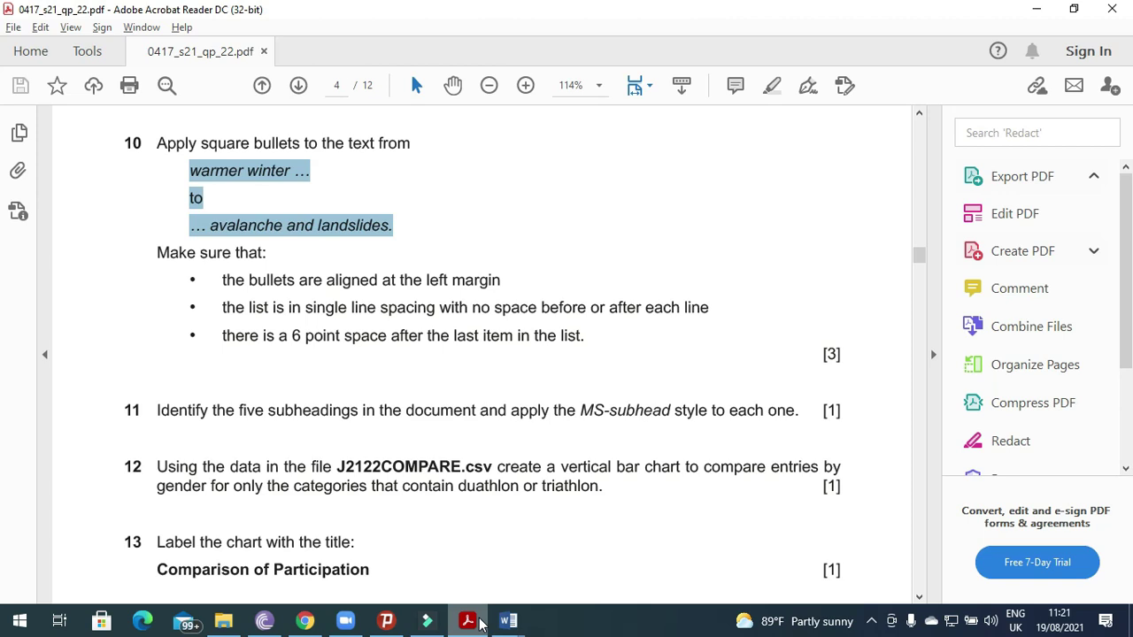
click(478, 623)
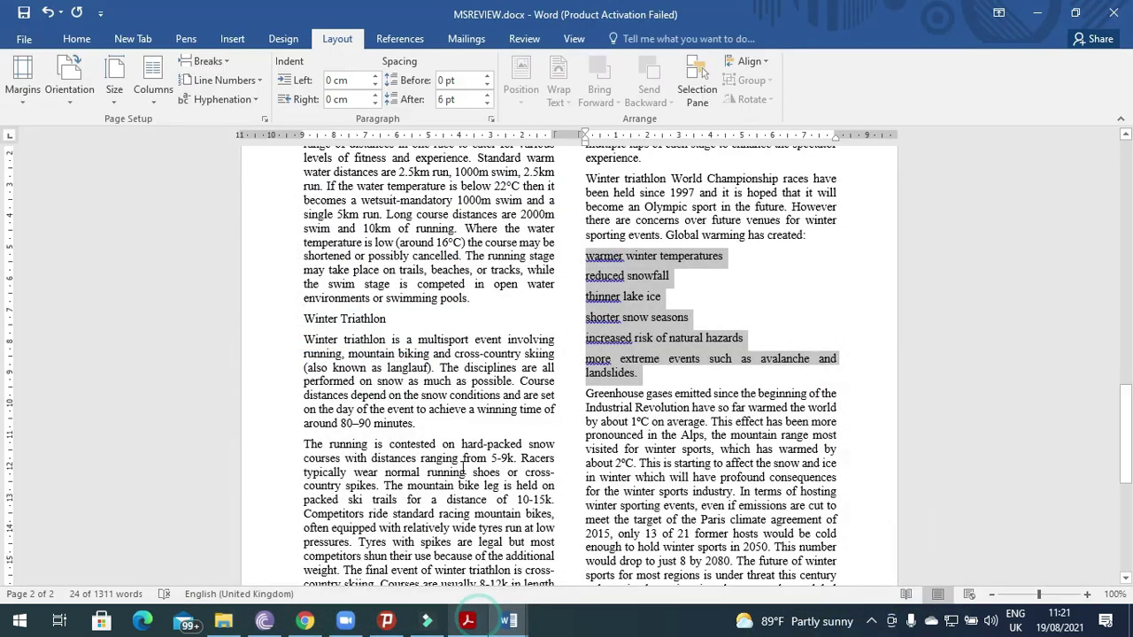
Apply square bullets from the Bullet Library to the selected lines
click(78, 38)
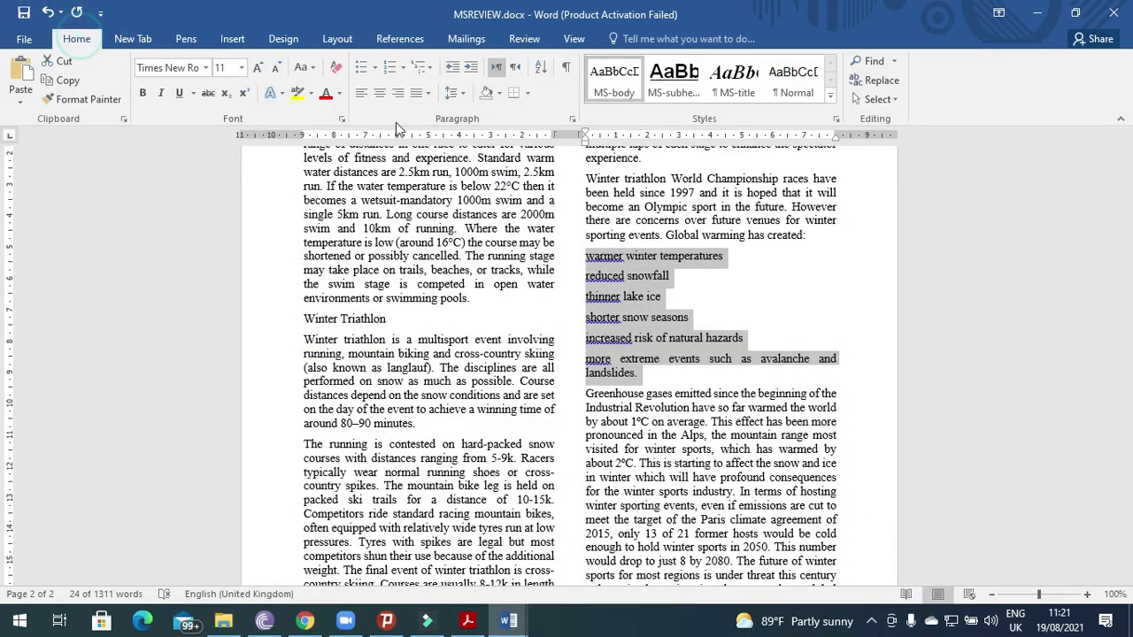
click(376, 68)
click(493, 116)
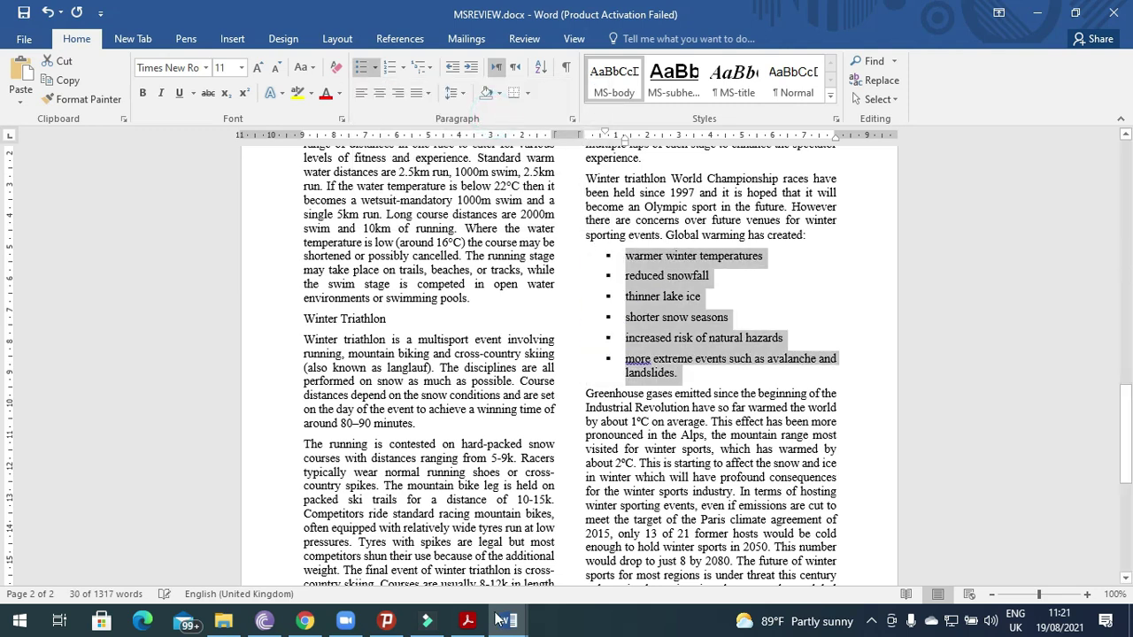
click(467, 621)
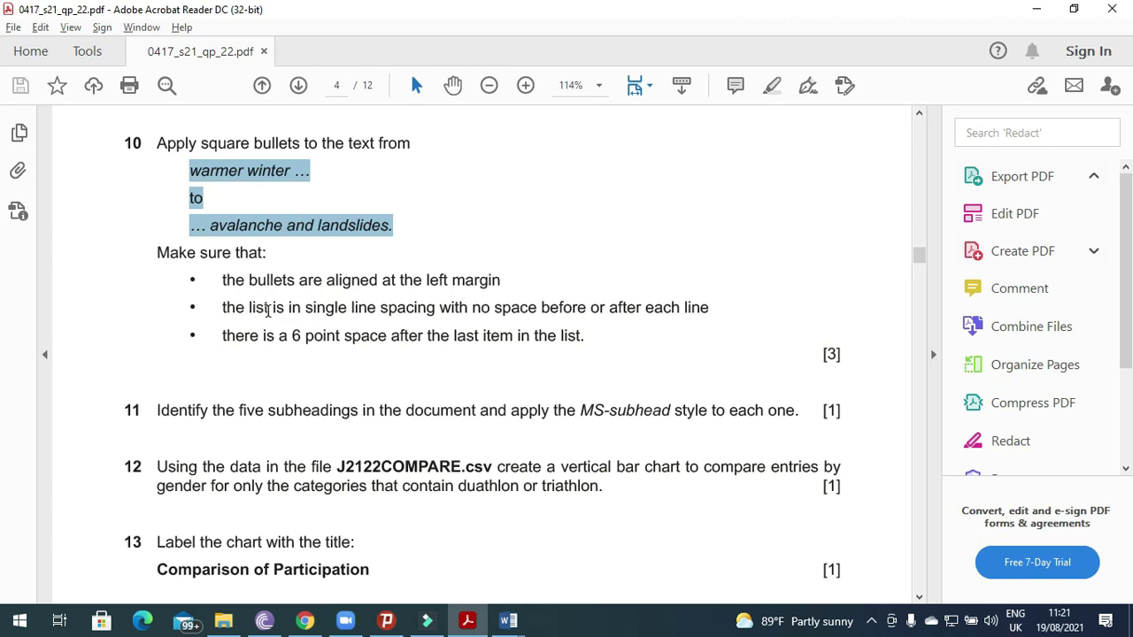
click(471, 622)
Set Spacing After to 0 pt for the global-warming bullet items
right_click(670, 290)
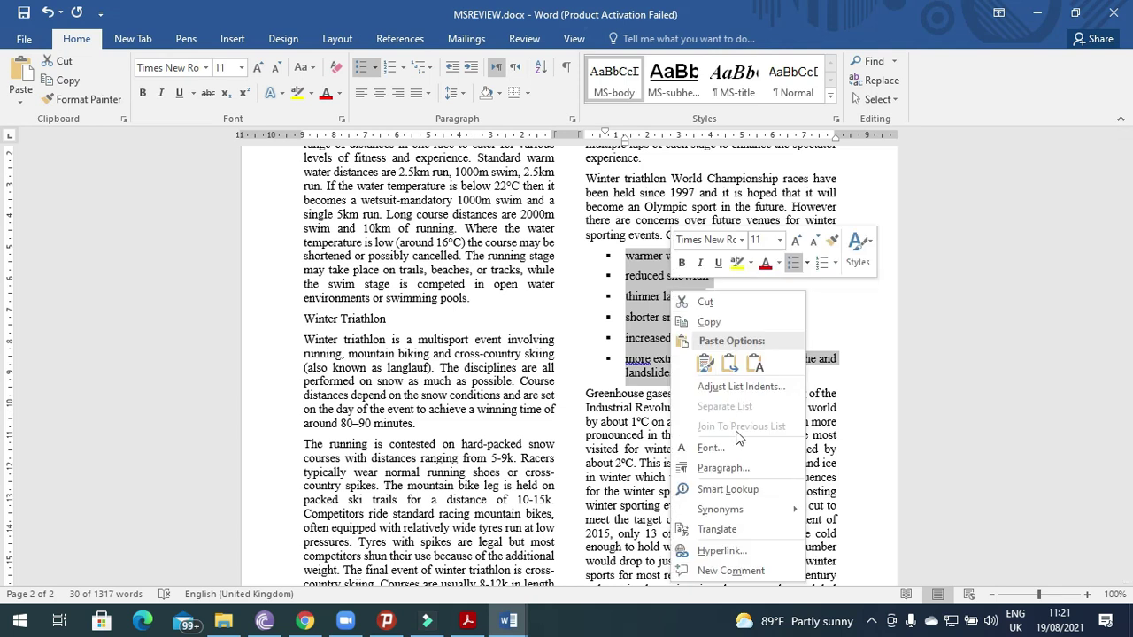
click(741, 464)
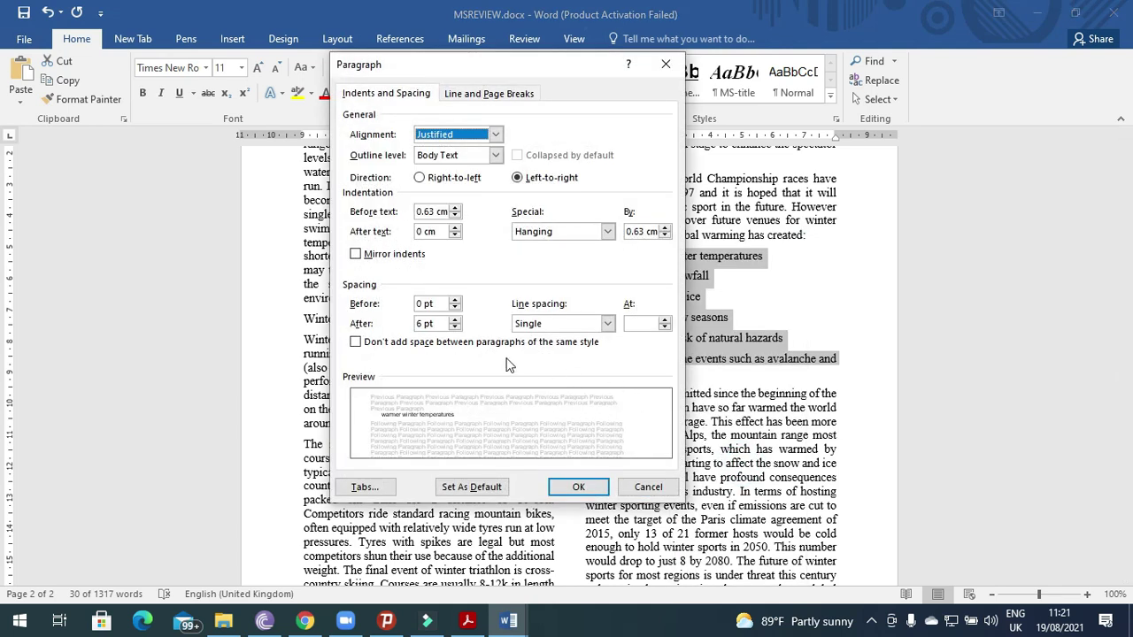
click(455, 327)
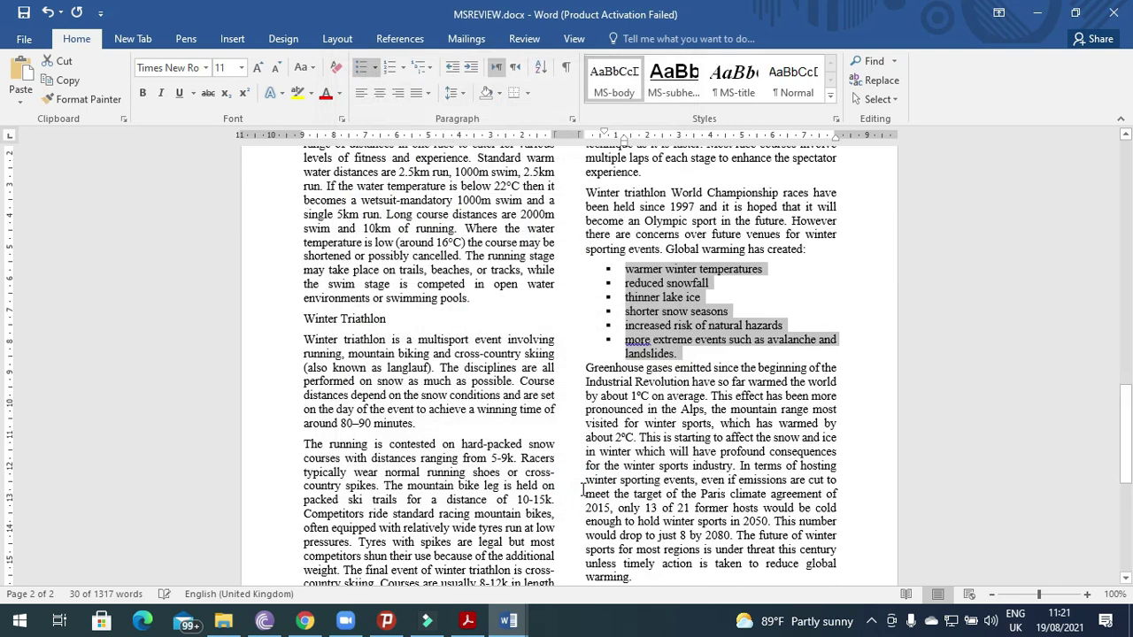
key(alt+Tab)
drag(222, 335, 590, 338)
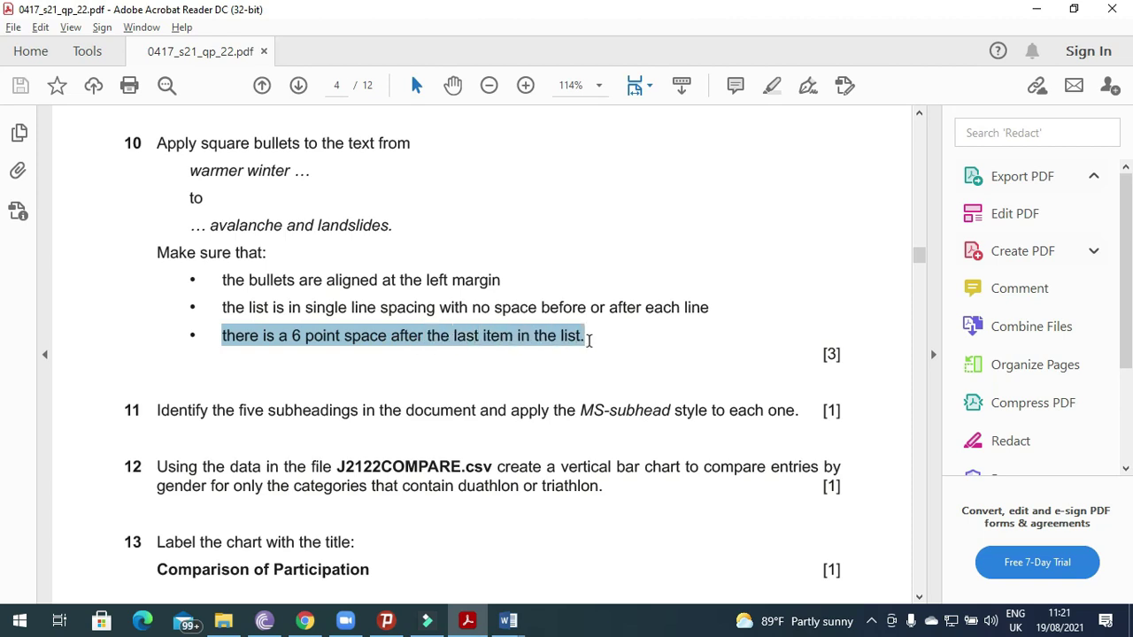
key(alt+Tab)
Give the last bullet item 6 pt of space after
click(679, 342)
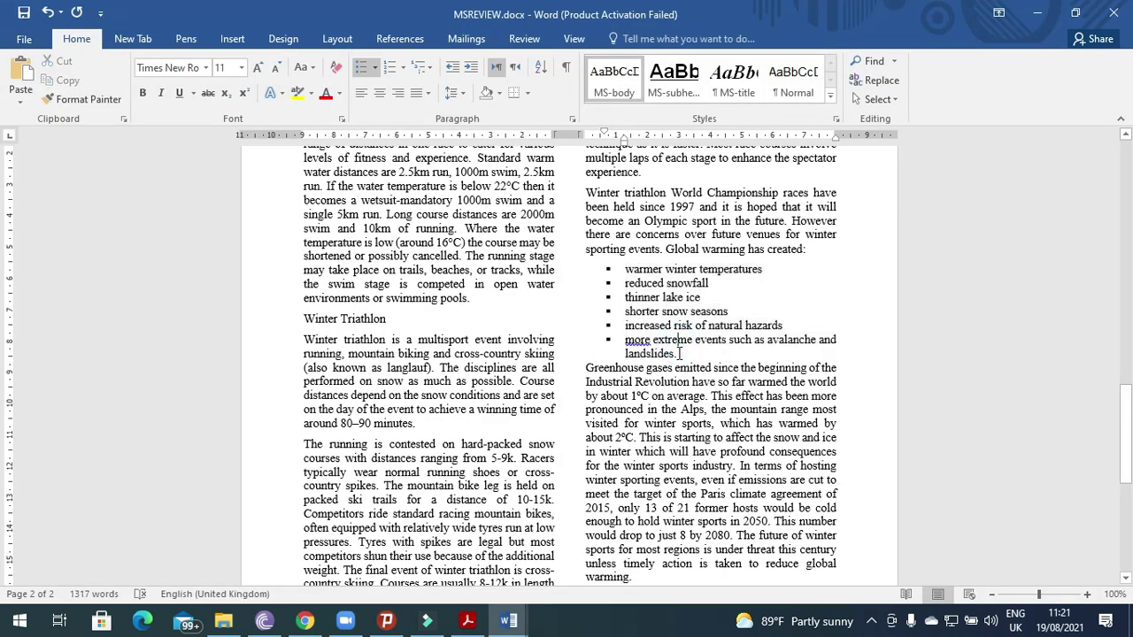
right_click(679, 351)
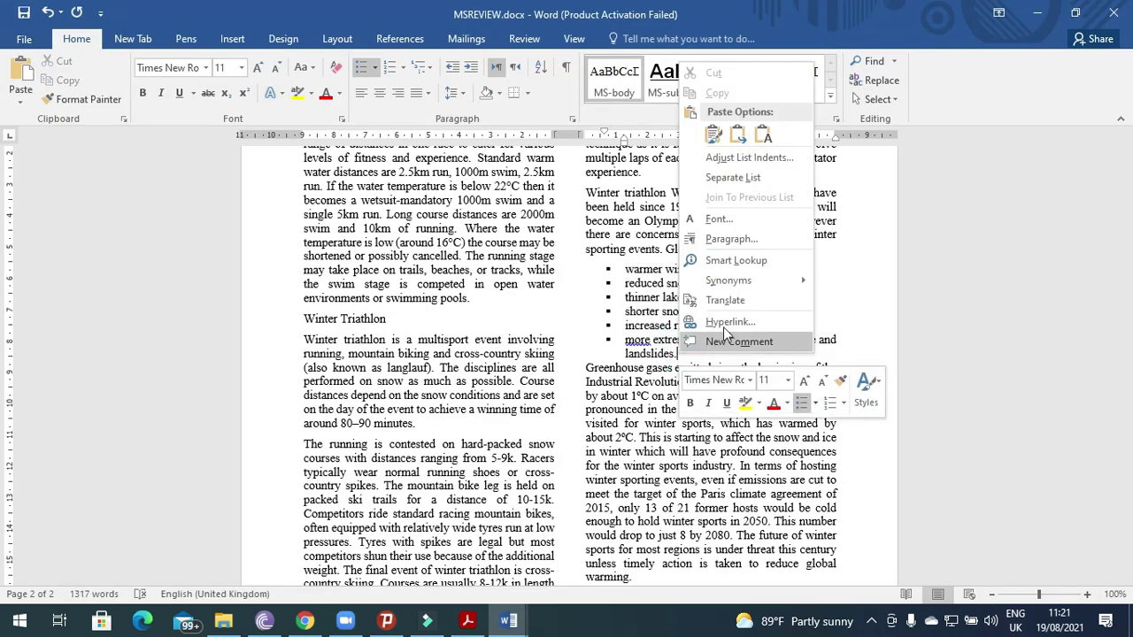
click(731, 239)
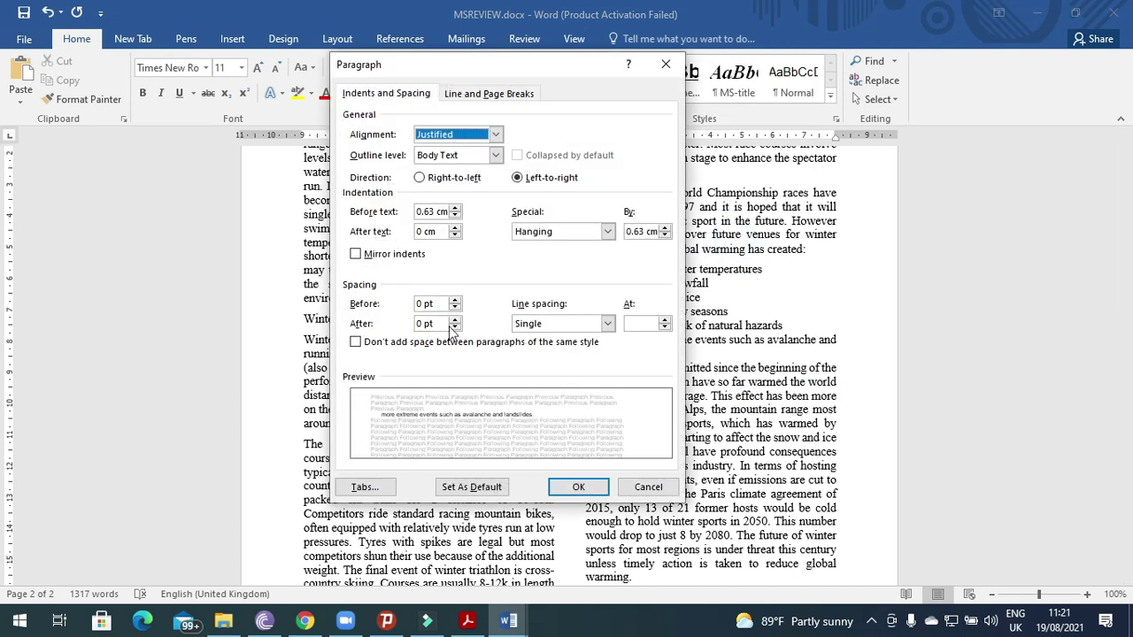
click(455, 320)
click(455, 321)
click(455, 326)
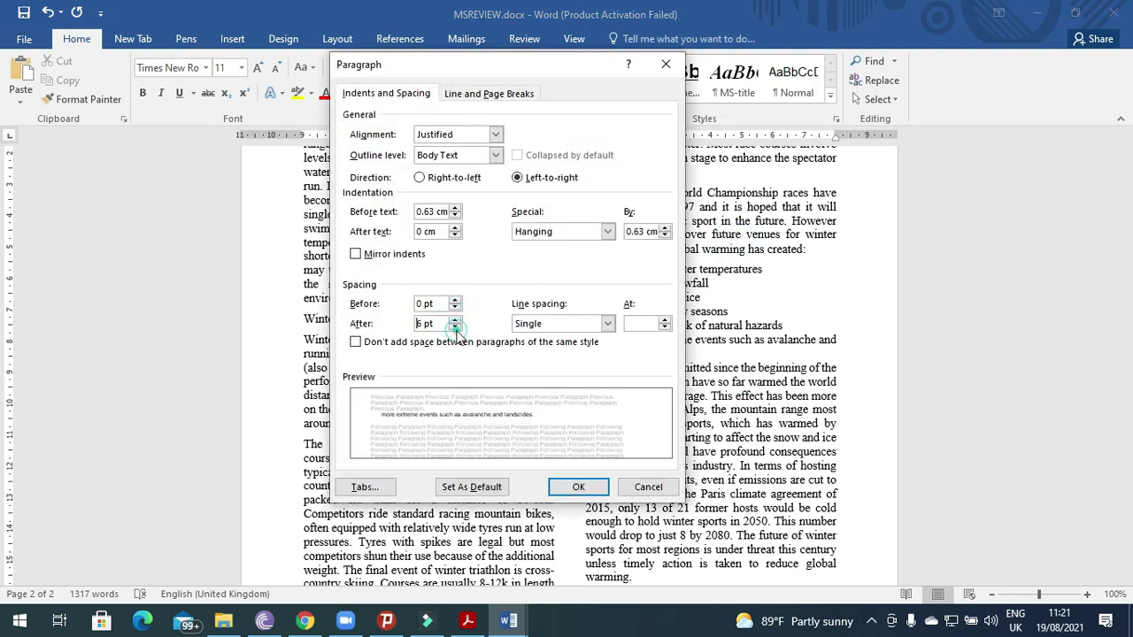
click(576, 489)
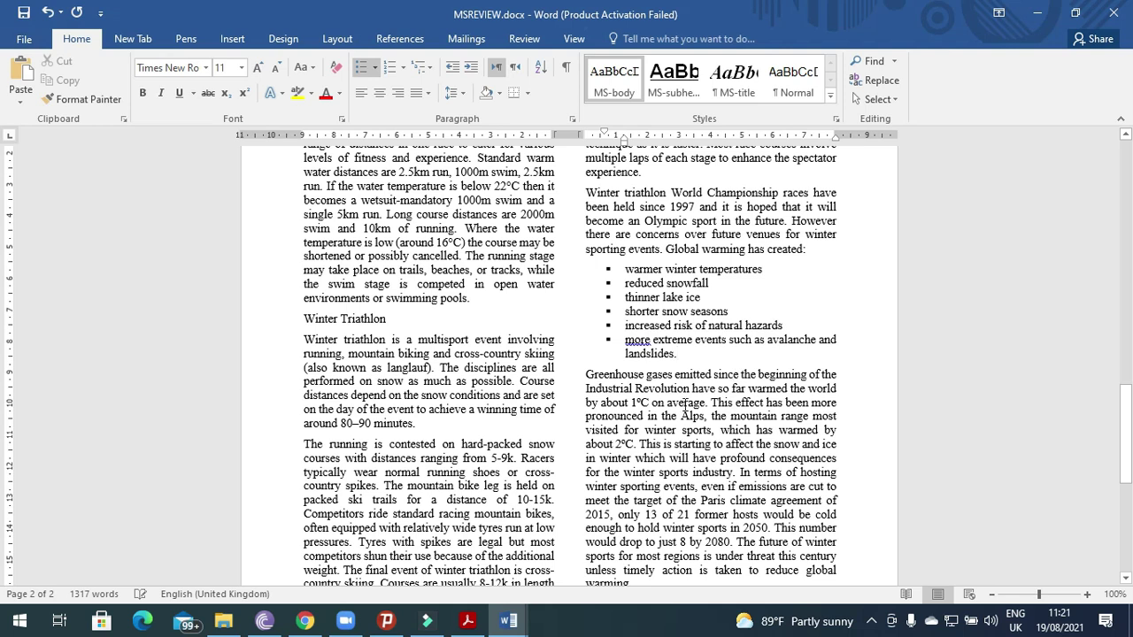
Read question 11 on the five subheadings and start selecting a subheading in MSREVIEW
key(alt+Tab)
scroll(465, 442, down, 5)
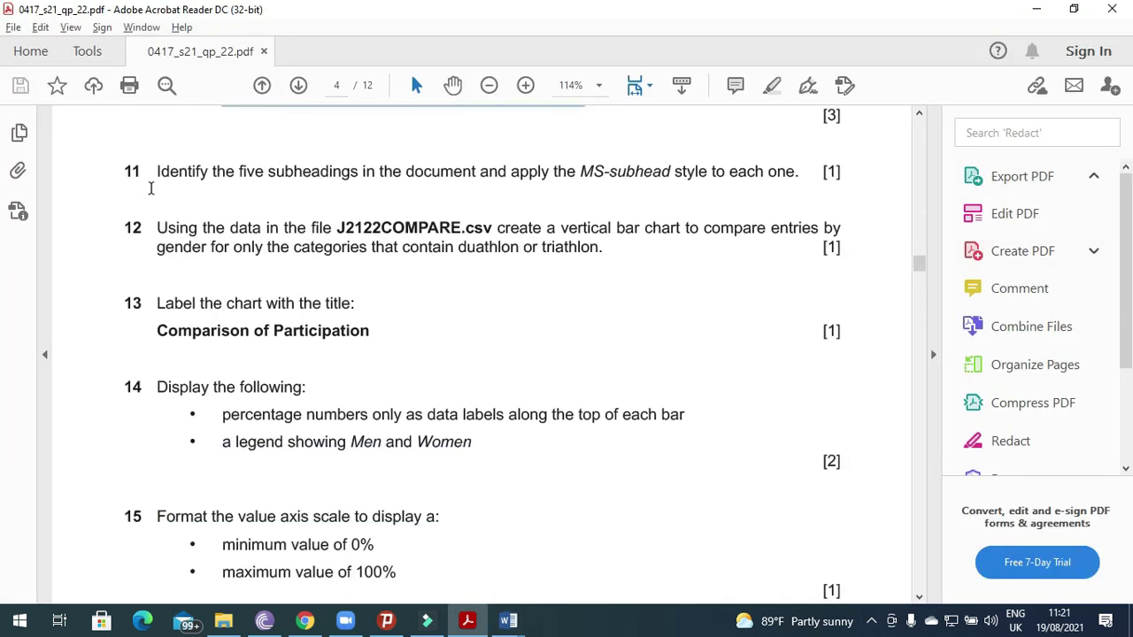
drag(151, 164, 796, 173)
key(alt+Tab)
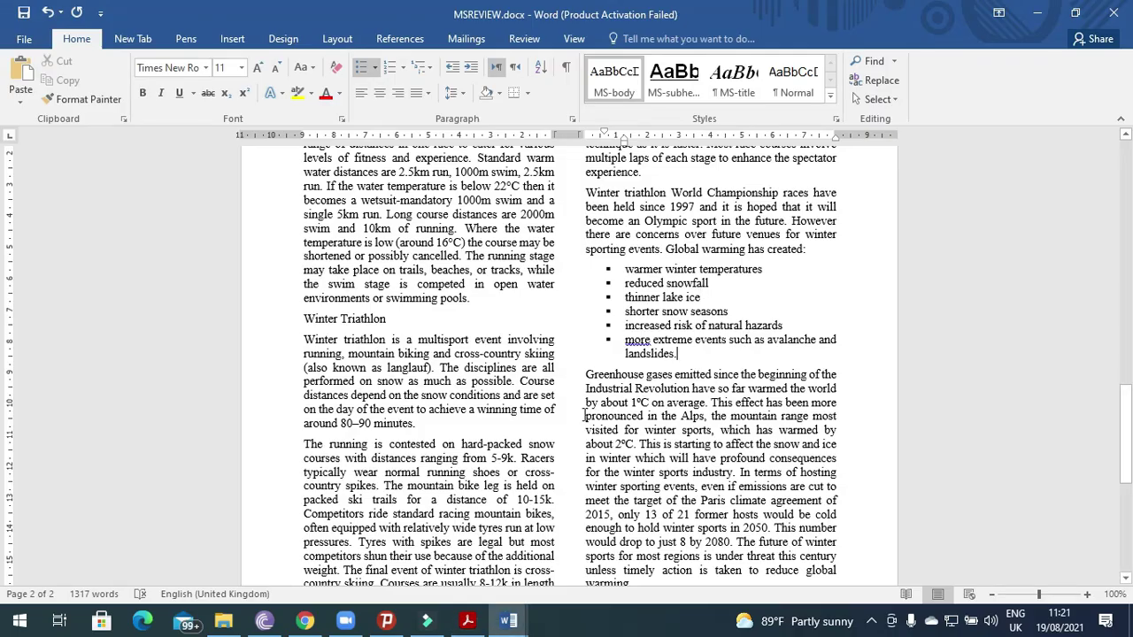
scroll(584, 415, down, 4)
scroll(513, 413, up, 6)
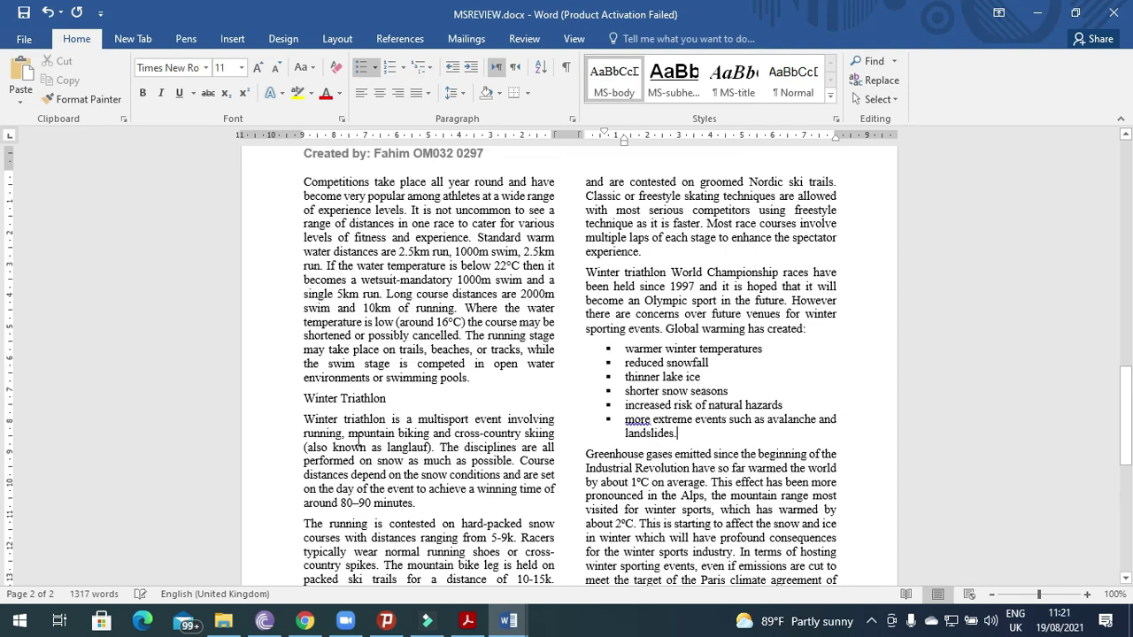
drag(391, 398, 299, 400)
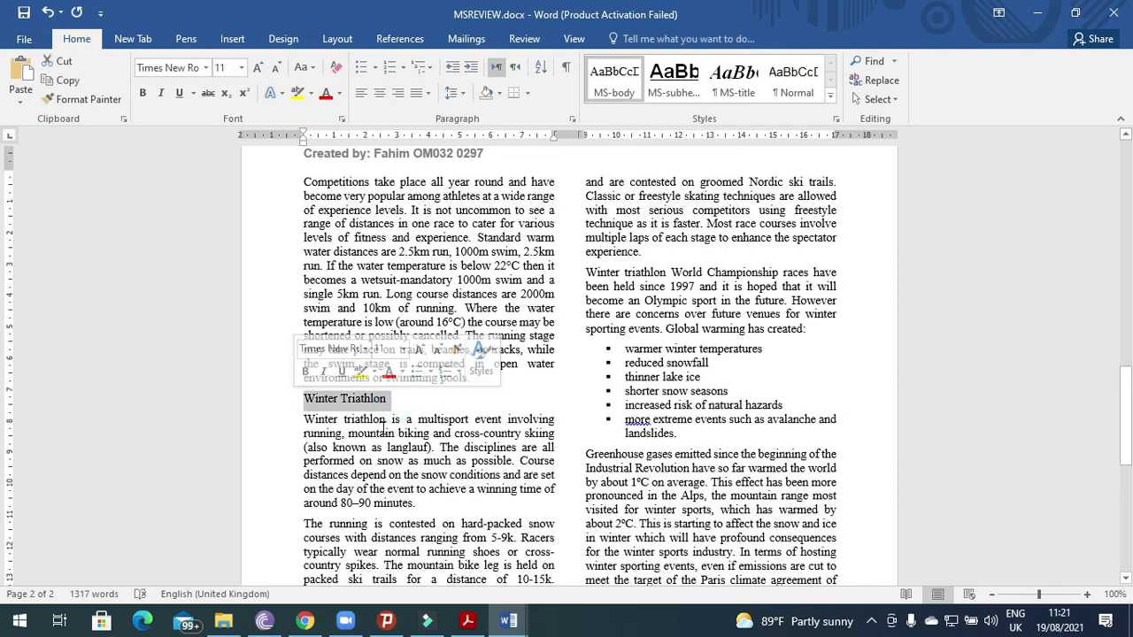
Multi-select the Aquathlon, Triathlon, General Participation and other subheadings and apply MS-subhead style
scroll(440, 458, up, 4)
scroll(440, 458, up, 7)
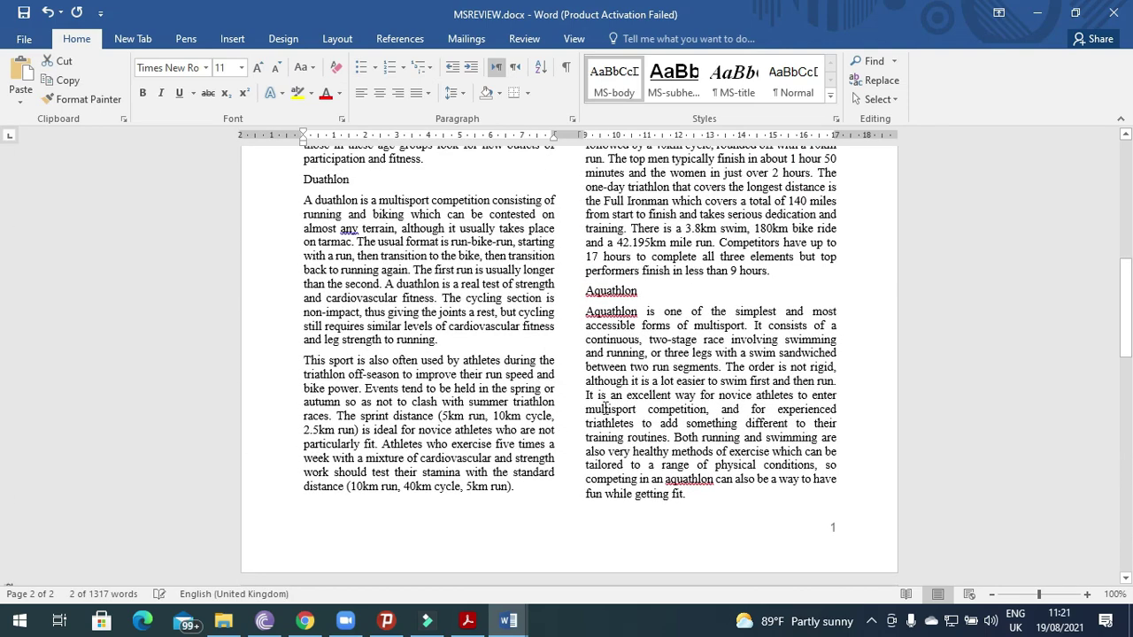
drag(642, 290, 584, 291)
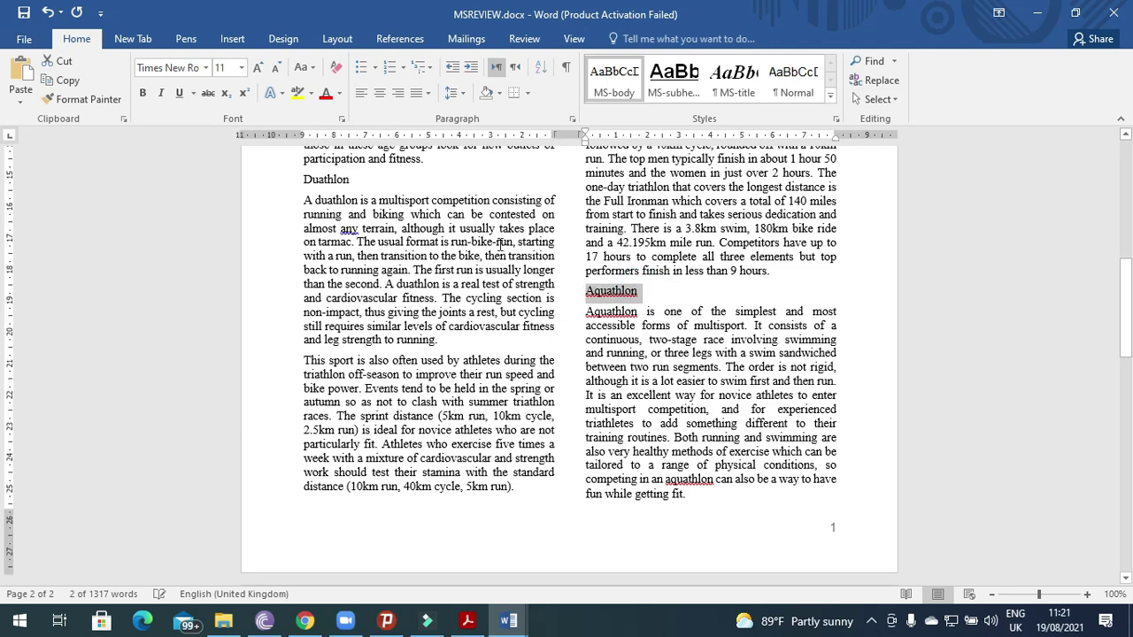
drag(350, 179, 304, 179)
scroll(362, 303, up, 3)
scroll(361, 300, up, 3)
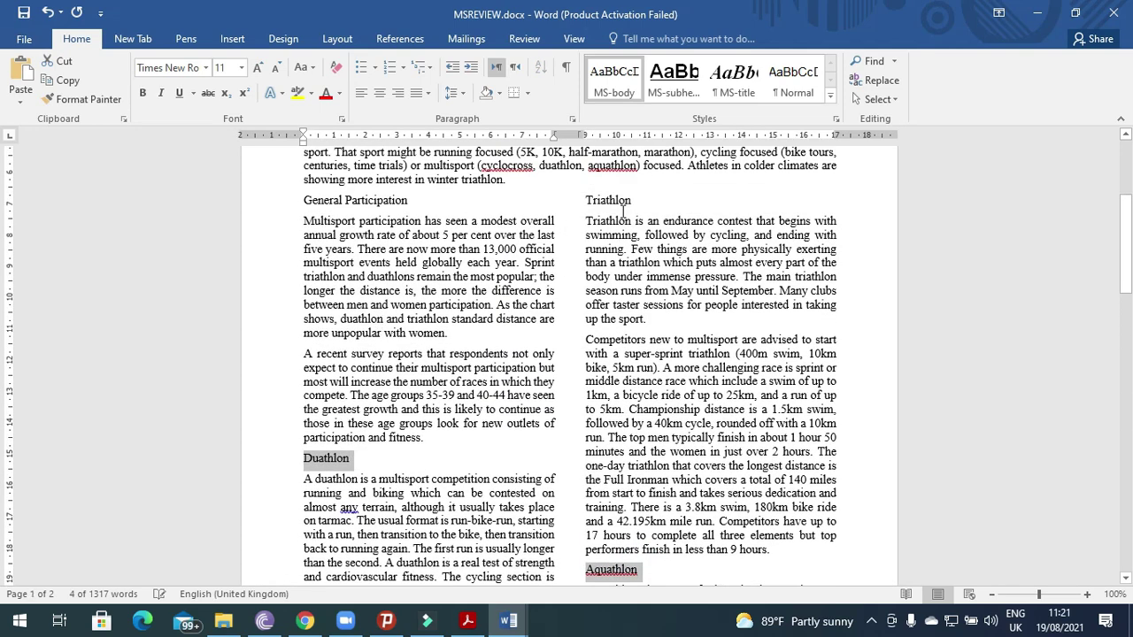
drag(634, 200, 585, 200)
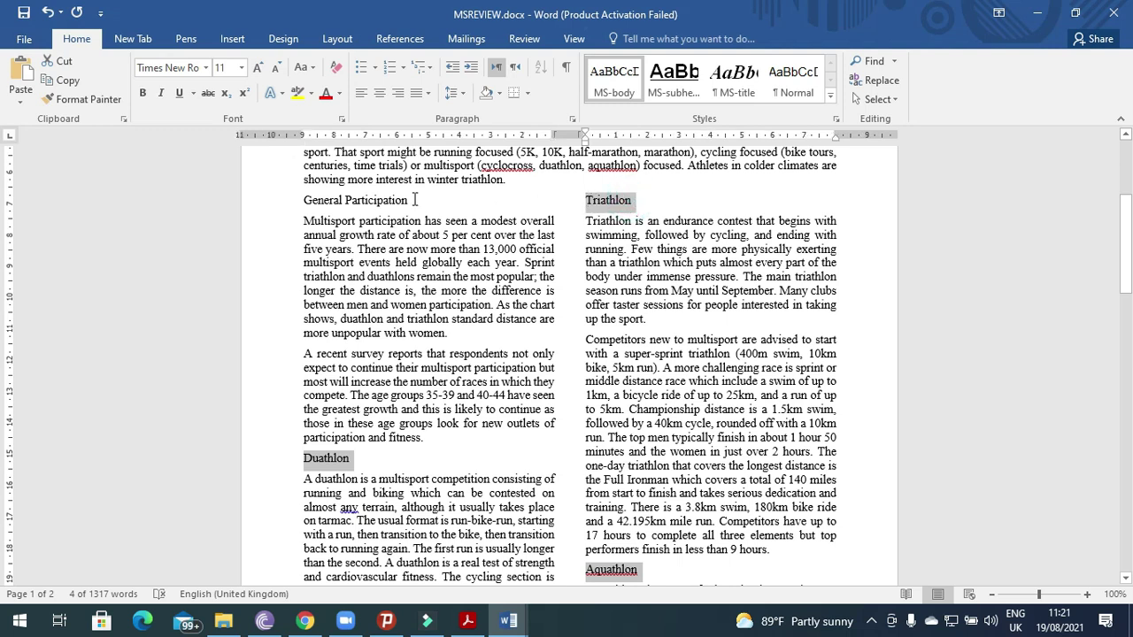
drag(408, 200, 301, 200)
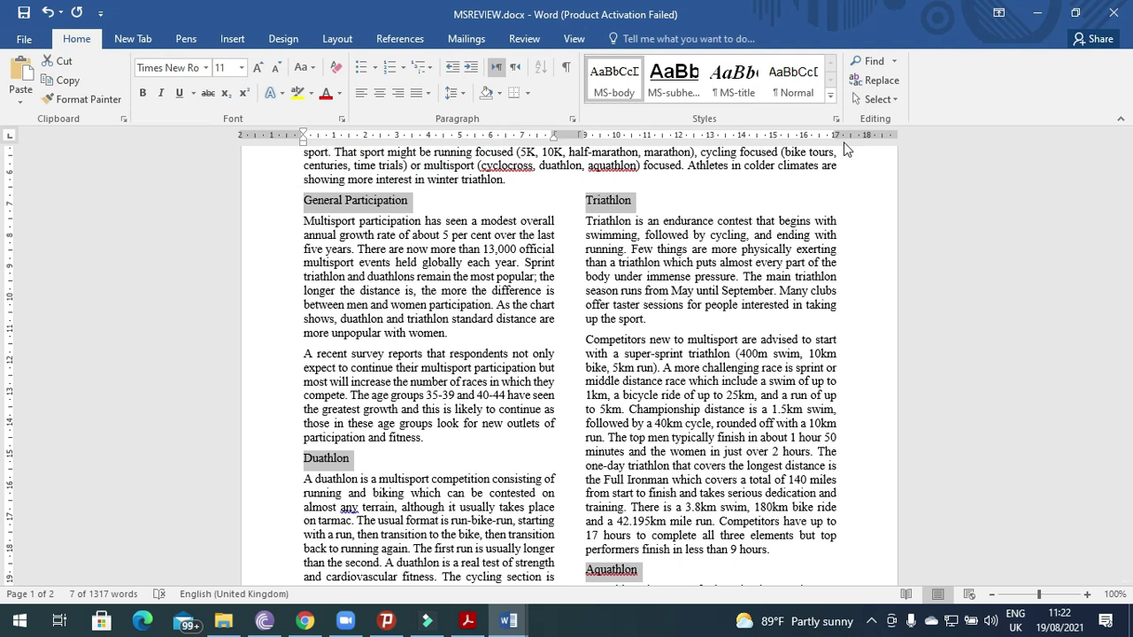
click(674, 78)
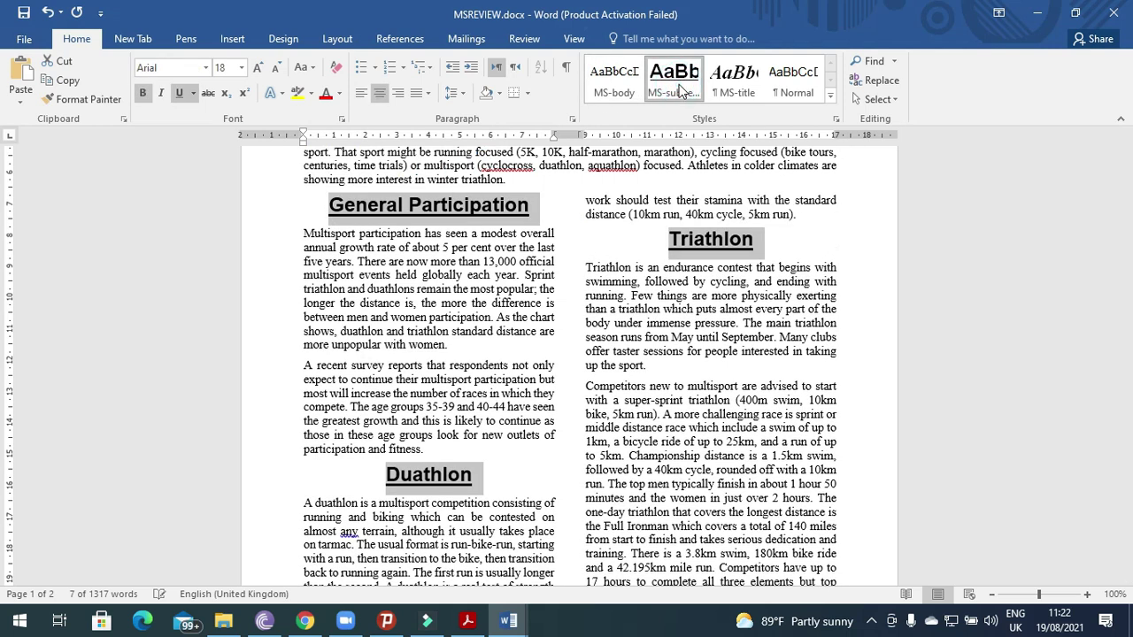
click(470, 623)
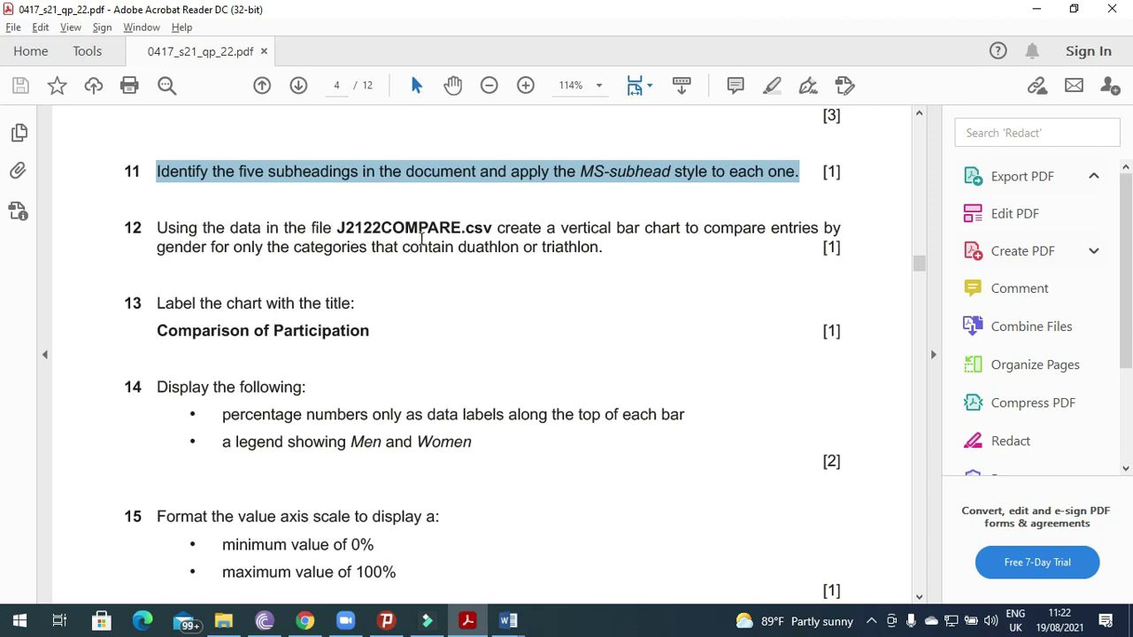
Note 'vertical' in question 12 and bring up the MJ 2021 22 task folder
double_click(557, 228)
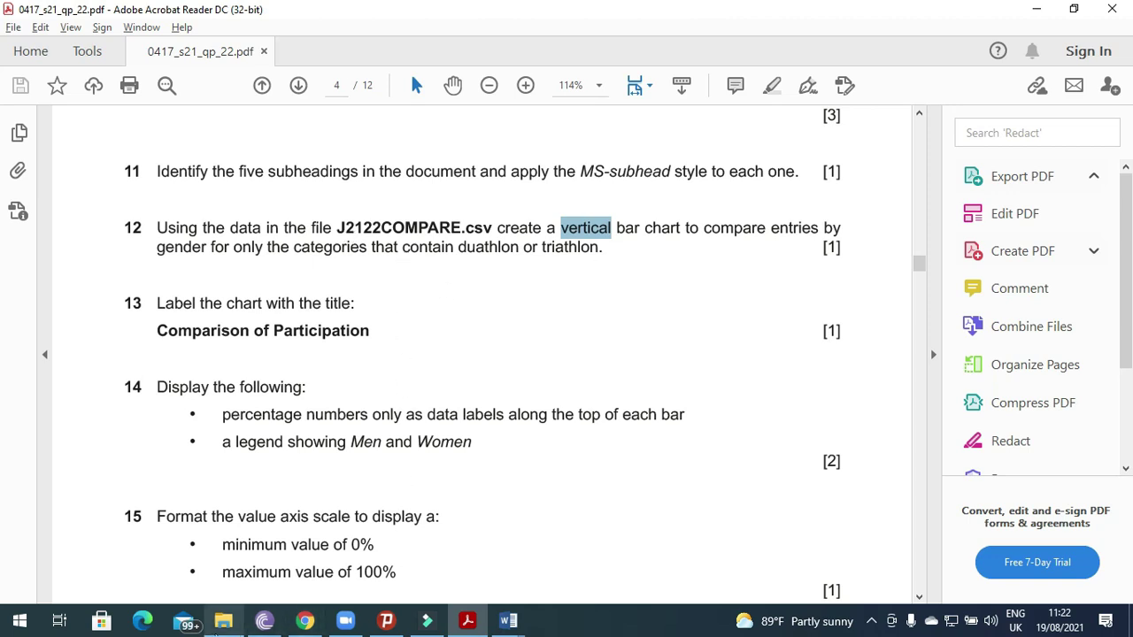
click(225, 626)
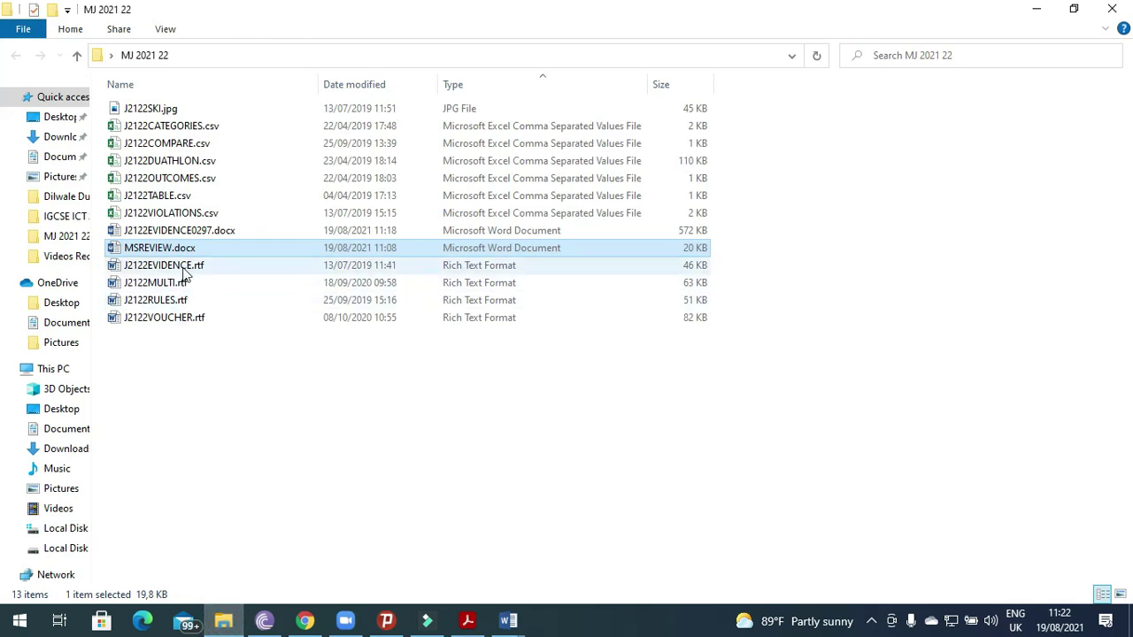
Open J2122COMPARE.csv in Excel, dismiss the activation notice, and check question 12's categories requirement
double_click(192, 142)
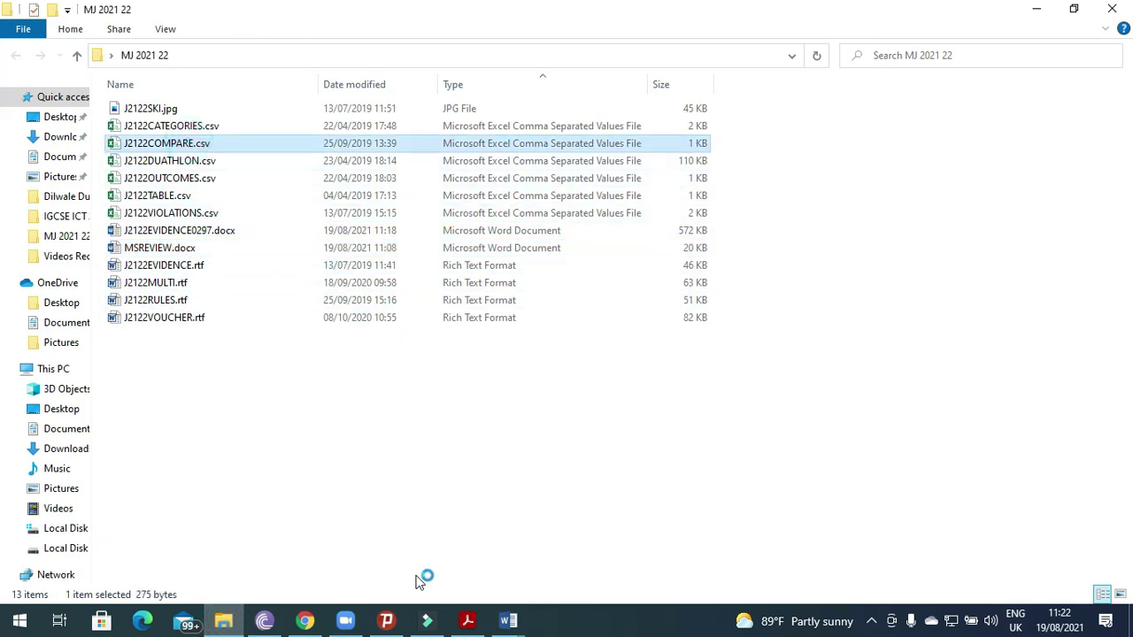
click(468, 622)
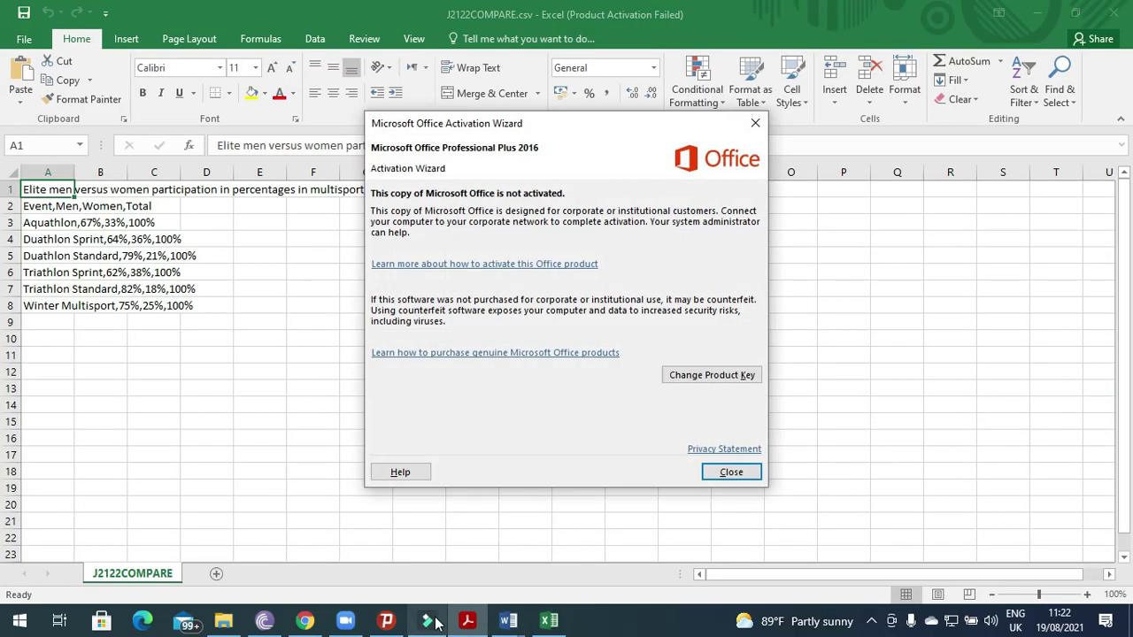
click(731, 472)
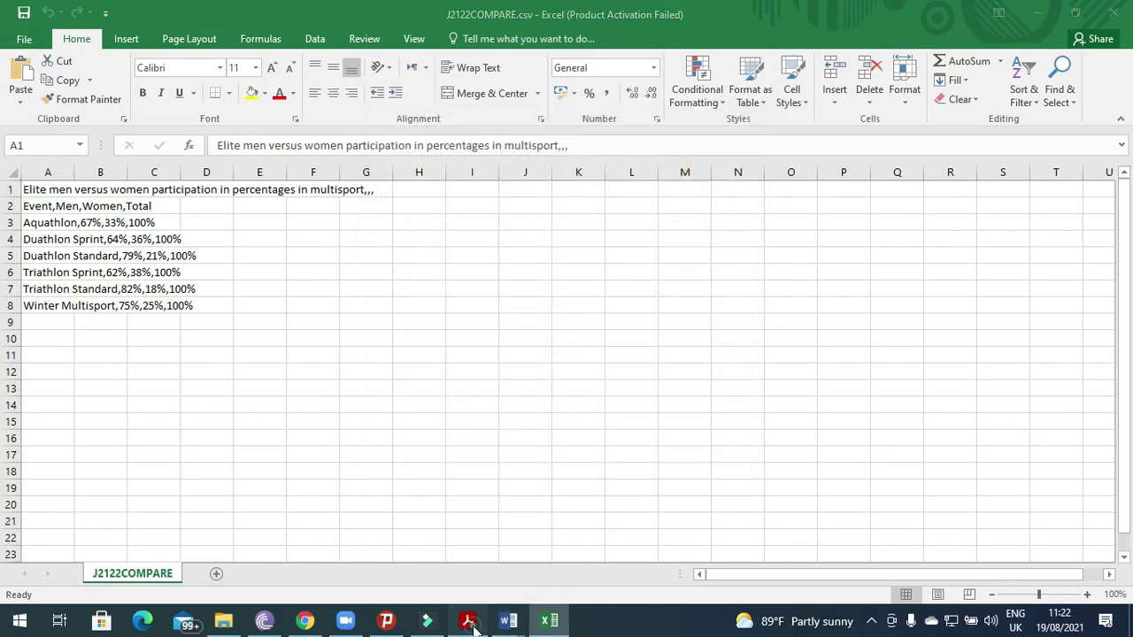
click(467, 621)
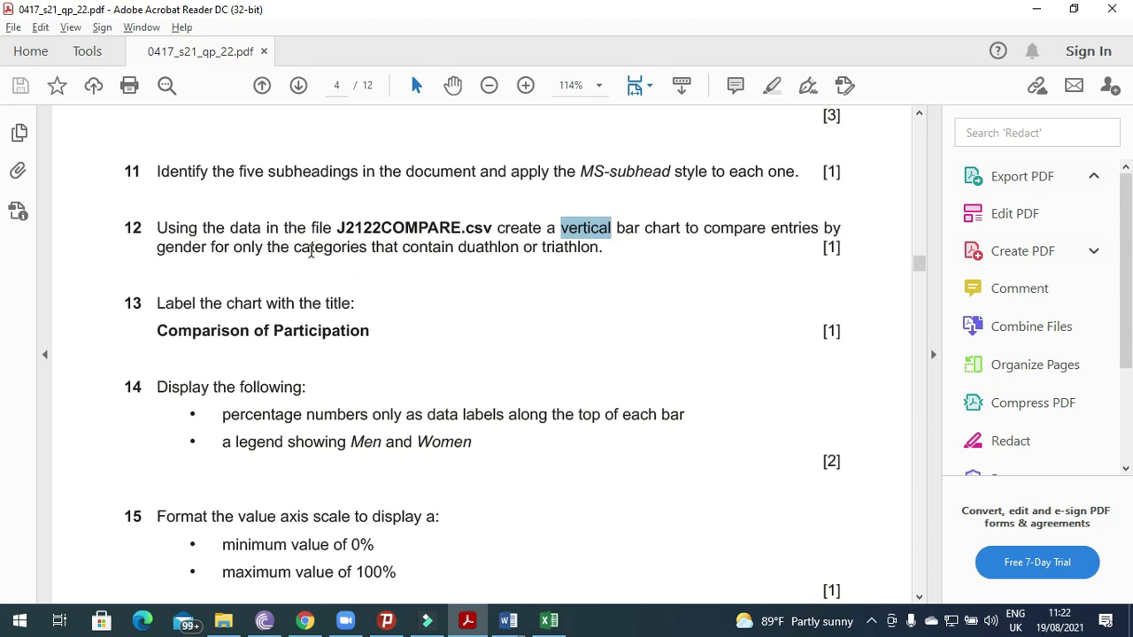
drag(230, 249, 606, 255)
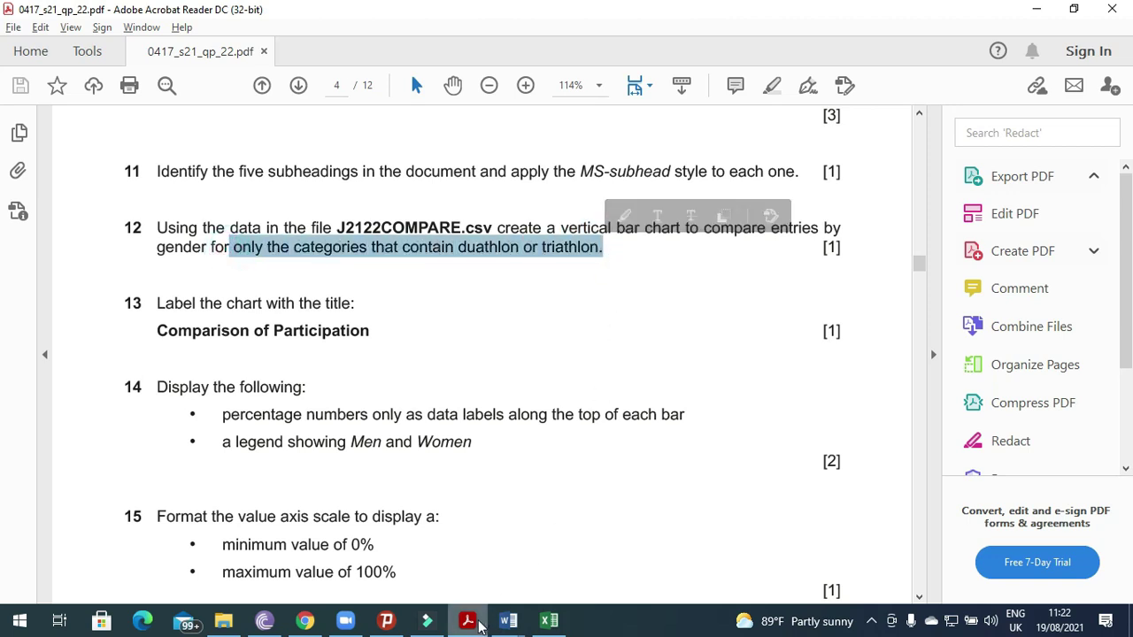
mouse_move(469, 623)
click(549, 621)
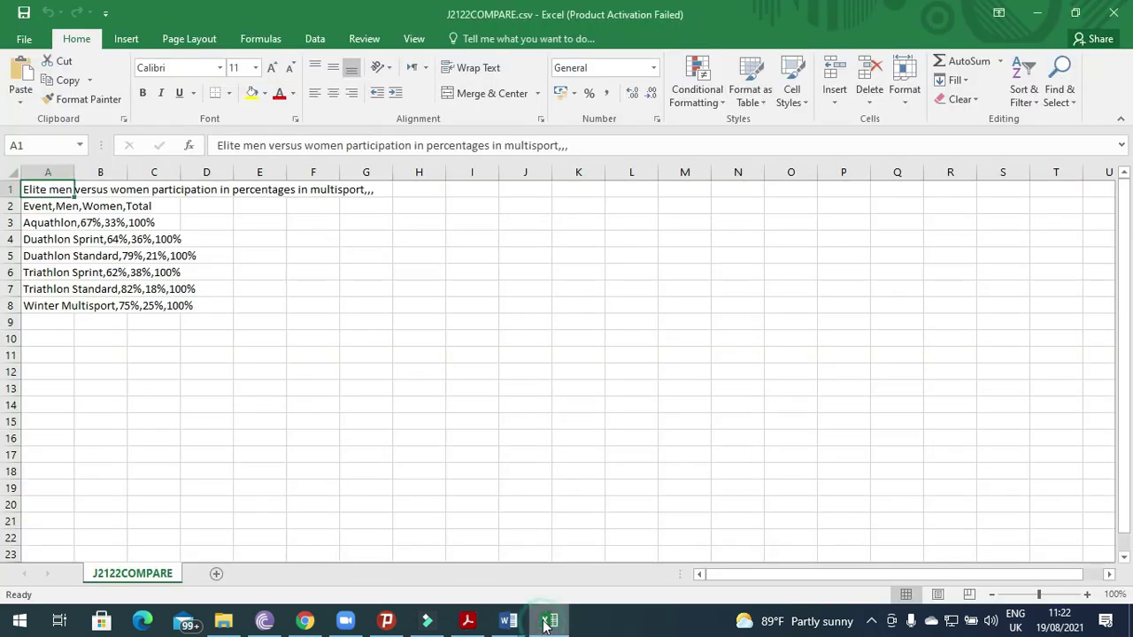
Try splitting column A with Text to Columns delimiters, then cancel the wizard
click(44, 171)
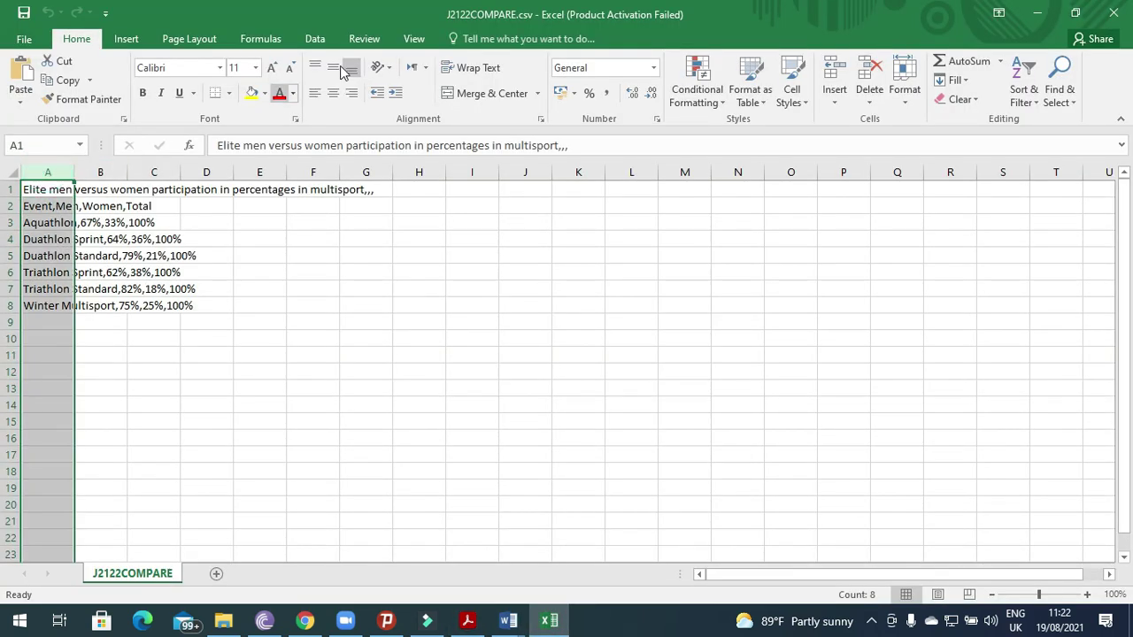
click(314, 39)
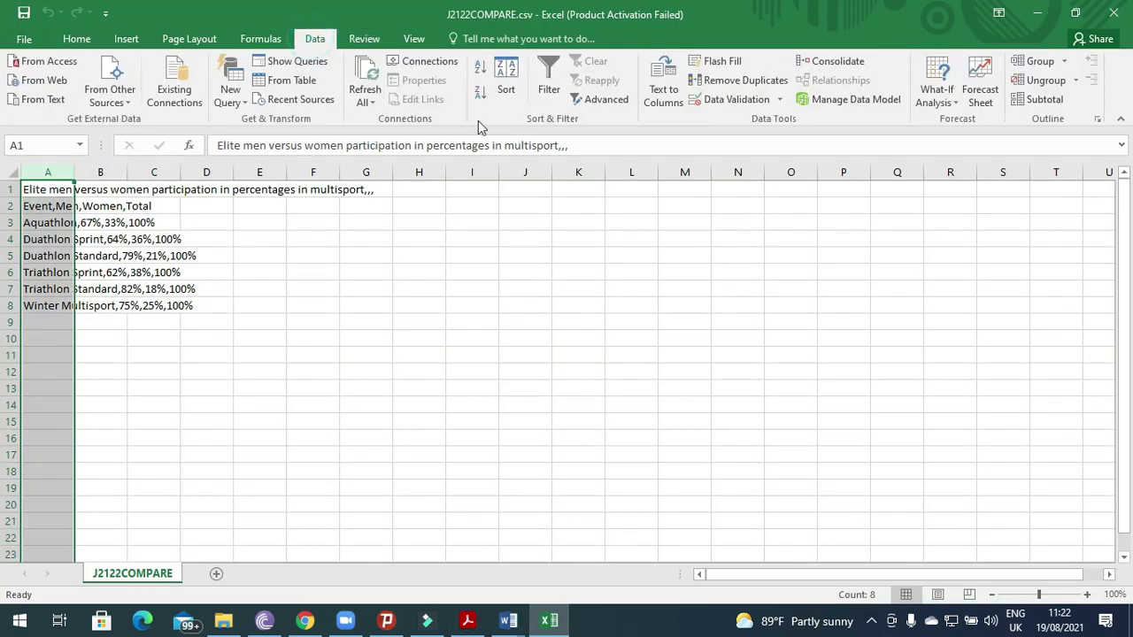
click(666, 100)
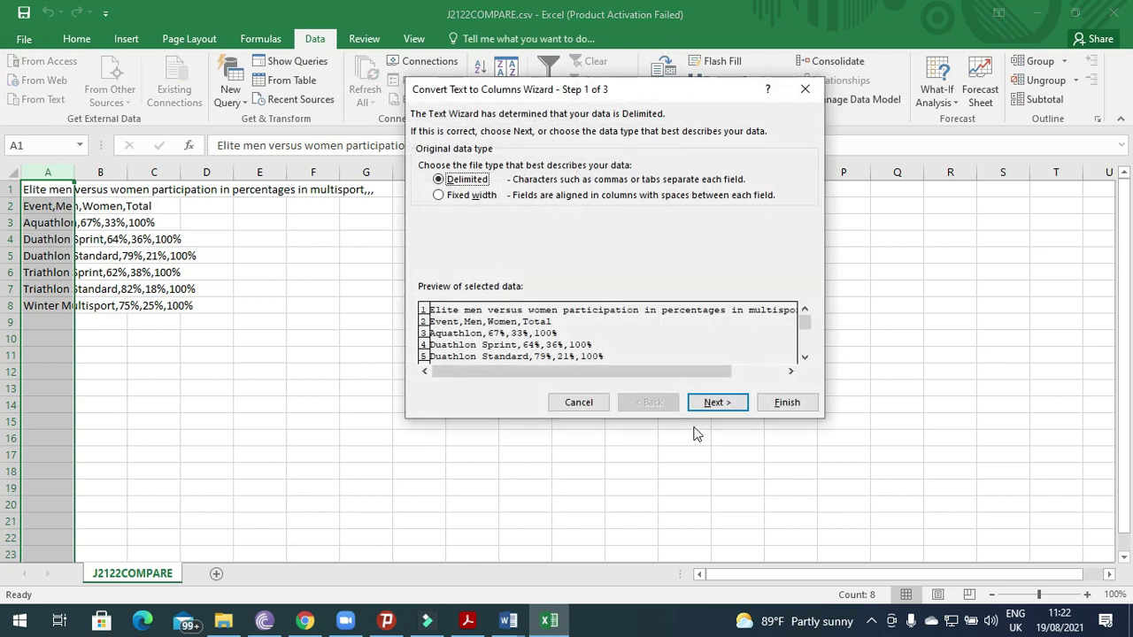
click(712, 403)
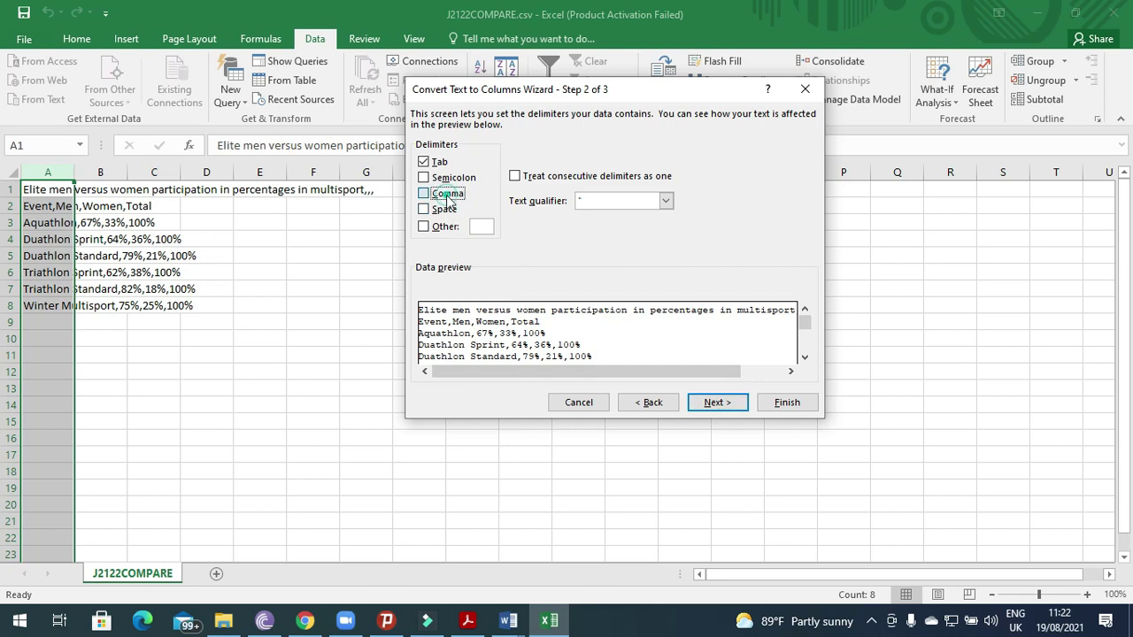
click(447, 197)
click(444, 178)
click(444, 193)
click(445, 193)
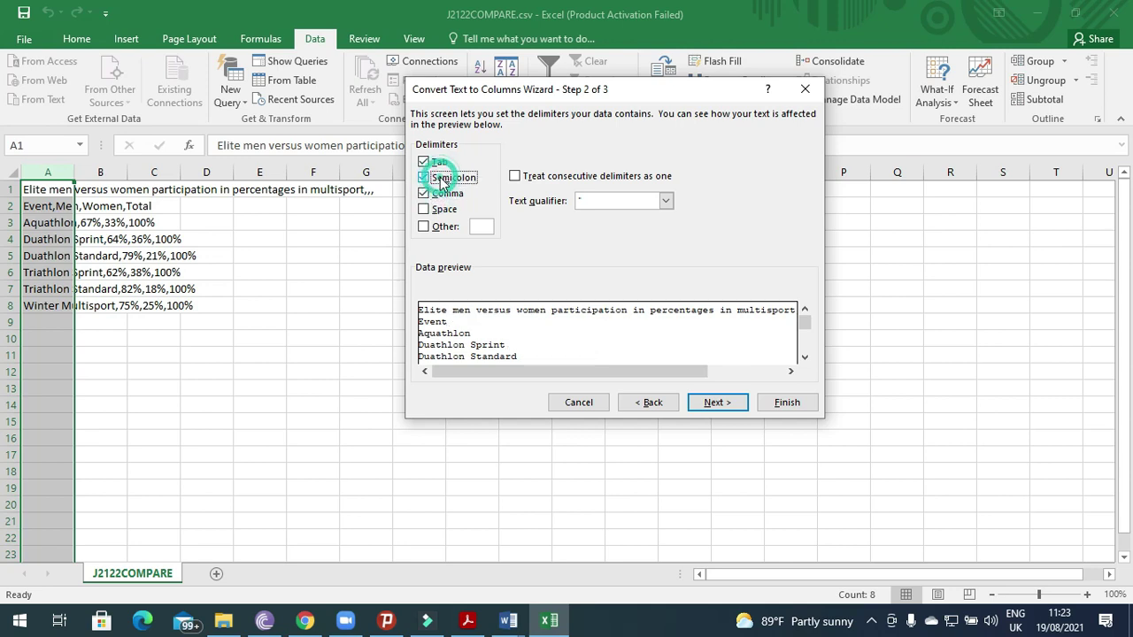
click(444, 194)
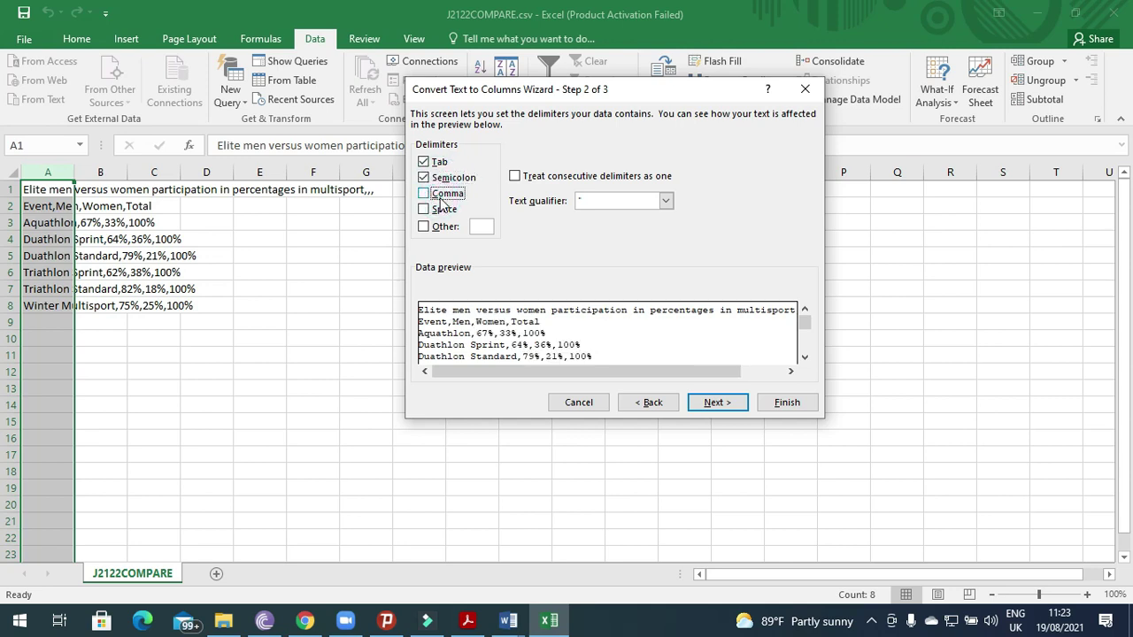
click(653, 405)
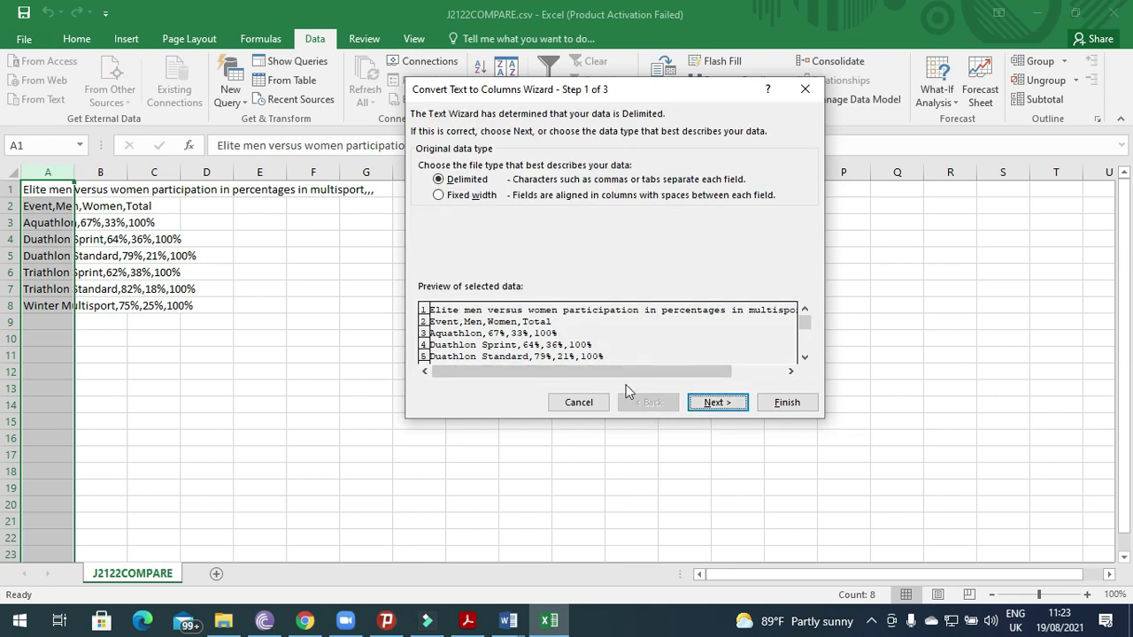
click(582, 402)
Autofit column A and close J2122COMPARE.csv without saving
click(535, 456)
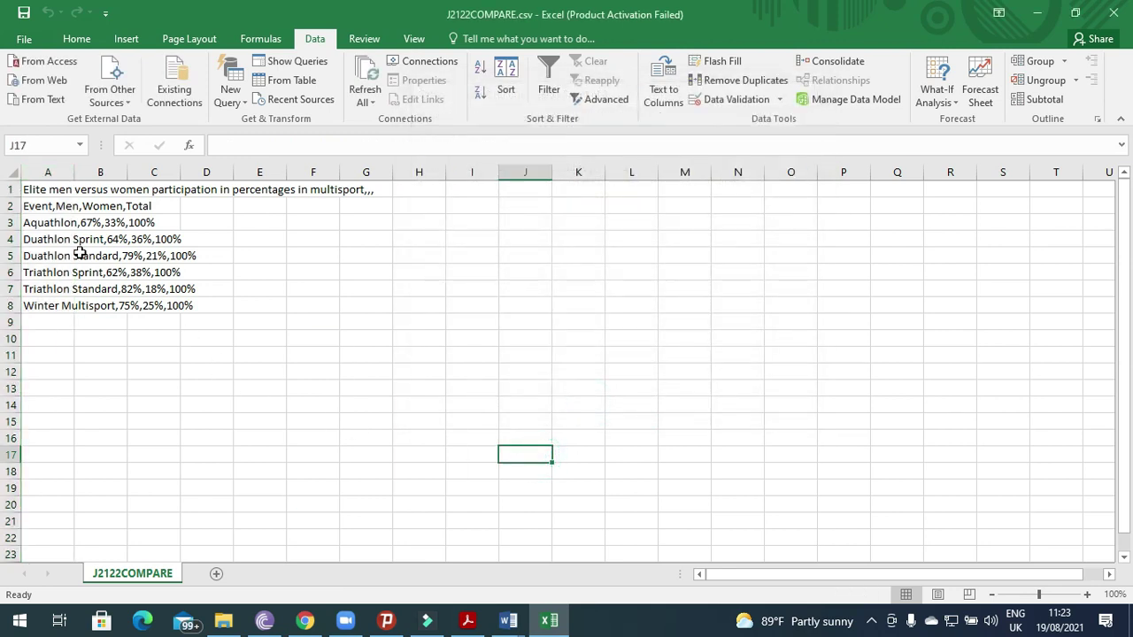
double_click(74, 173)
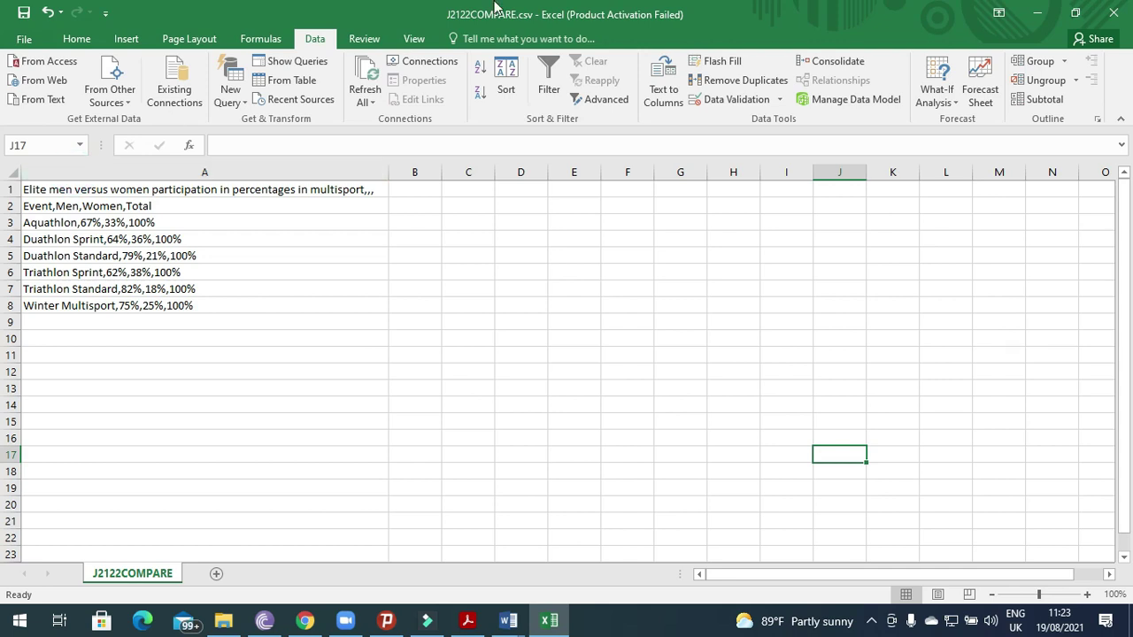
click(1128, 12)
click(566, 329)
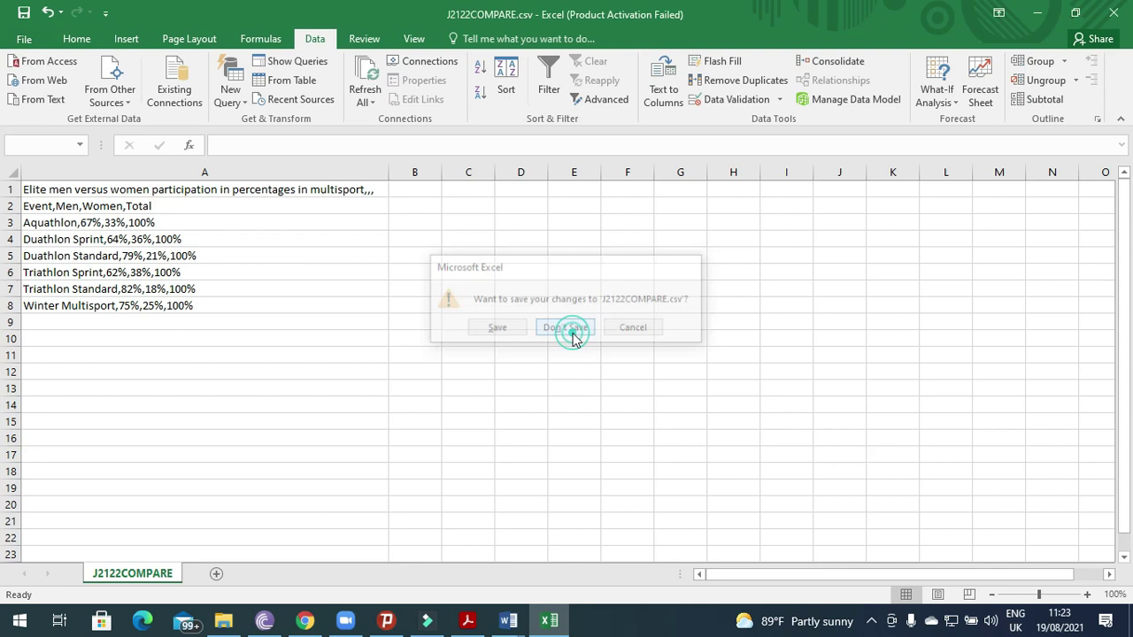
Duplicate J2122COMPARE.csv in the MJ 2021 22 folder
click(224, 621)
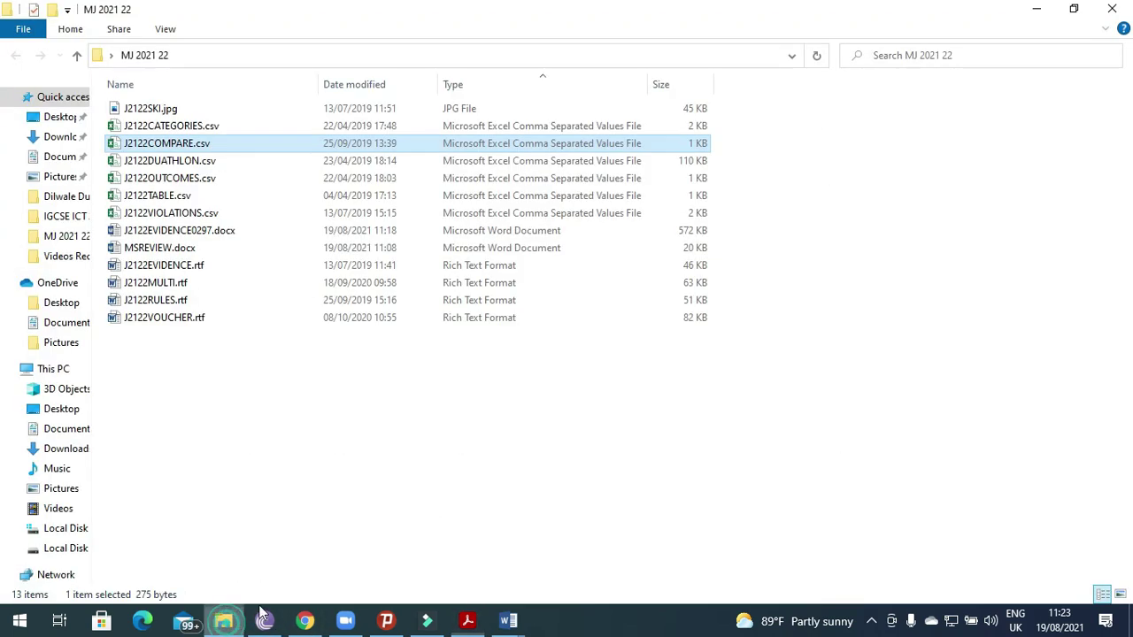
right_click(177, 148)
click(217, 496)
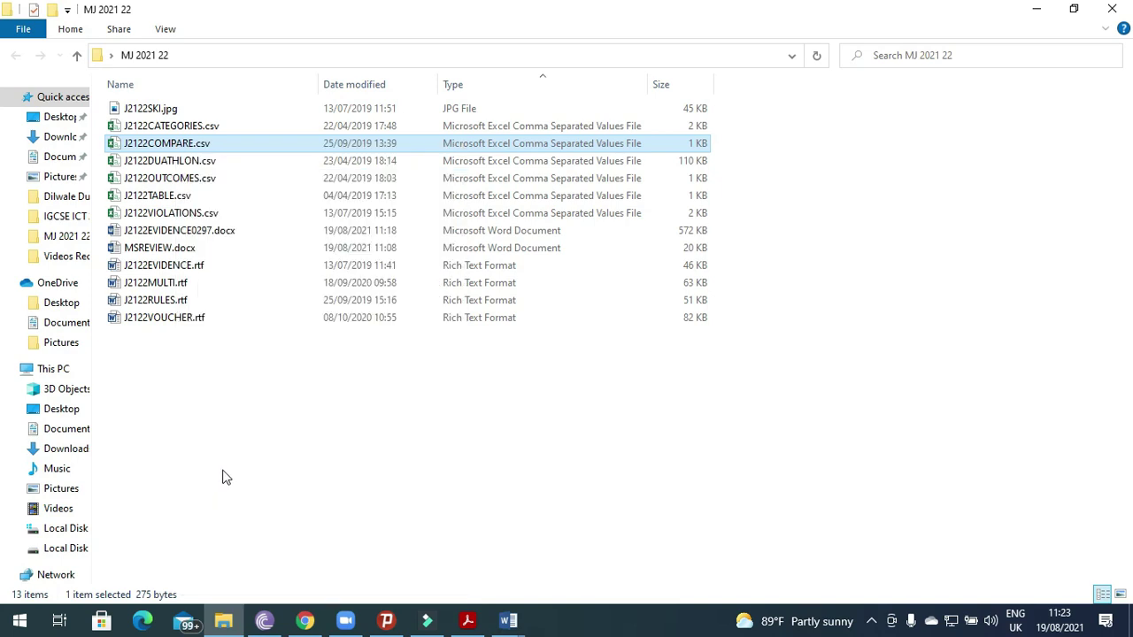
right_click(226, 462)
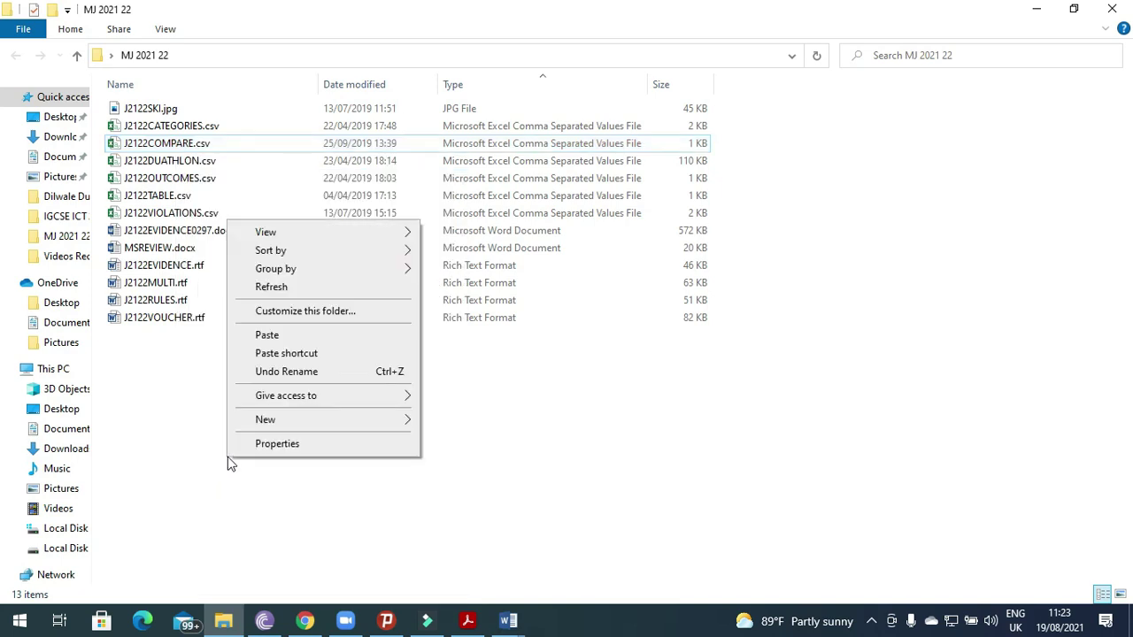
click(278, 338)
Rename the copy to J2122COMPARE - Copy.TXT, confirming the extension change
right_click(231, 145)
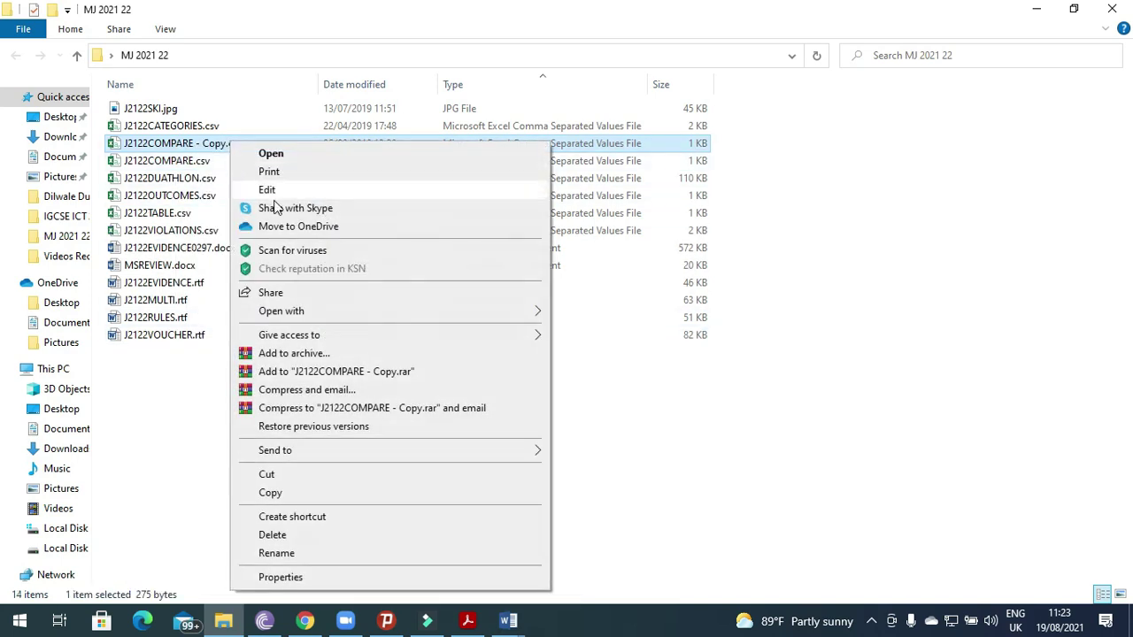
click(292, 553)
click(254, 143)
key(BackSpace)
text(TXT)
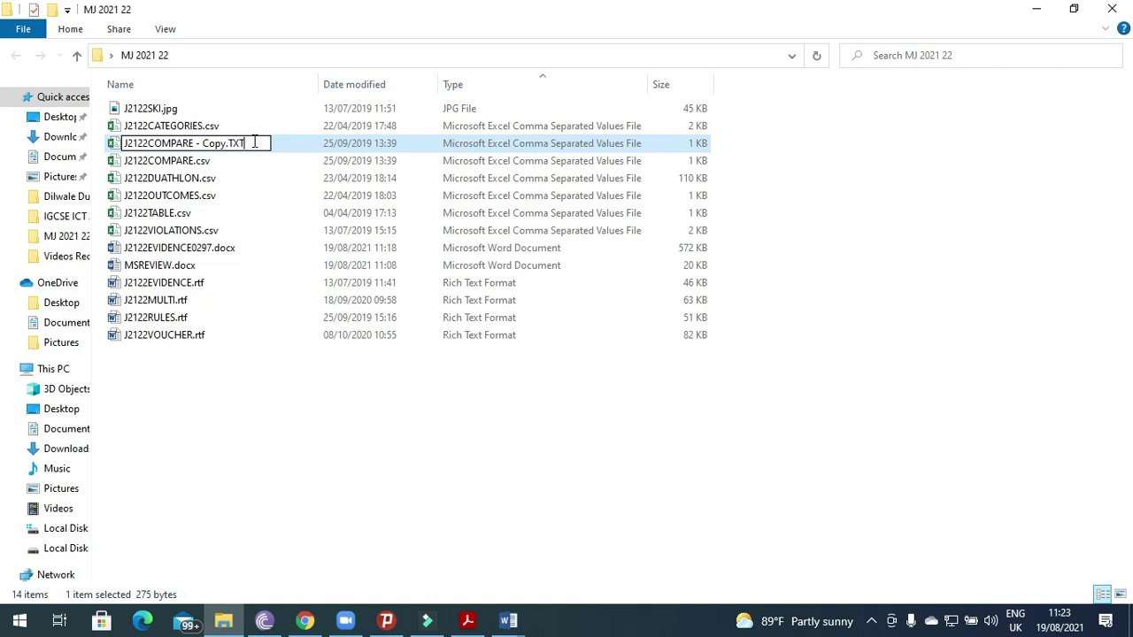
click(220, 442)
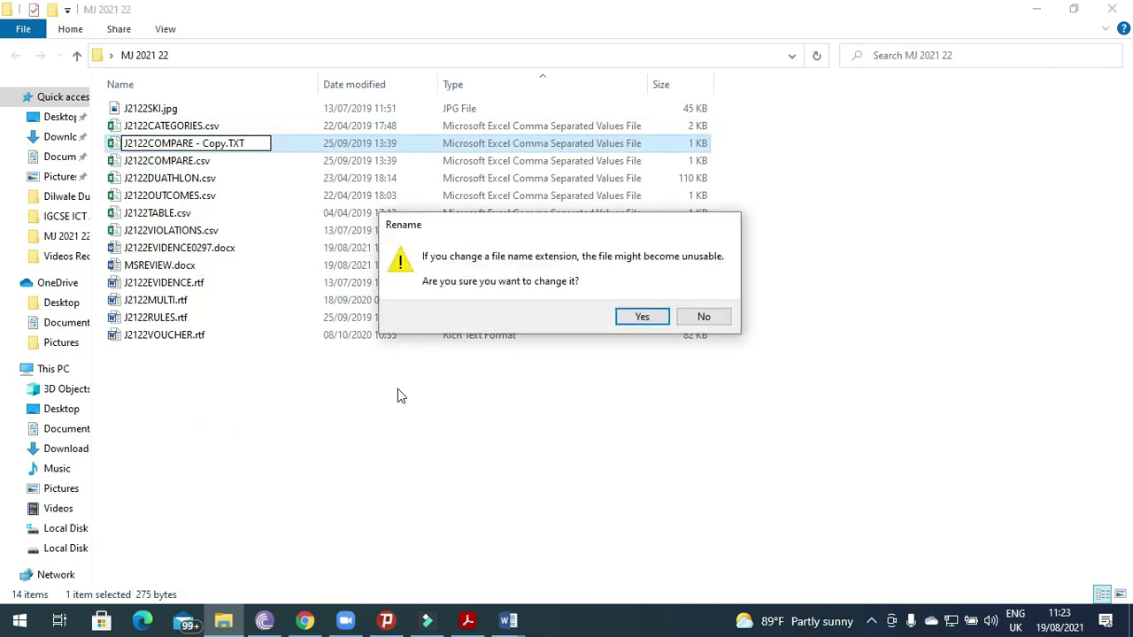
click(664, 320)
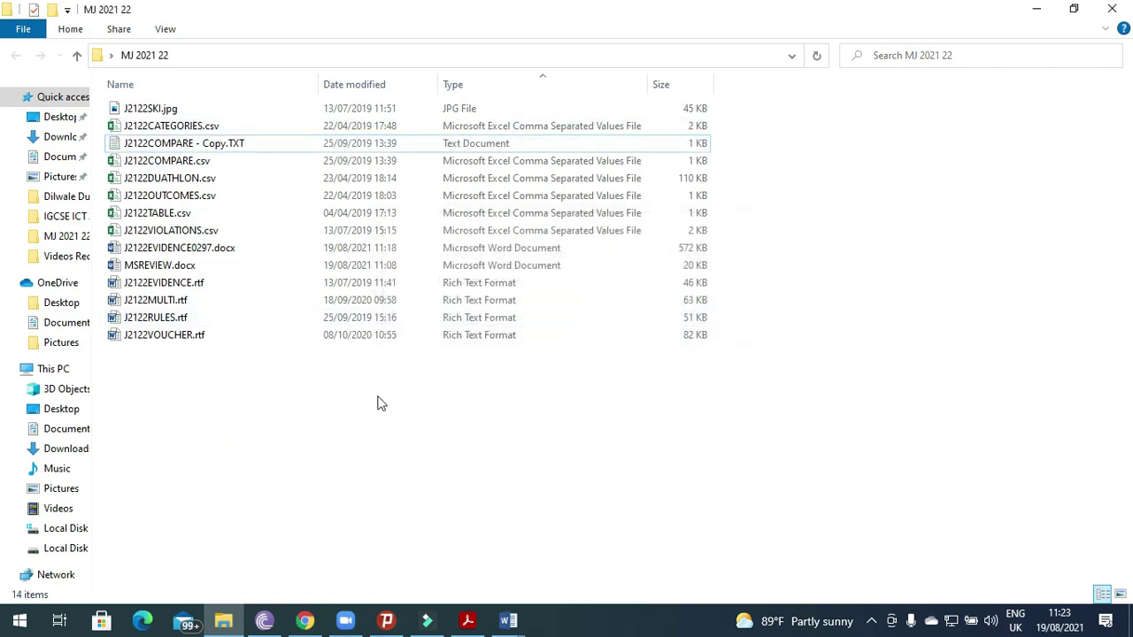
click(16, 632)
Launch Excel 2016 and browse to the Desktop's MJ 2021 22 folder
text(EX)
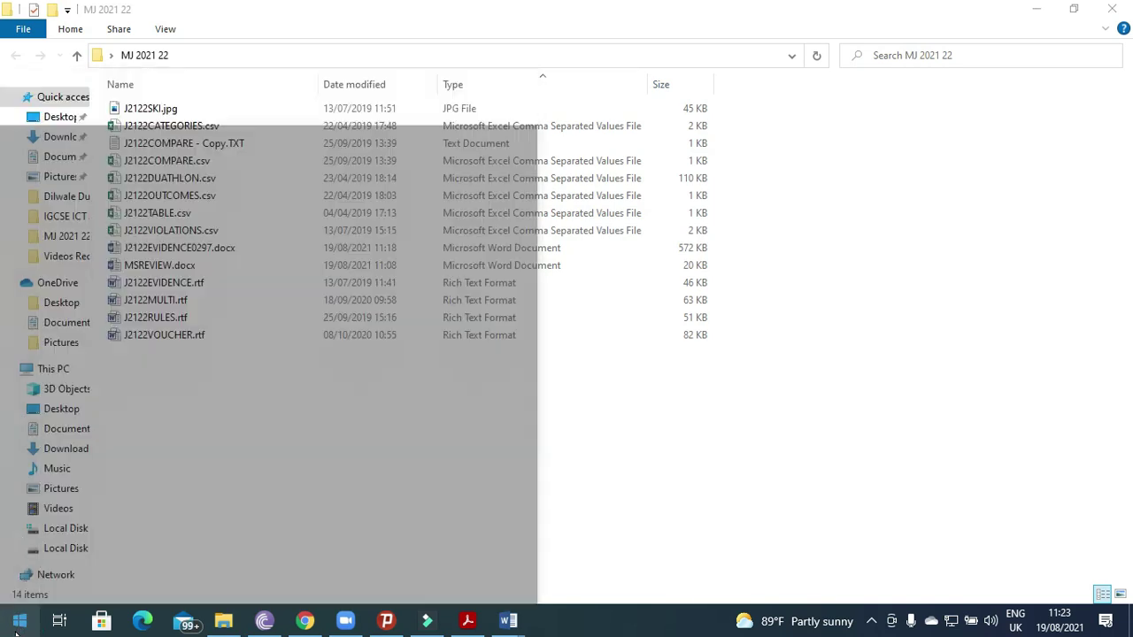
text(CEL)
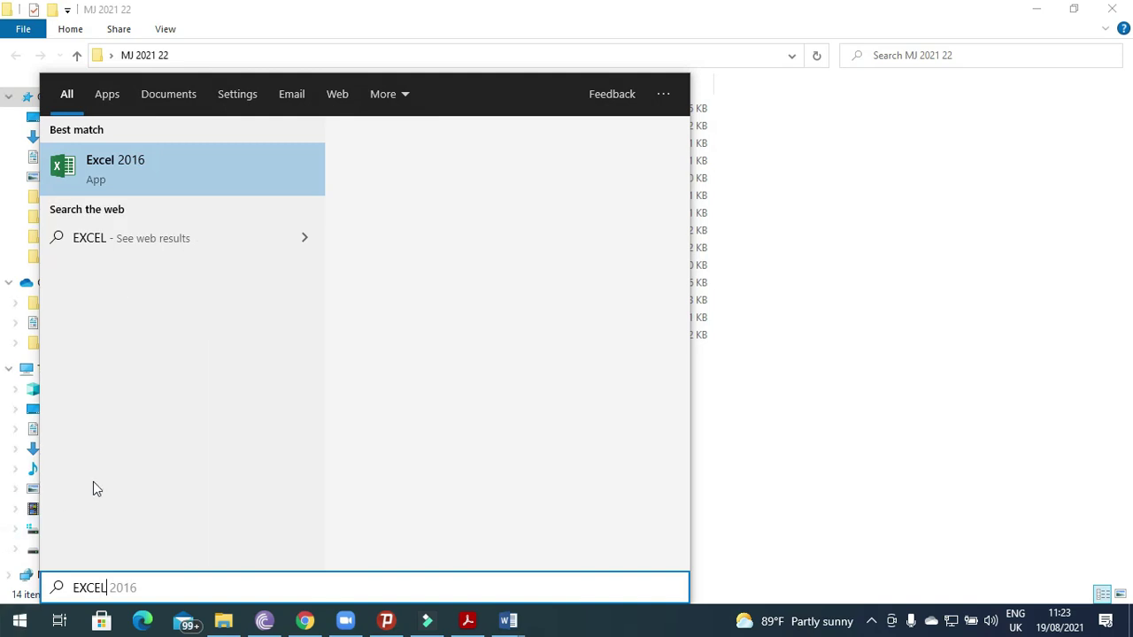
click(118, 170)
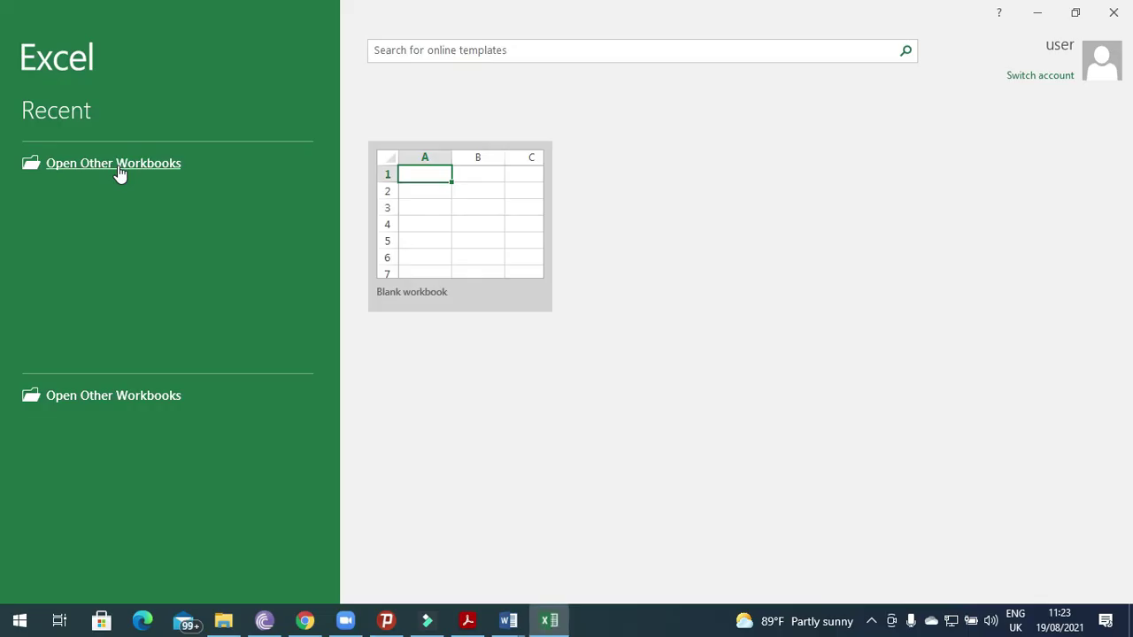
click(731, 471)
click(137, 551)
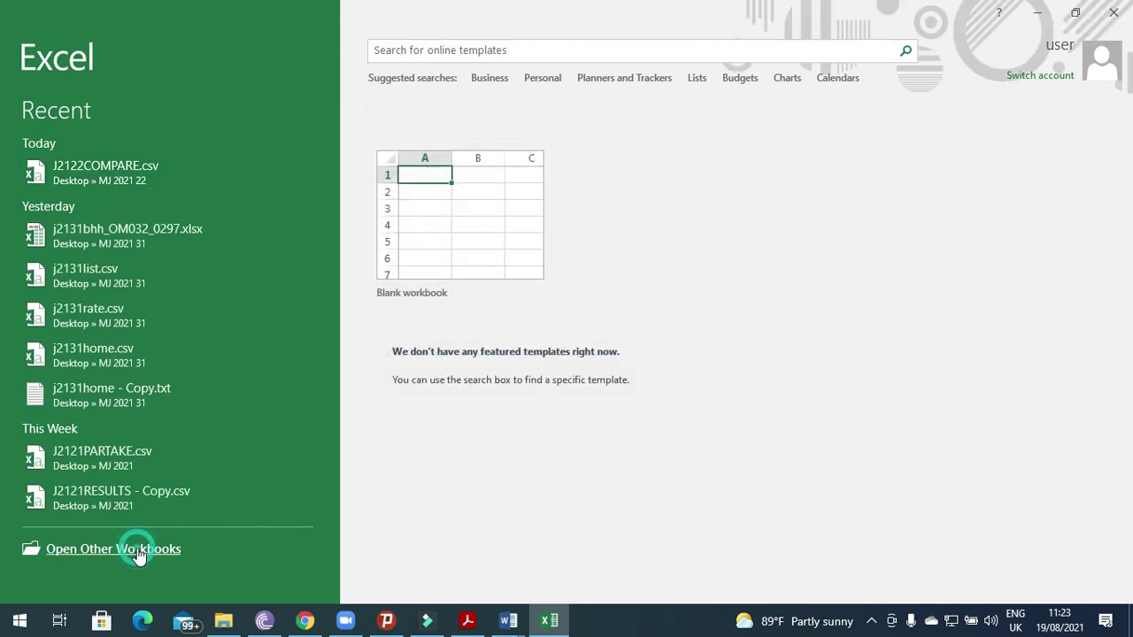
click(209, 328)
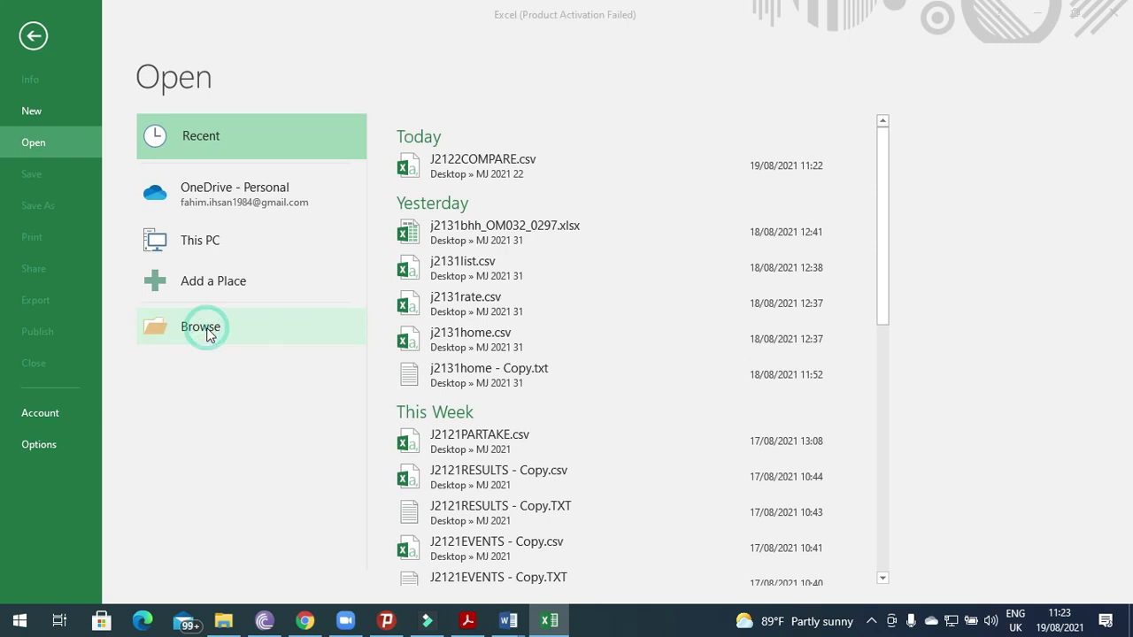
click(71, 162)
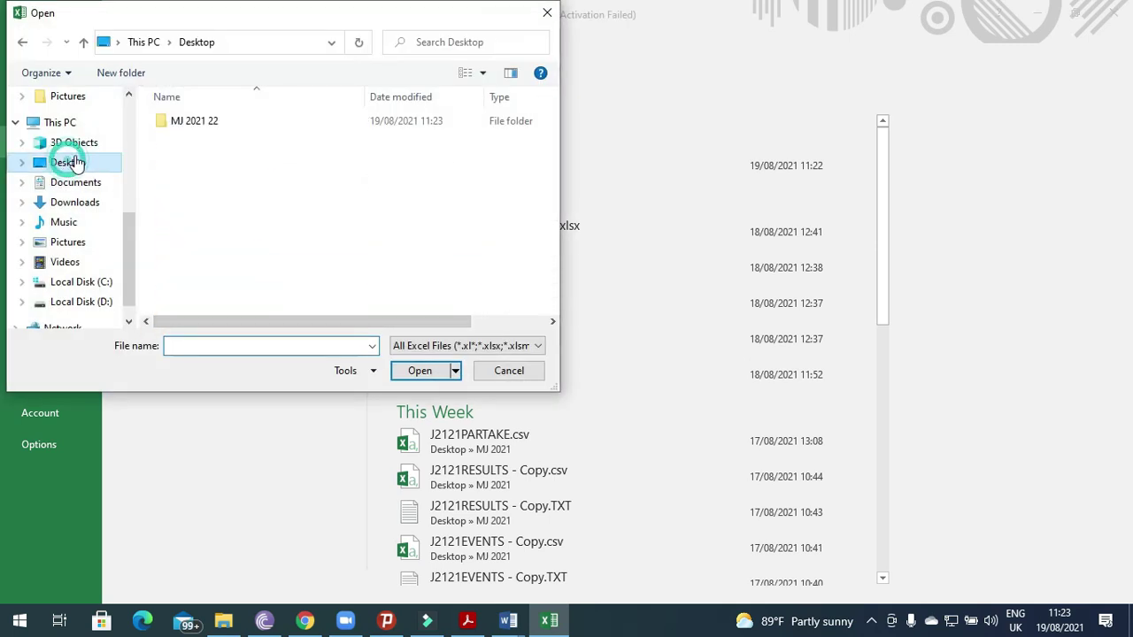
click(193, 121)
double_click(195, 123)
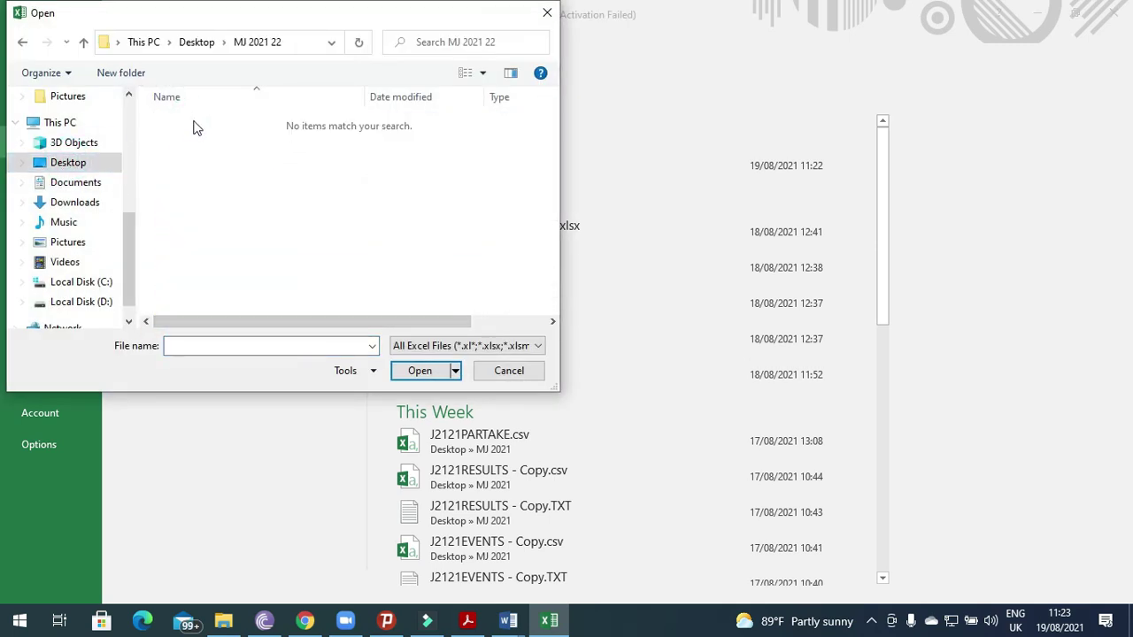
Open J2122COMPARE - Copy.TXT with All Files shown, importing it comma-delimited
click(419, 345)
click(418, 362)
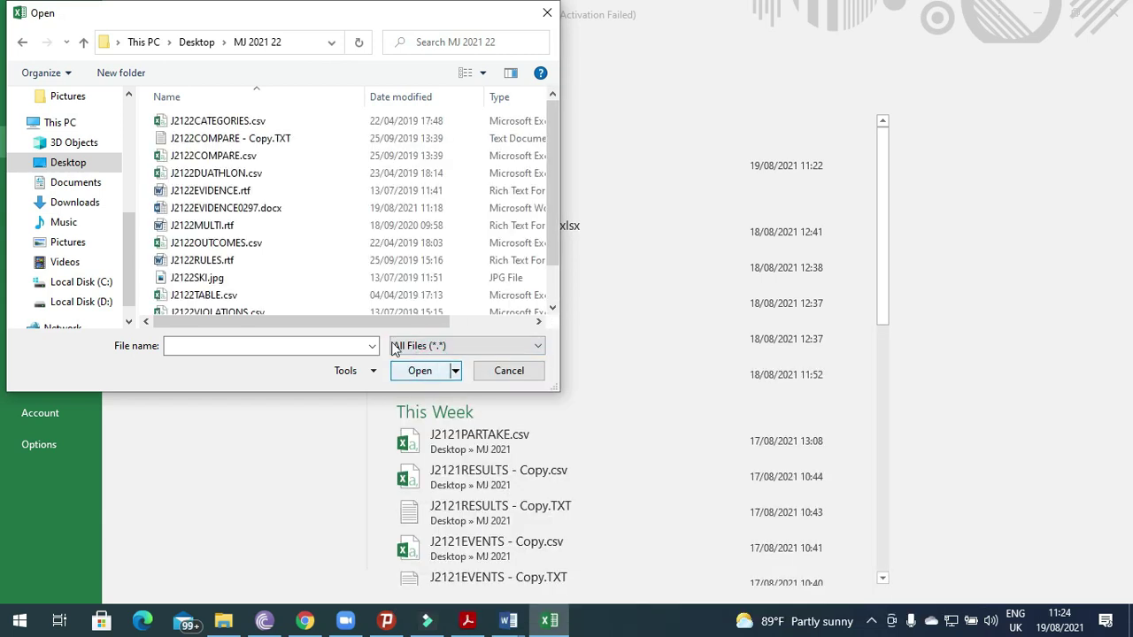
click(285, 140)
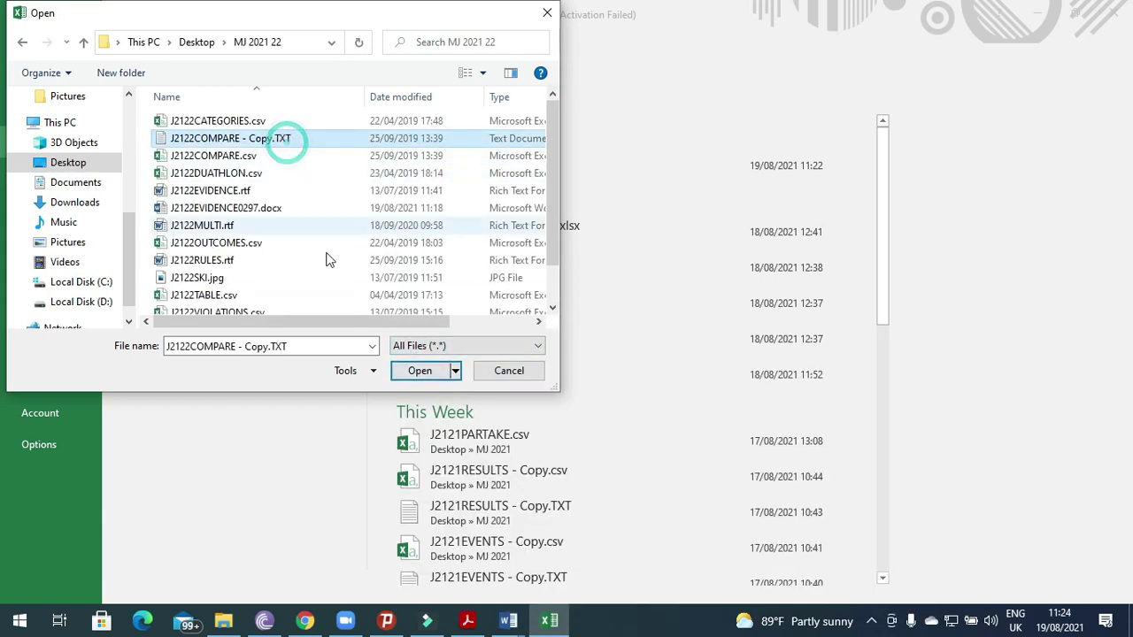
click(423, 375)
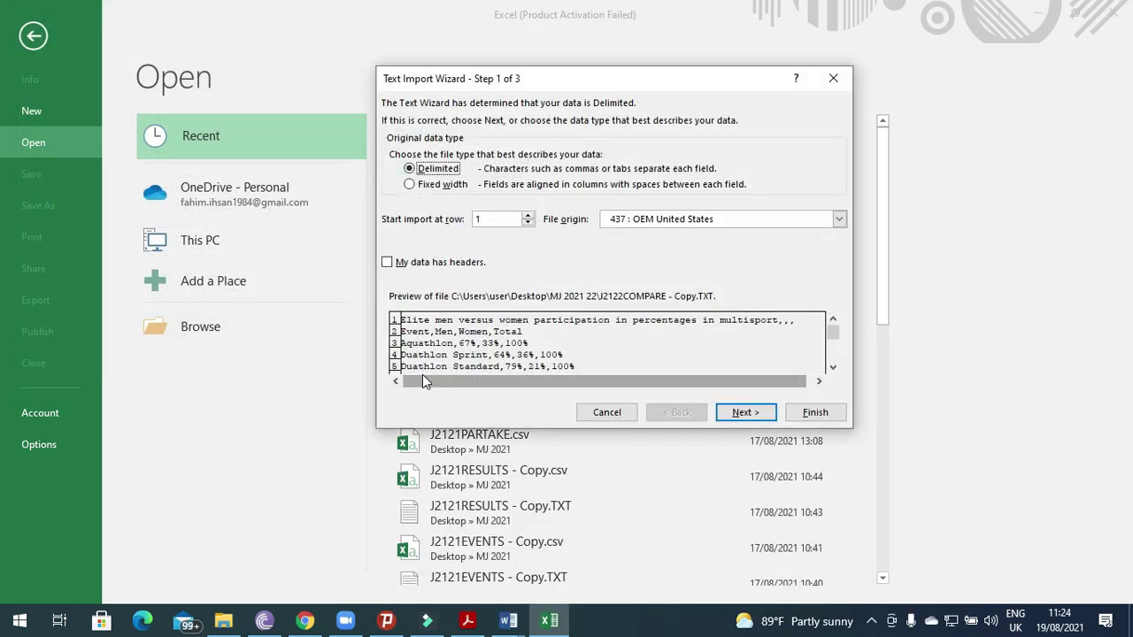
click(745, 412)
click(418, 183)
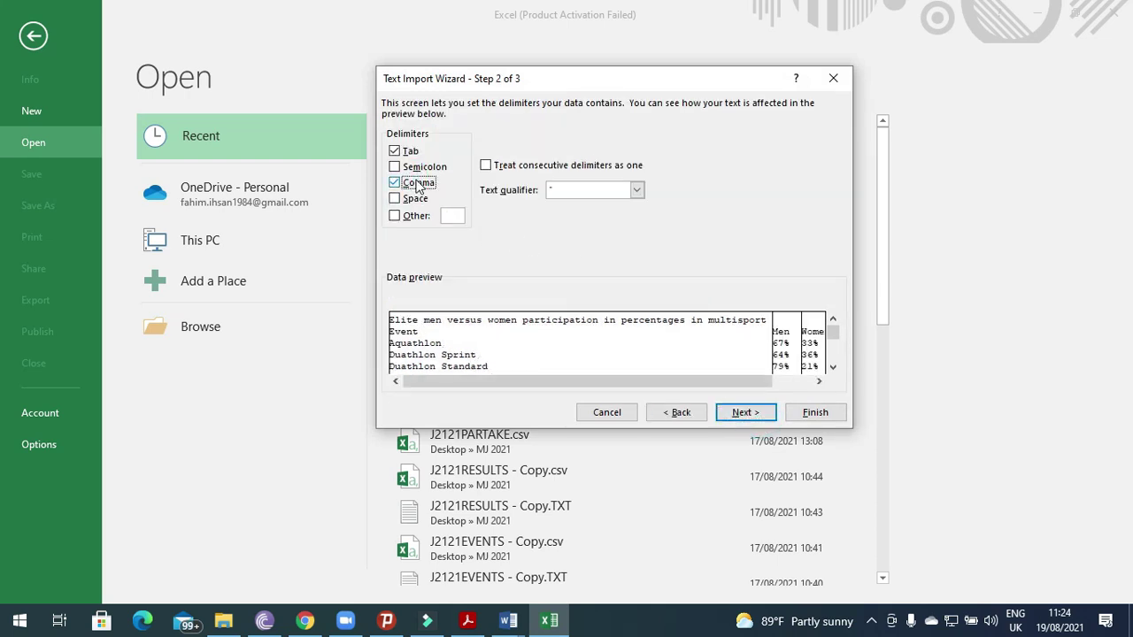
click(745, 415)
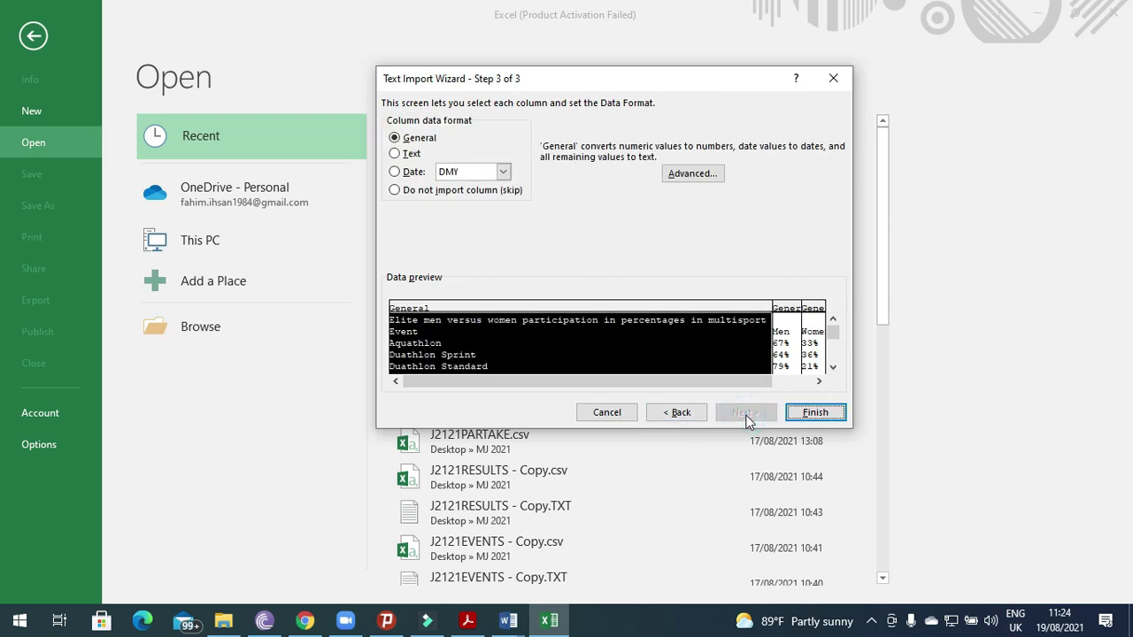
click(815, 412)
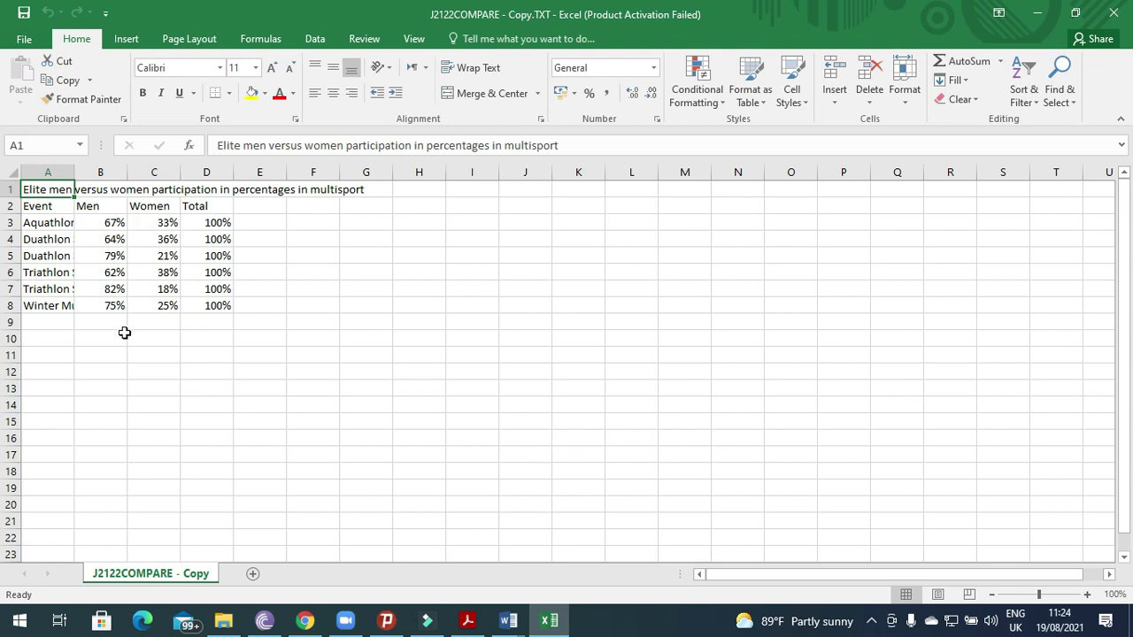
Autofit column A to show full event names, then return to the exam paper
double_click(74, 172)
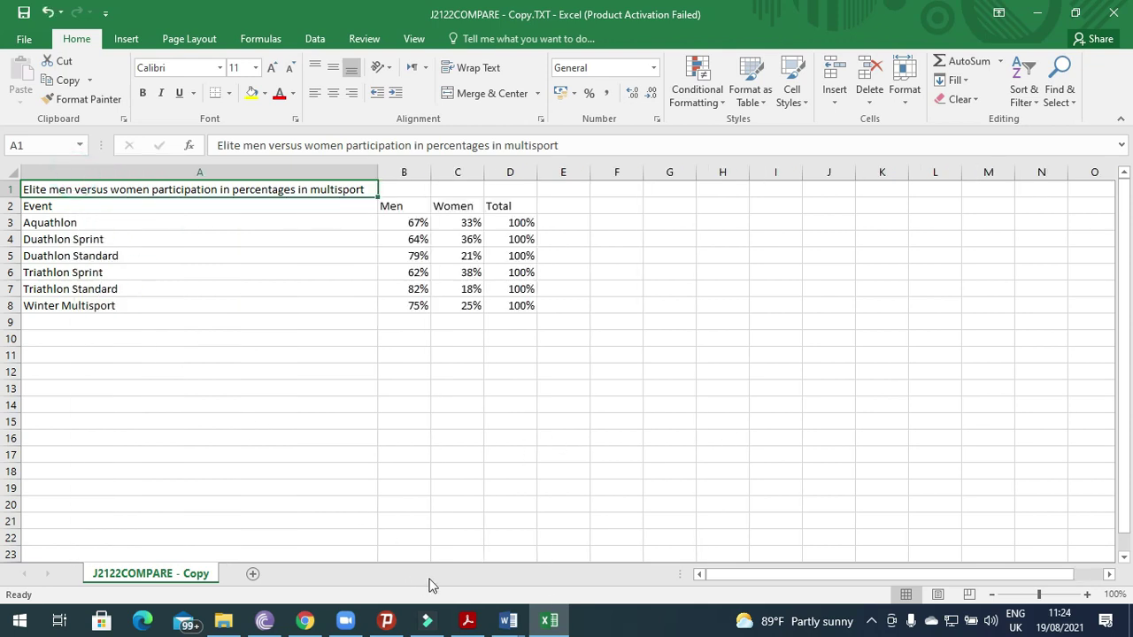
click(468, 621)
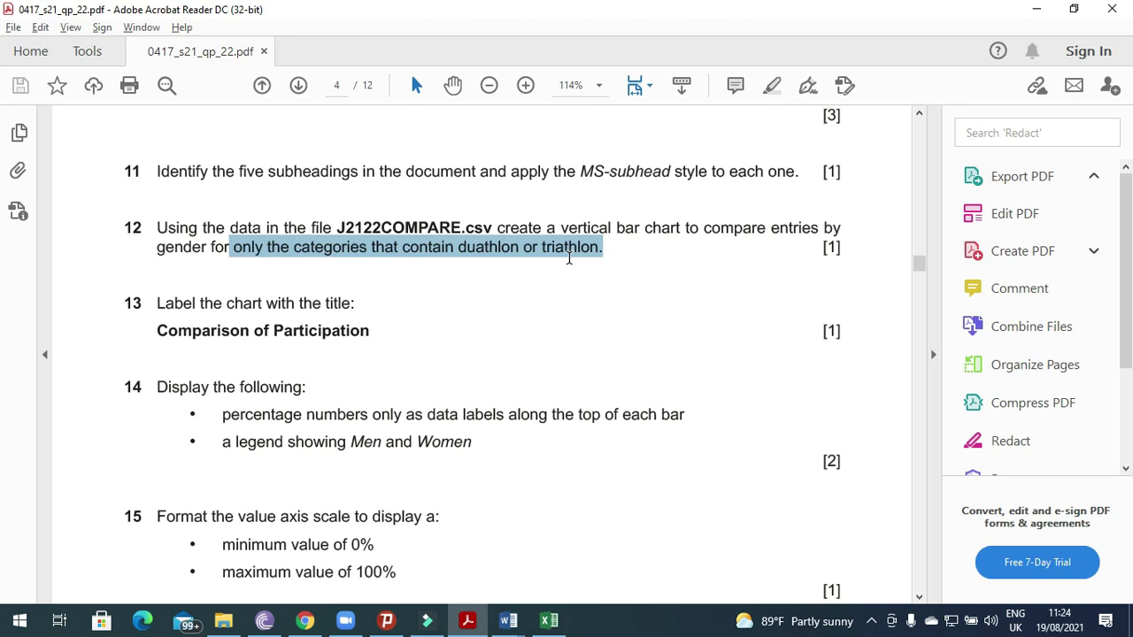
Bring the J2122COMPARE men/women percentage spreadsheet to the front in Excel
click(549, 621)
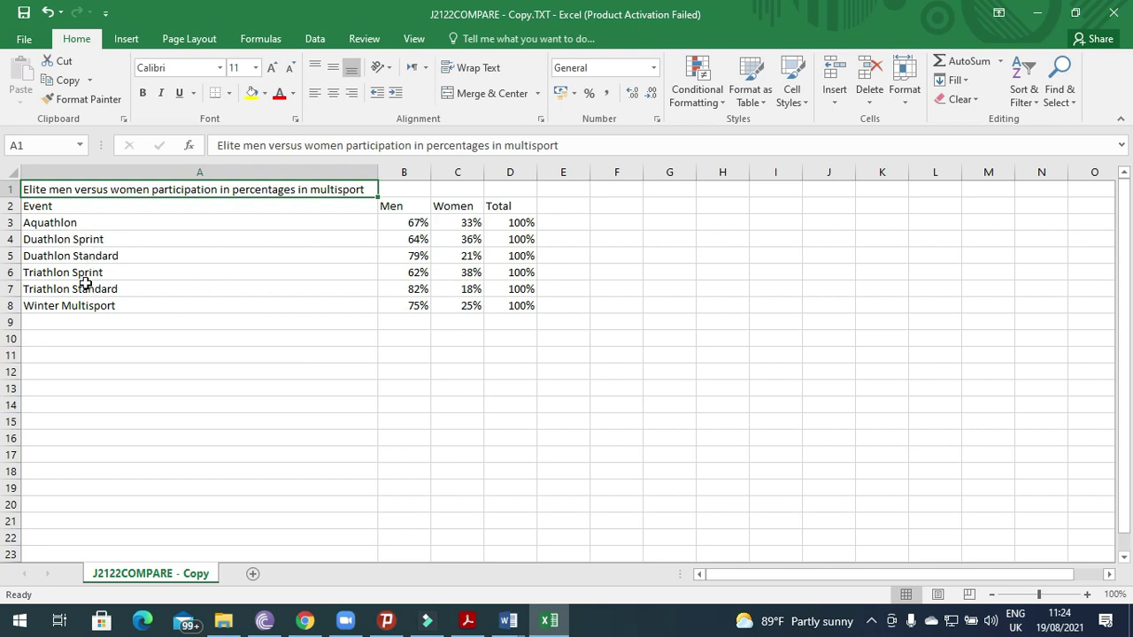
click(547, 625)
click(549, 625)
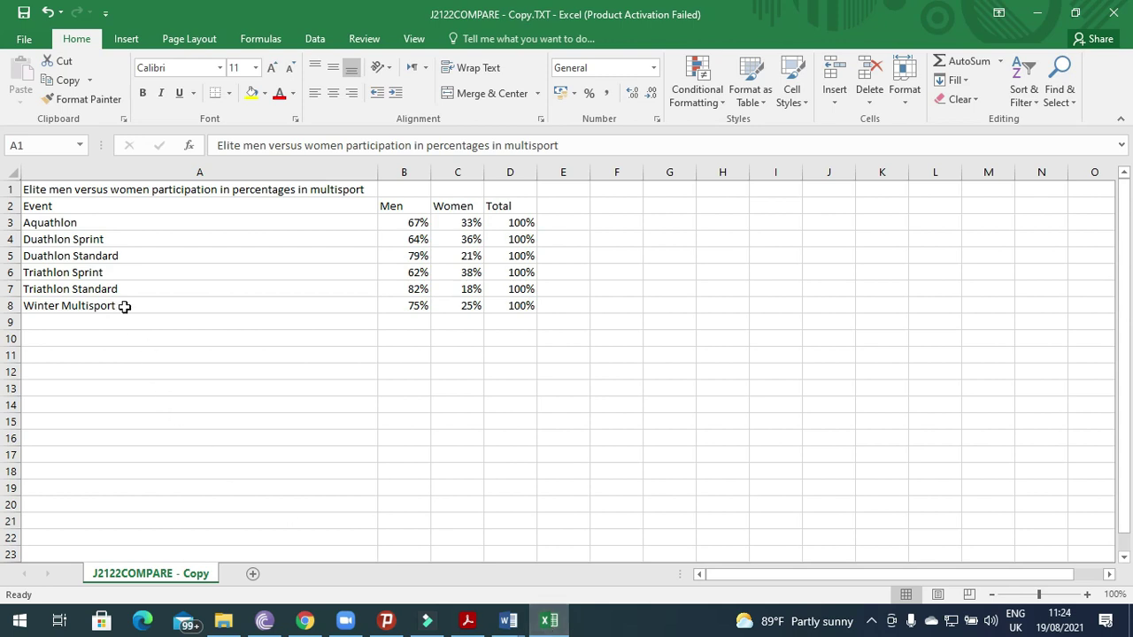
drag(72, 238, 512, 287)
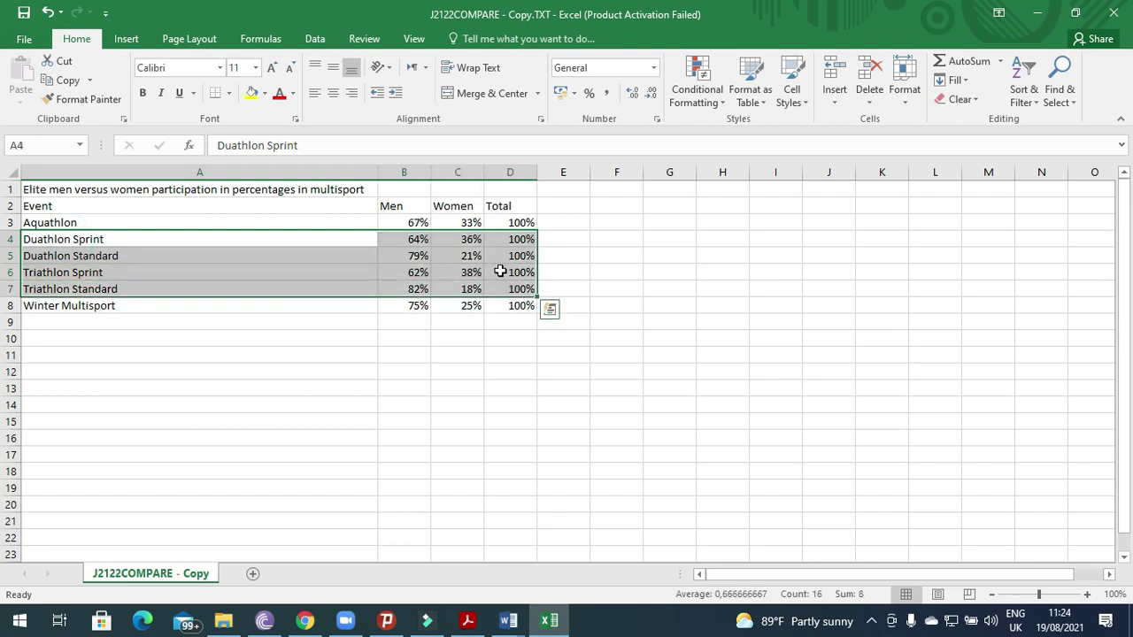
click(133, 41)
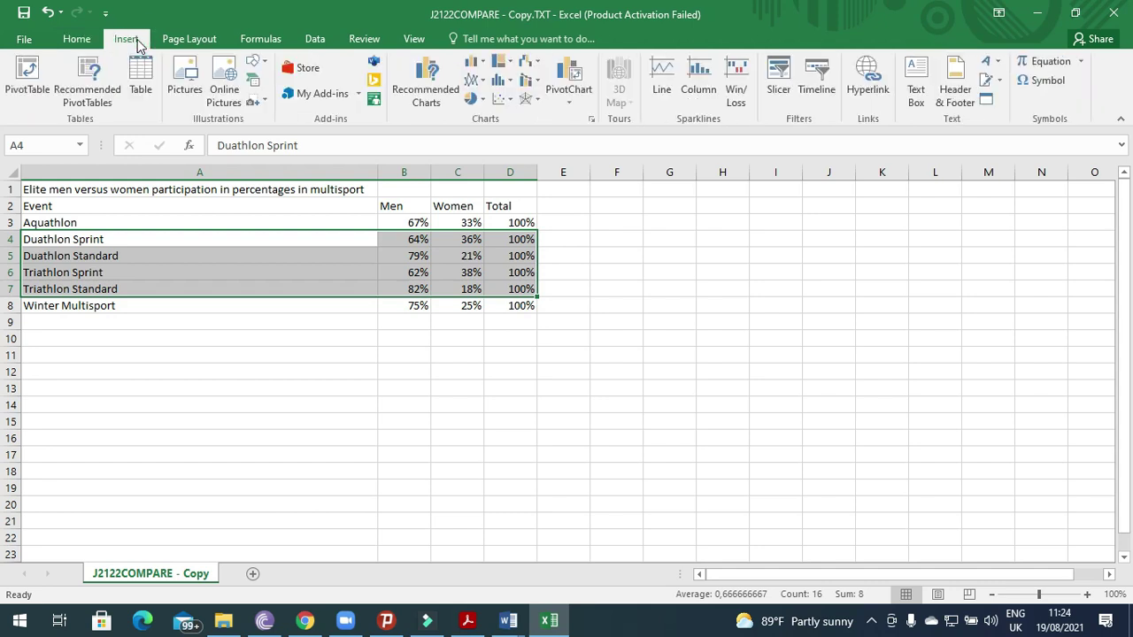
click(489, 68)
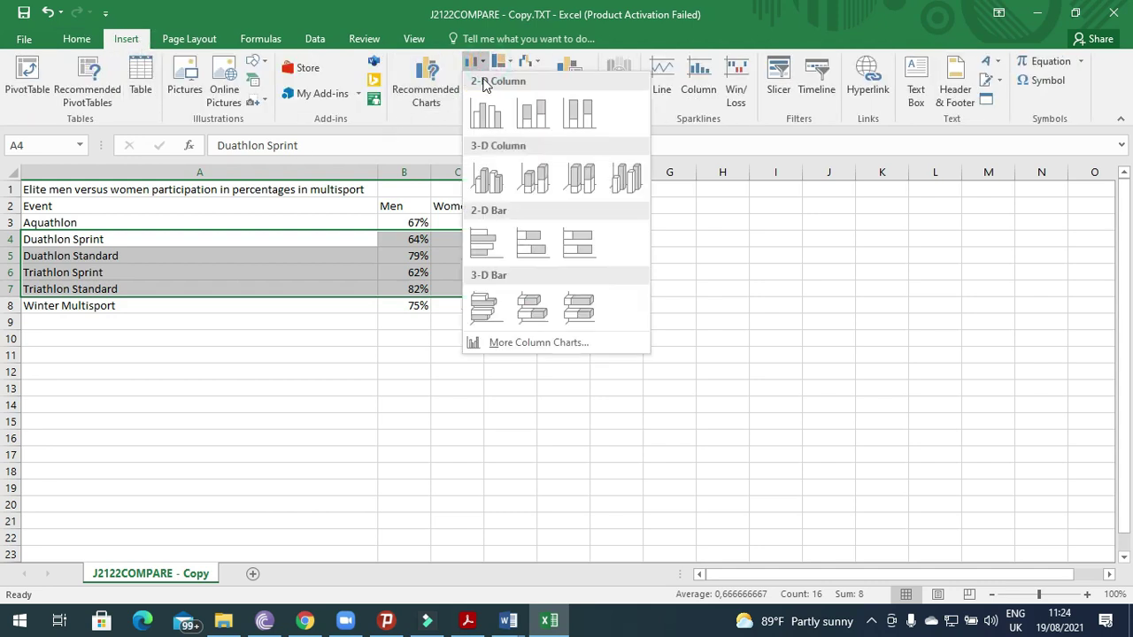
click(484, 113)
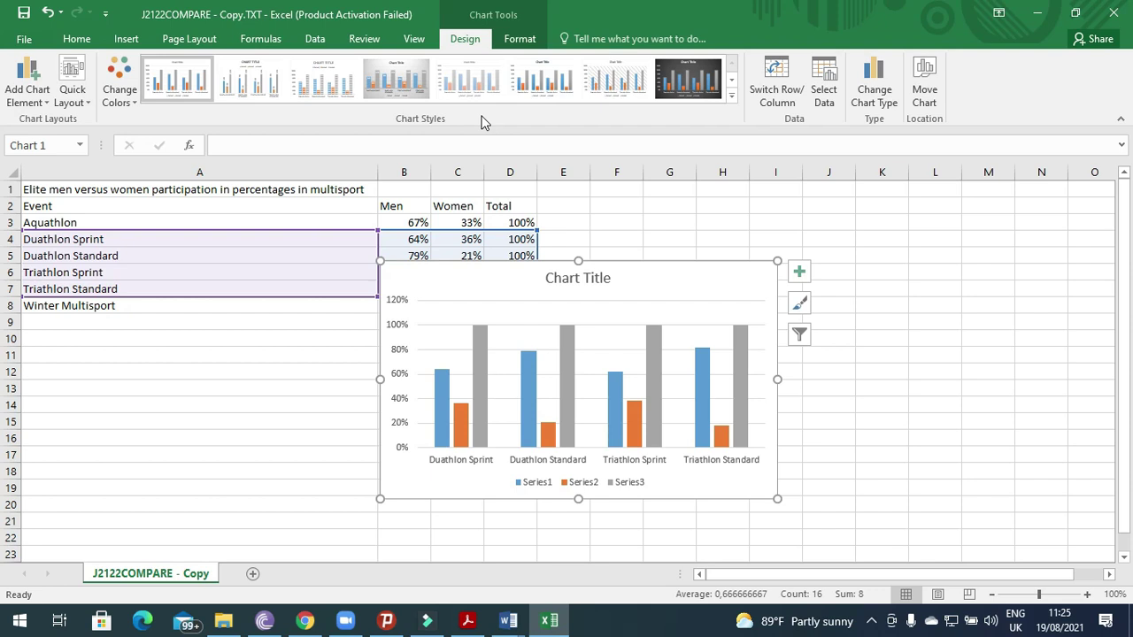
mouse_move(483, 386)
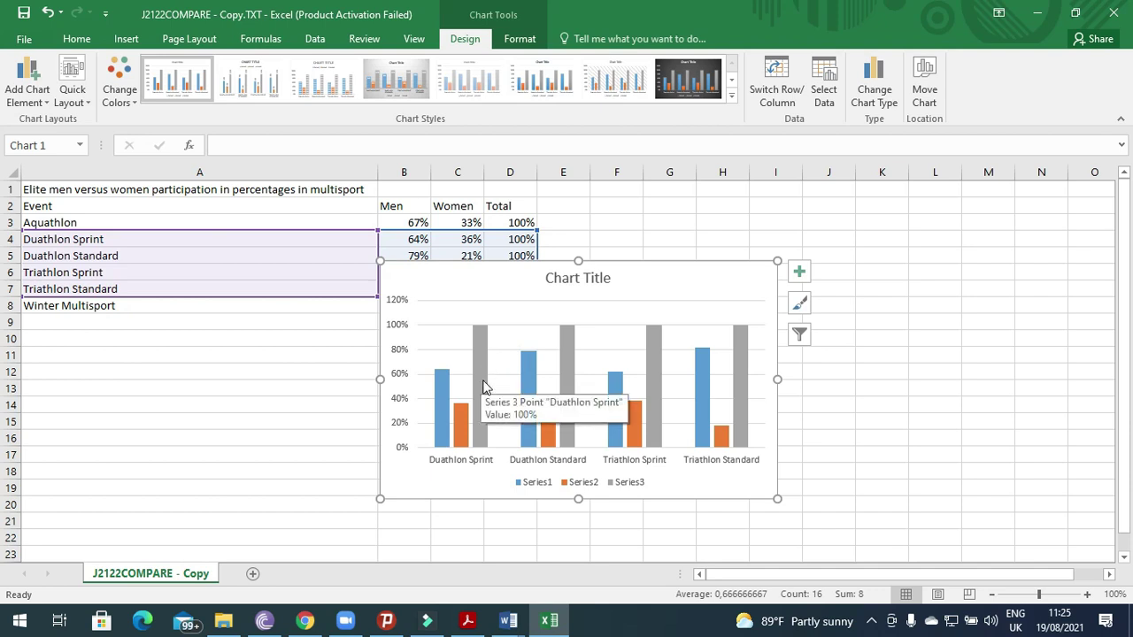
click(482, 387)
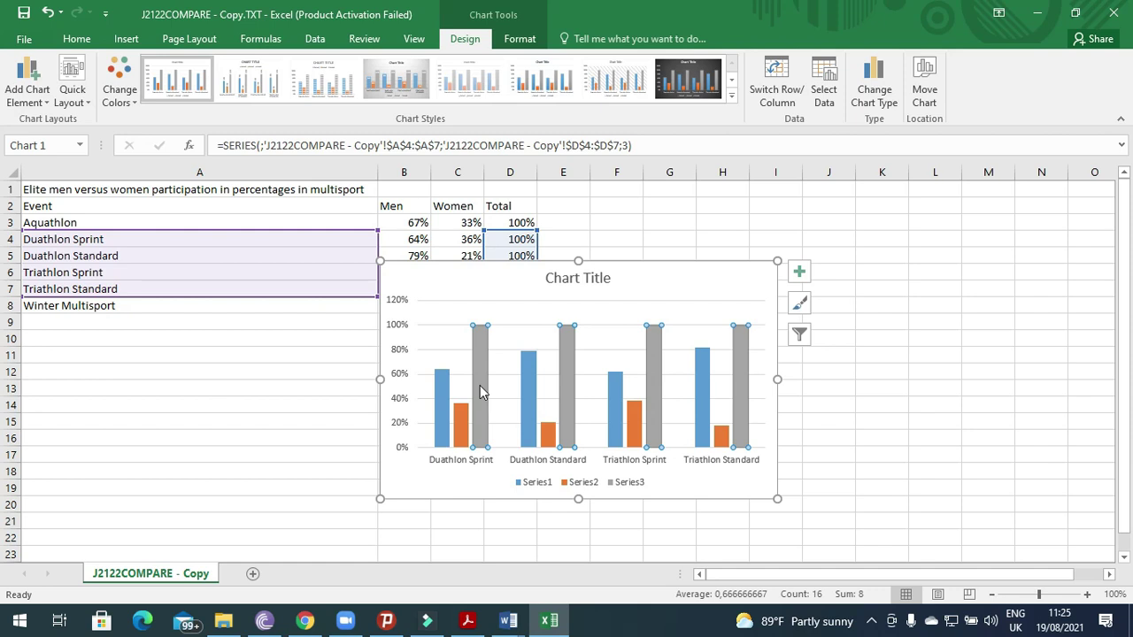
click(430, 290)
key(Escape)
click(430, 276)
key(Escape)
click(436, 294)
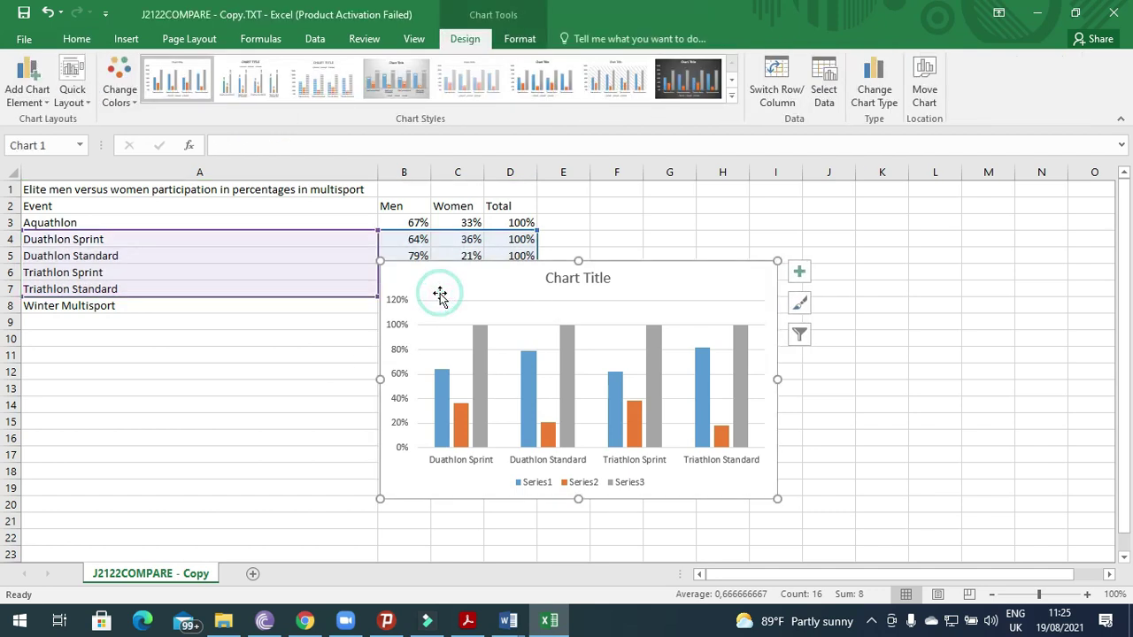
key(Delete)
click(204, 405)
drag(76, 237, 462, 286)
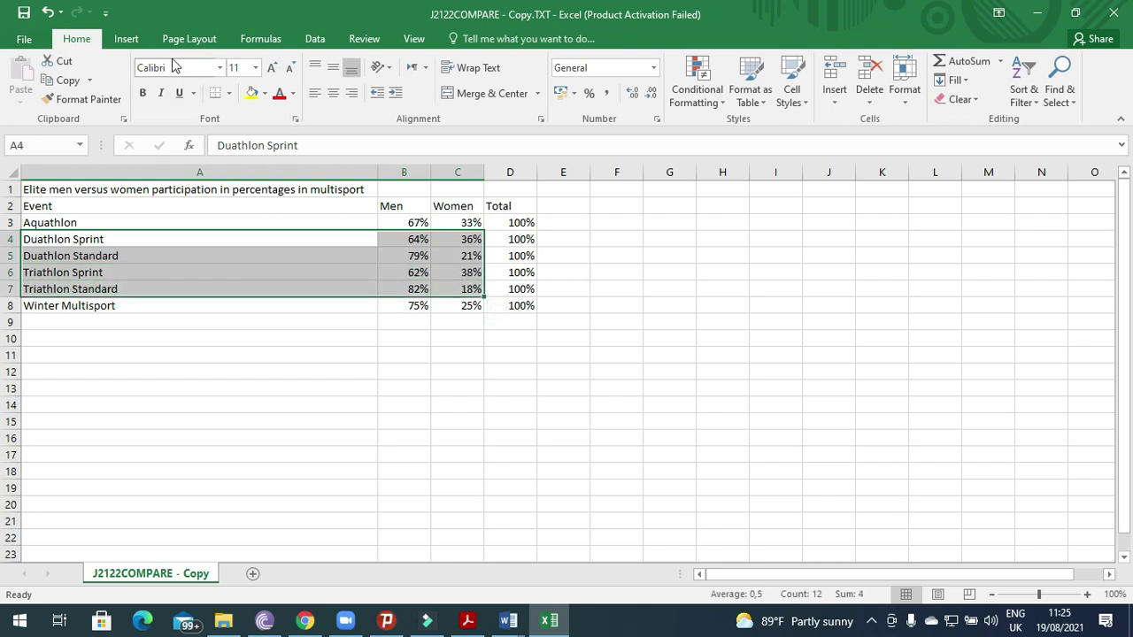
Insert a clustered column chart of the Men and Women data
click(137, 40)
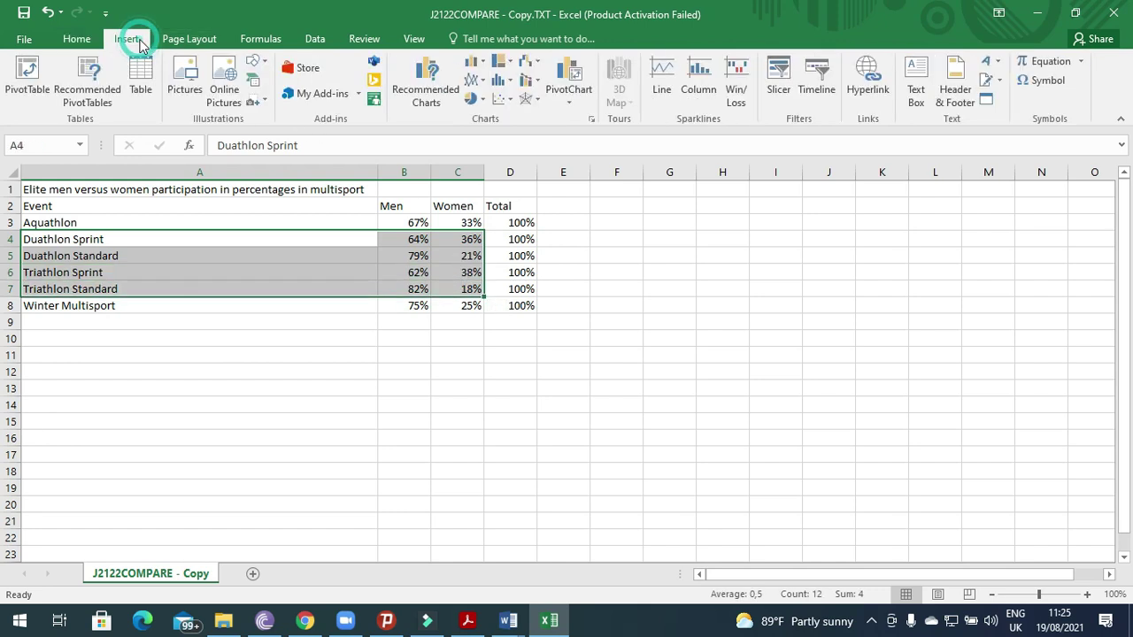
click(472, 62)
click(488, 114)
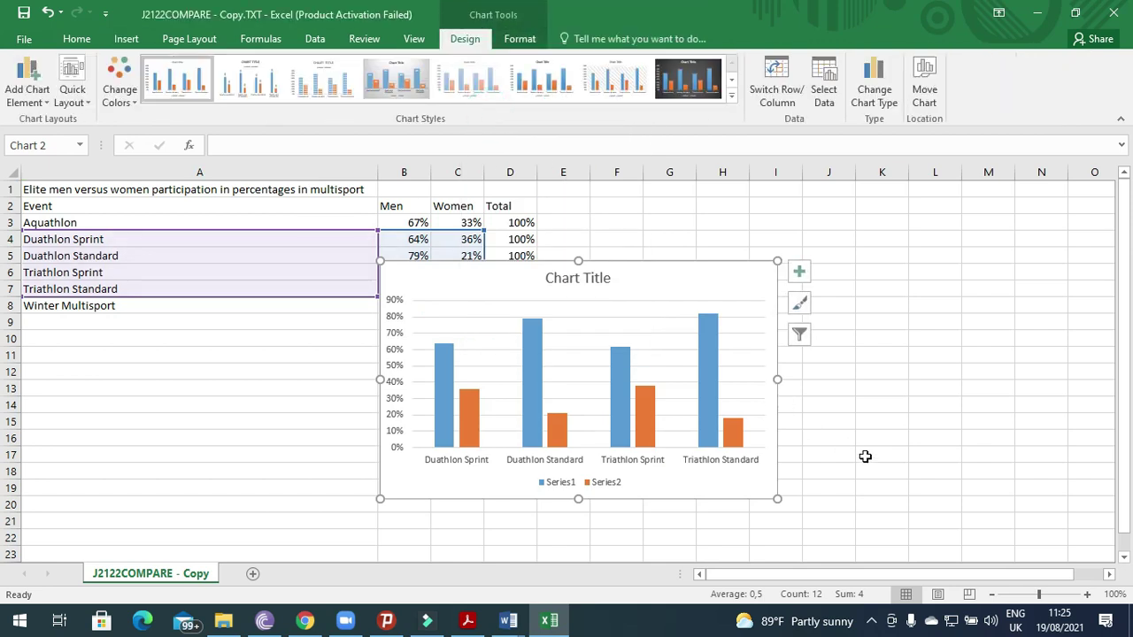
Copy the title 'Comparison of Participation' from the question paper
click(468, 621)
drag(157, 331, 349, 339)
key(ctrl+c)
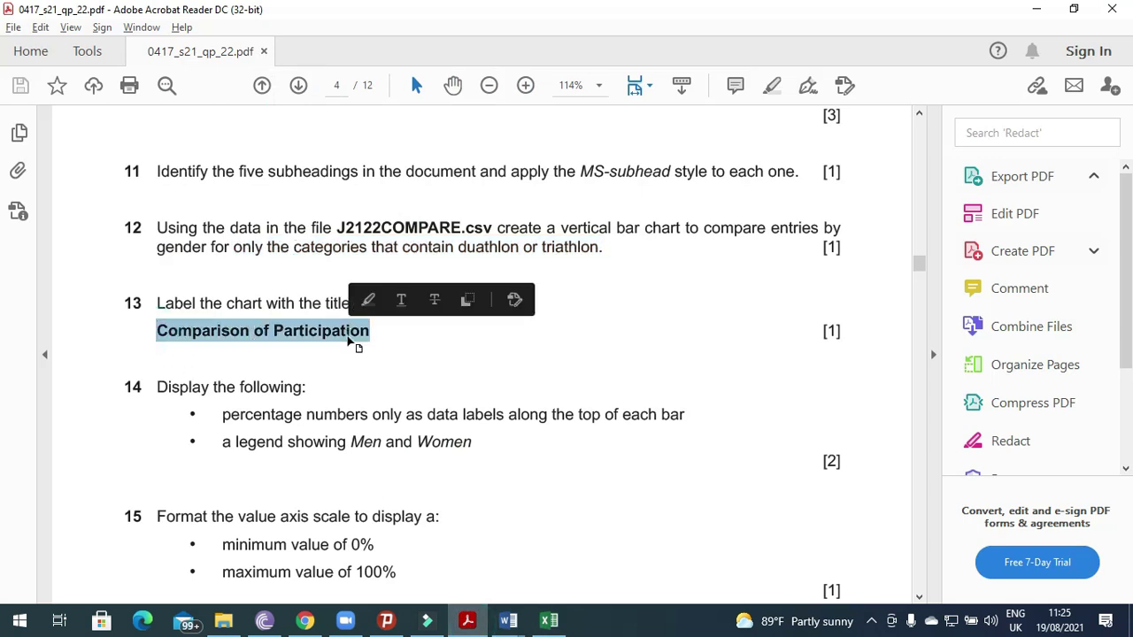
click(469, 615)
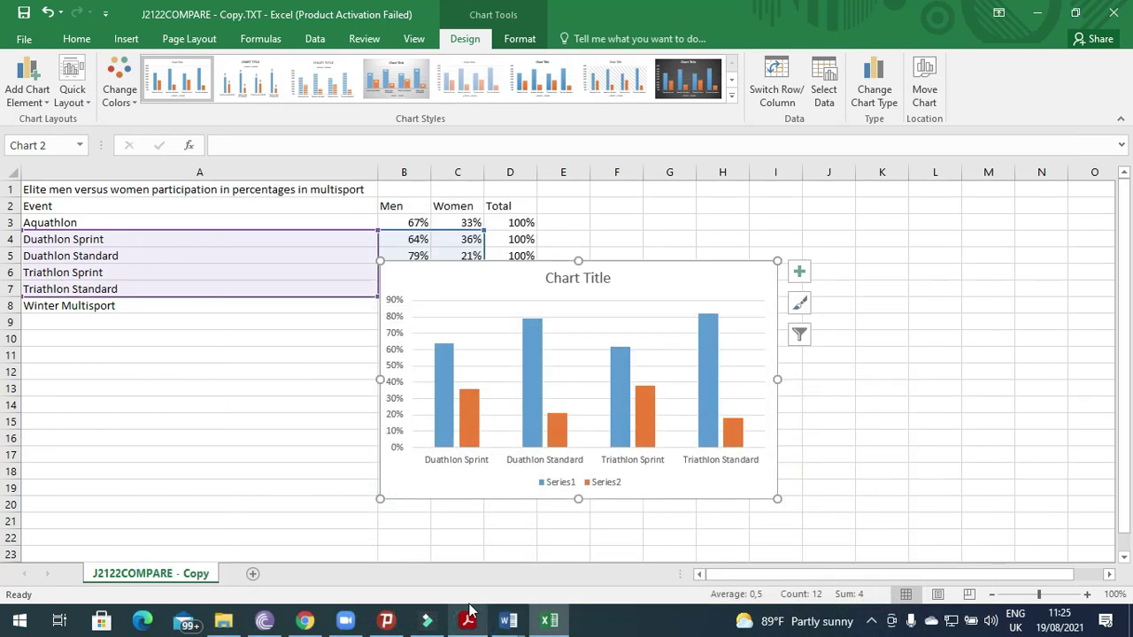
Apply Quick Layout 9 and paste 'Comparison of Participation' as the chart title
click(88, 109)
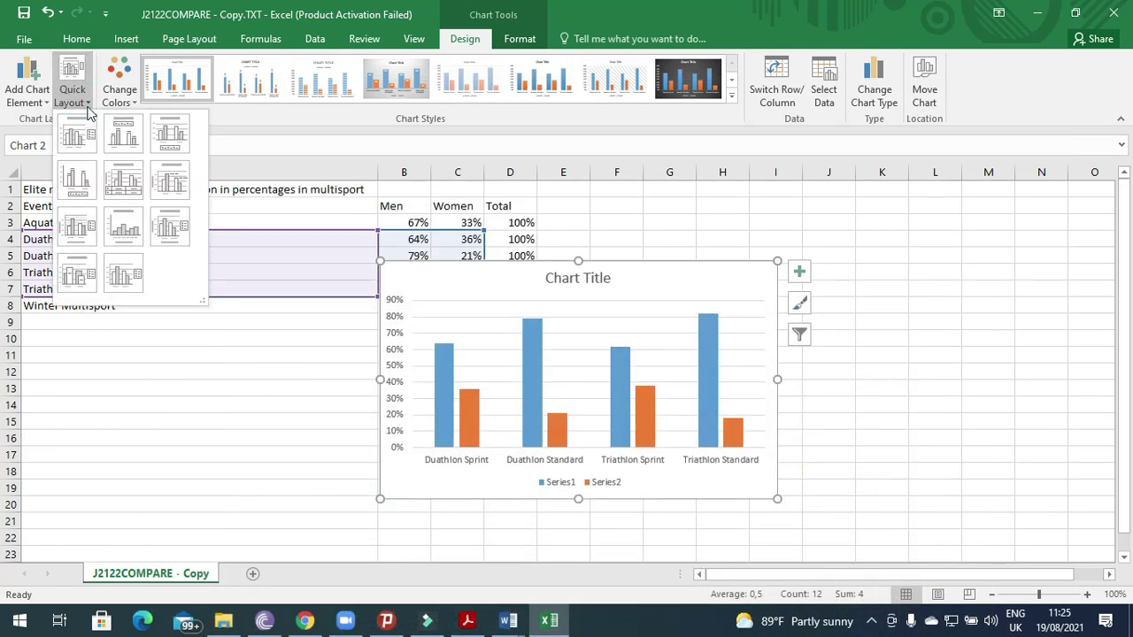
click(184, 238)
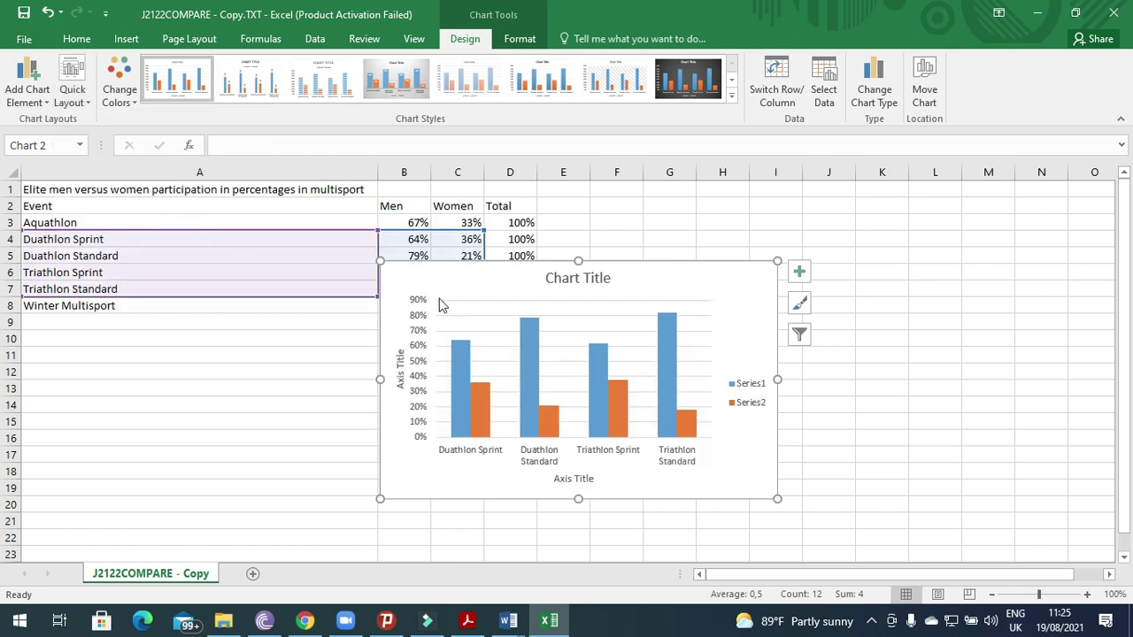
click(567, 281)
double_click(595, 278)
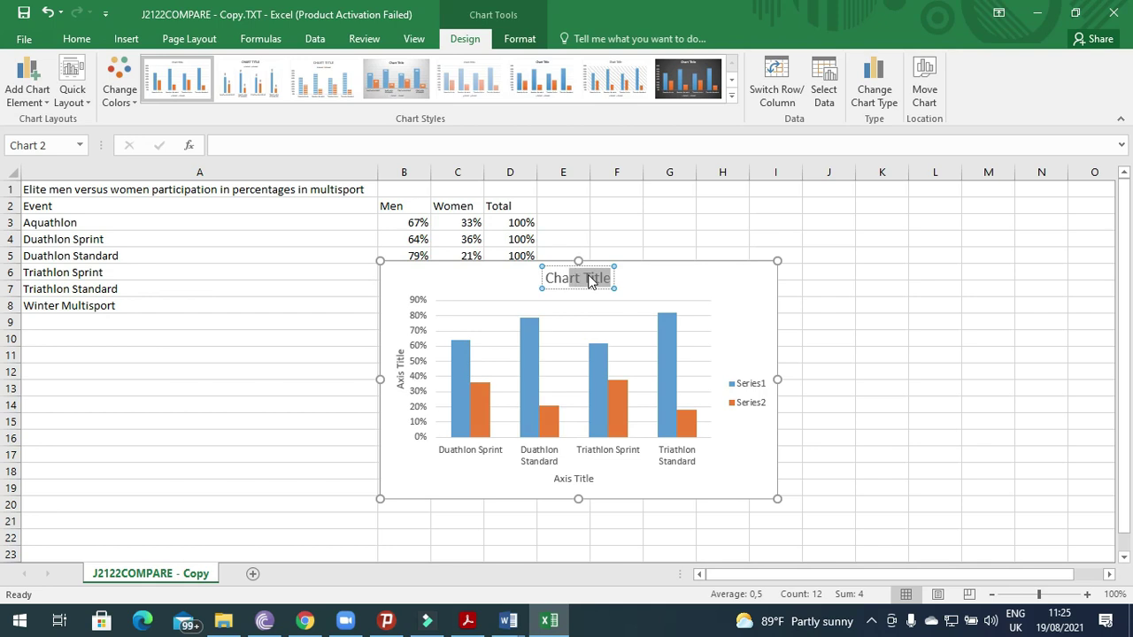
key(ctrl+v)
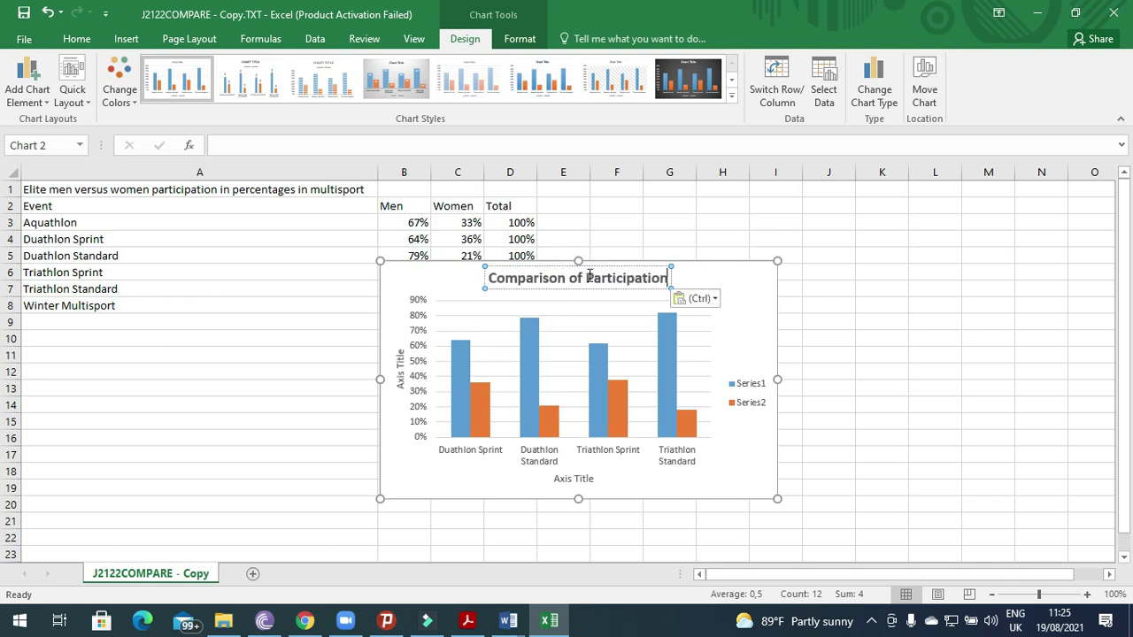
click(468, 621)
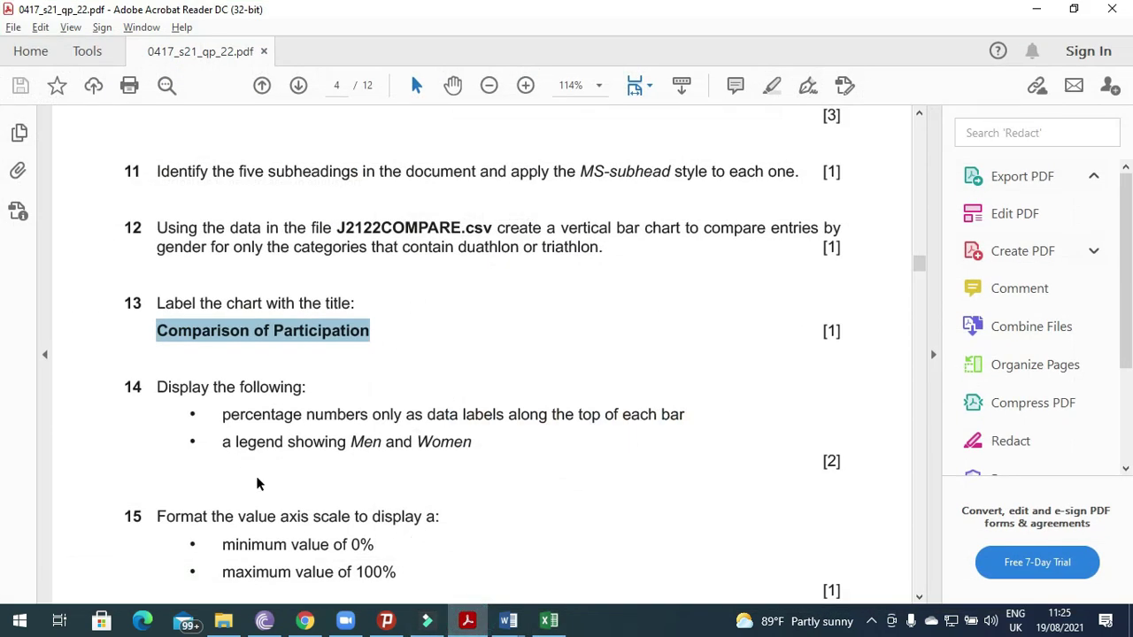
Read question 14: percentage-only data labels above each bar and a Men/Women legend
drag(156, 387, 301, 386)
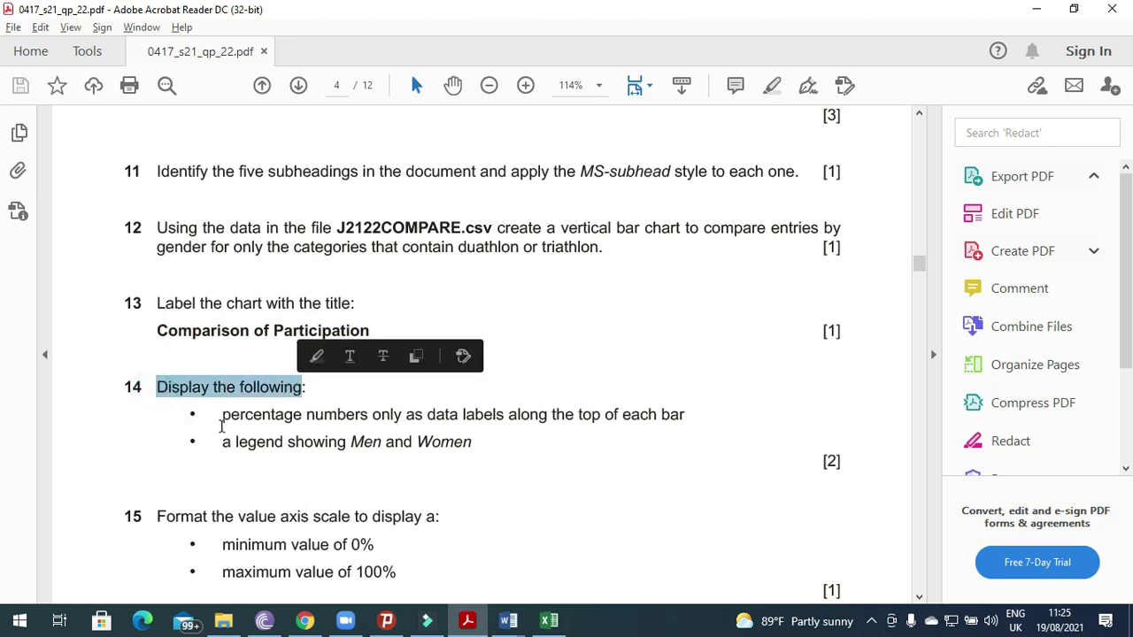
click(221, 417)
mouse_move(220, 417)
mouse_down()
mouse_move(655, 417)
mouse_move(684, 427)
mouse_up()
drag(221, 442, 462, 442)
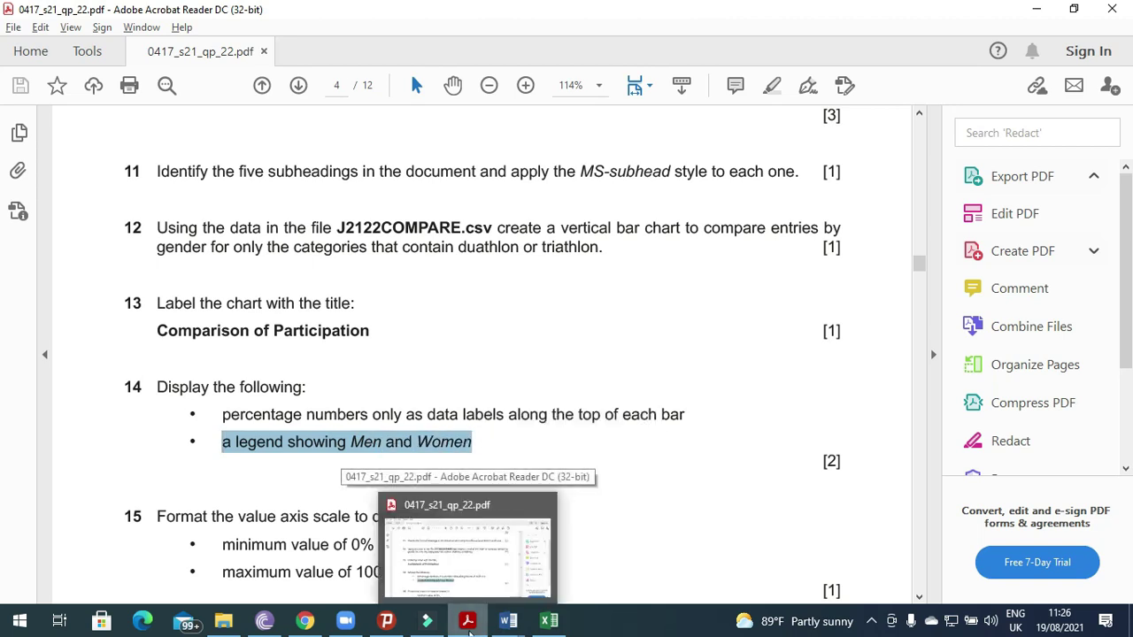
click(469, 624)
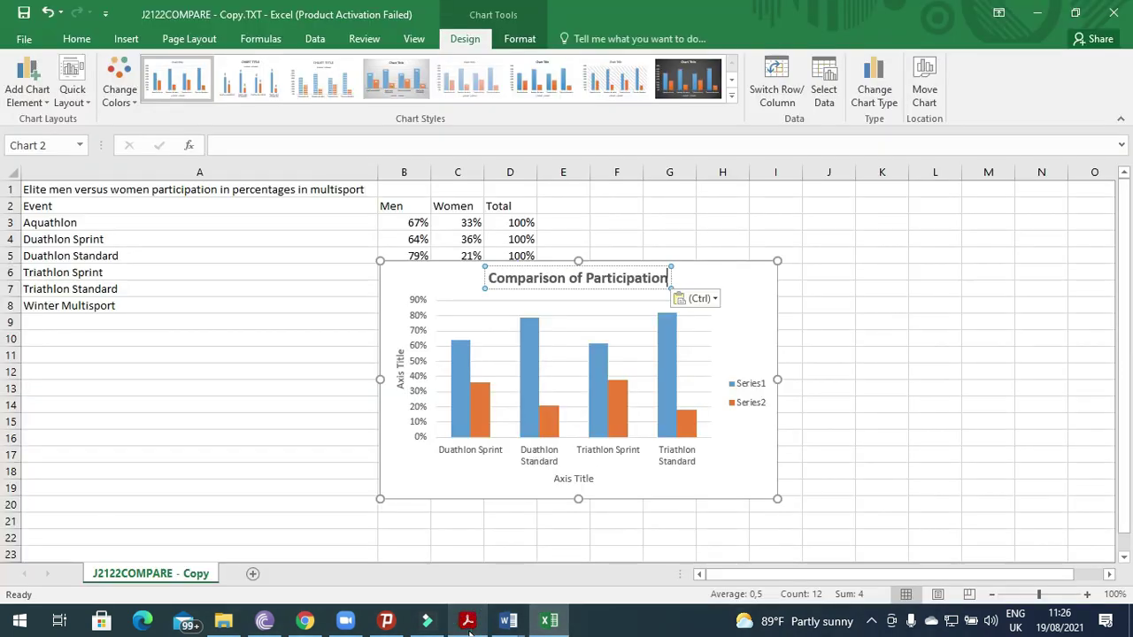
In Select Data Source, name Series1 'Men' using cell B2
click(758, 386)
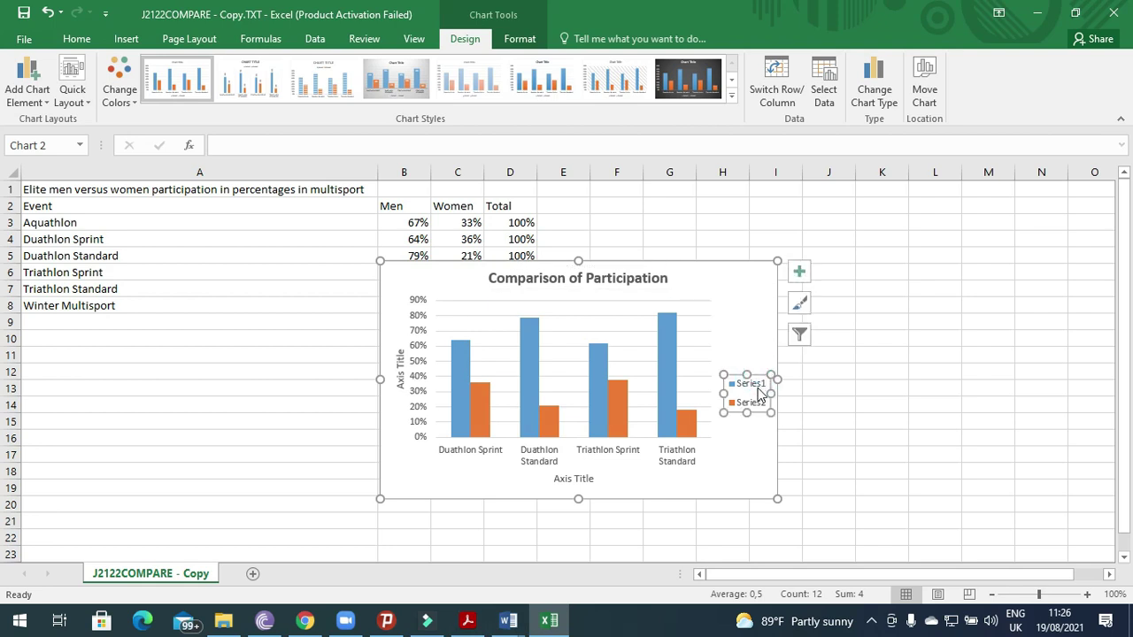
right_click(759, 393)
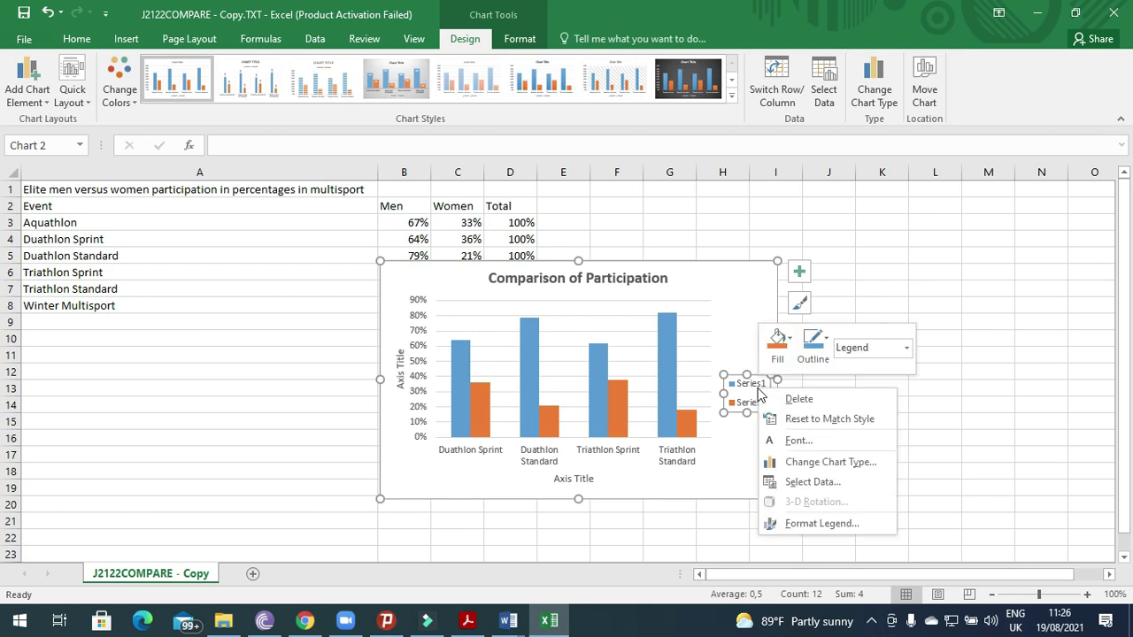
click(828, 483)
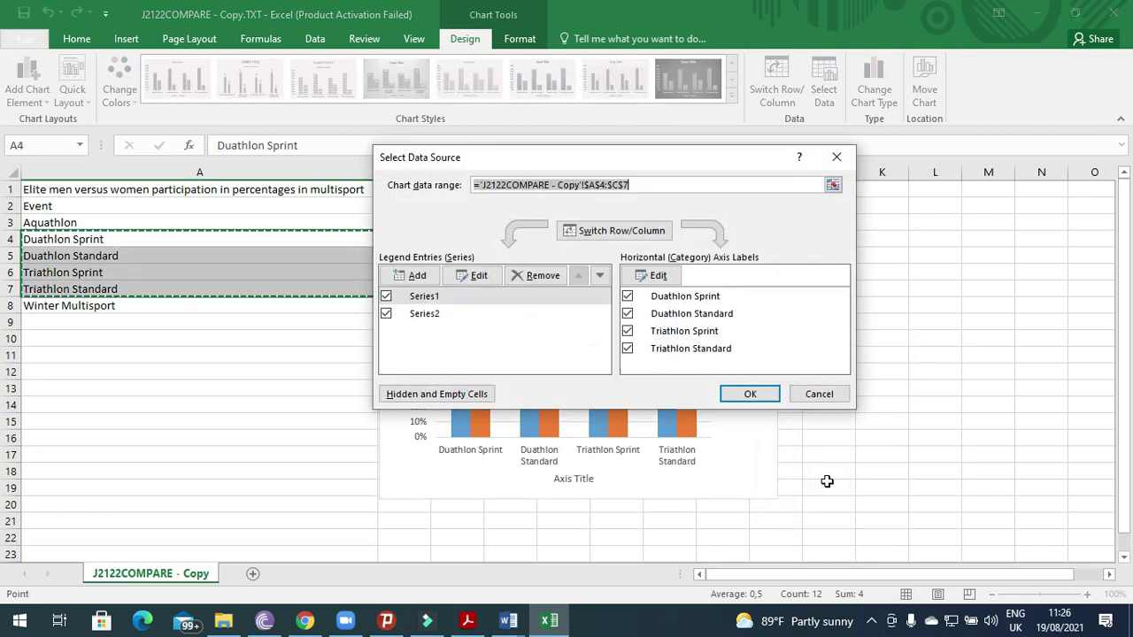
drag(668, 170, 838, 162)
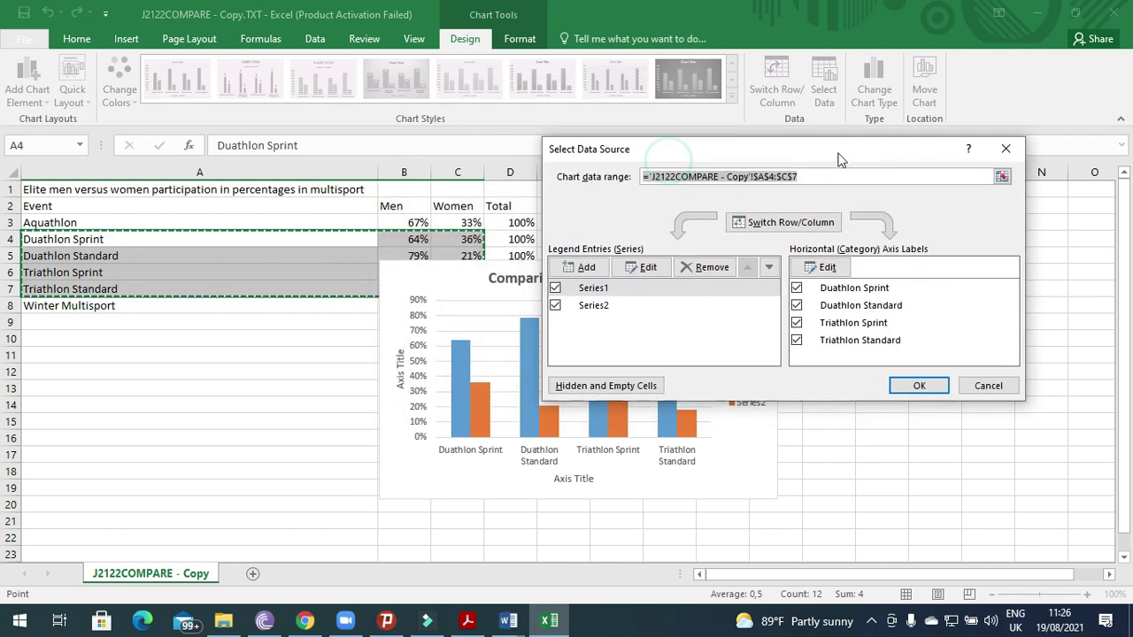
click(595, 295)
click(632, 267)
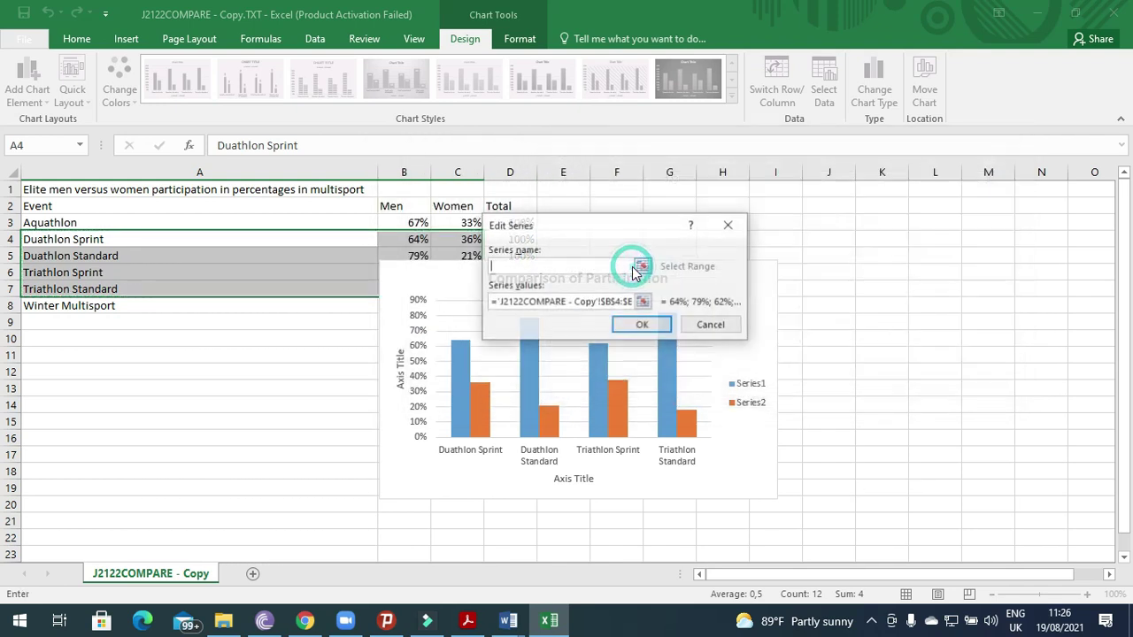
click(390, 207)
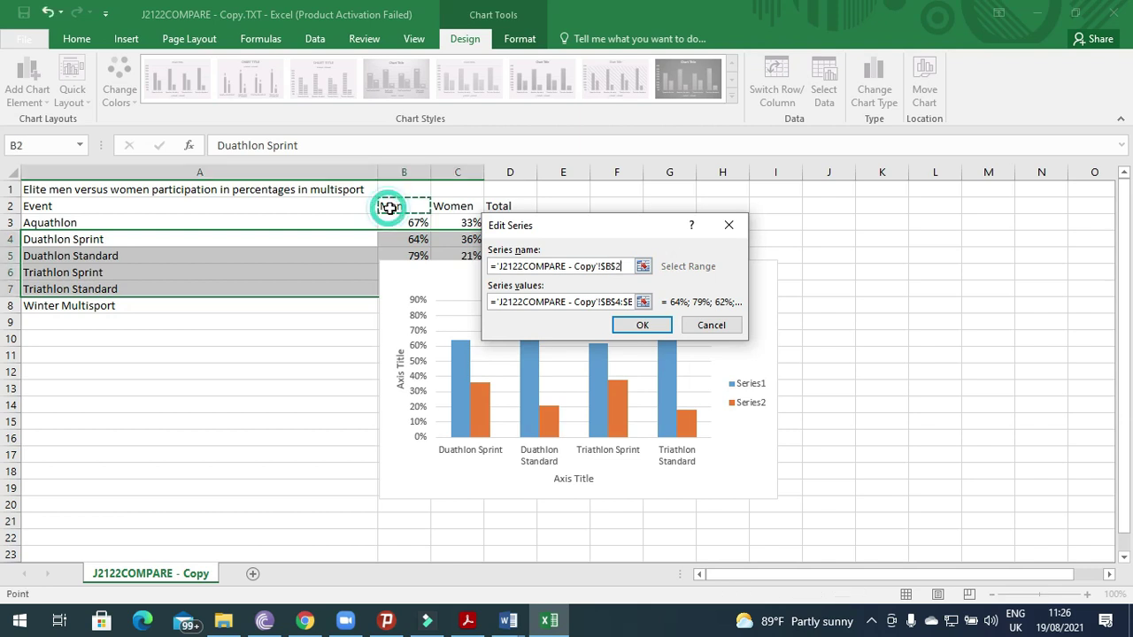
click(626, 327)
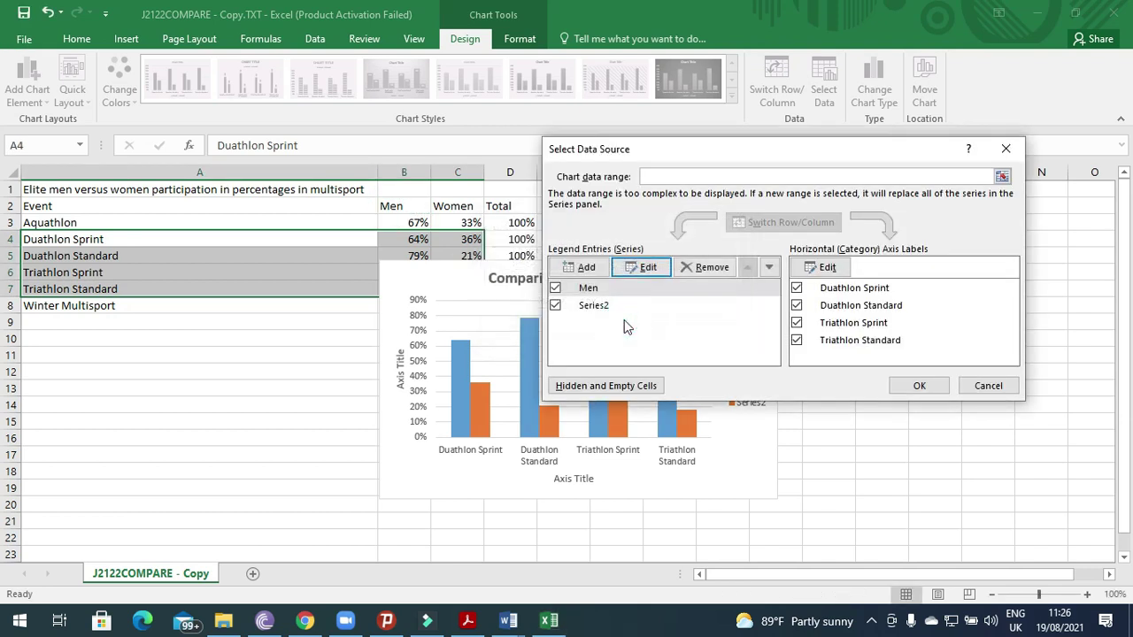
Name Series2 'Women' using cell C2 and apply the changes to the chart
click(607, 311)
click(644, 266)
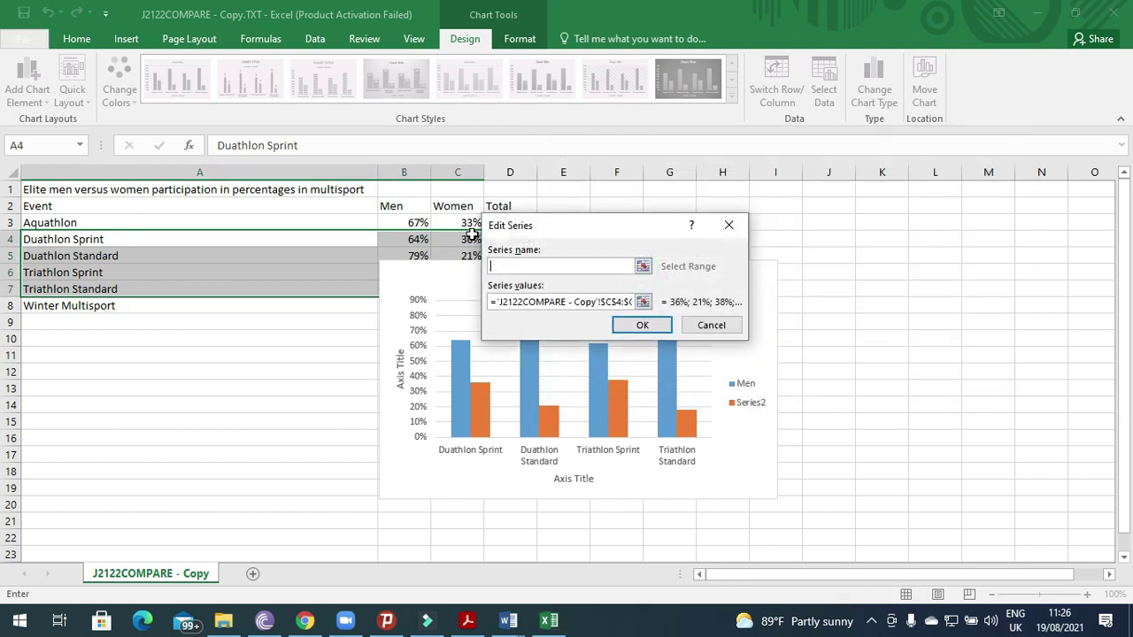
click(458, 210)
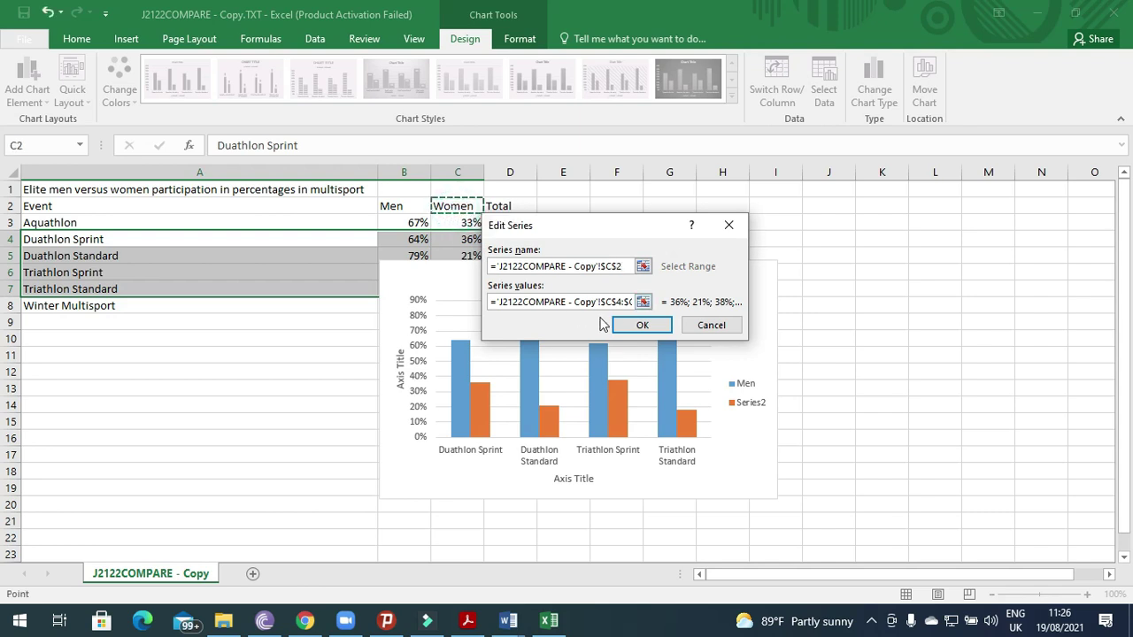
click(642, 325)
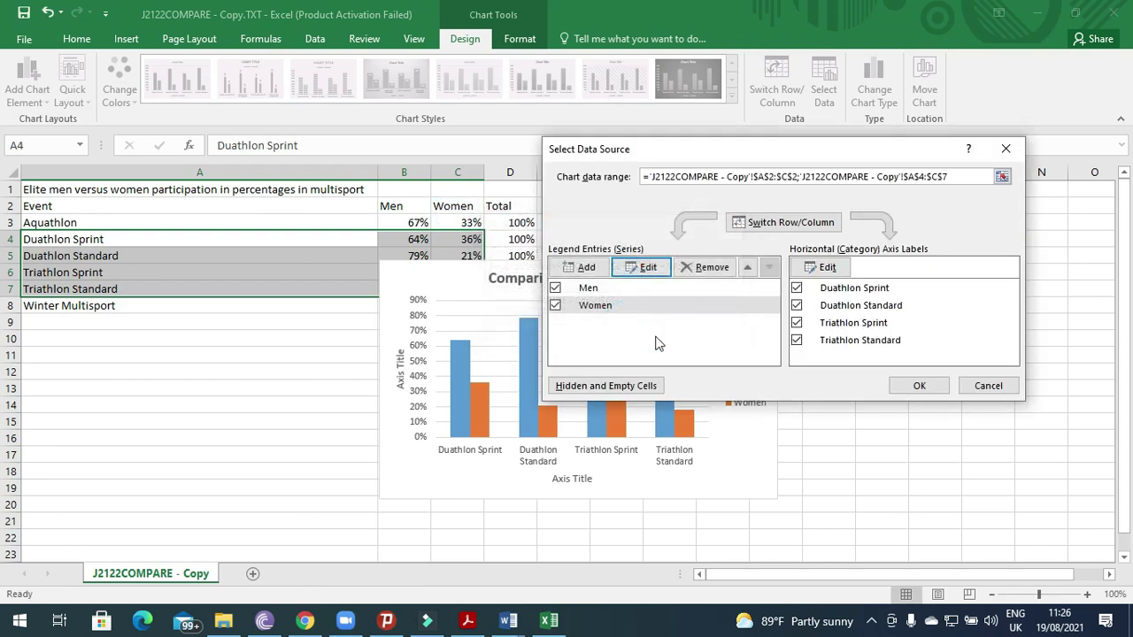
click(907, 386)
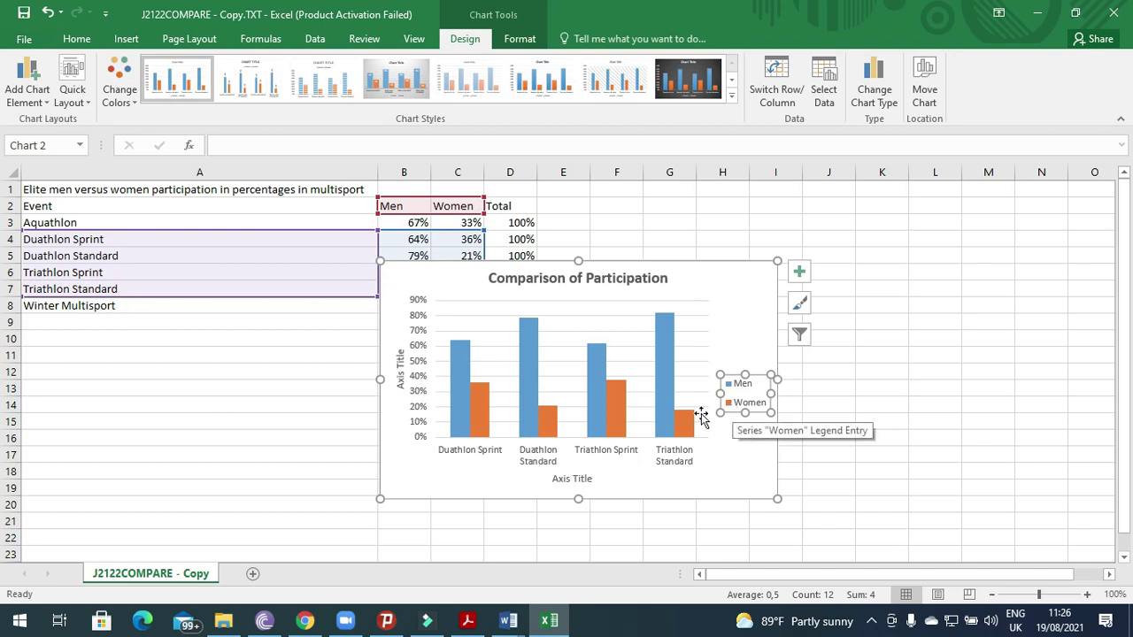
click(467, 620)
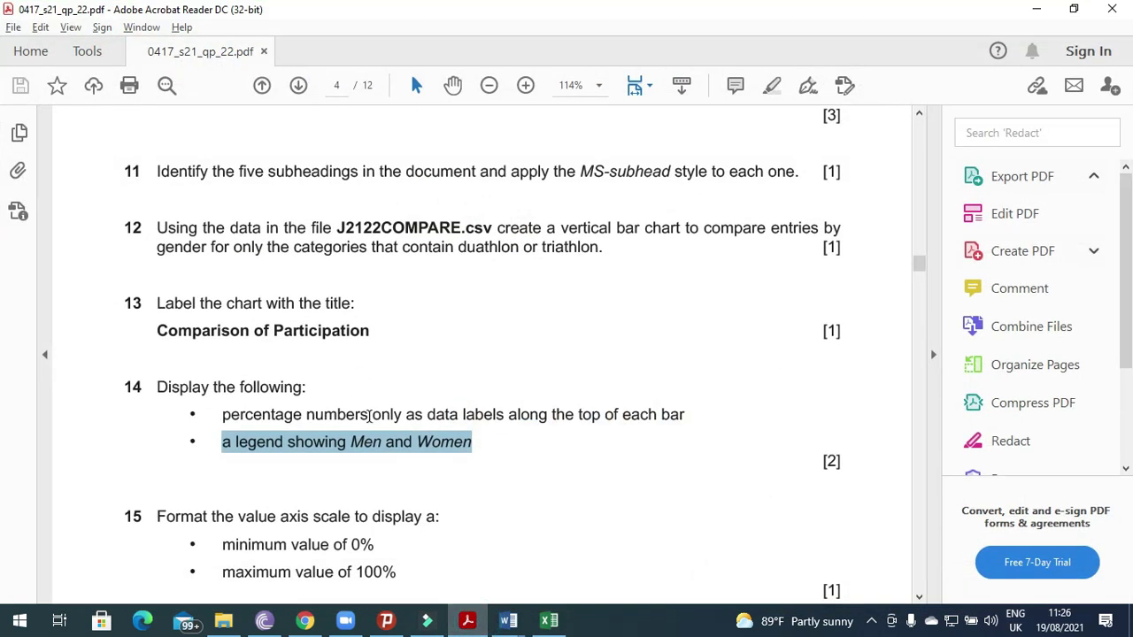
Check question 14's percentage data-label requirement, then return to the Excel chart
drag(217, 413, 512, 427)
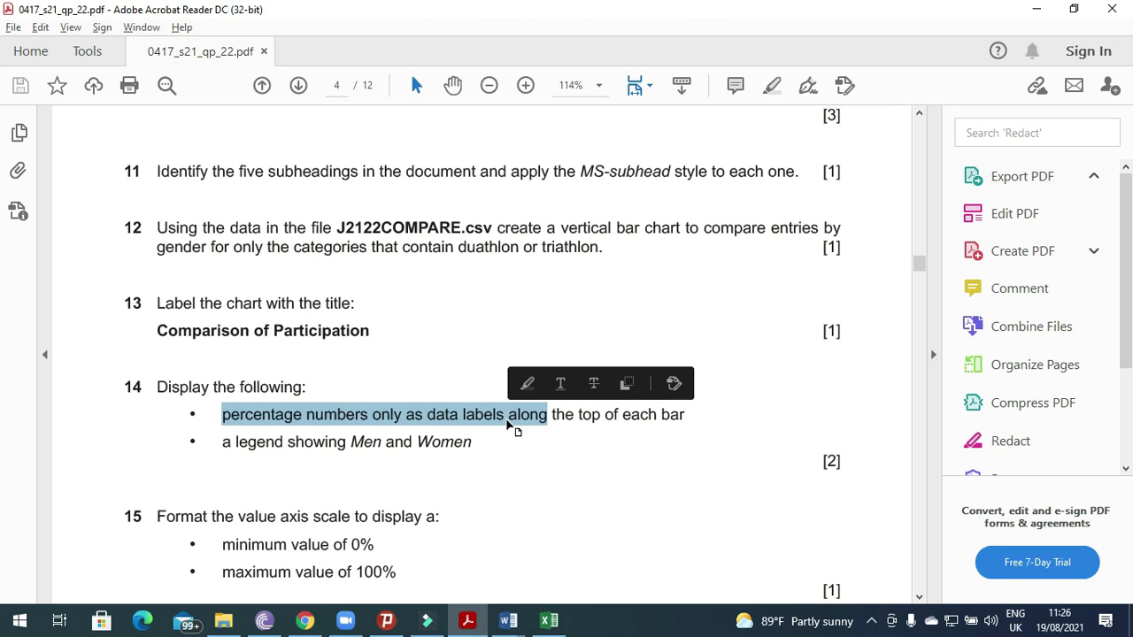
click(556, 625)
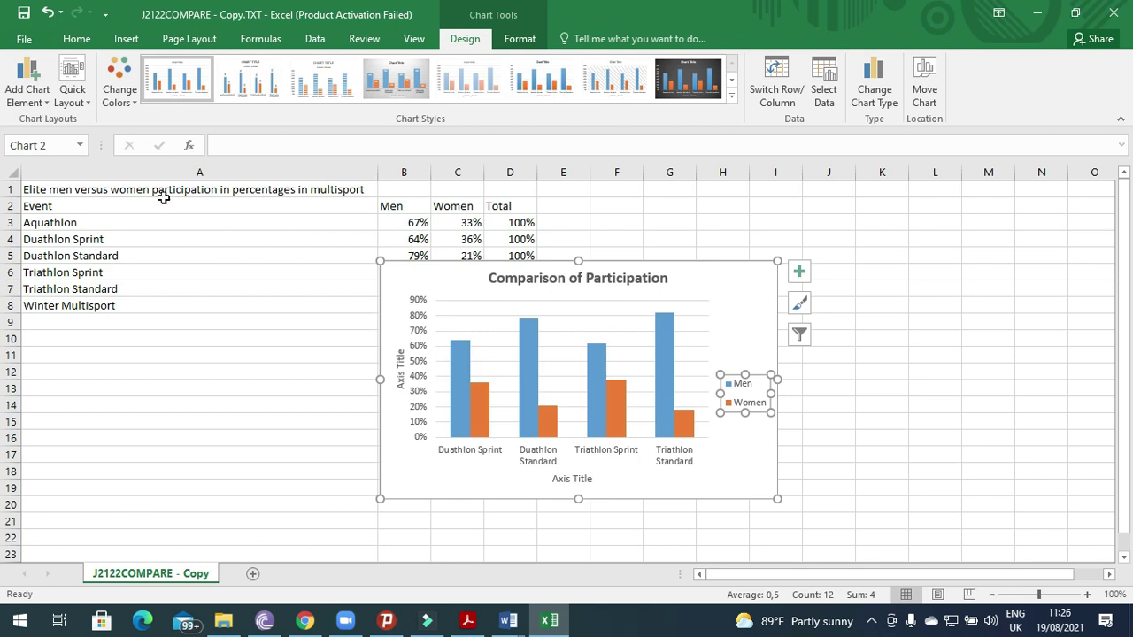
Add Outside End data labels to every bar
click(49, 108)
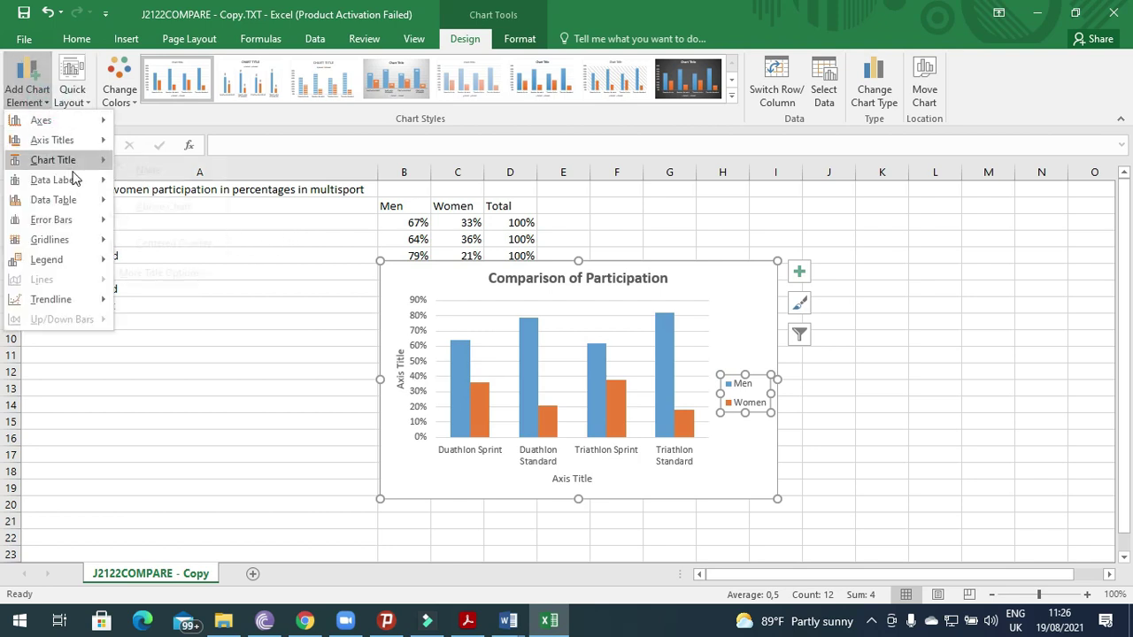
mouse_move(73, 180)
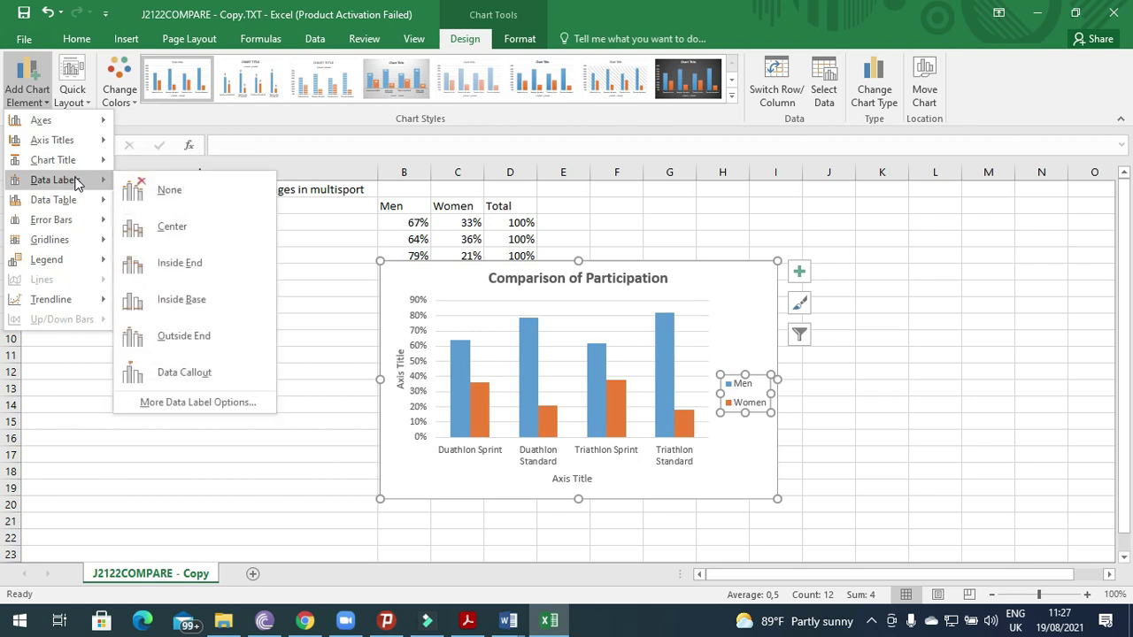
click(207, 339)
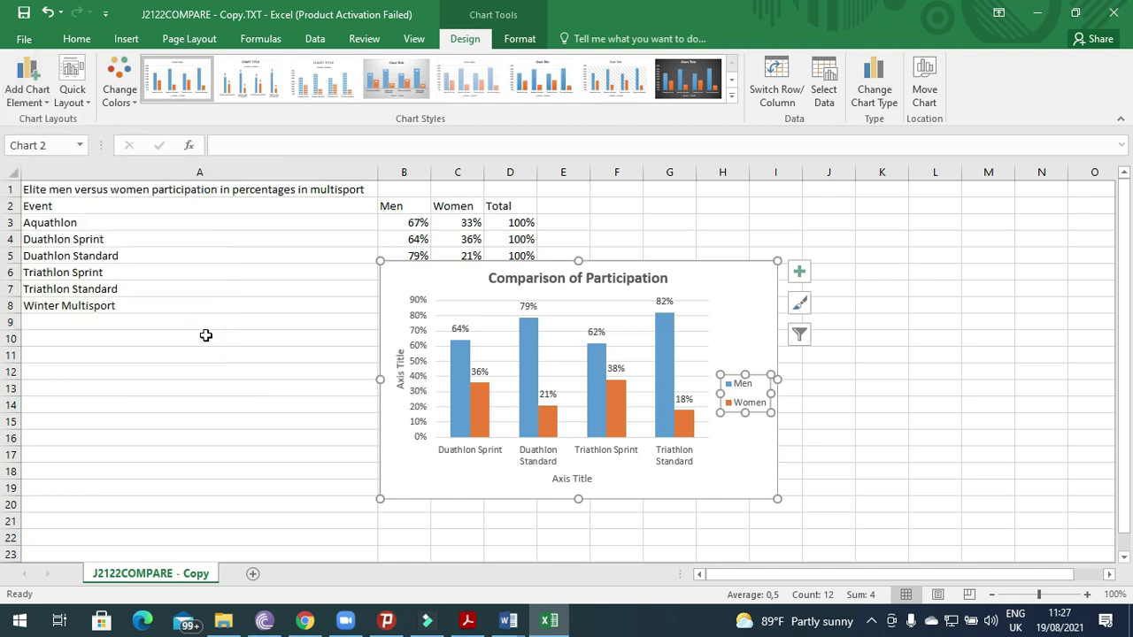
Delete the horizontal and vertical axis titles from the chart
click(563, 478)
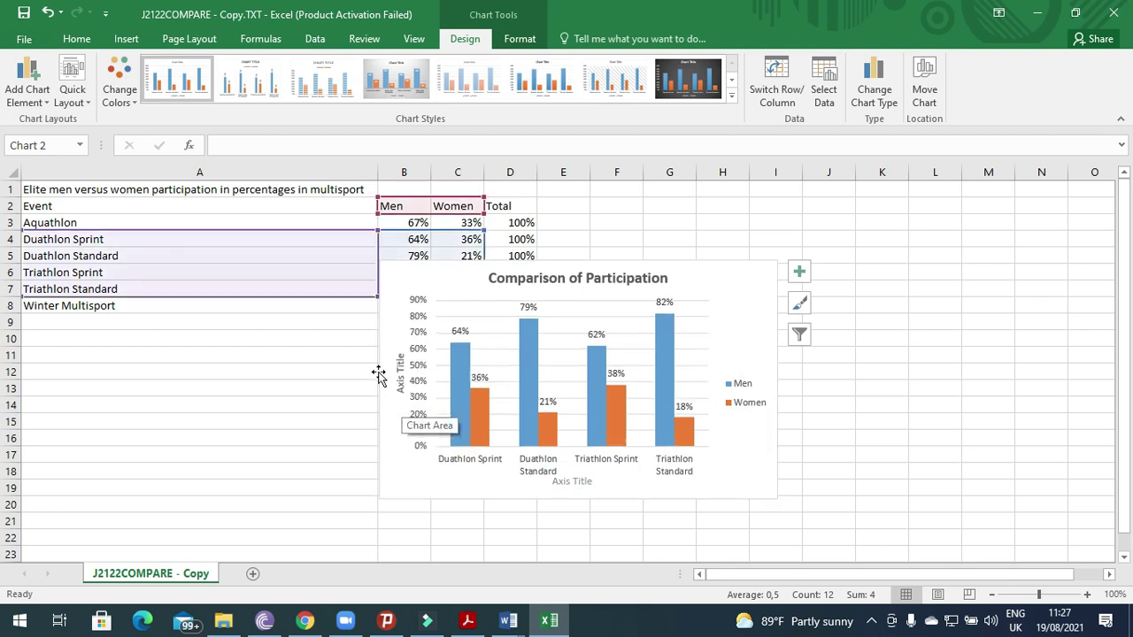
key(Delete)
click(400, 380)
key(Delete)
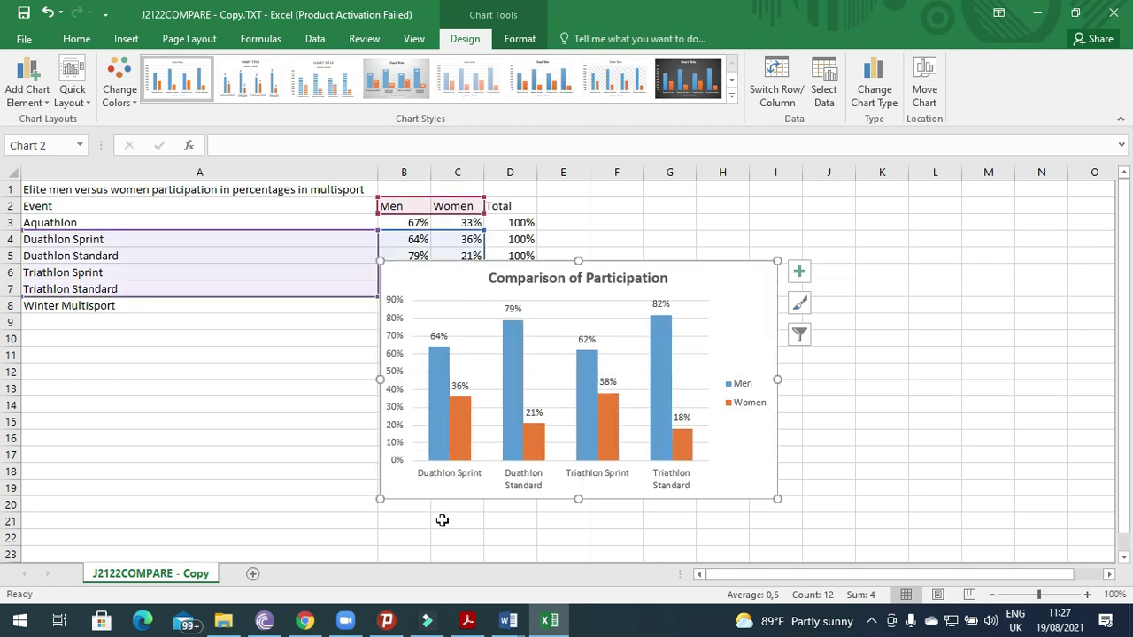
click(468, 623)
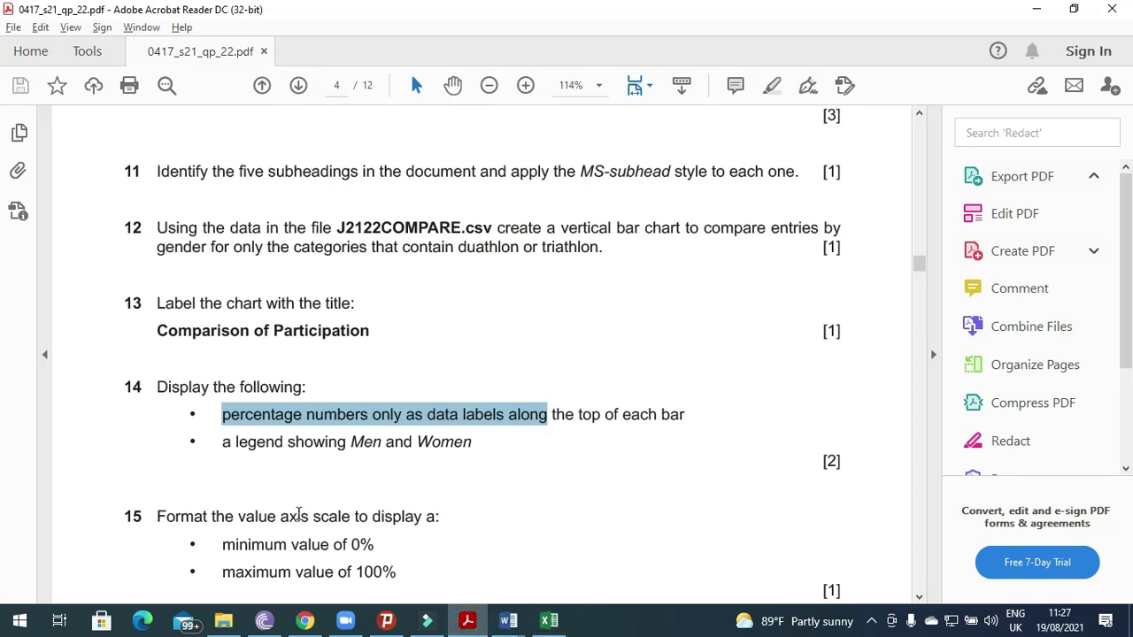
Read question 15's 0%–100% value axis requirement, then return to Excel
scroll(227, 473, down, 3)
drag(159, 398, 443, 402)
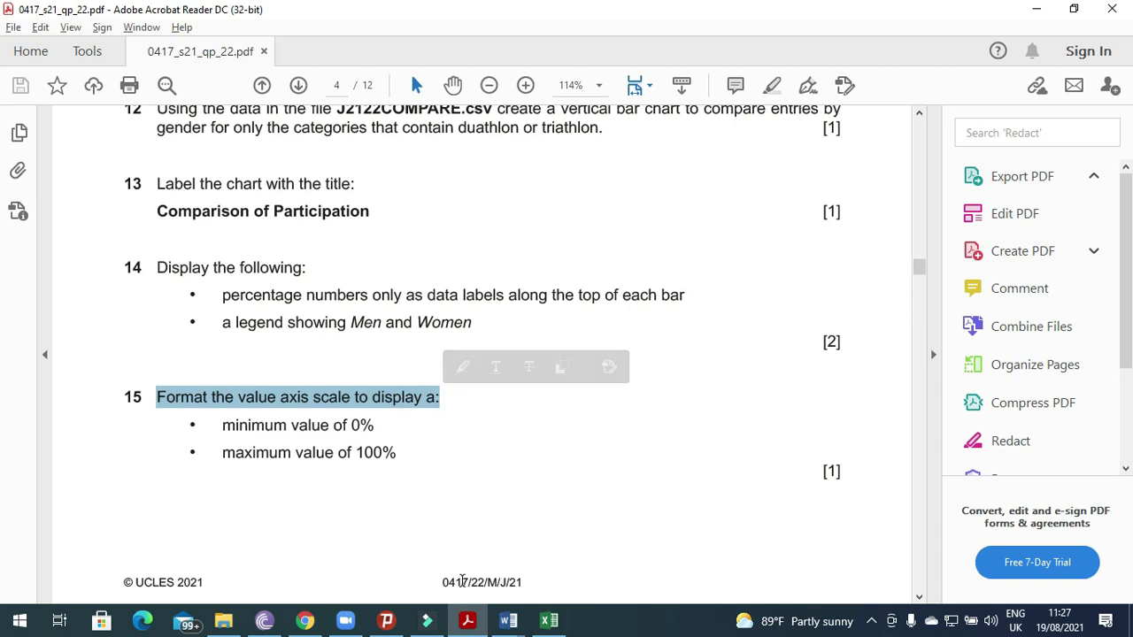
mouse_move(467, 622)
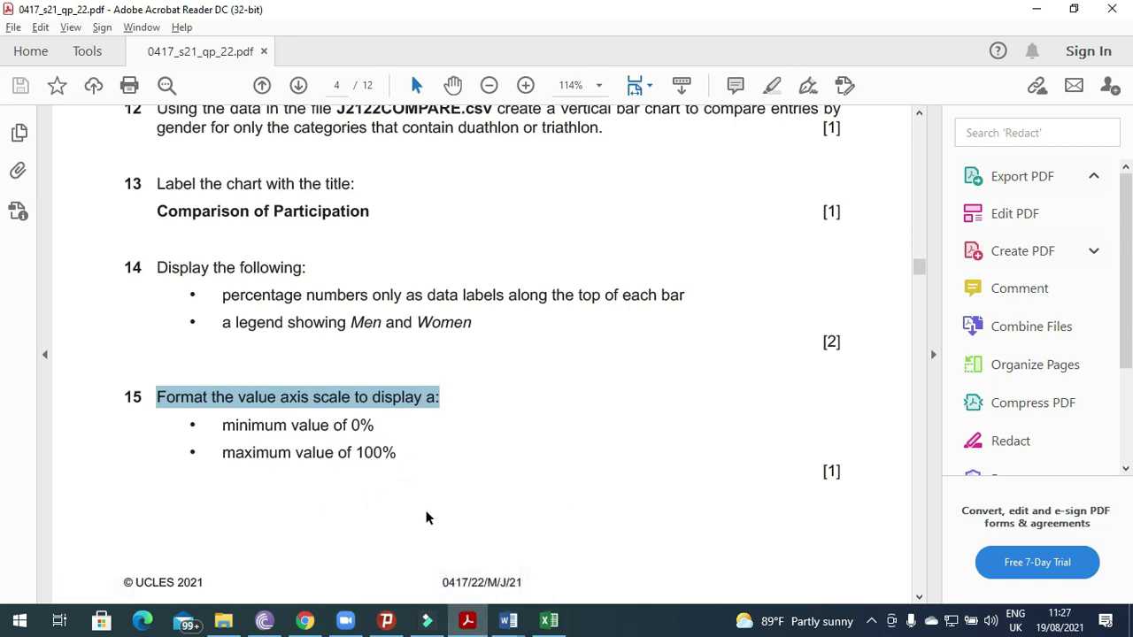
click(470, 619)
In Format Axis for the value axis, enter 100 as the maximum bound
click(394, 376)
right_click(394, 376)
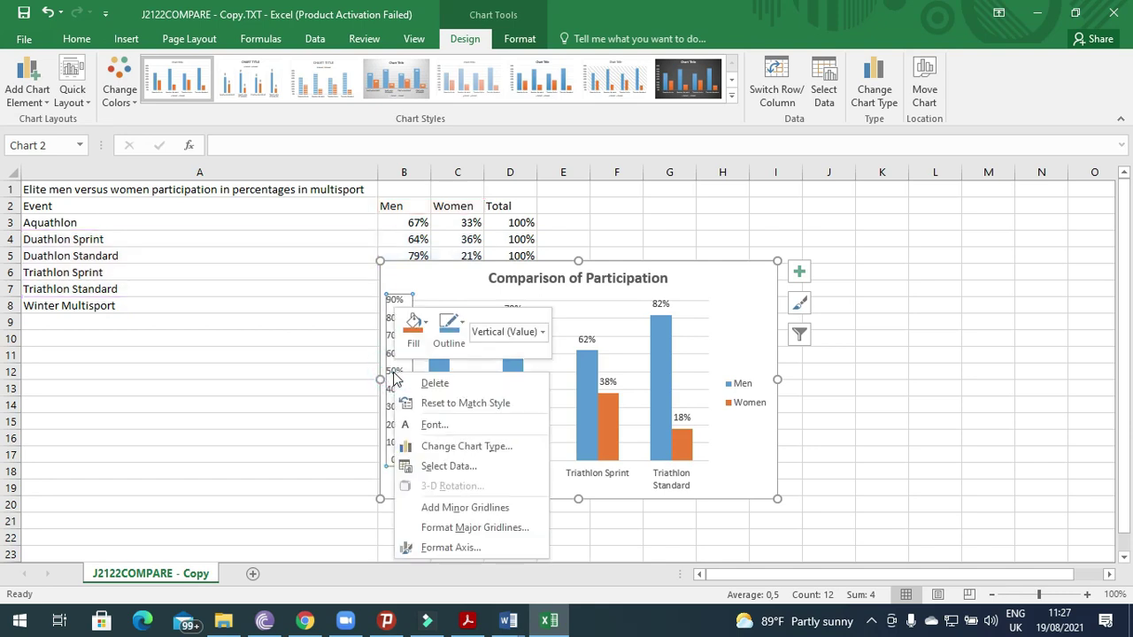
click(467, 548)
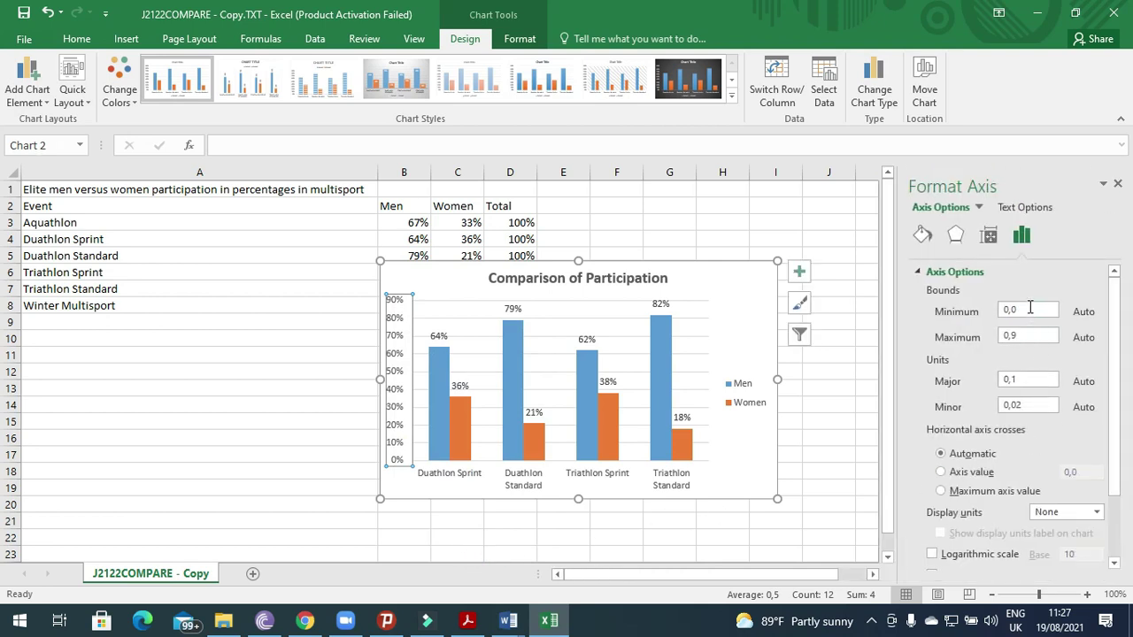
click(1006, 340)
text(100)
click(841, 445)
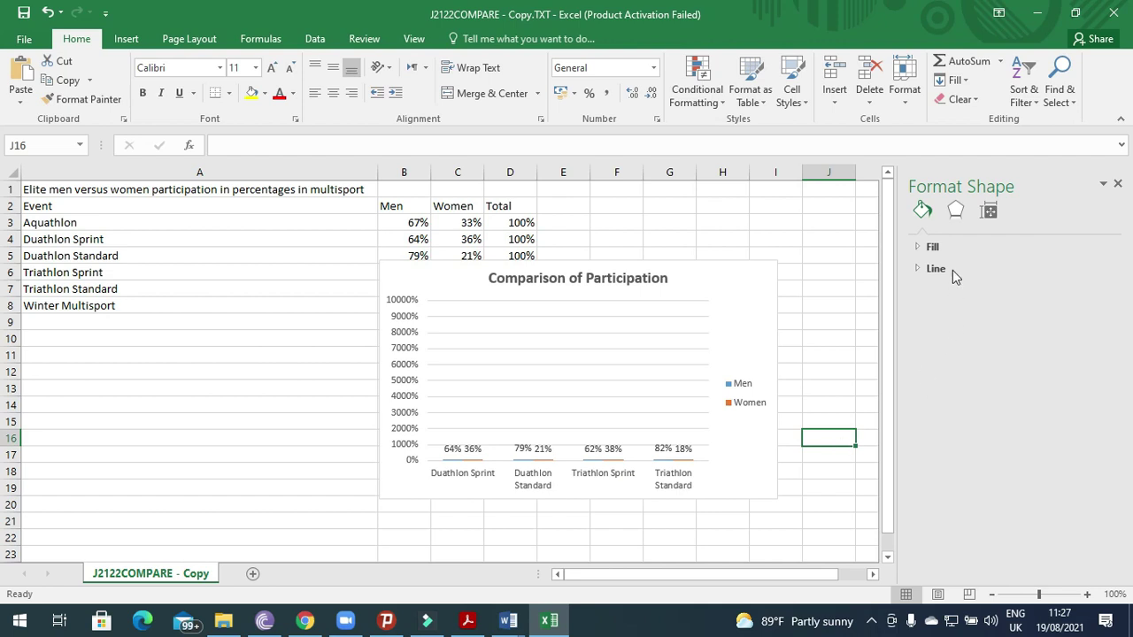
Correct the value axis maximum bound to 10
click(405, 395)
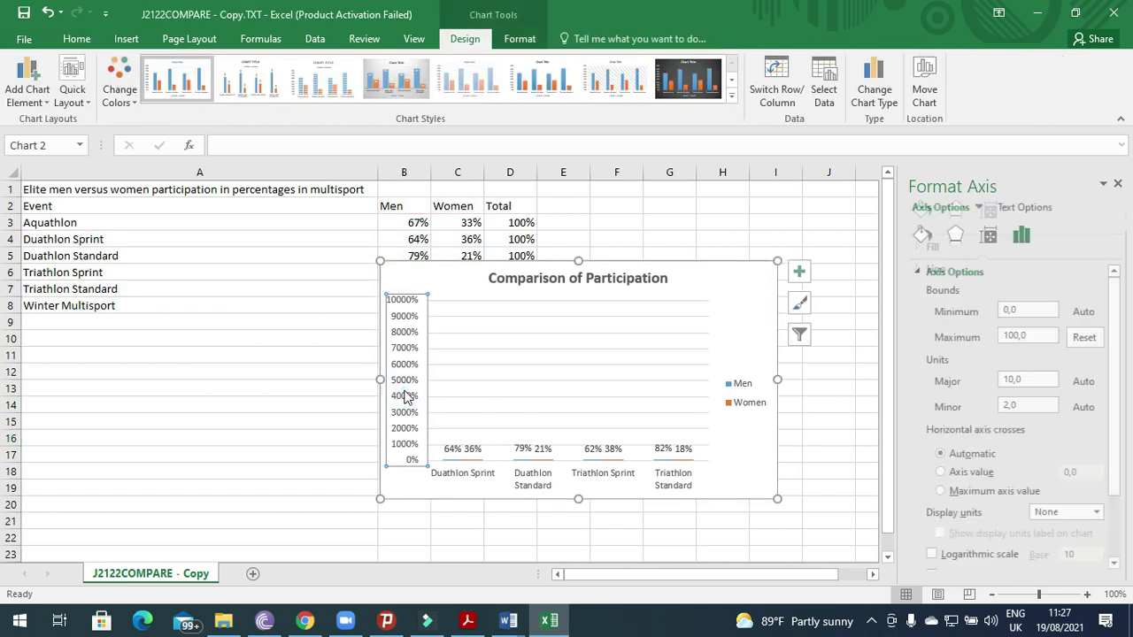
right_click(406, 396)
click(1018, 336)
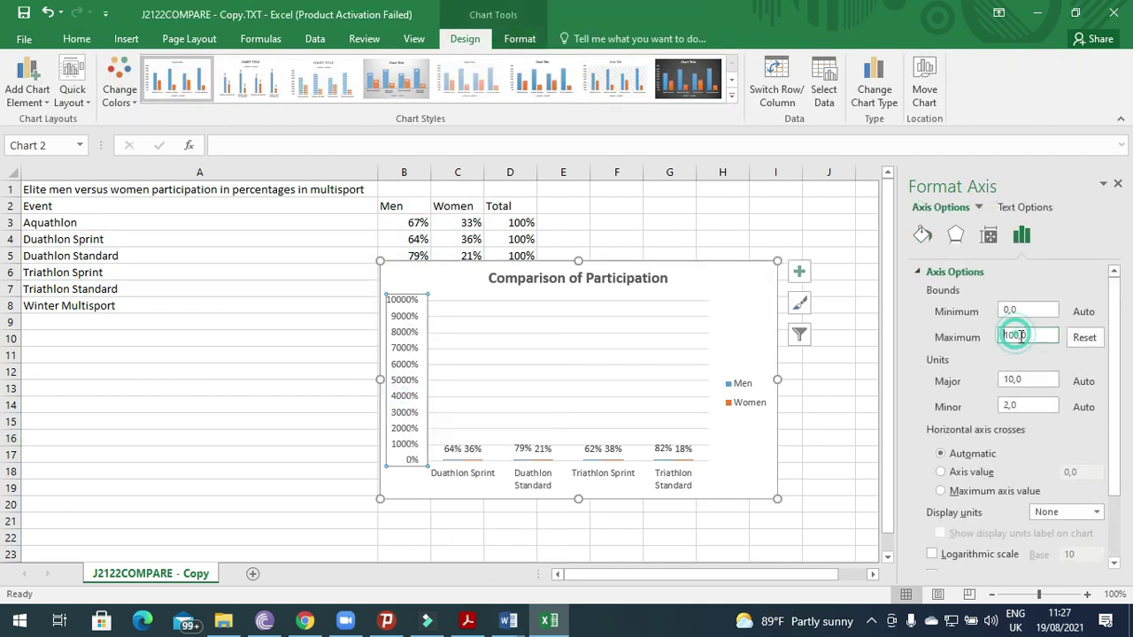
click(1020, 334)
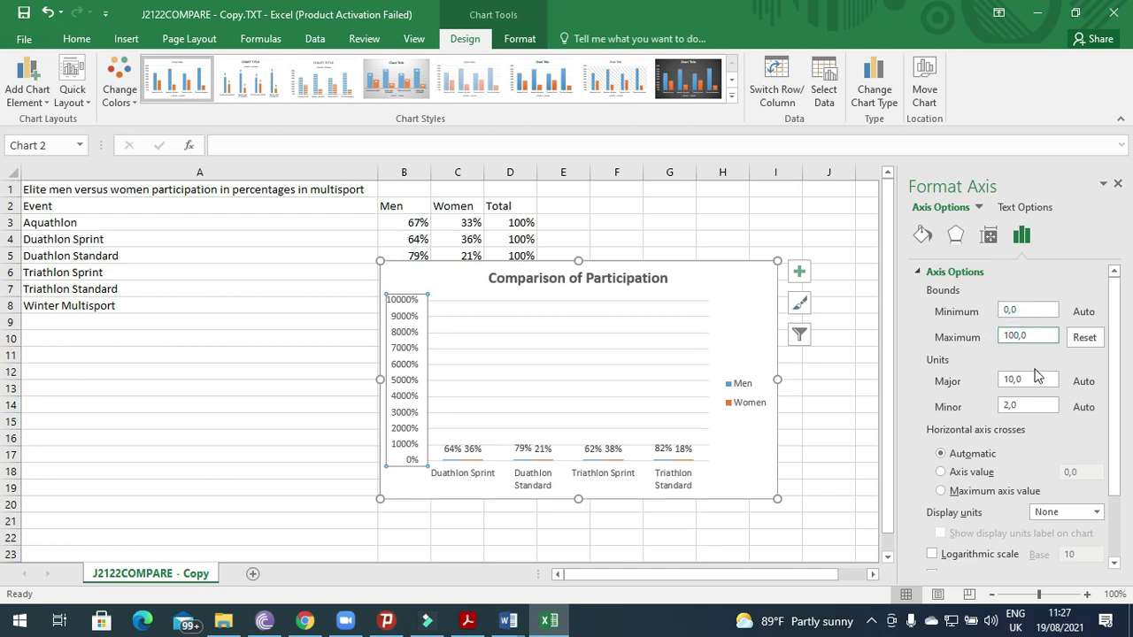
click(855, 407)
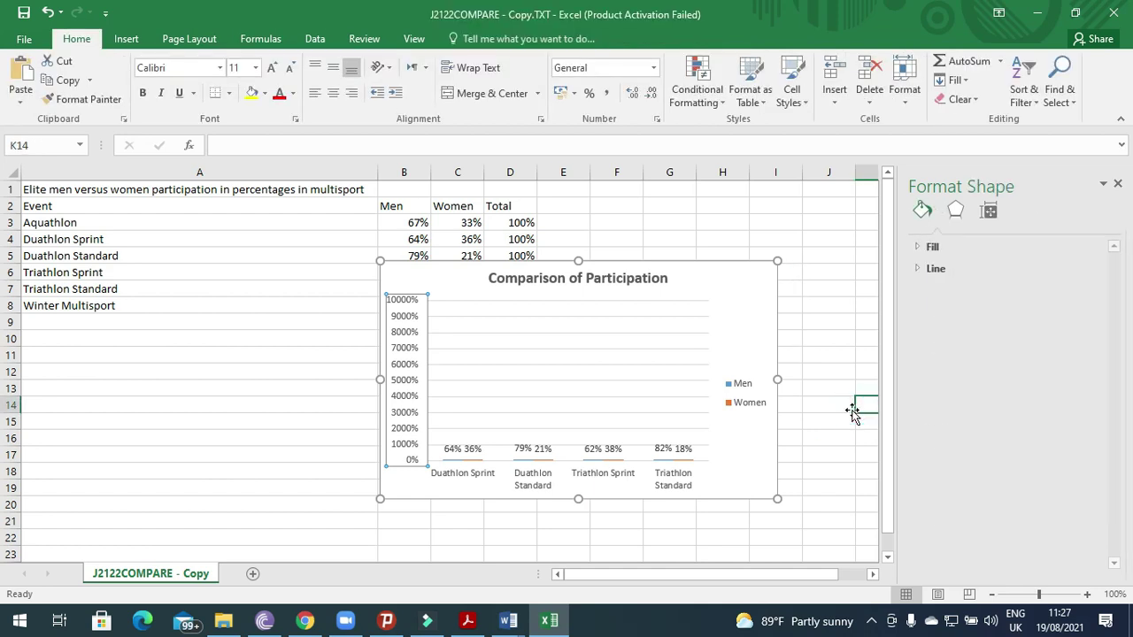
Reduce the maximum bound to 1,0 so the axis tops at 100%
click(400, 402)
right_click(398, 402)
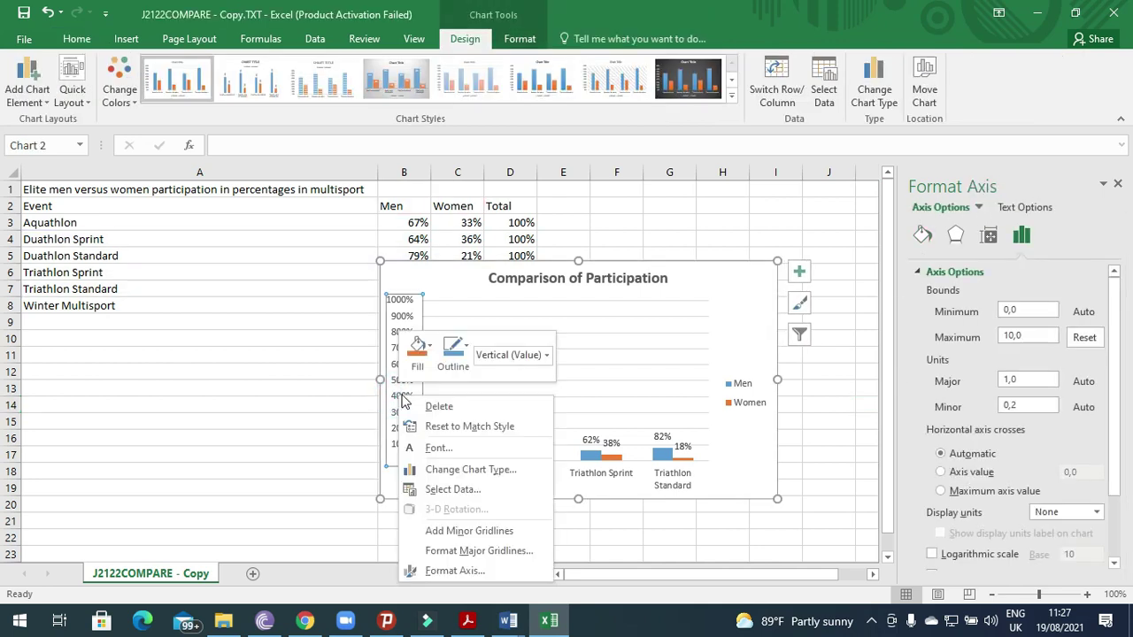
click(1017, 336)
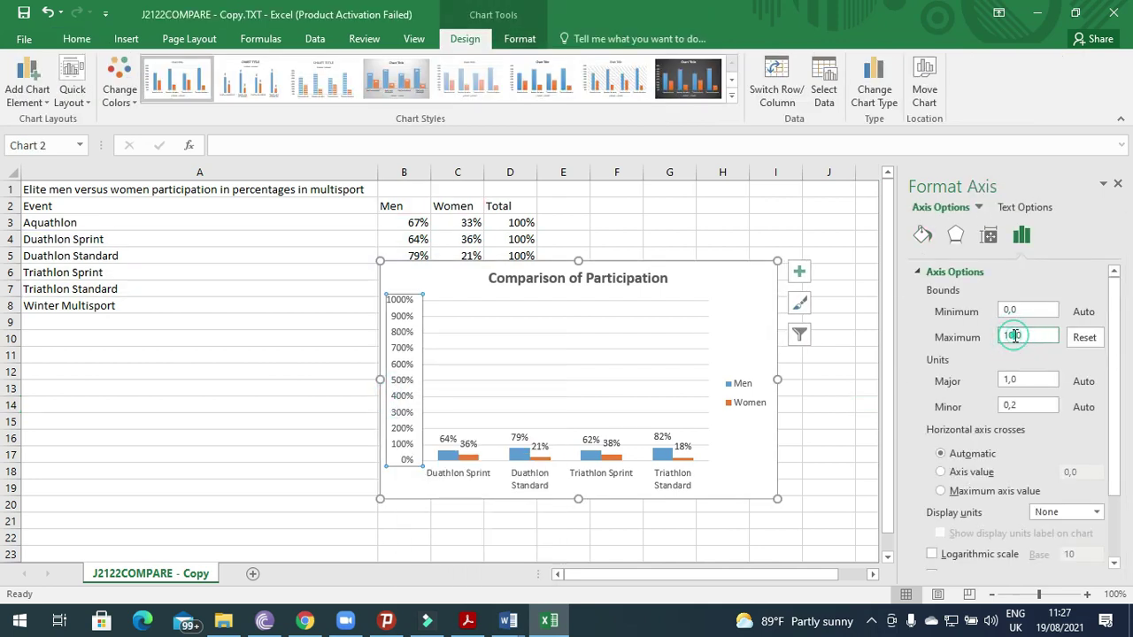
key(BackSpace)
click(810, 423)
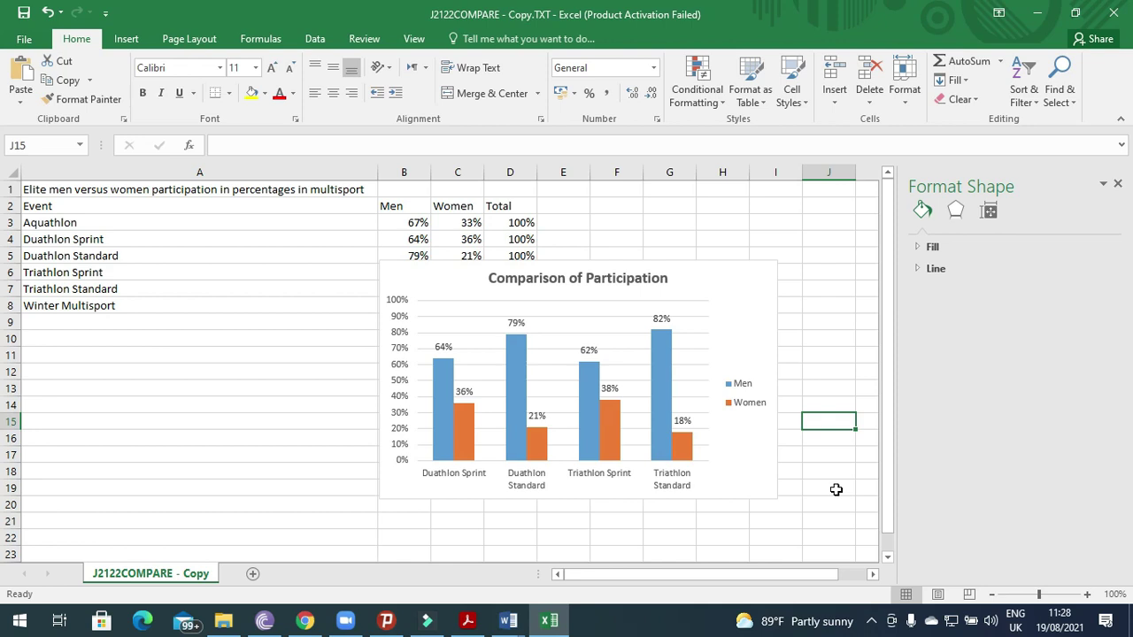
click(467, 621)
Read question 16 on inserting the chart into the document, then return to Excel
scroll(285, 468, down, 5)
scroll(286, 469, down, 3)
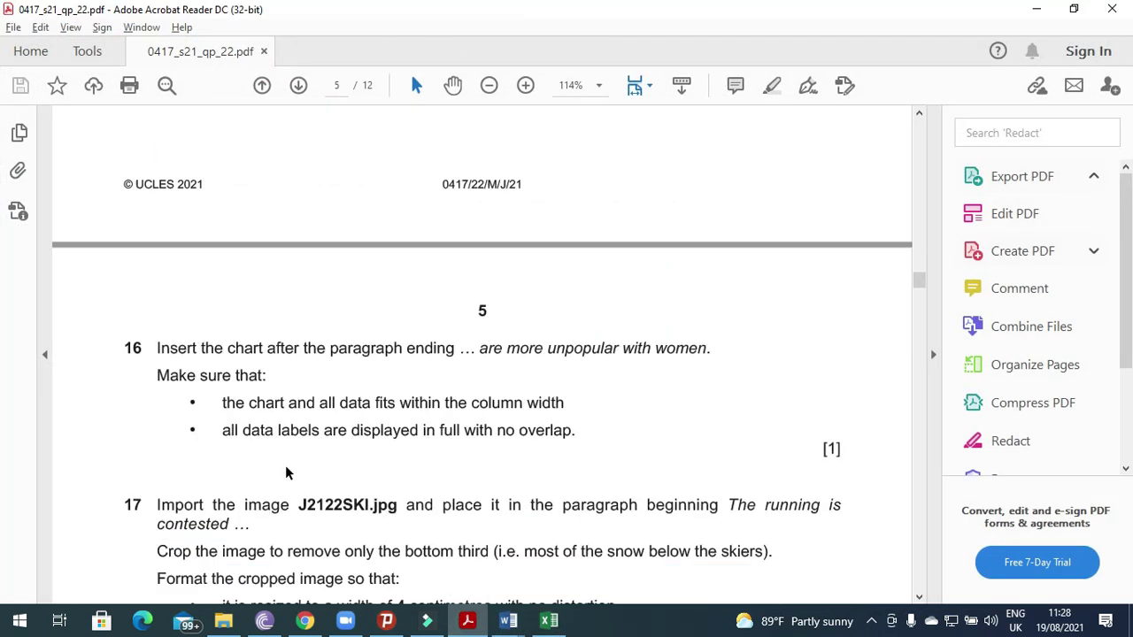
drag(152, 349, 693, 361)
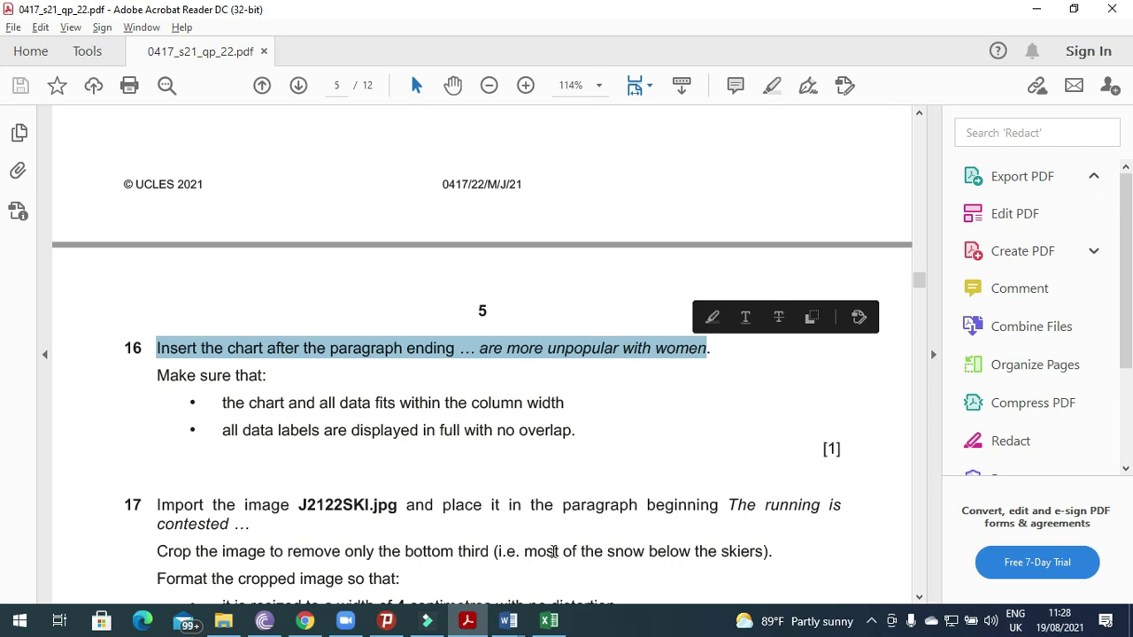
click(549, 621)
Copy the Comparison of Participation chart and switch to the MSREVIEW document
click(448, 282)
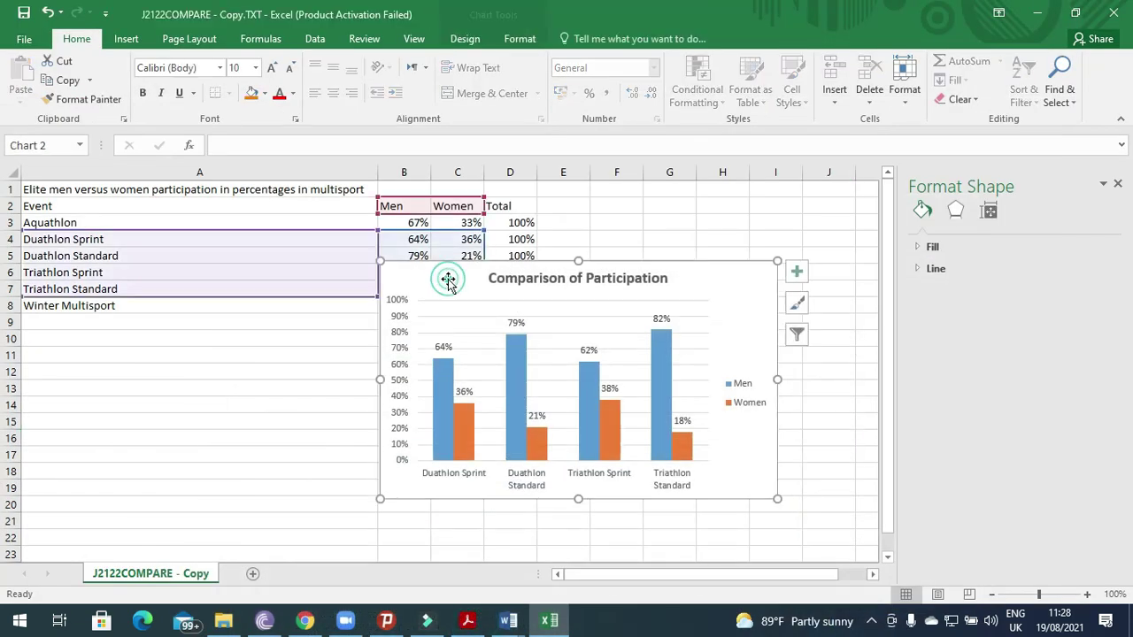
key(ctrl+c)
mouse_move(508, 621)
click(551, 567)
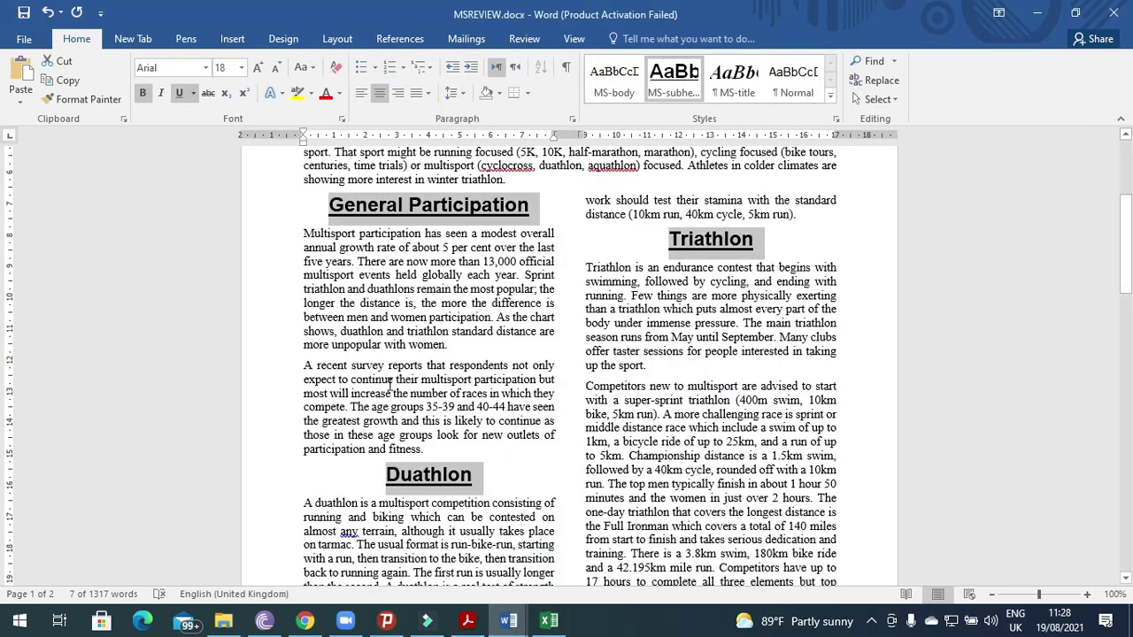
click(472, 623)
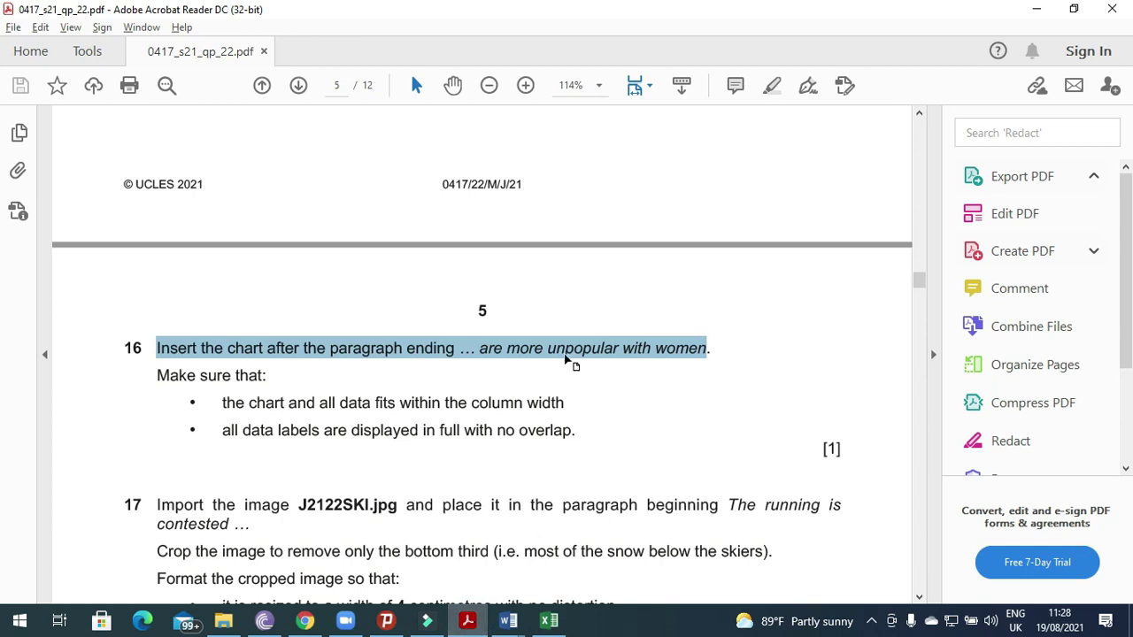
click(509, 621)
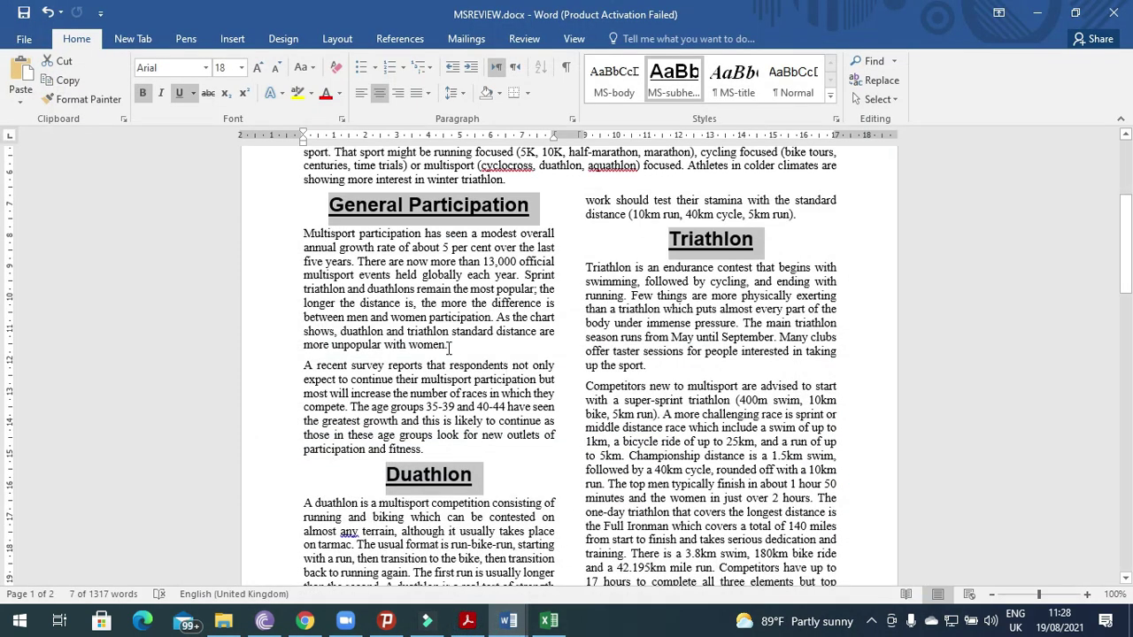
Paste the chart after 'unpopular with women.' and make it slightly shorter
click(449, 347)
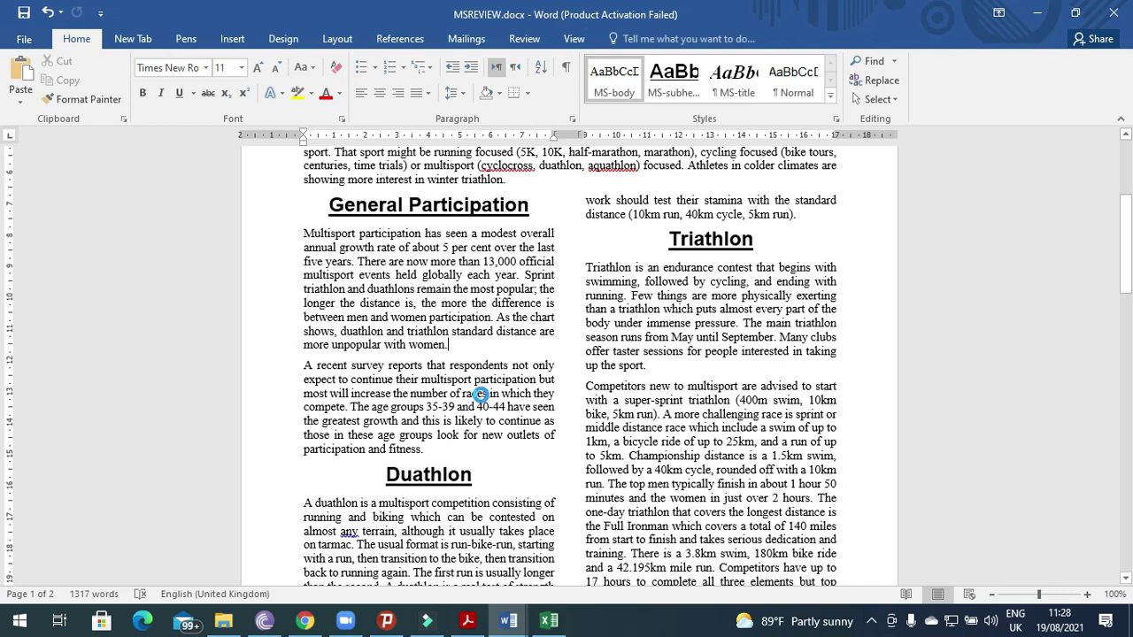
key(ctrl+v)
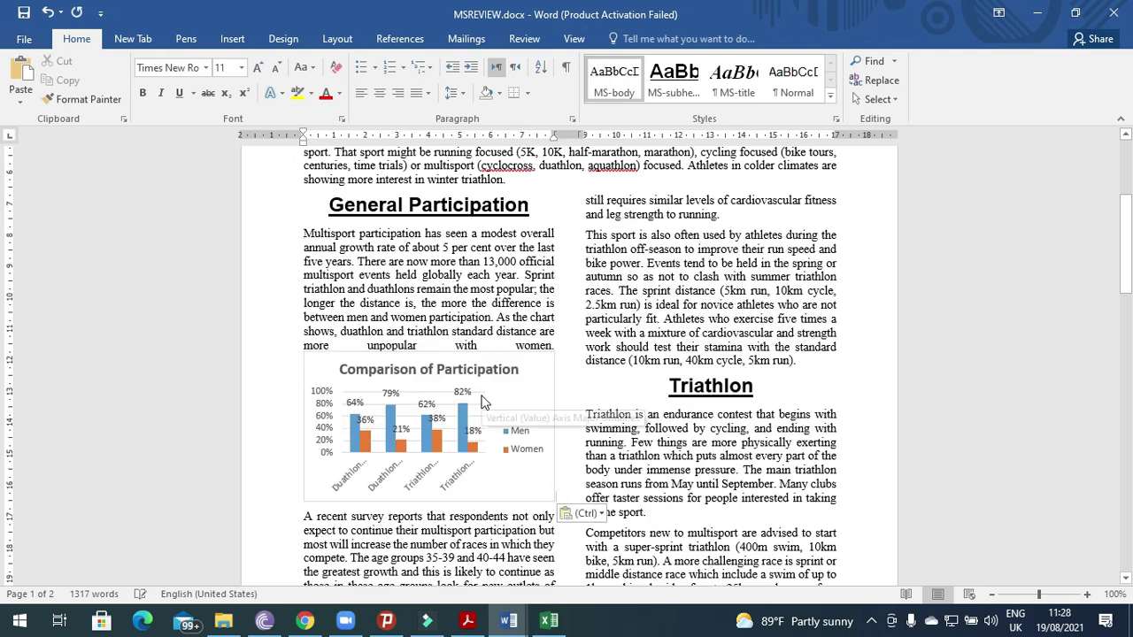
click(496, 486)
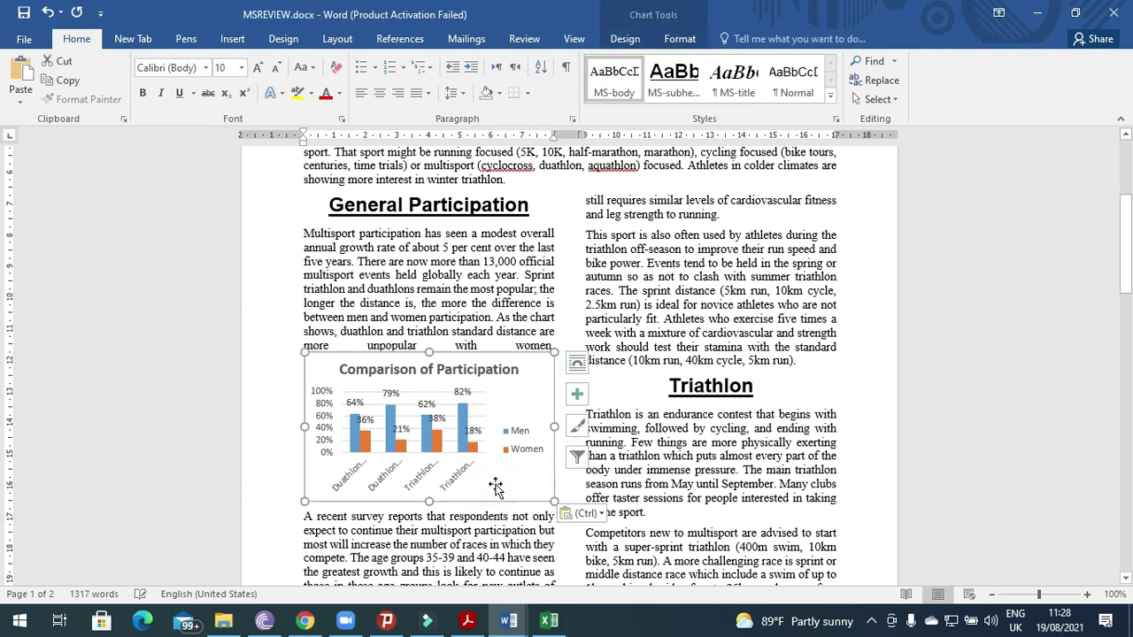
mouse_move(430, 501)
mouse_down()
mouse_move(431, 481)
mouse_move(431, 509)
mouse_up()
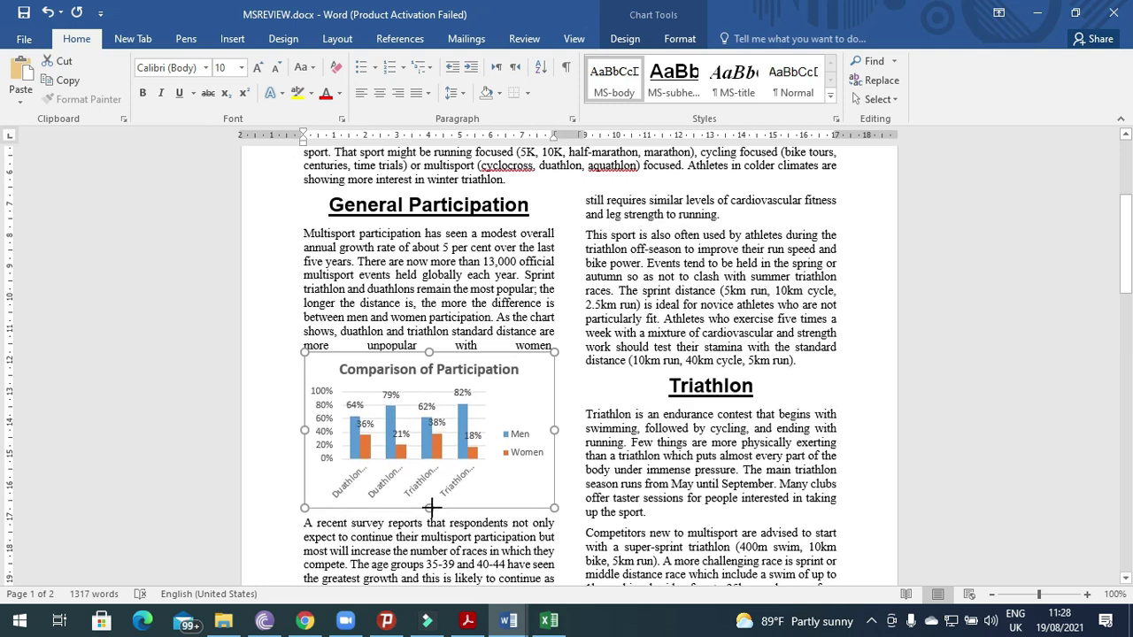
Enlarge the chart legend, move it to the bottom of the chart and narrow it
click(527, 459)
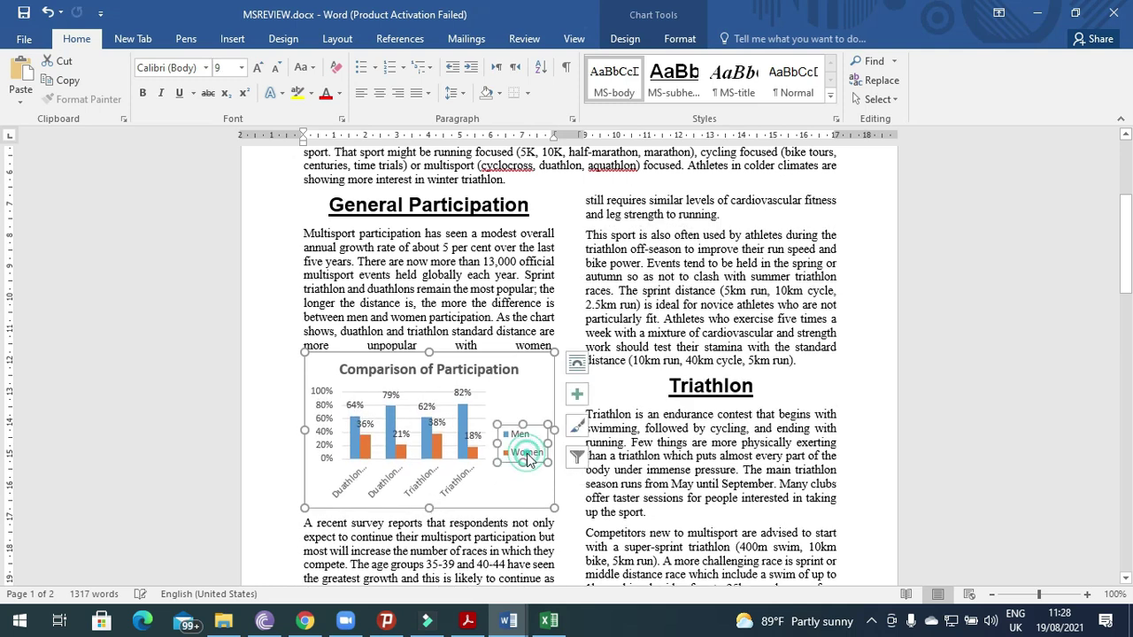
drag(494, 467, 331, 464)
drag(439, 424, 431, 491)
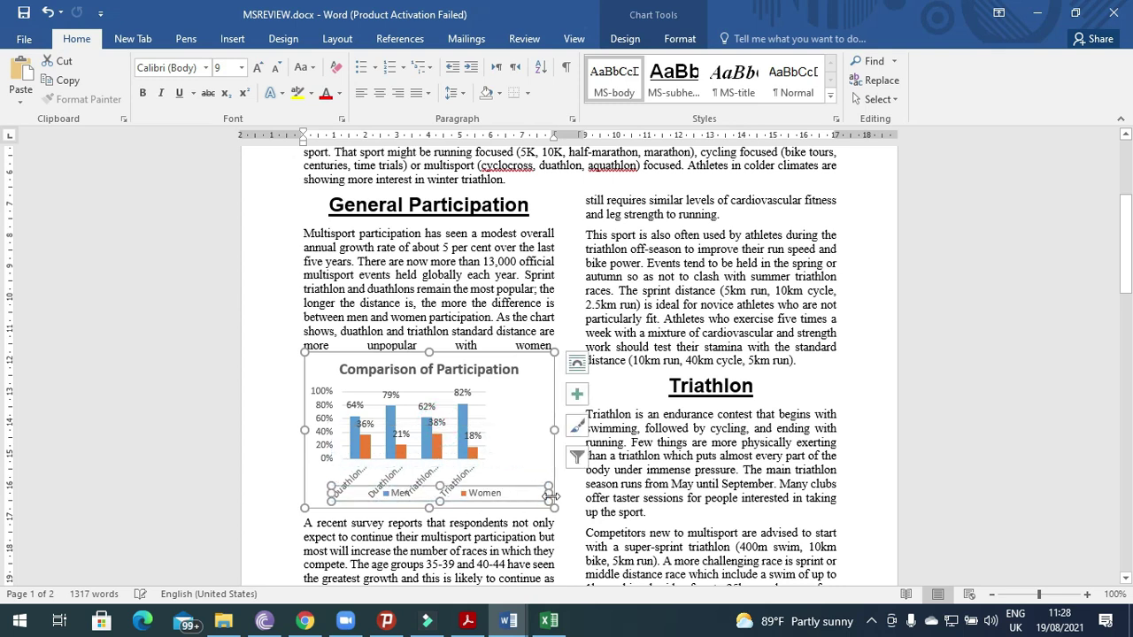
drag(549, 493, 477, 494)
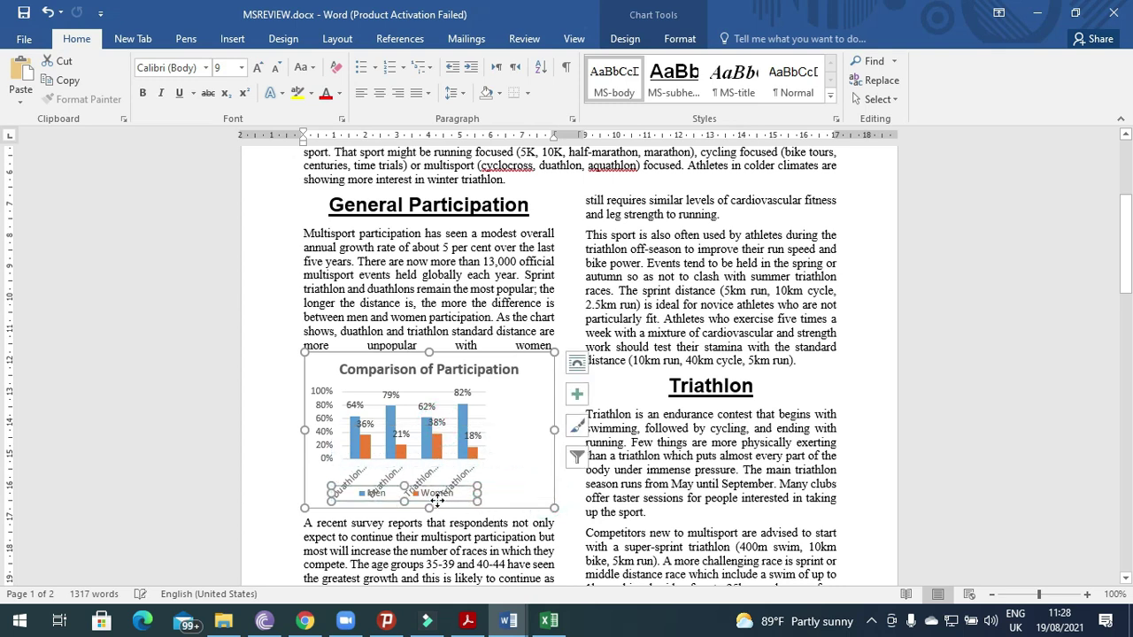
click(474, 451)
click(475, 418)
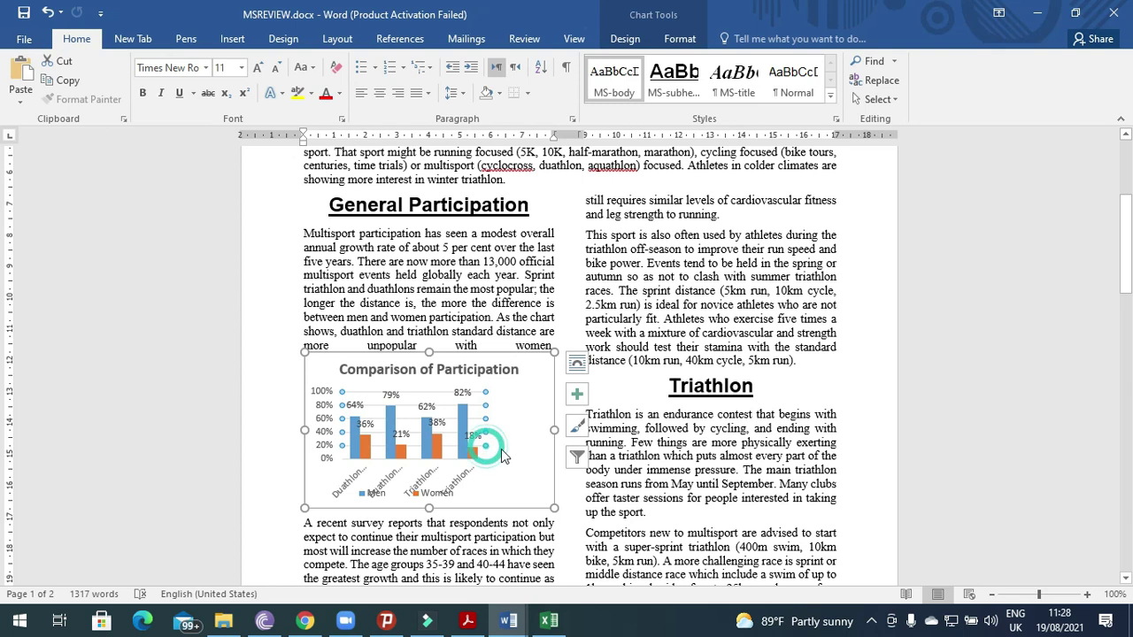
Reselect the legend, narrow it at the lower left and select its Men entry
click(435, 501)
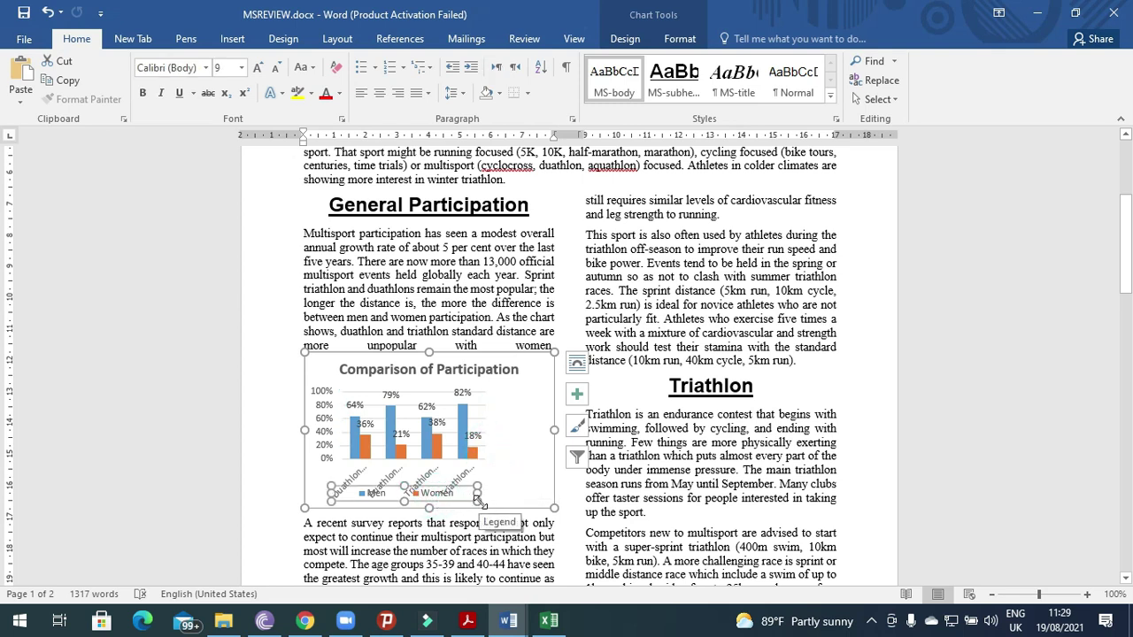
click(479, 493)
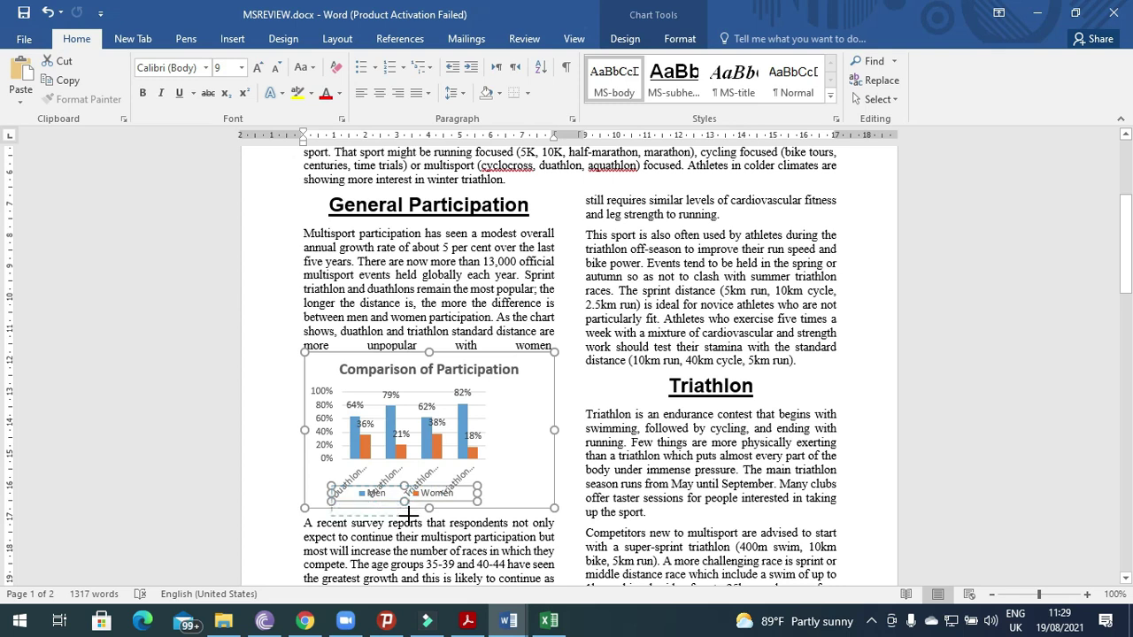
drag(409, 514, 408, 512)
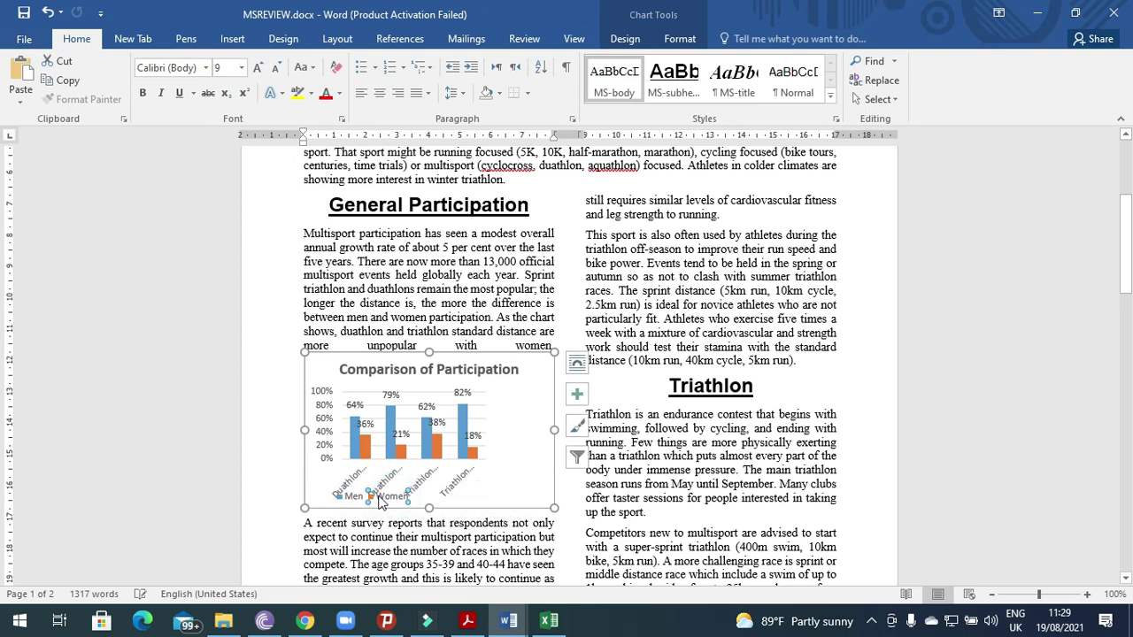
click(365, 501)
click(366, 495)
click(353, 495)
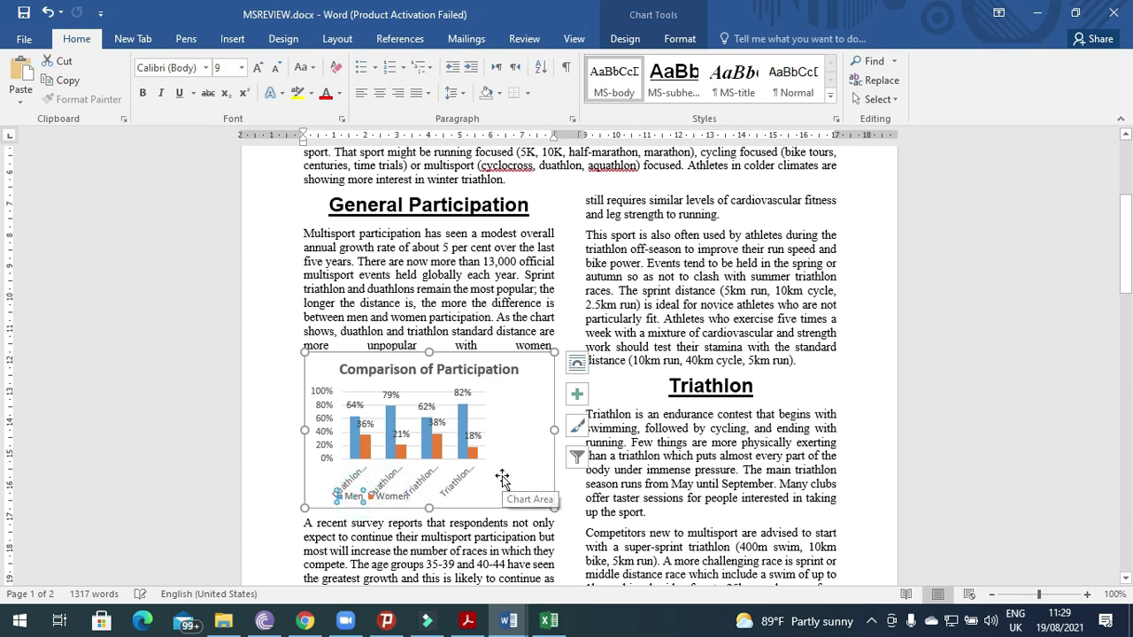
Undo the legend rearrangement and bring the exam question paper back up in Acrobat Reader
key(ctrl+z)
key(ctrl+z)
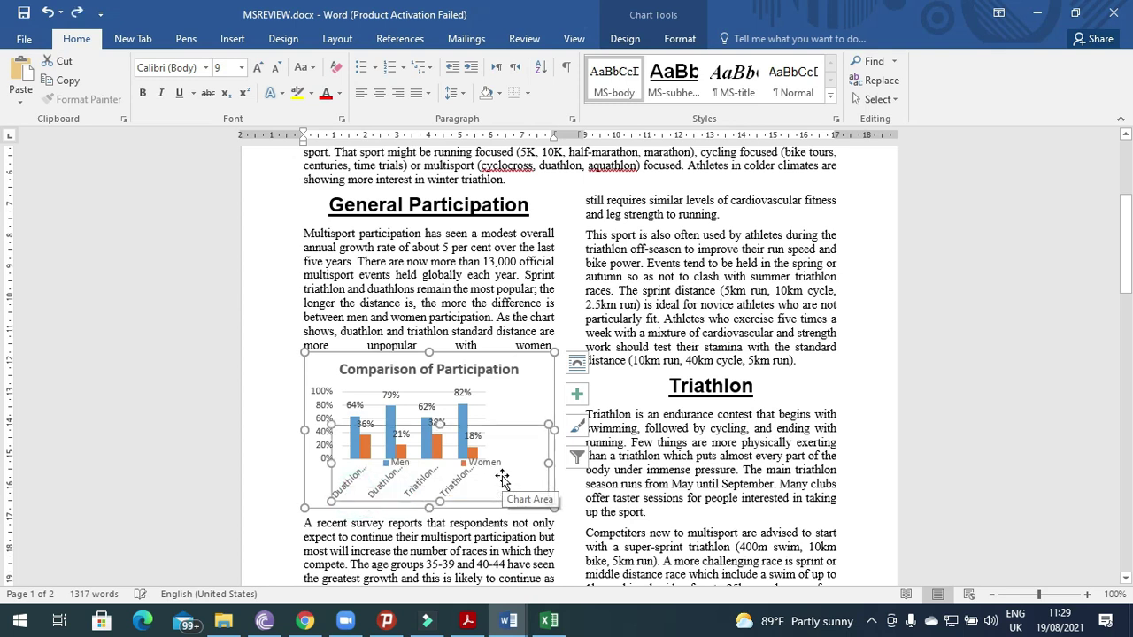
click(468, 621)
scroll(422, 523, down, 2)
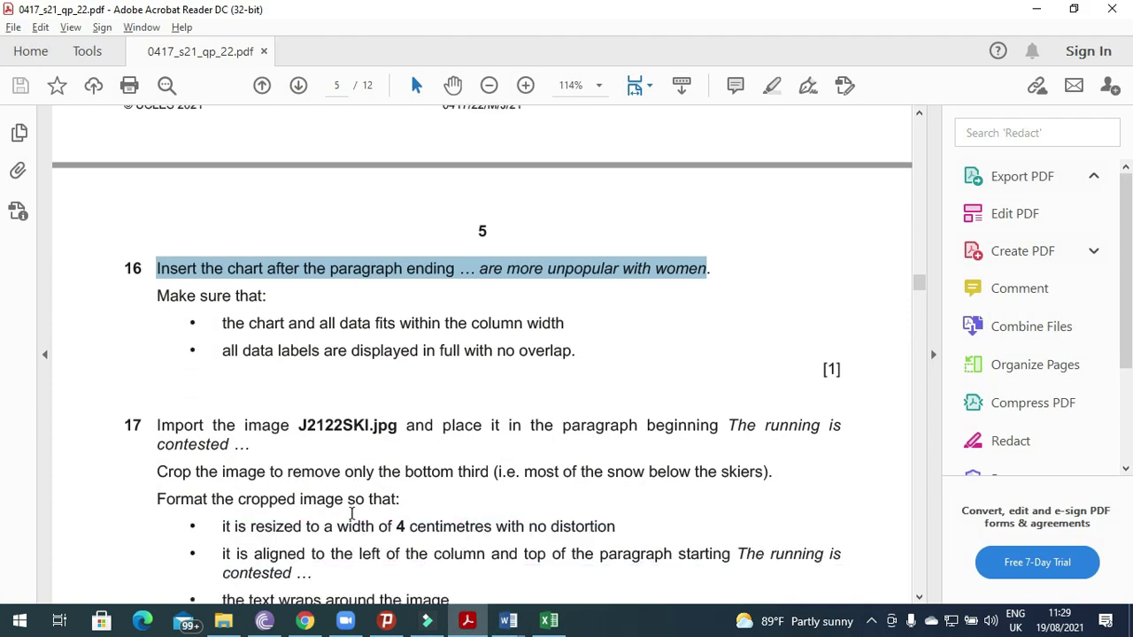
Scroll to question 17 on importing J2122SKI.jpg and highlight the word 'contested'
scroll(351, 513, down, 4)
drag(157, 266, 842, 271)
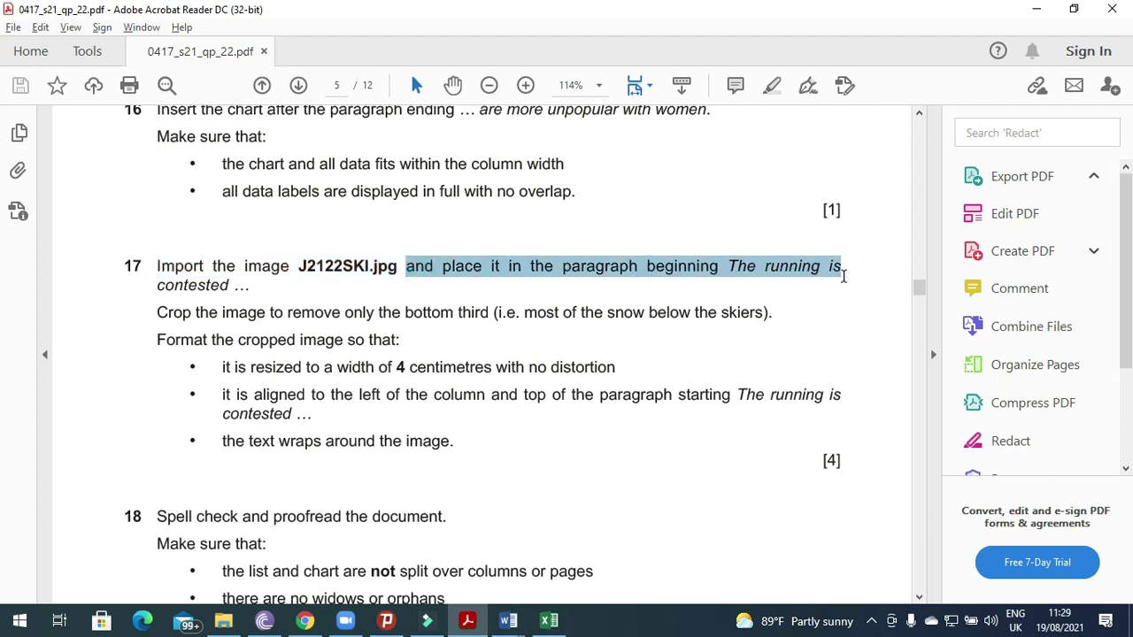
click(160, 291)
drag(160, 290, 230, 287)
click(470, 624)
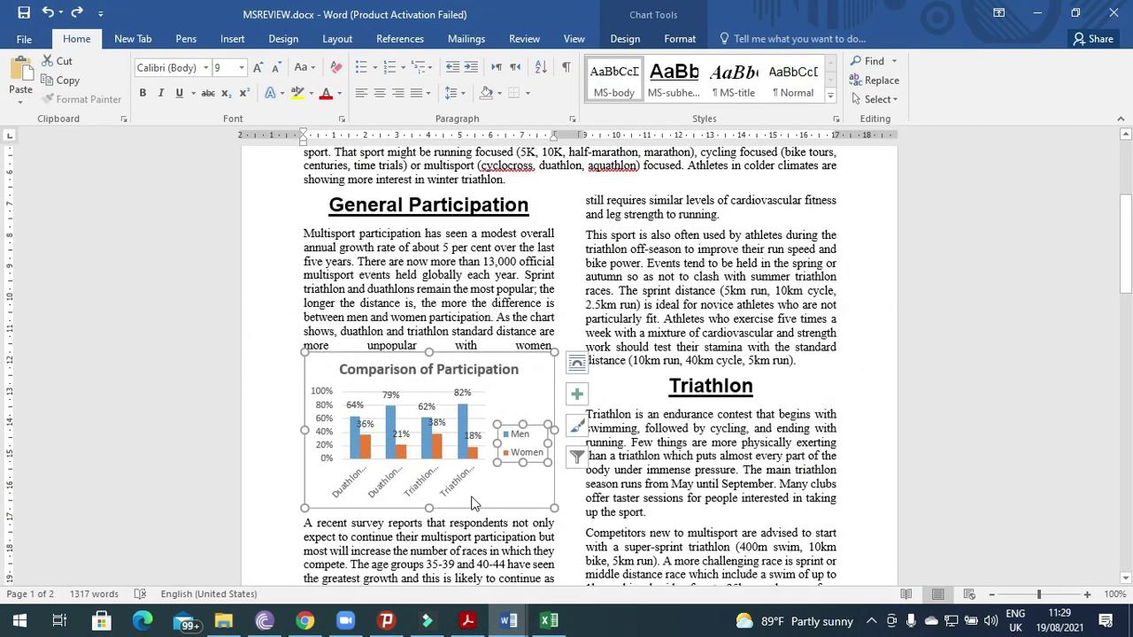
Scroll the newsletter down to the Winter Triathlon paragraph
scroll(416, 513, down, 1)
scroll(412, 516, up, 1)
scroll(412, 516, down, 3)
scroll(412, 516, down, 4)
scroll(411, 516, down, 4)
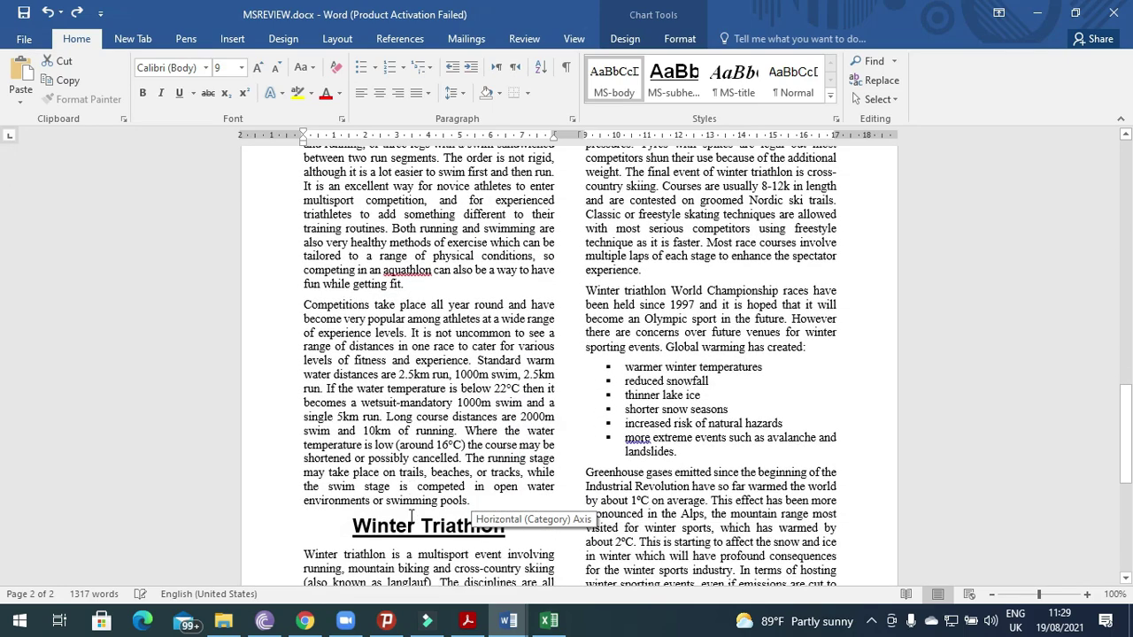
scroll(412, 516, down, 2)
scroll(412, 516, down, 2)
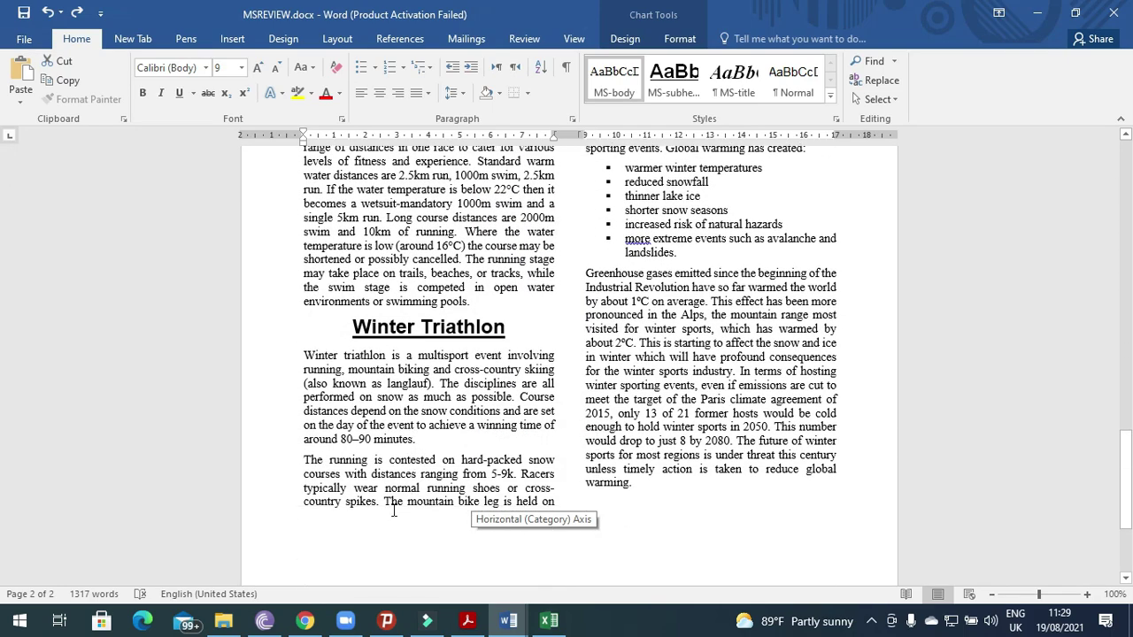
Review question 17's crop, 4 cm width, left-align and text-wrap requirements in the question paper
click(467, 620)
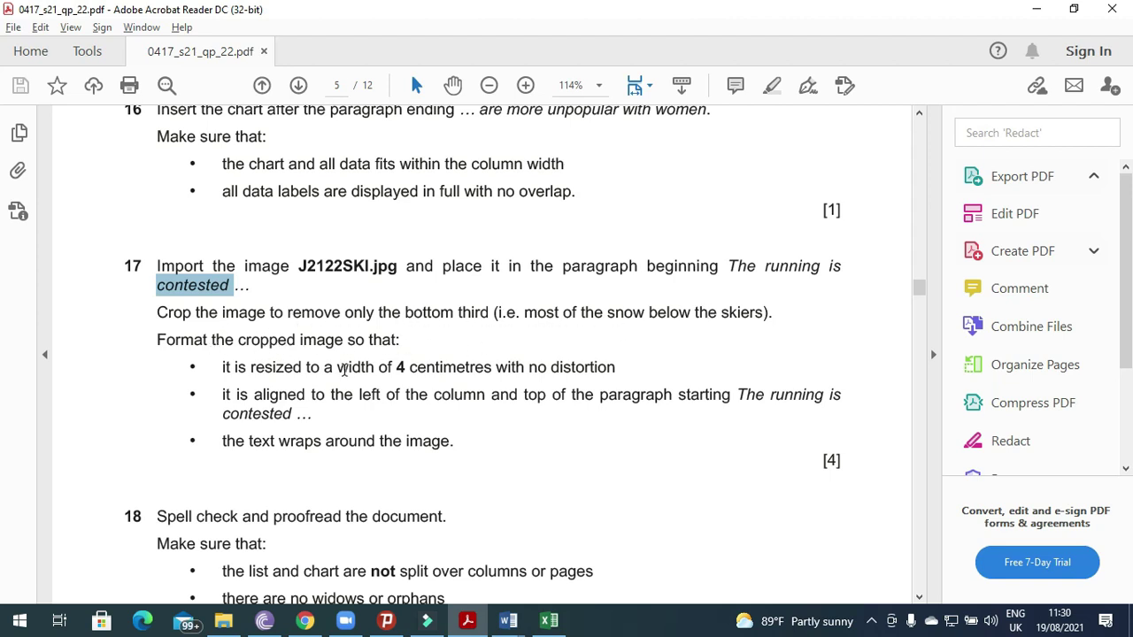
click(370, 401)
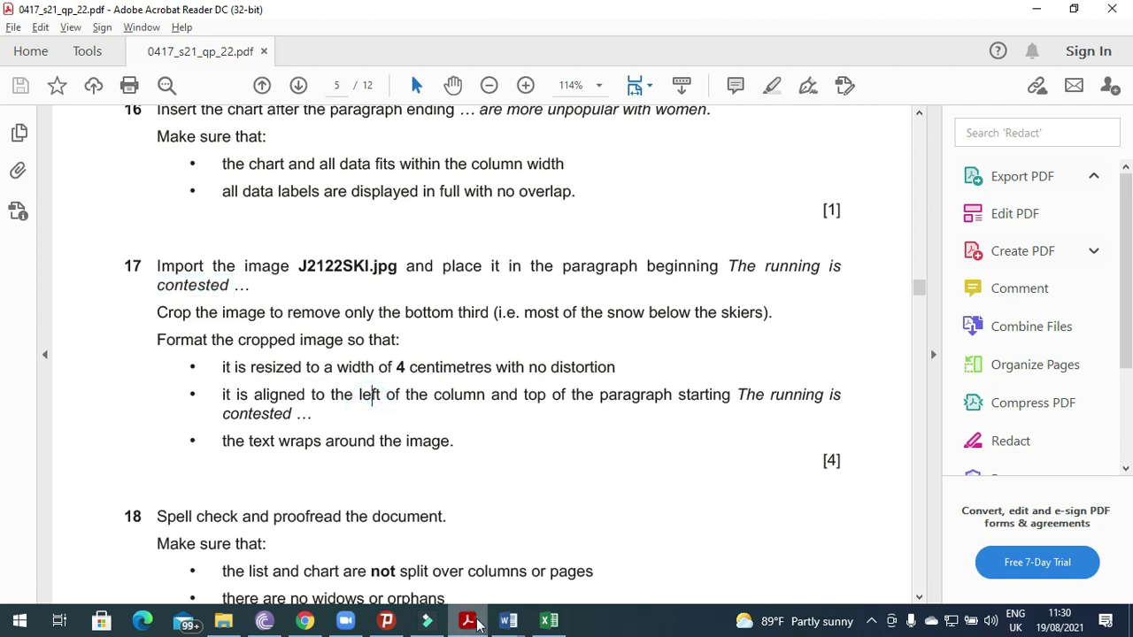
key(alt+Tab)
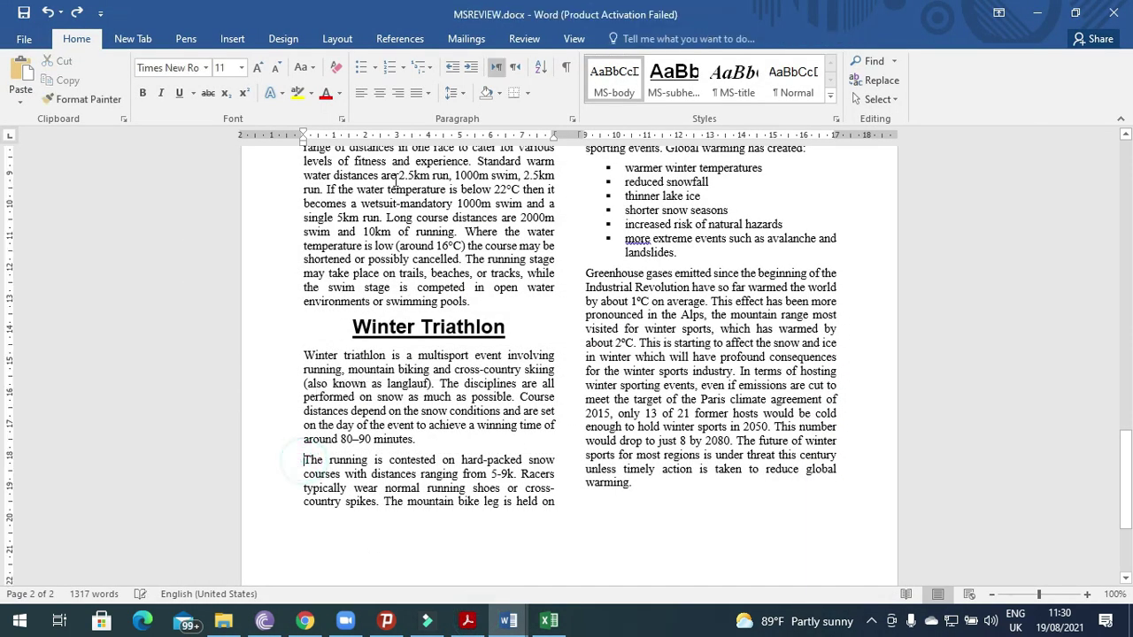
Insert J2122SKI.jpg from the Desktop's MJ 2021-22 folder as a picture
click(229, 39)
click(152, 78)
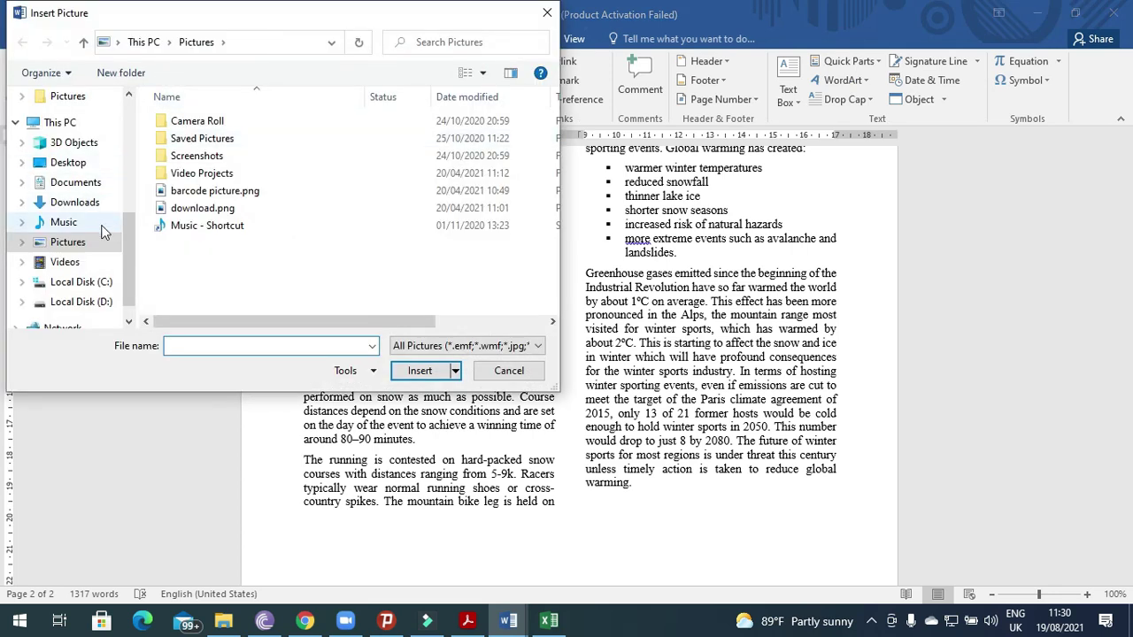
click(71, 162)
double_click(205, 124)
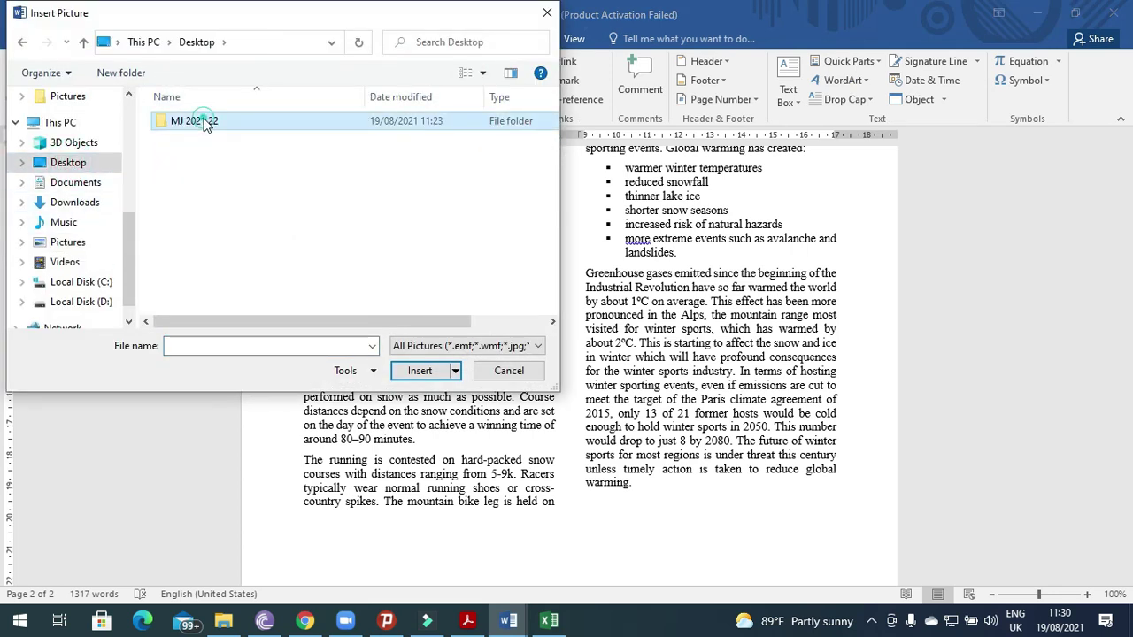
click(208, 146)
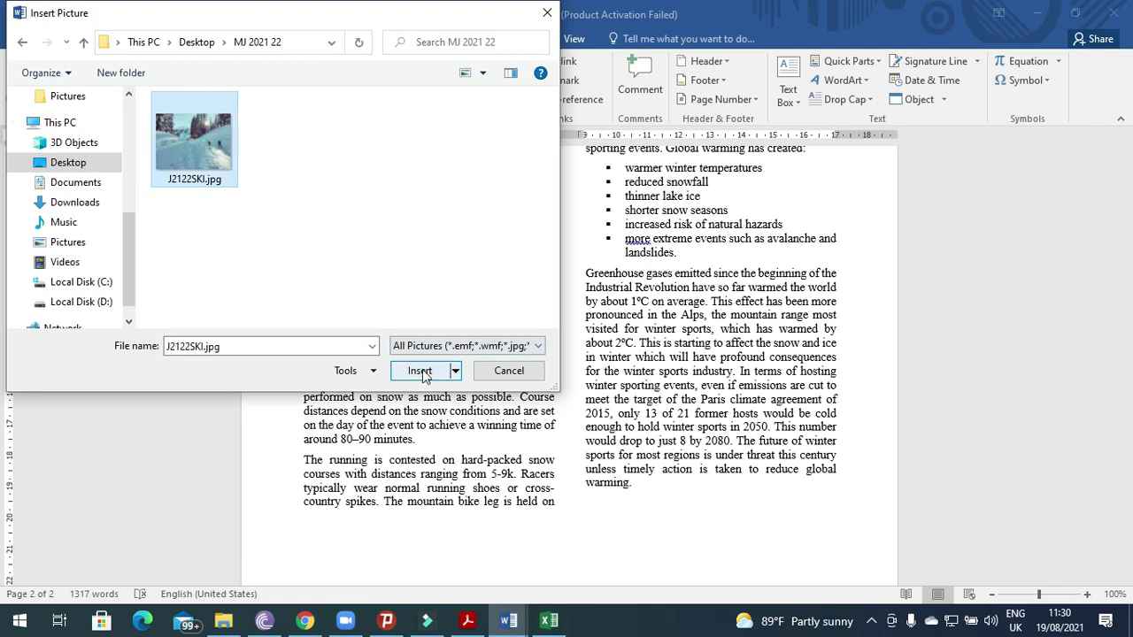
click(421, 370)
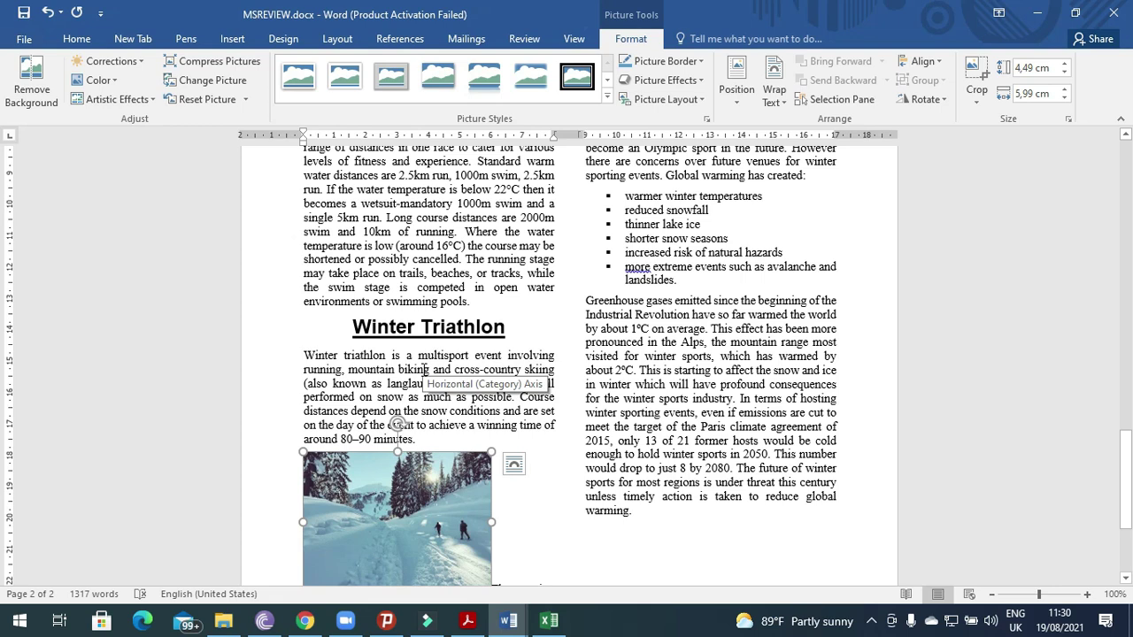
click(474, 625)
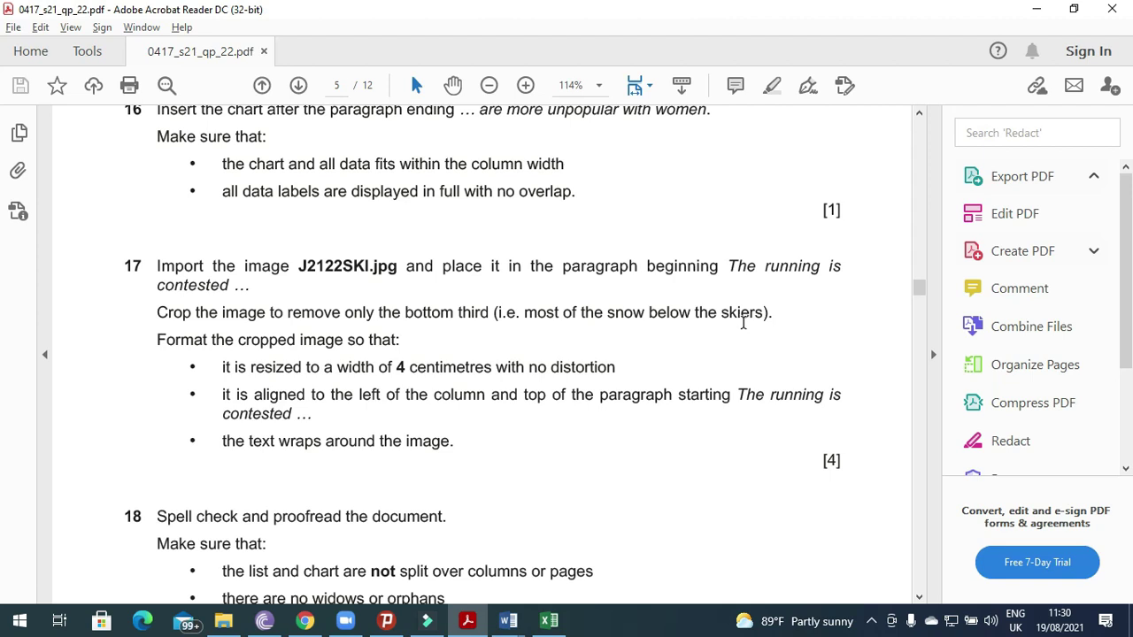
click(509, 621)
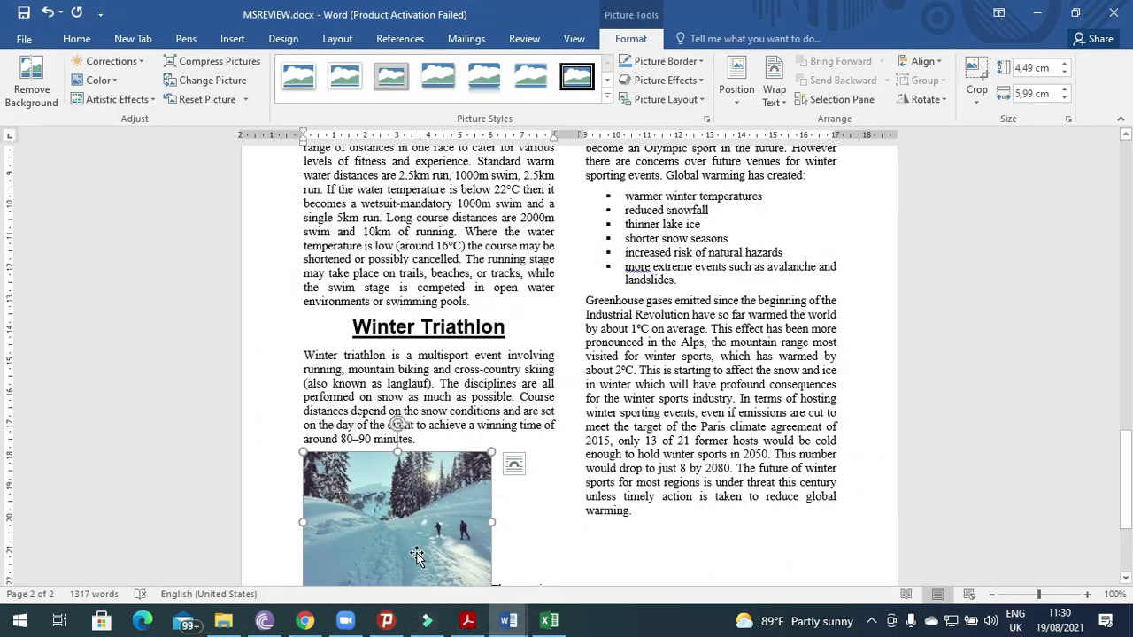
scroll(417, 555, down, 2)
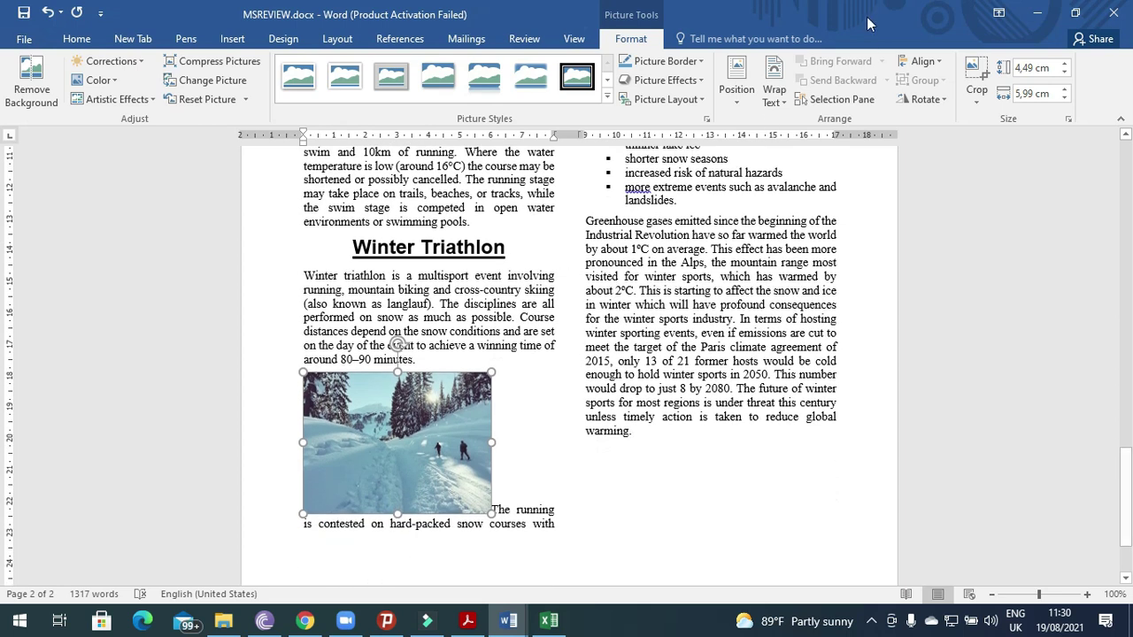
Crop the bottom third off the ski photo, cutting its height from 4,49 to 2,88 cm
click(974, 77)
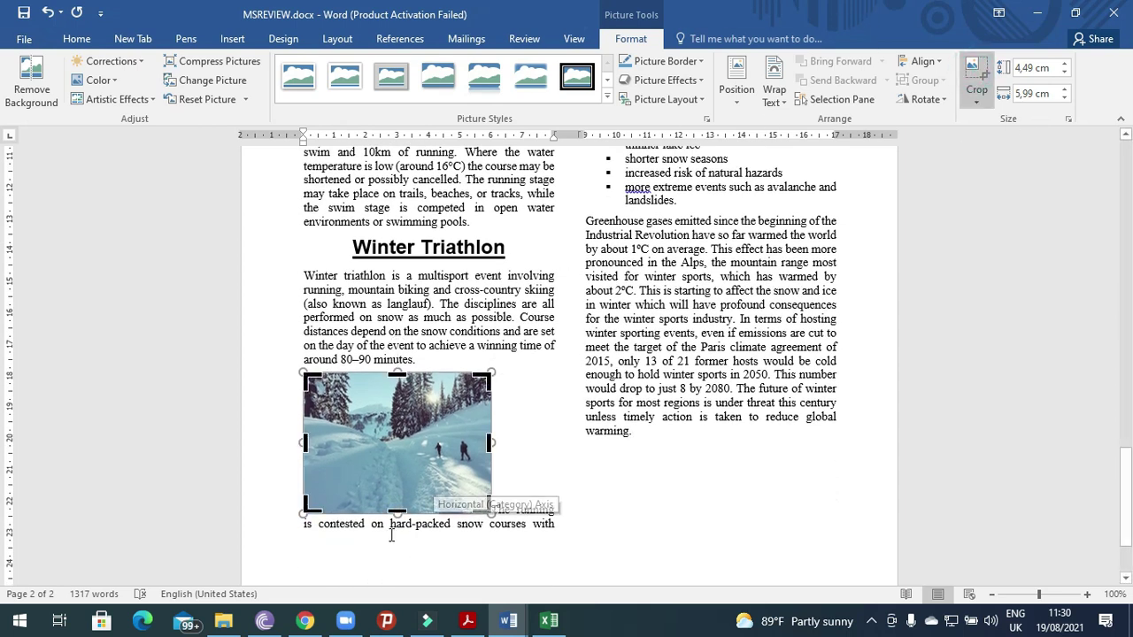
drag(397, 511, 401, 462)
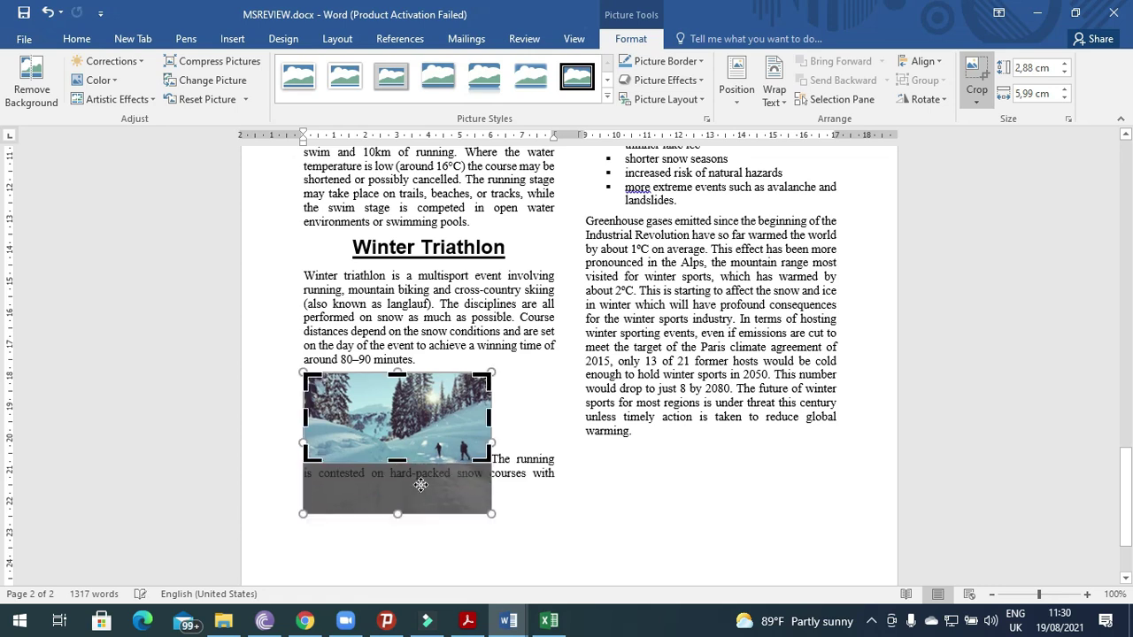
click(536, 405)
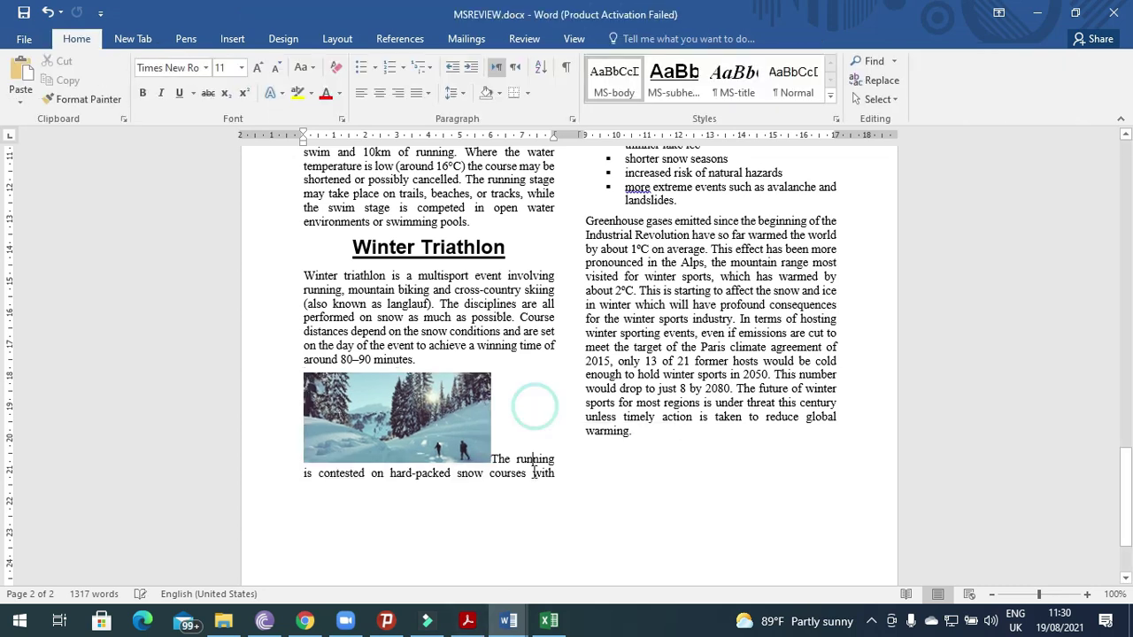
Highlight the 4 cm width requirement in the question paper and reselect the cropped photo
click(469, 624)
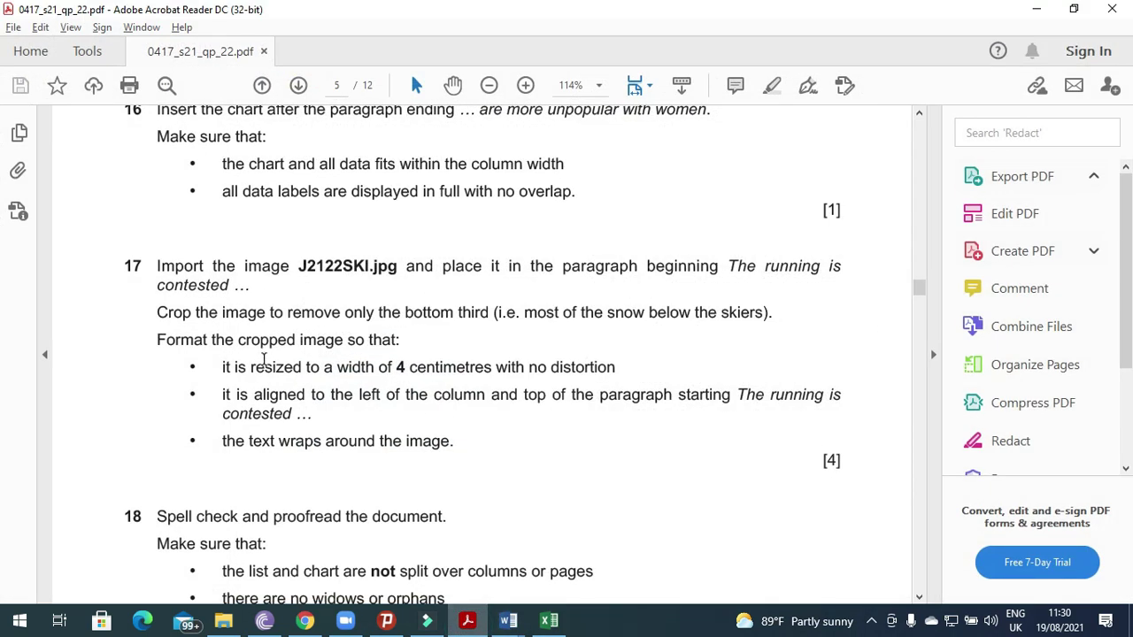
drag(225, 370, 615, 370)
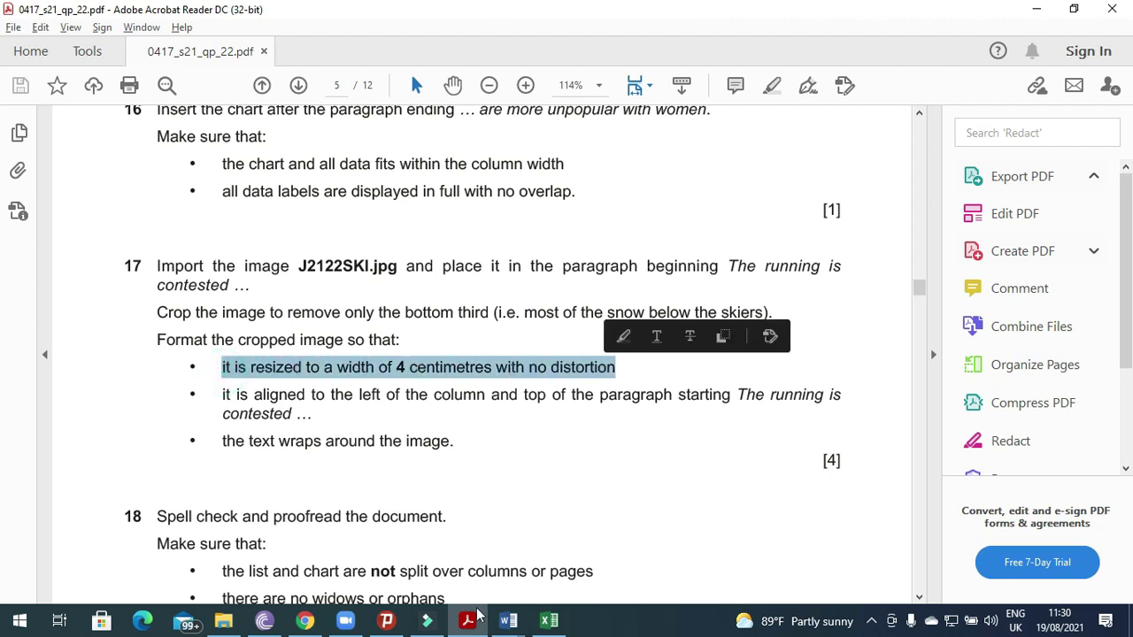
click(508, 621)
click(398, 436)
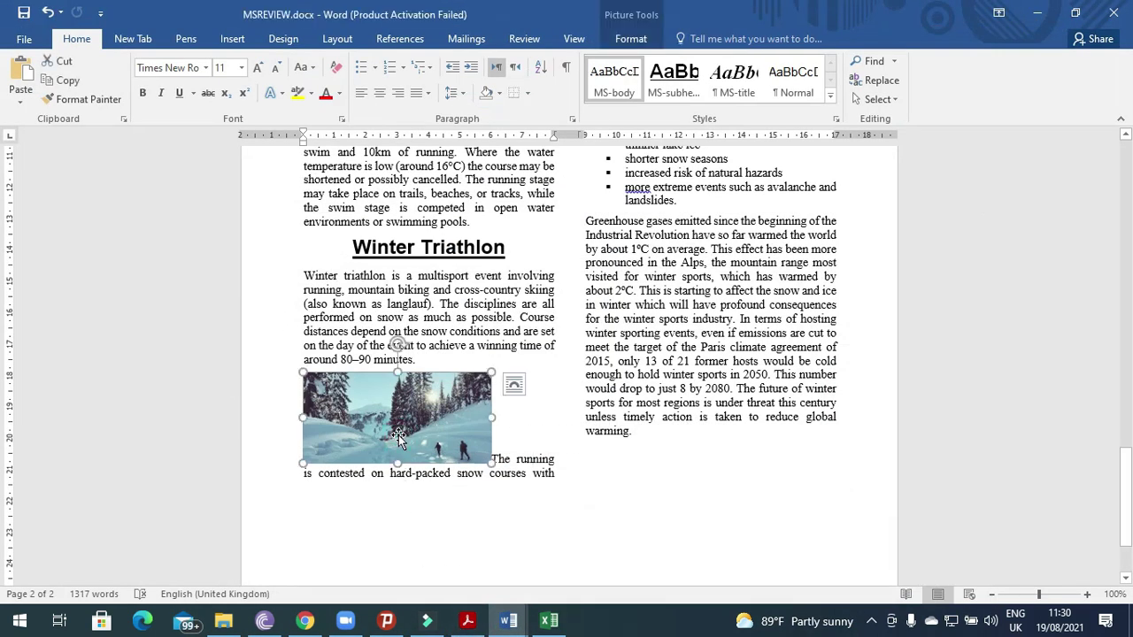
Open the detailed Size settings for the ski photo from the Format tab
click(627, 39)
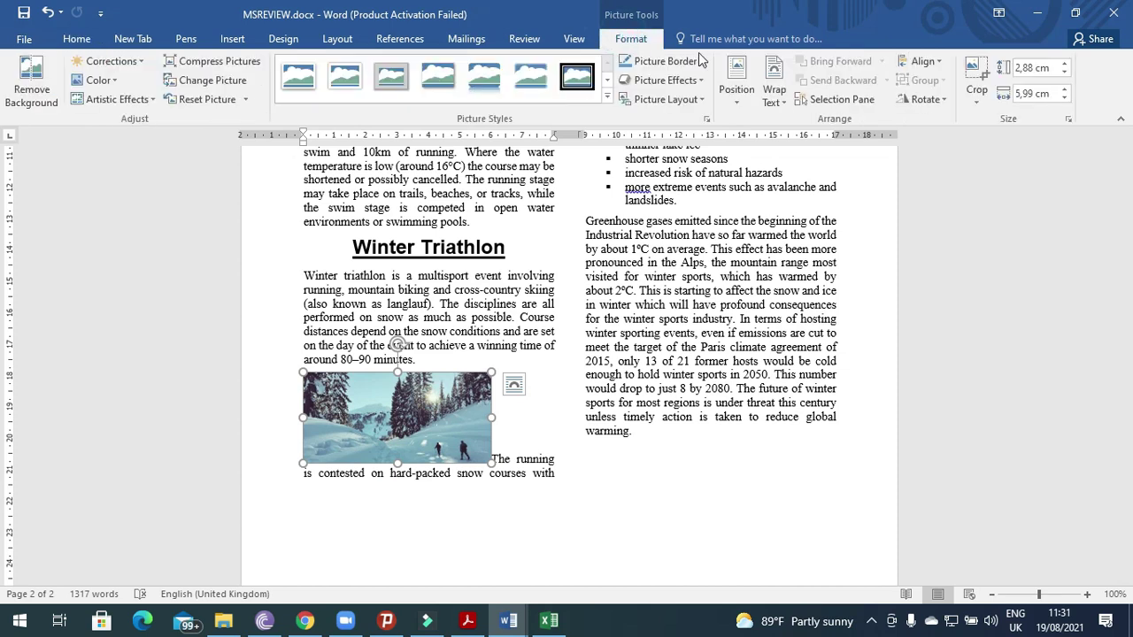
click(1031, 94)
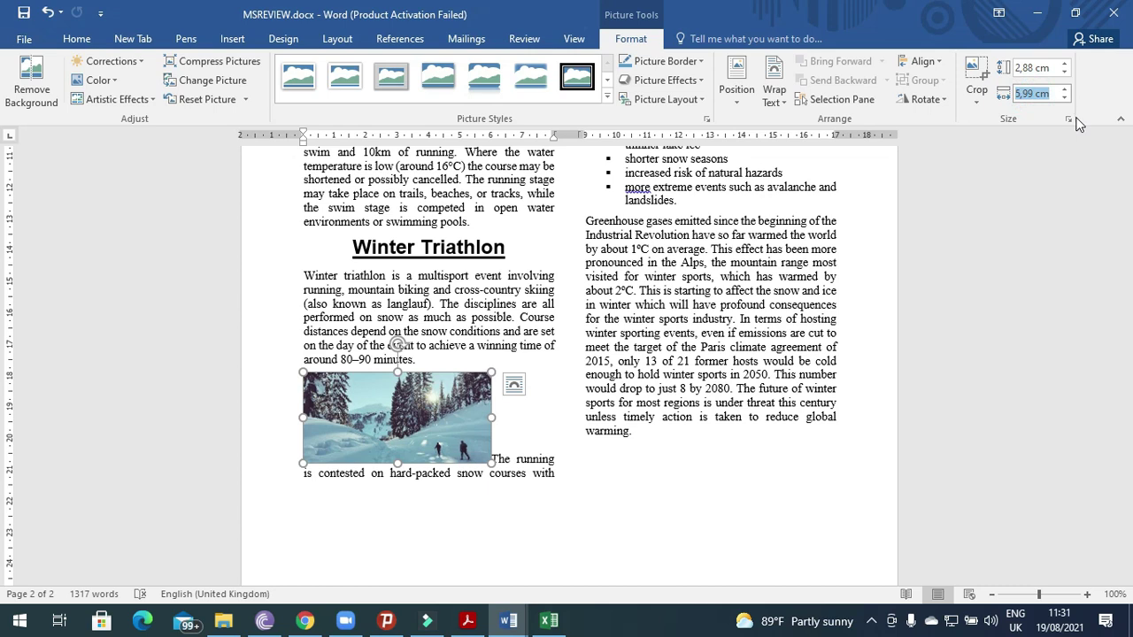
click(1069, 119)
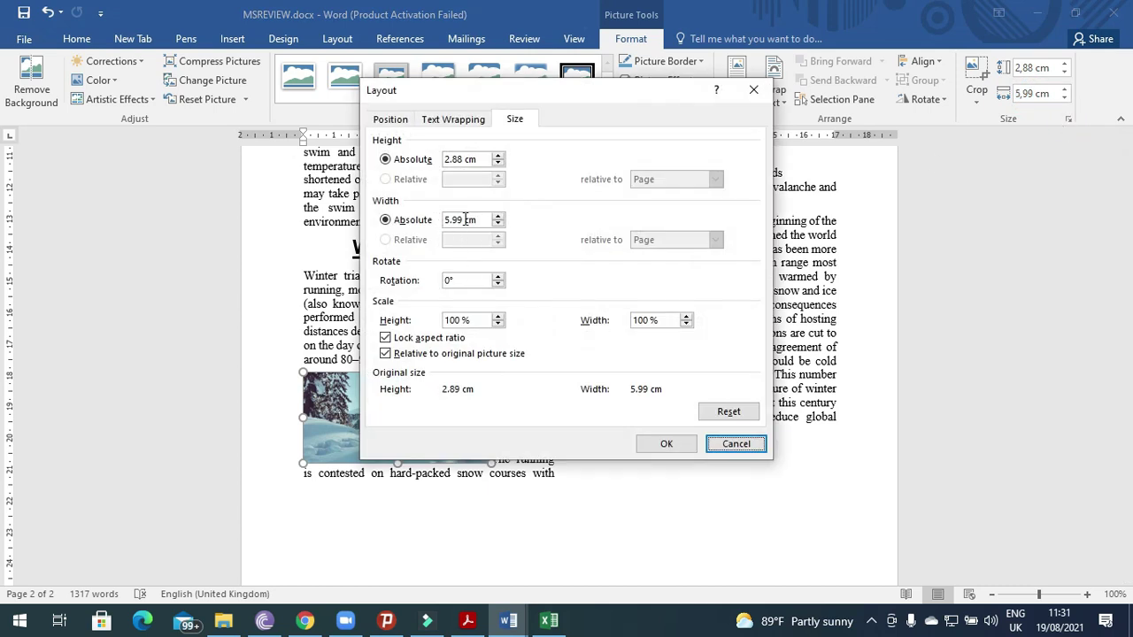
Set the photo's absolute width to 4.00 cm with aspect ratio locked, giving 1,93 cm height
click(499, 224)
click(499, 224)
click(499, 224)
click(498, 224)
click(498, 224)
click(498, 224)
click(498, 224)
click(498, 224)
click(499, 225)
click(499, 225)
click(500, 225)
click(499, 225)
click(500, 225)
click(499, 225)
click(499, 224)
click(499, 224)
click(499, 224)
click(499, 224)
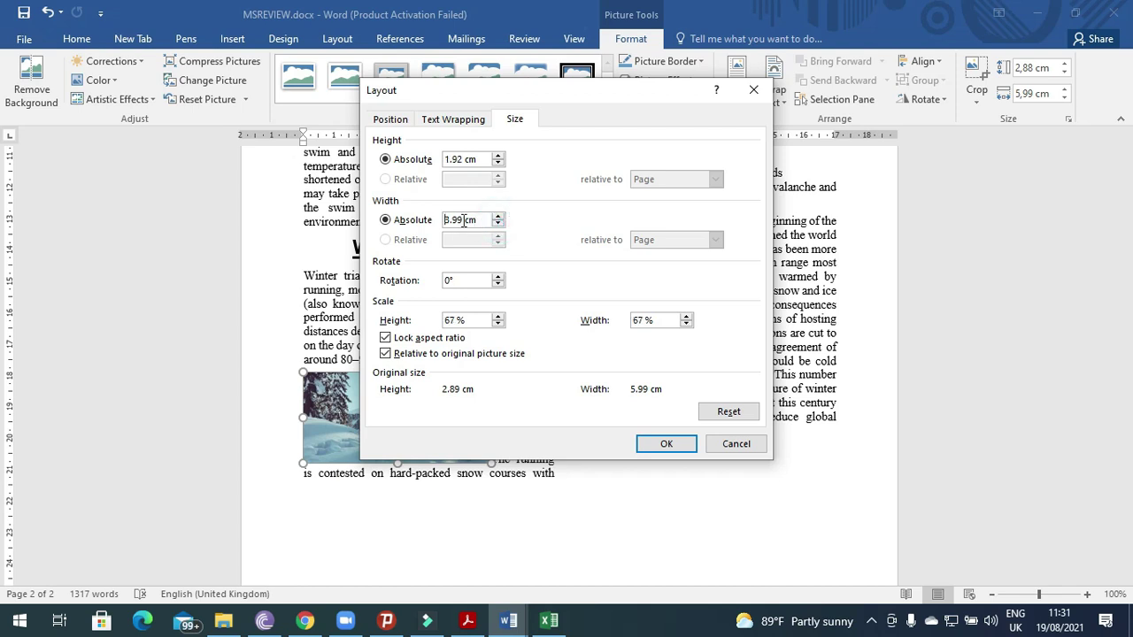
click(498, 217)
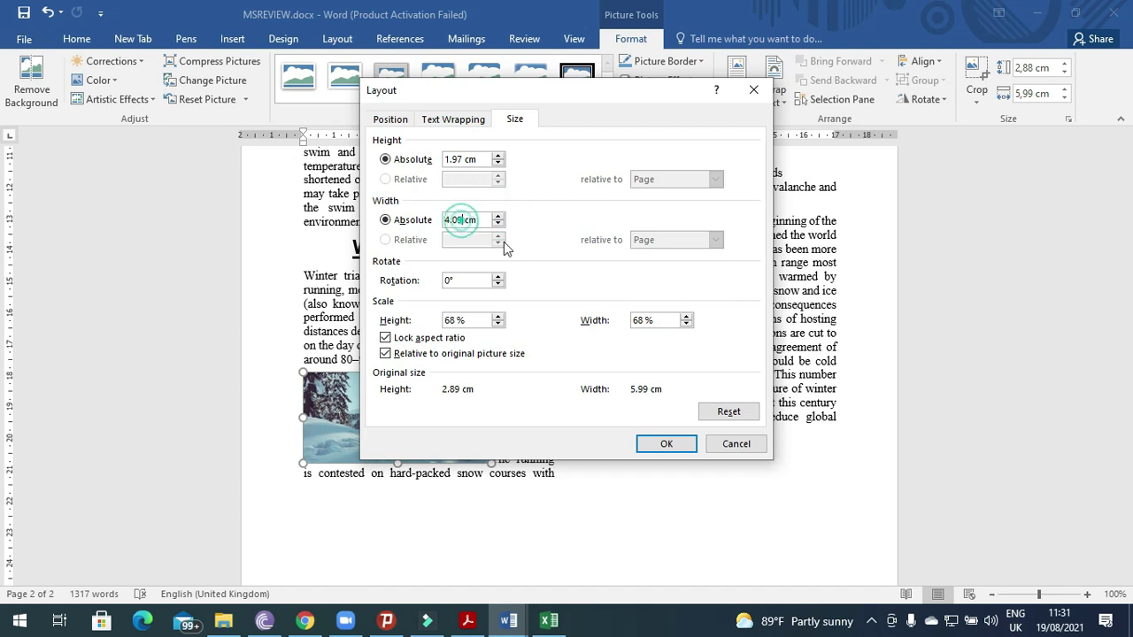
key(BackSpace)
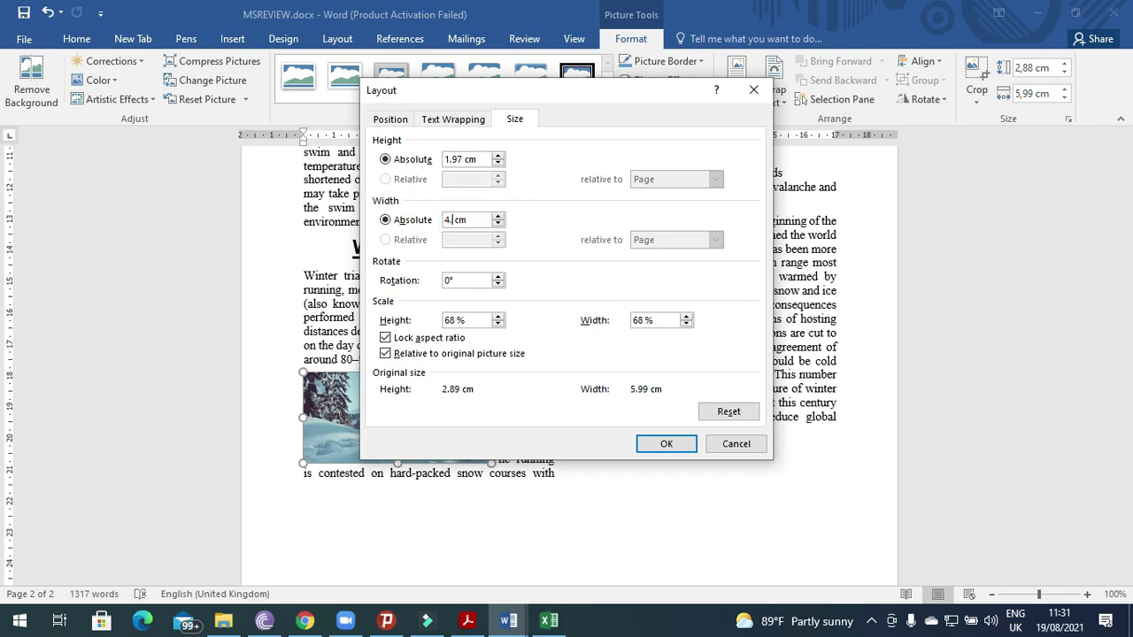
text(00)
click(666, 444)
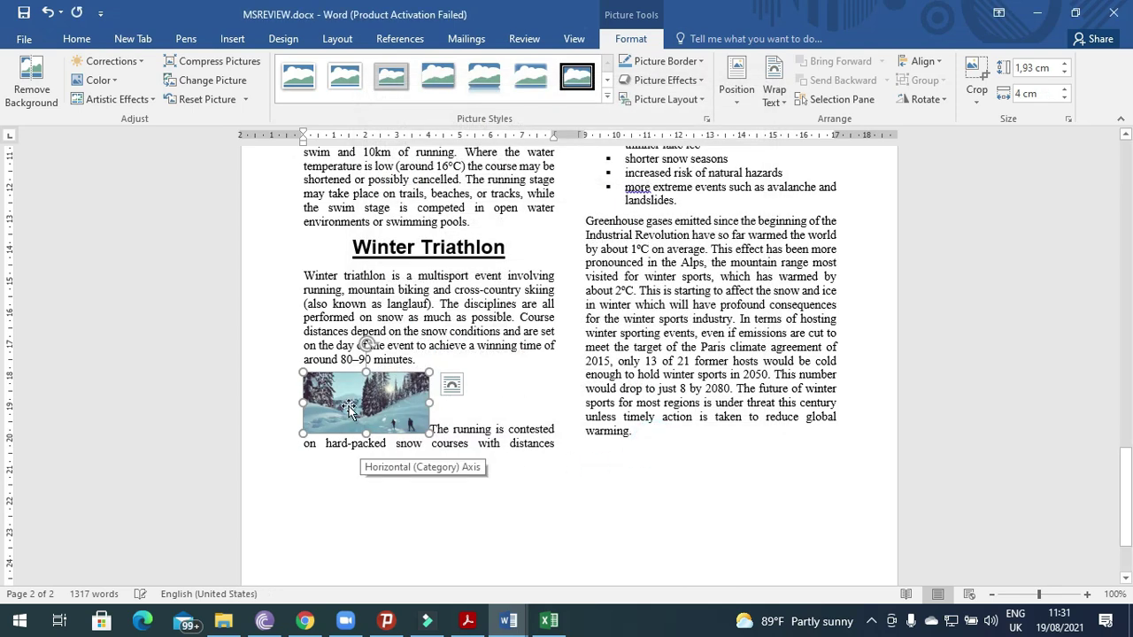
Set the ski photo's text wrapping to Square
click(466, 622)
click(466, 623)
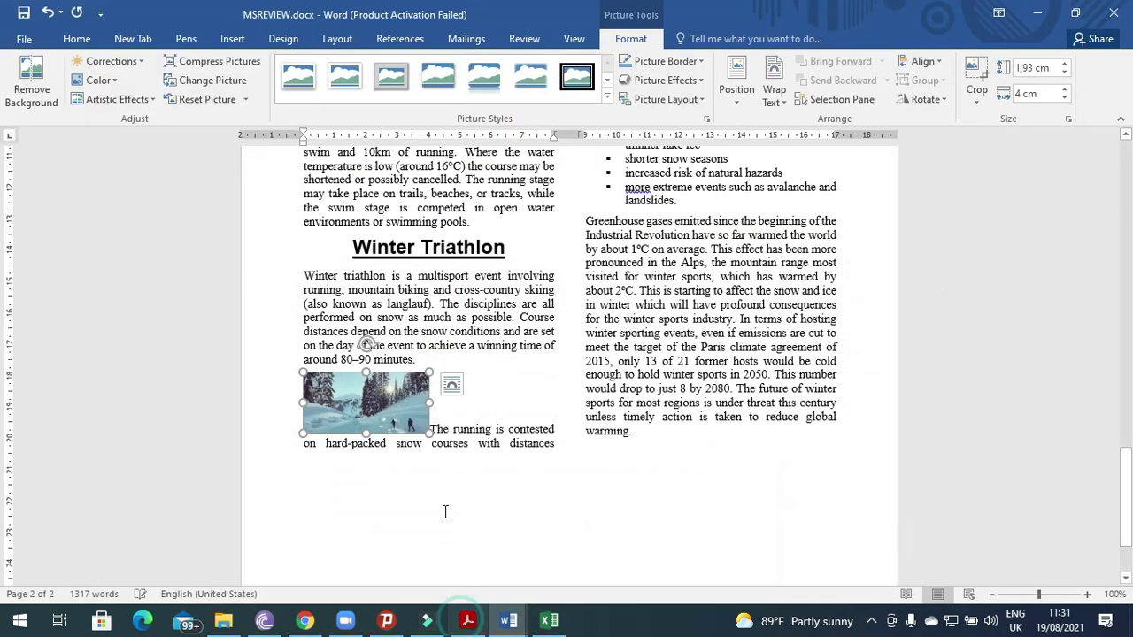
right_click(409, 406)
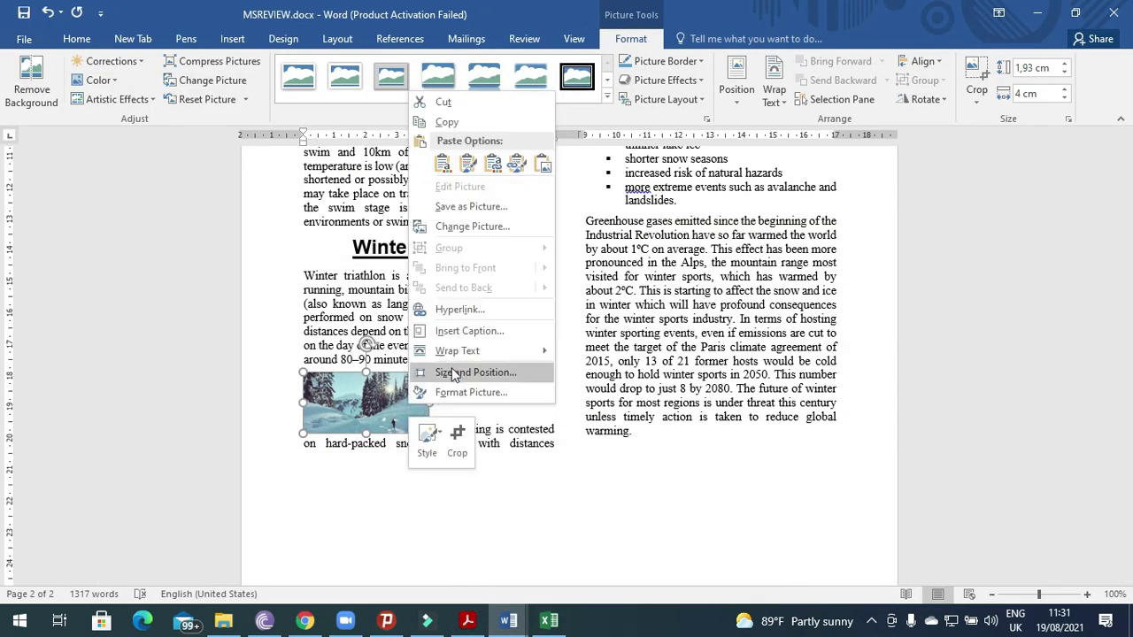
mouse_move(531, 352)
click(574, 373)
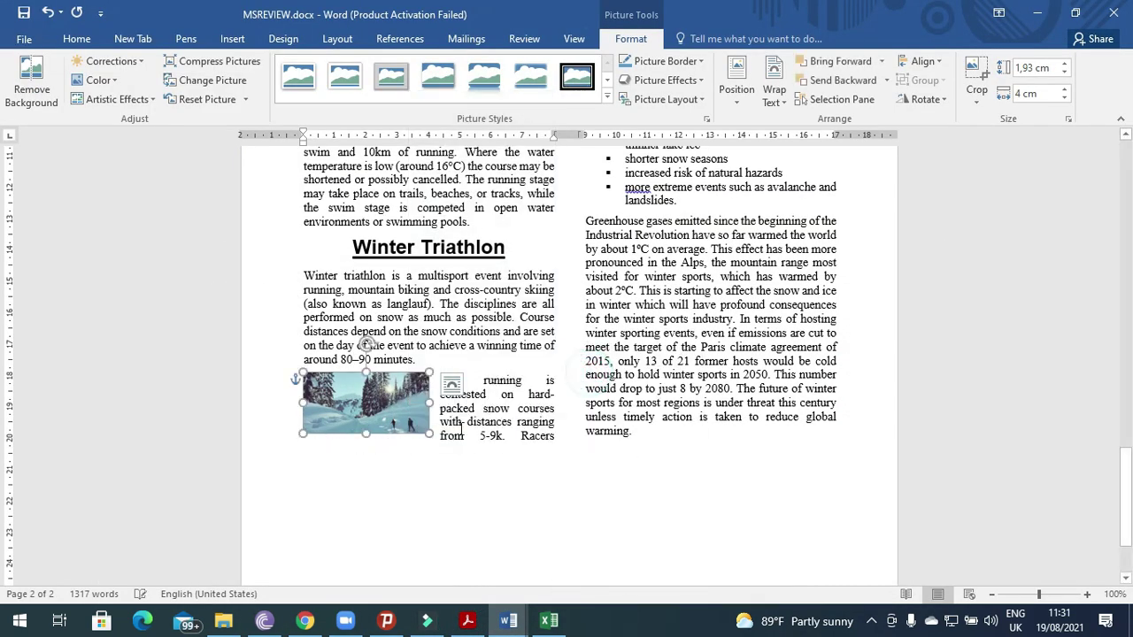
Align the photo to the column's left edge and the top of the paragraph
drag(389, 419, 390, 423)
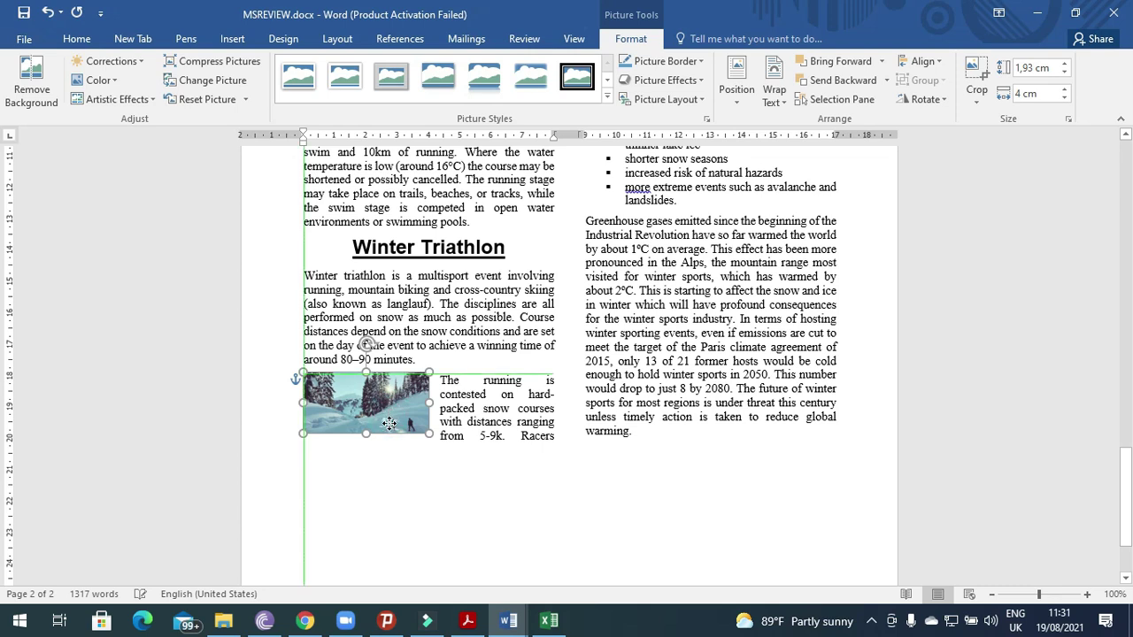
drag(389, 423, 390, 424)
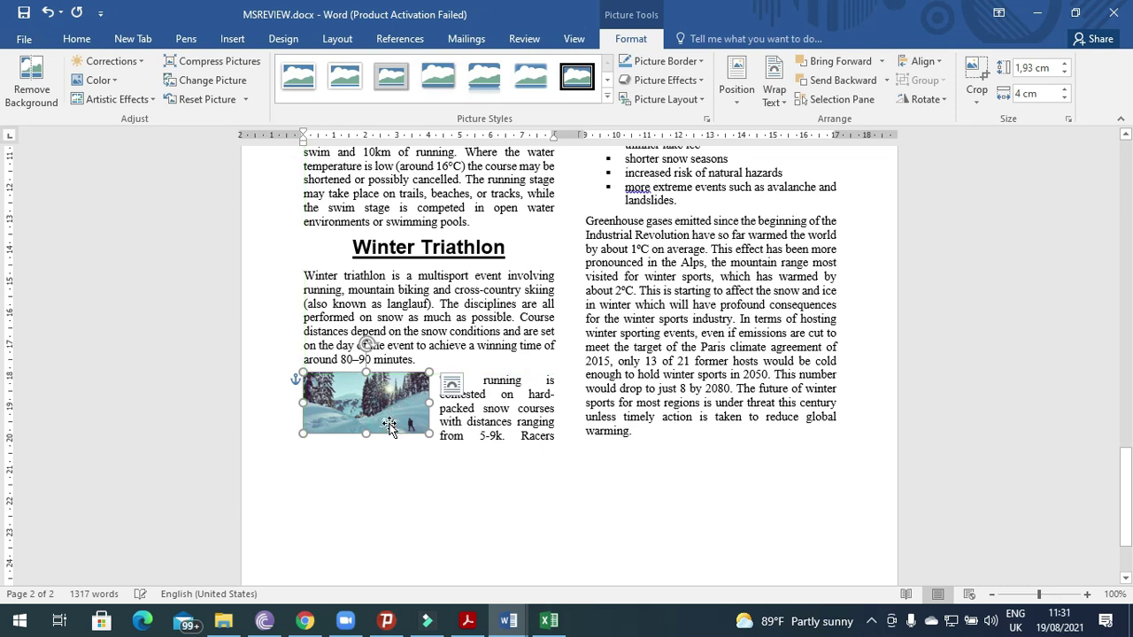
click(469, 620)
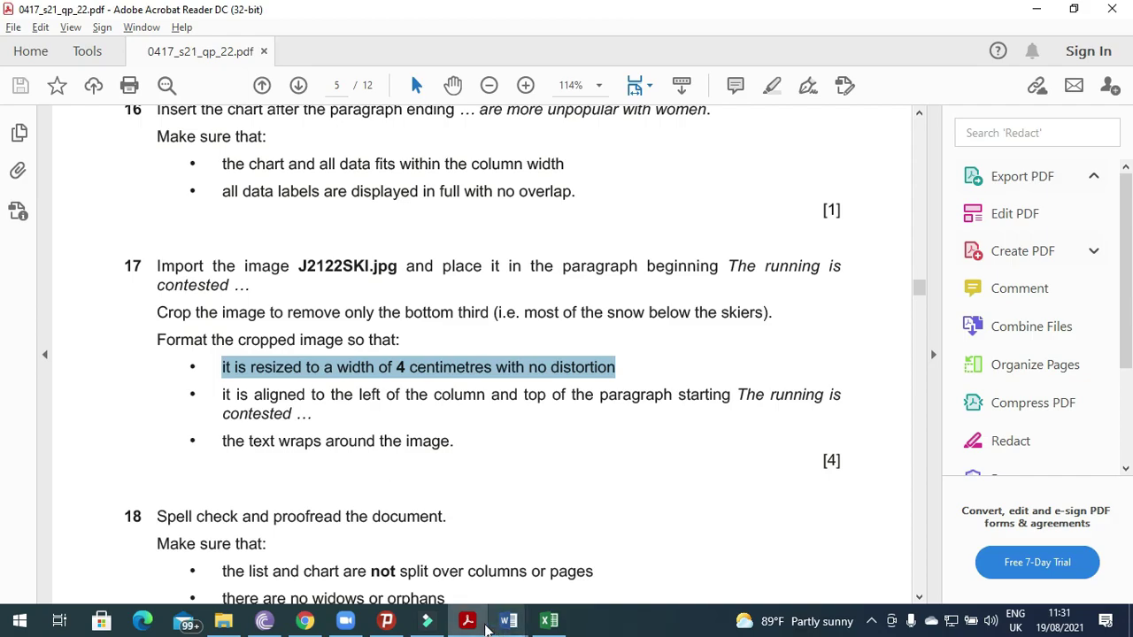
Scroll through the MSREVIEW newsletter in Word
click(508, 621)
scroll(441, 509, up, 10)
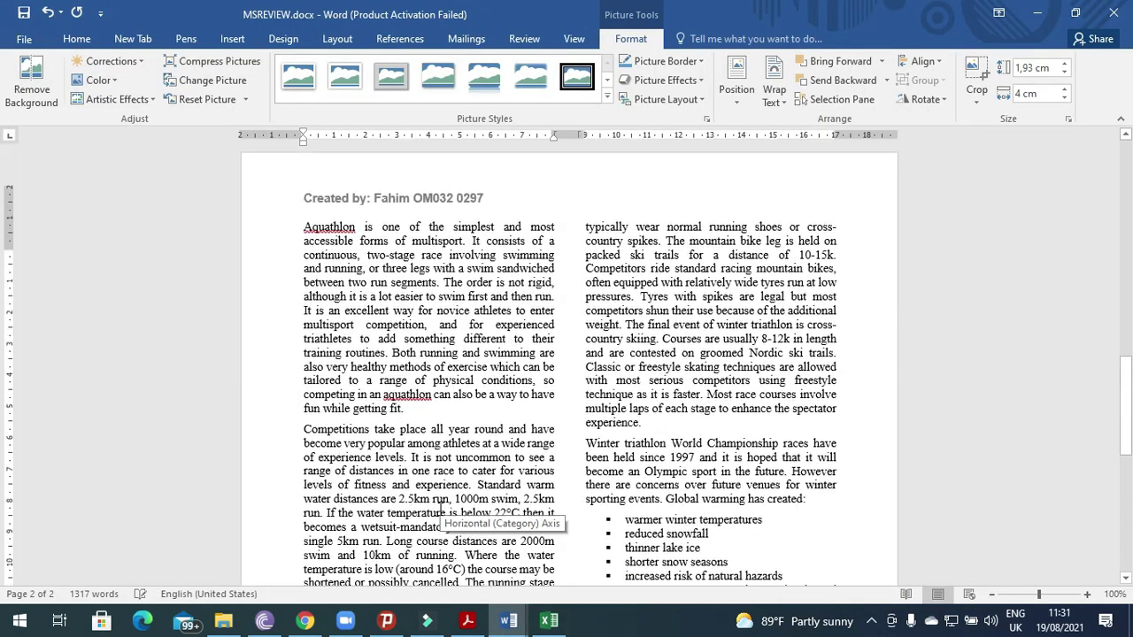
scroll(441, 509, down, 4)
scroll(440, 509, down, 10)
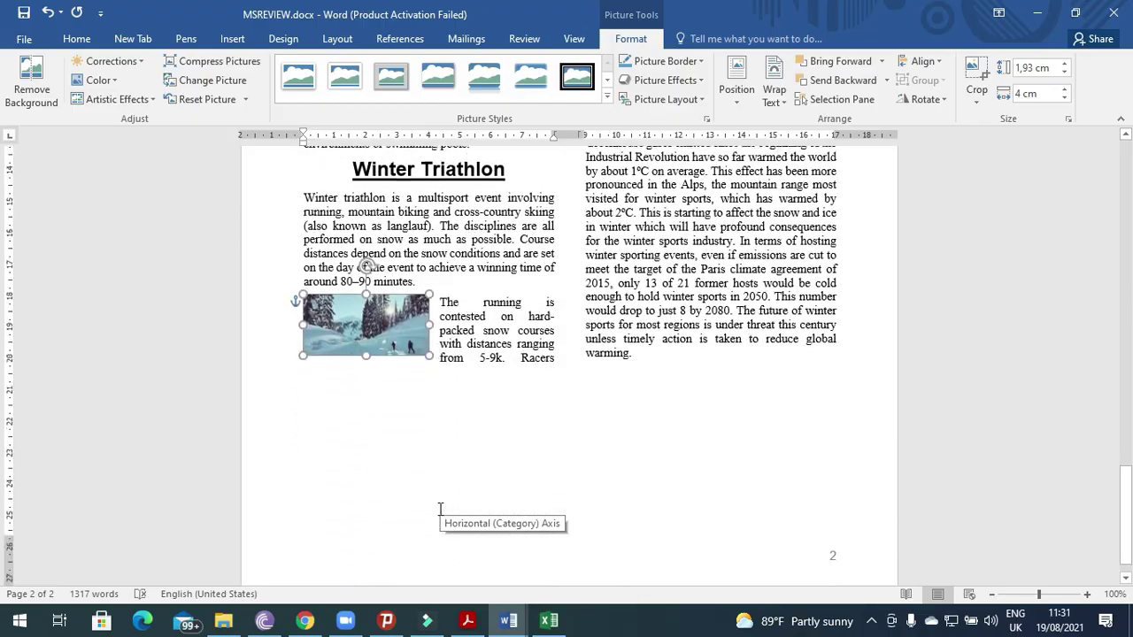
scroll(440, 509, up, 3)
scroll(440, 509, up, 15)
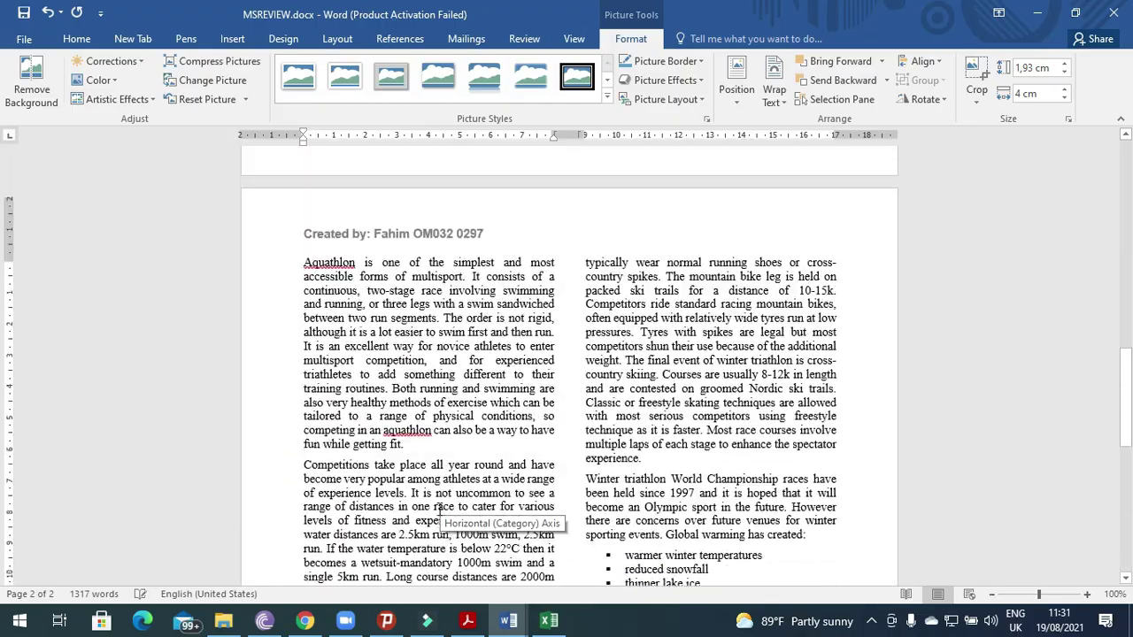
scroll(440, 509, up, 2)
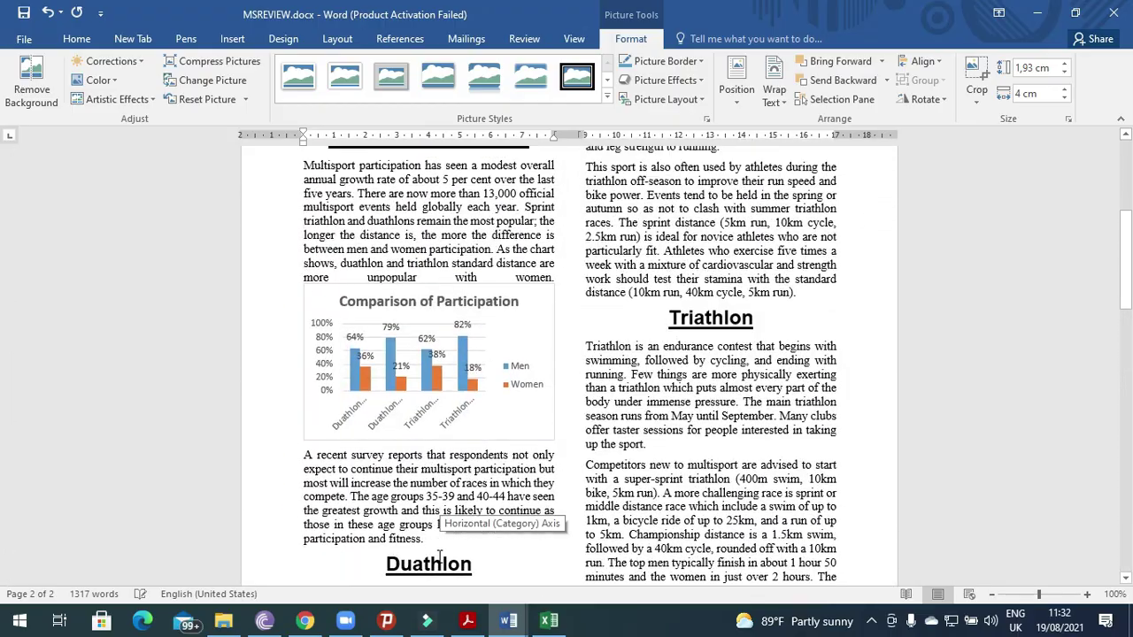
Highlight question 18's 'Spell check and proofread the document' instruction in the PDF
click(468, 620)
scroll(244, 418, down, 5)
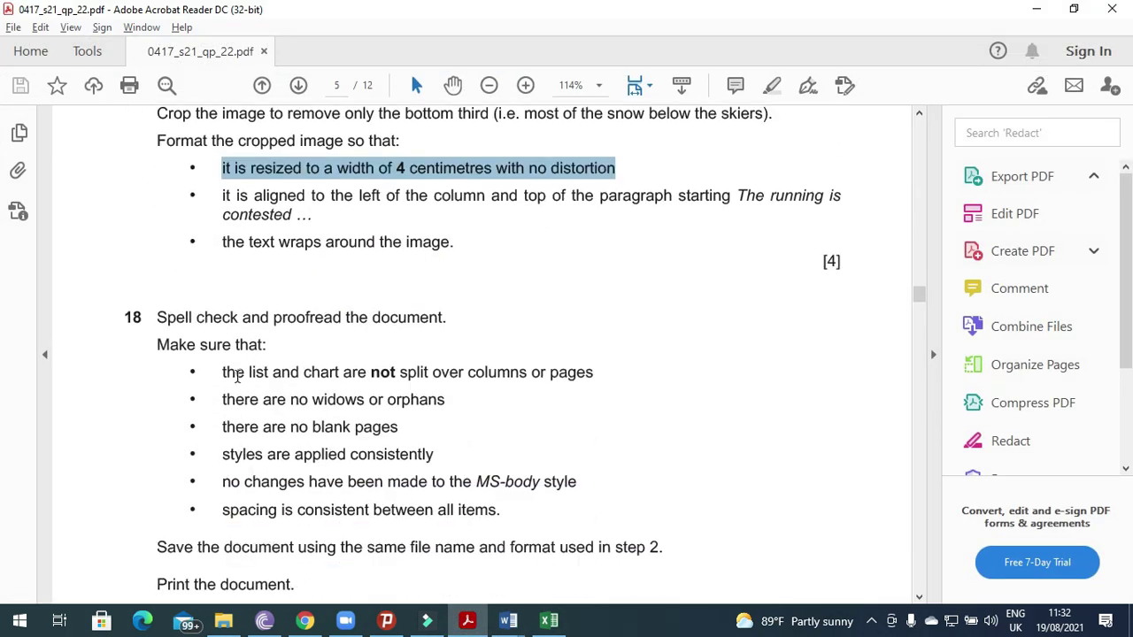
drag(155, 317, 446, 328)
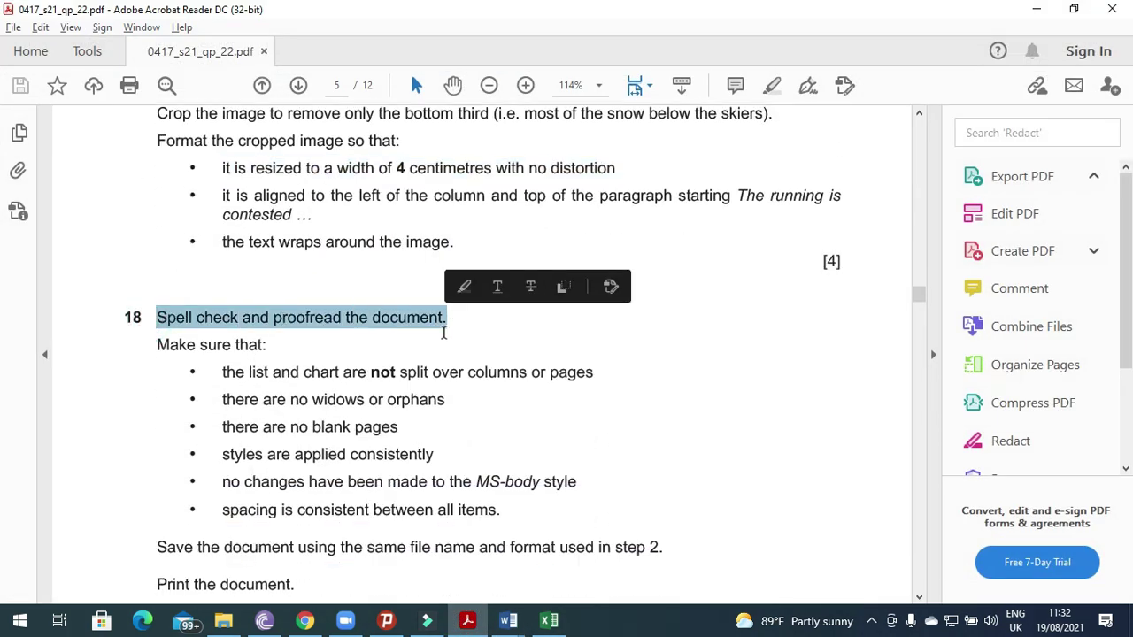
click(508, 621)
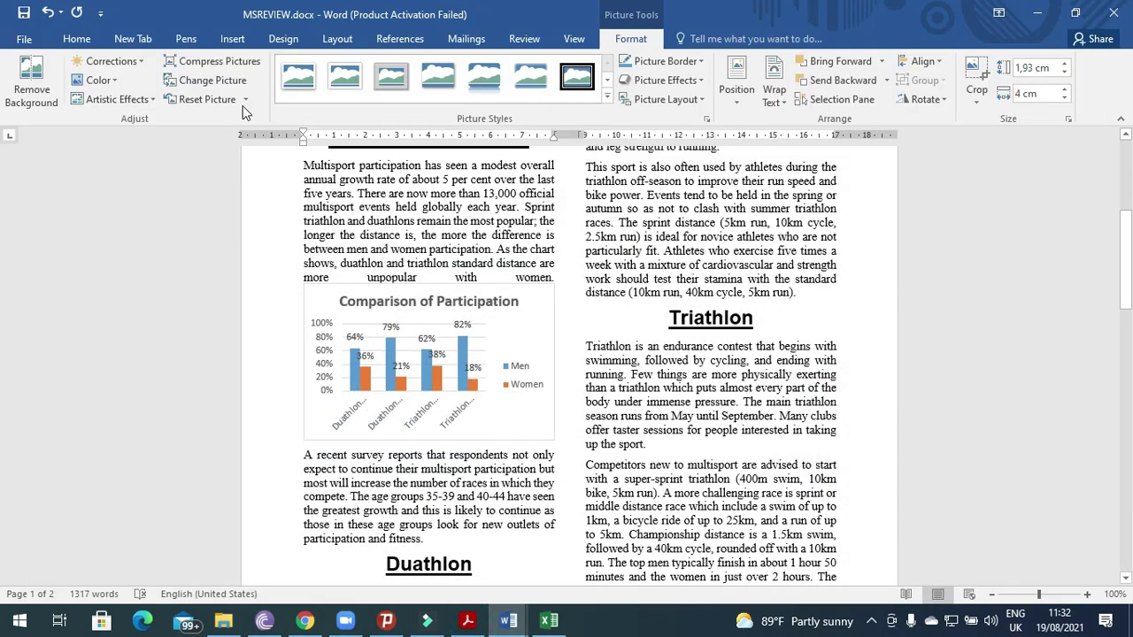
Run Spelling & Grammar and ignore each flagged Aquathlon and aquathlon
click(552, 192)
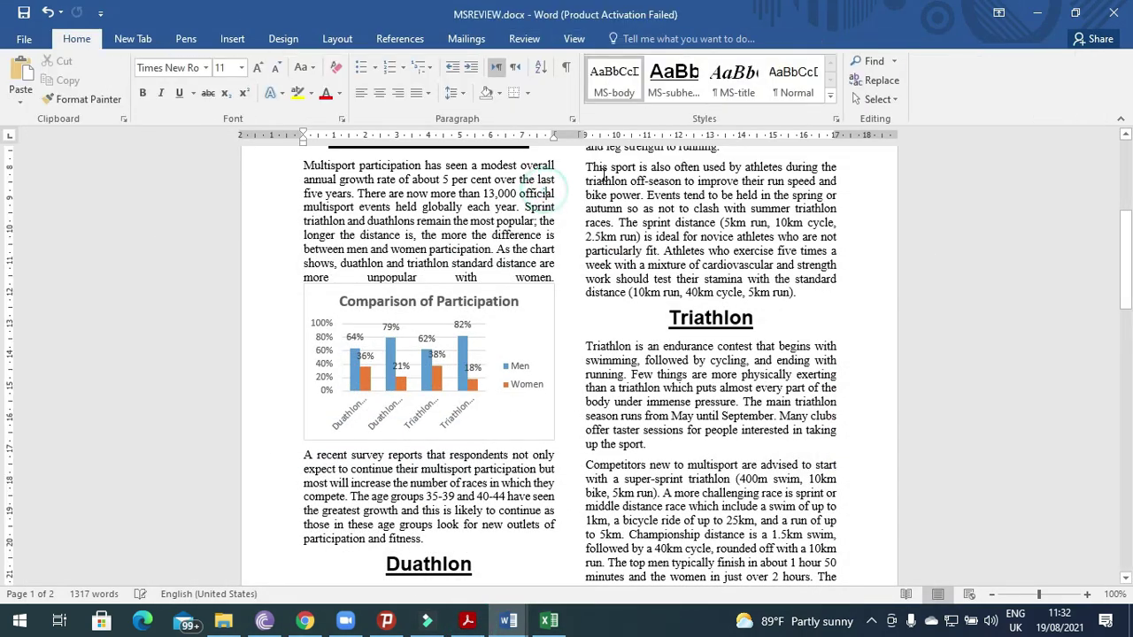
click(523, 39)
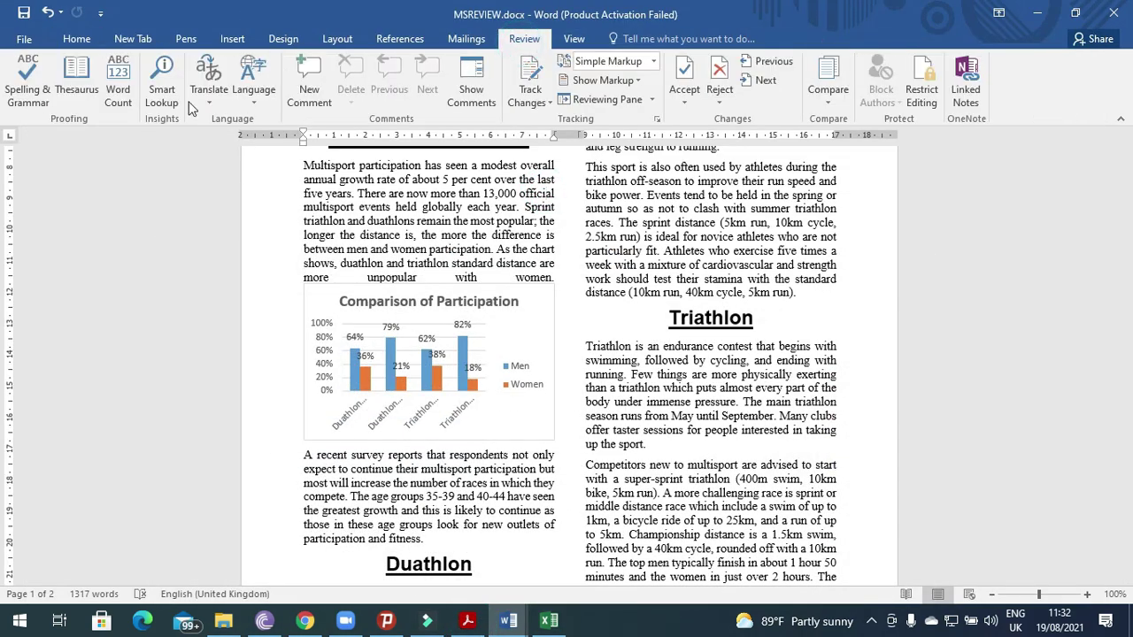
click(27, 75)
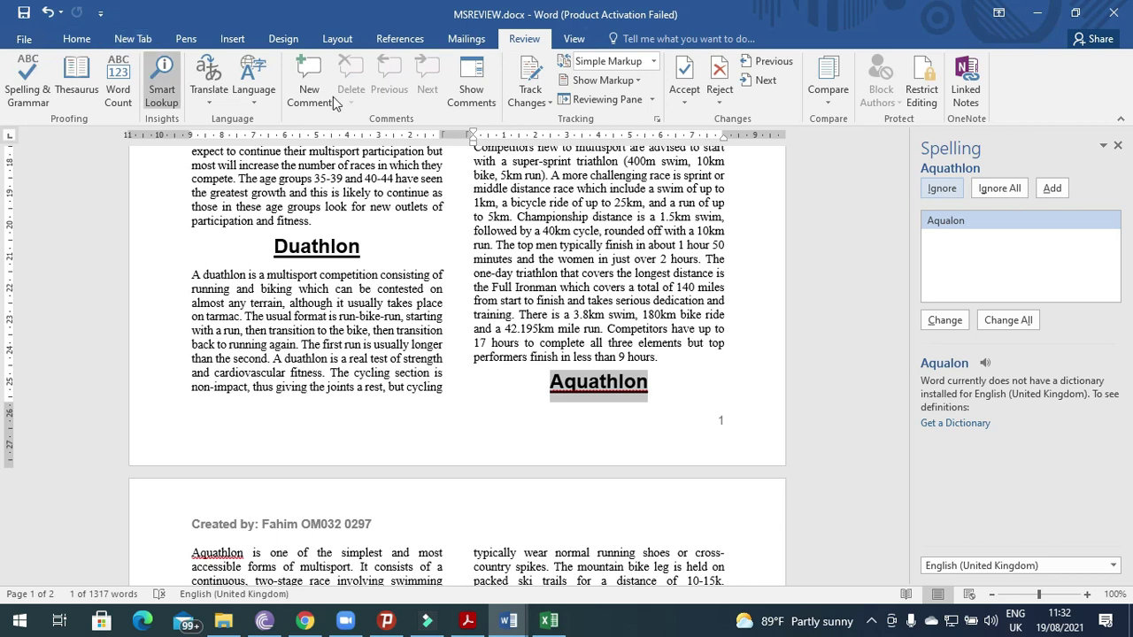
click(942, 188)
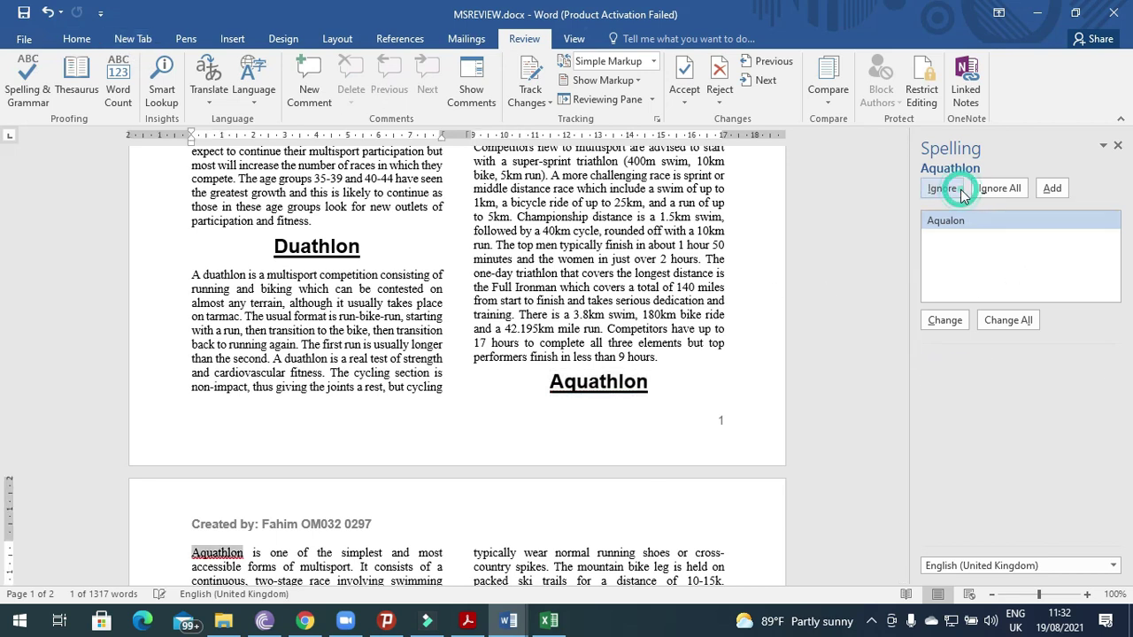
click(959, 191)
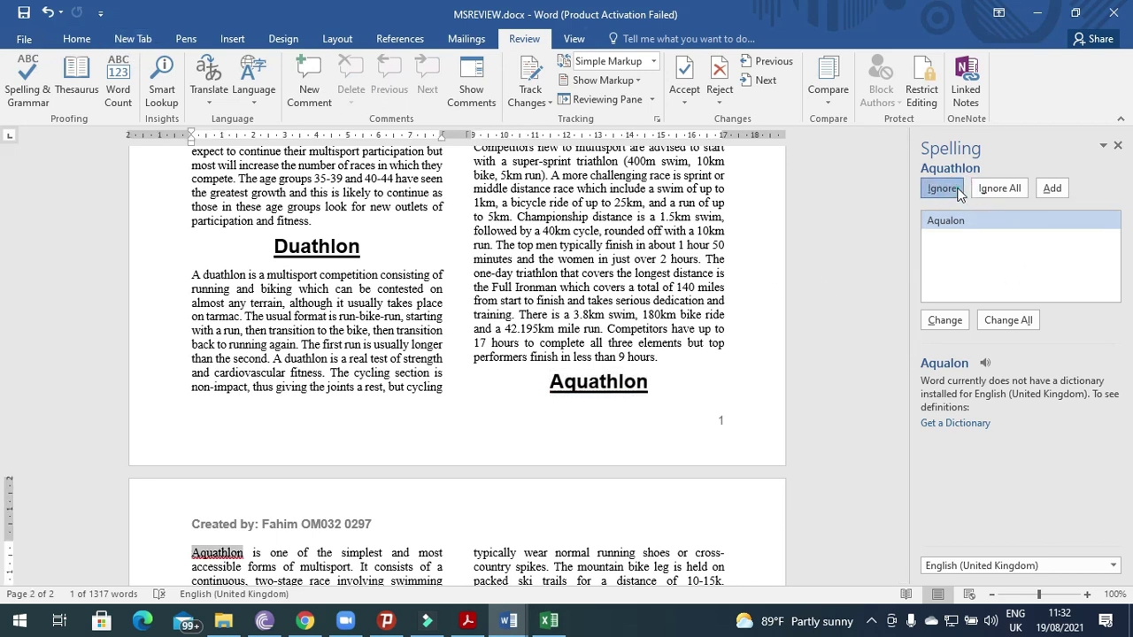
click(959, 191)
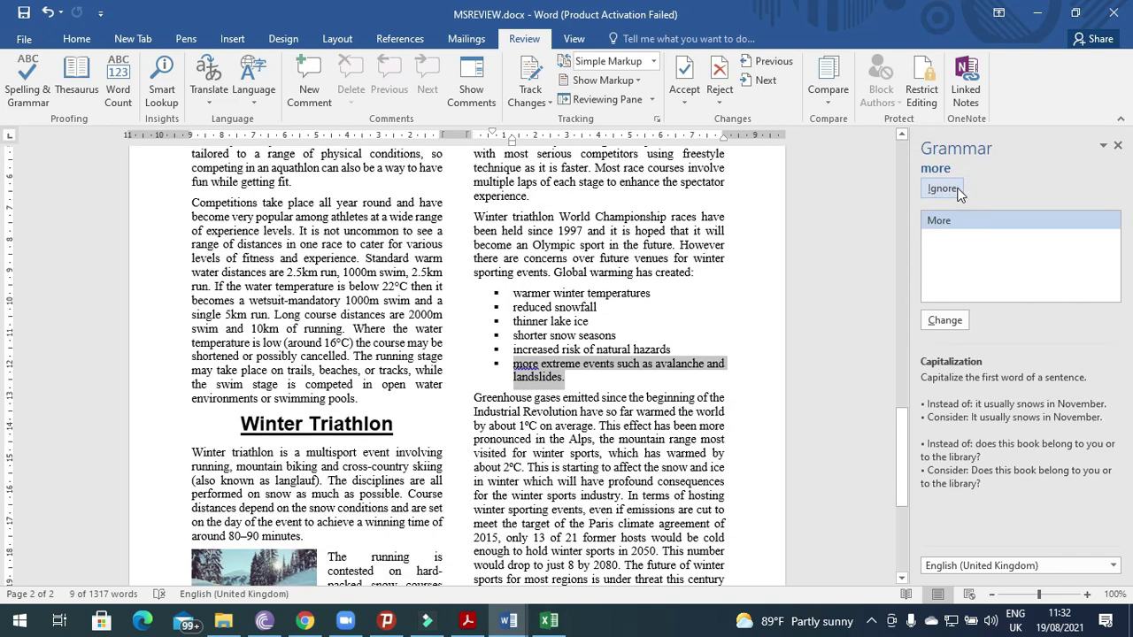
Ignore the 'more' and 'athletes' suggestions and keep Multisports, cyclocross, duathlon and aquathlon unchanged
click(958, 190)
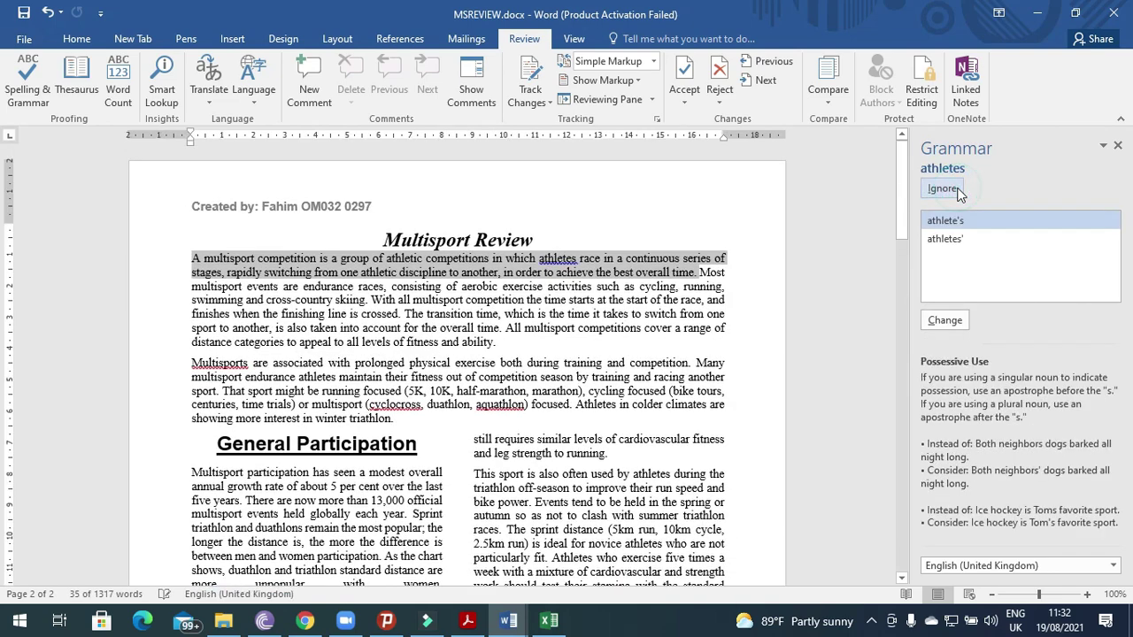
click(943, 188)
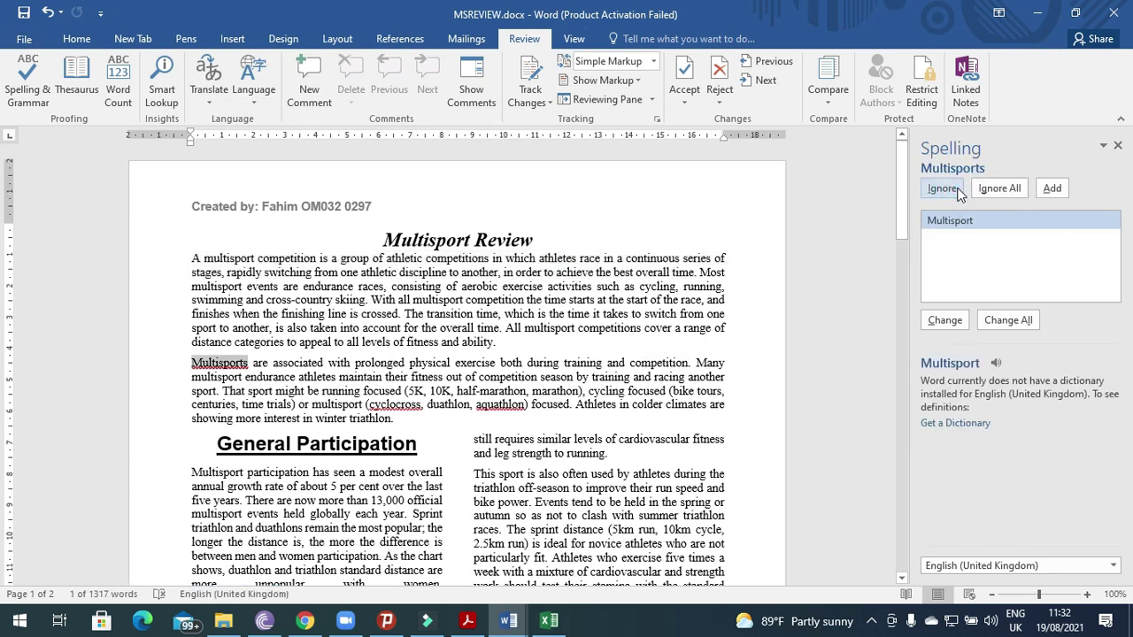
click(959, 191)
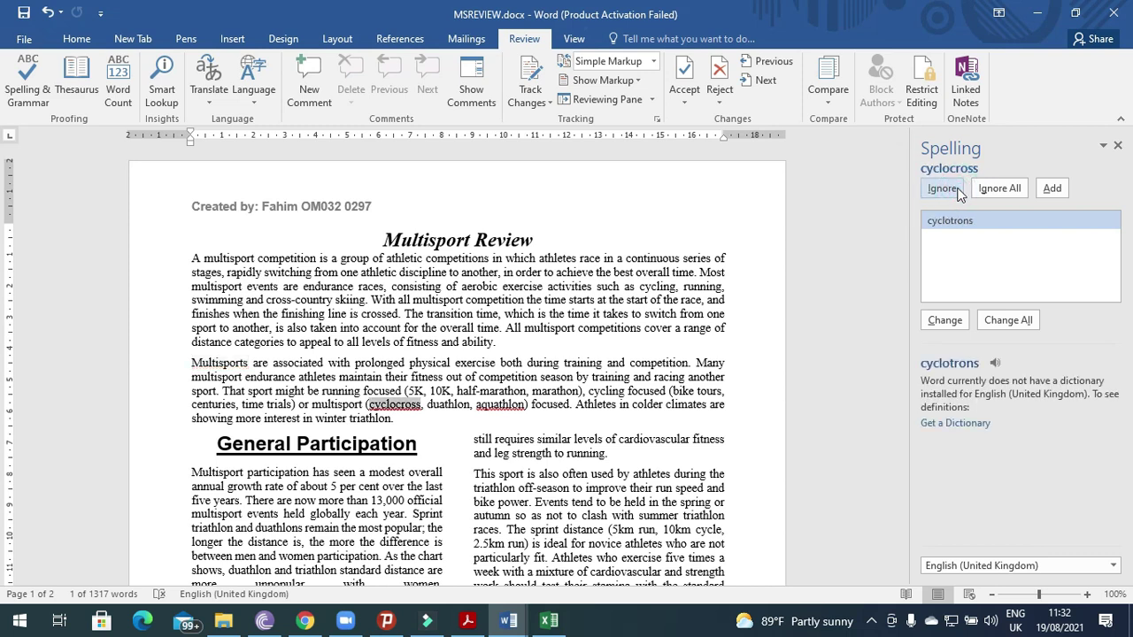
click(958, 191)
click(959, 191)
click(959, 190)
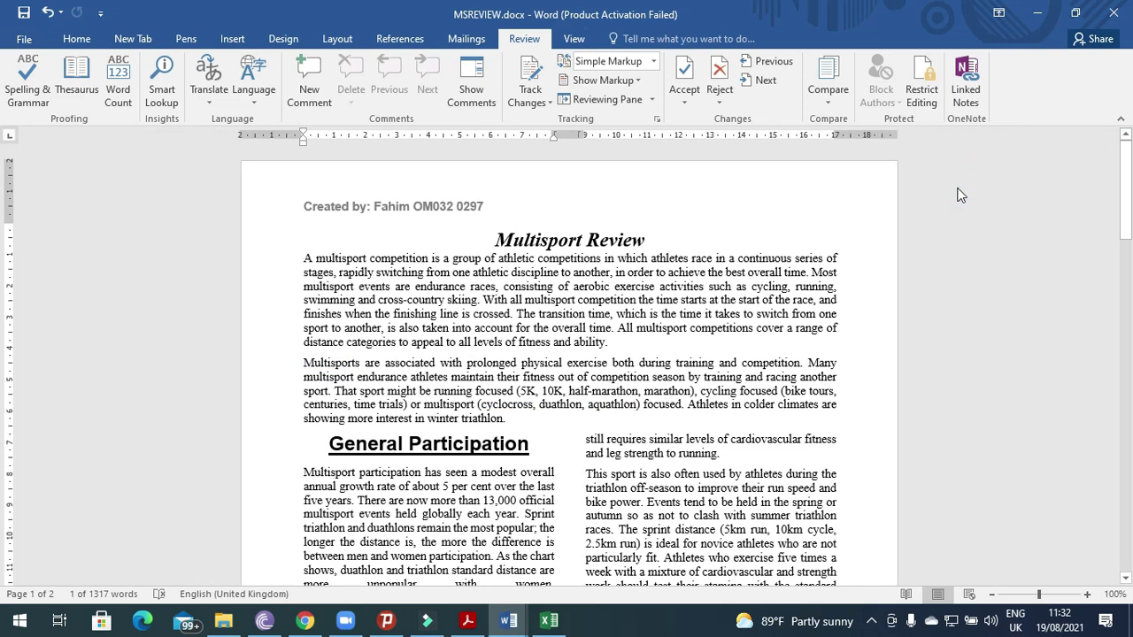
Close the spell check and mark the widows/orphans, blank pages and styles requirements
click(579, 353)
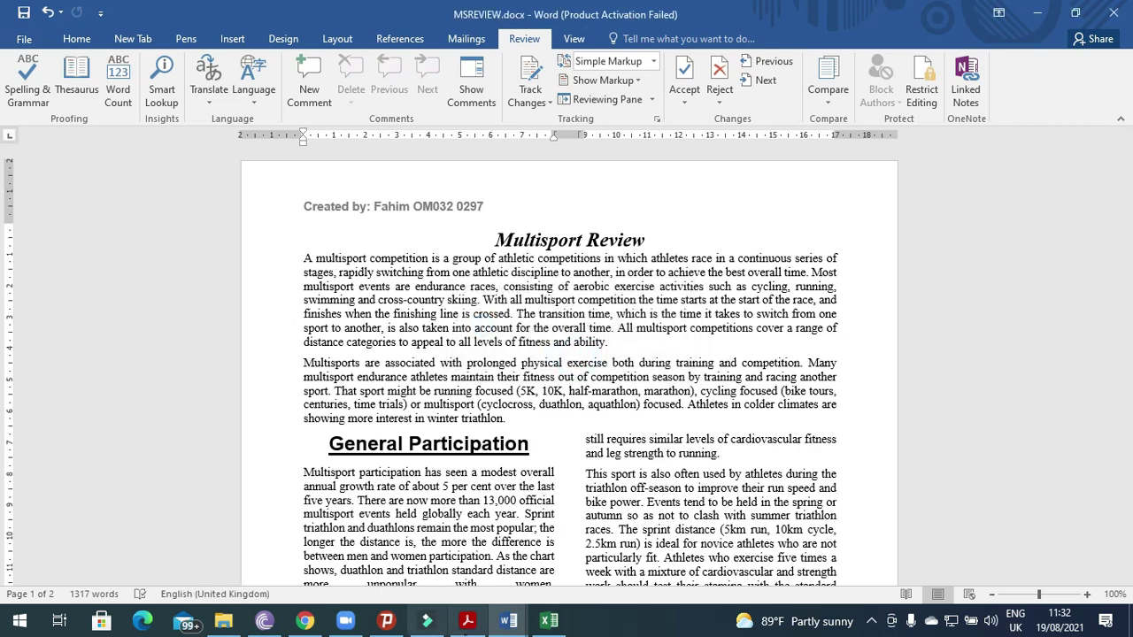
click(467, 621)
drag(219, 399, 444, 402)
drag(221, 428, 417, 453)
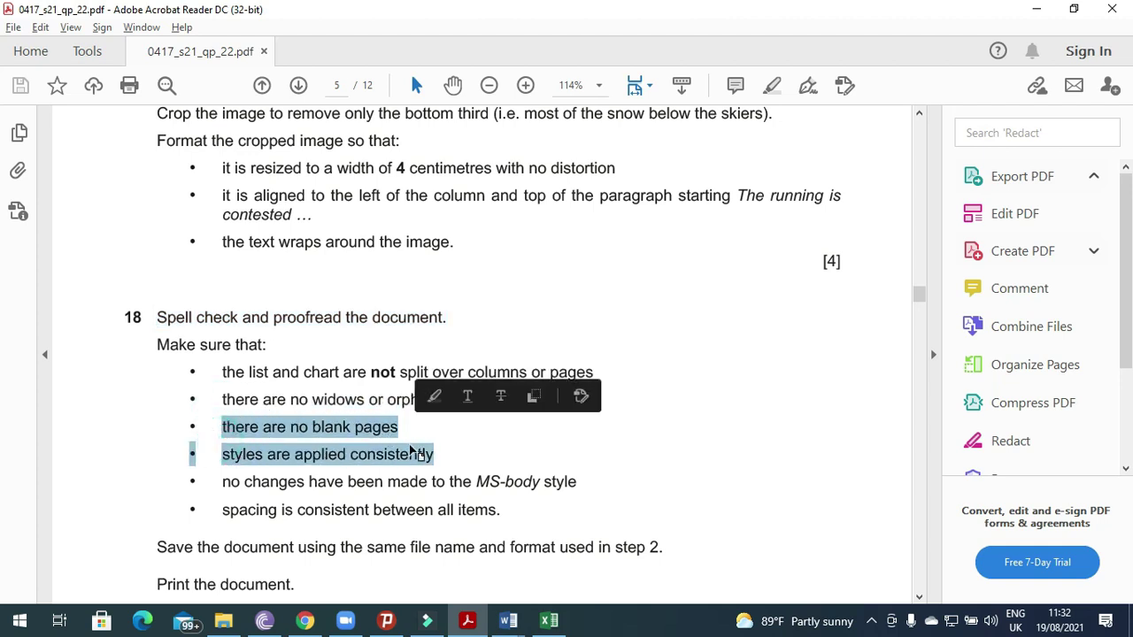
click(466, 622)
Scroll through both pages of MSREVIEW to proofread for blank pages and inconsistent styles
scroll(480, 549, down, 5)
scroll(480, 549, down, 15)
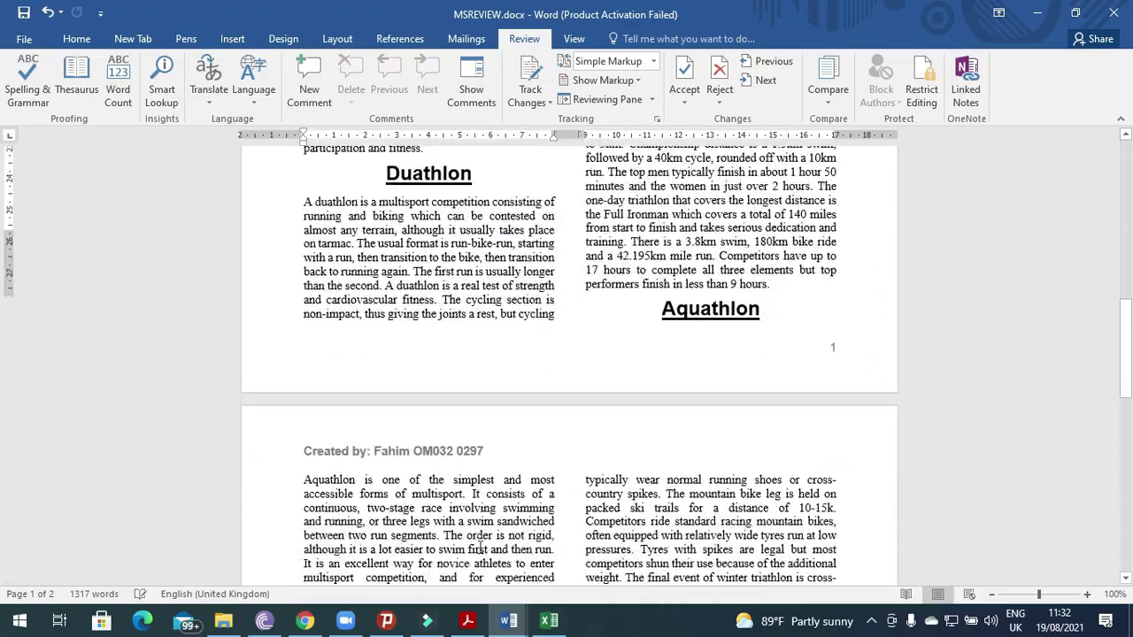
scroll(479, 549, down, 7)
scroll(478, 551, up, 13)
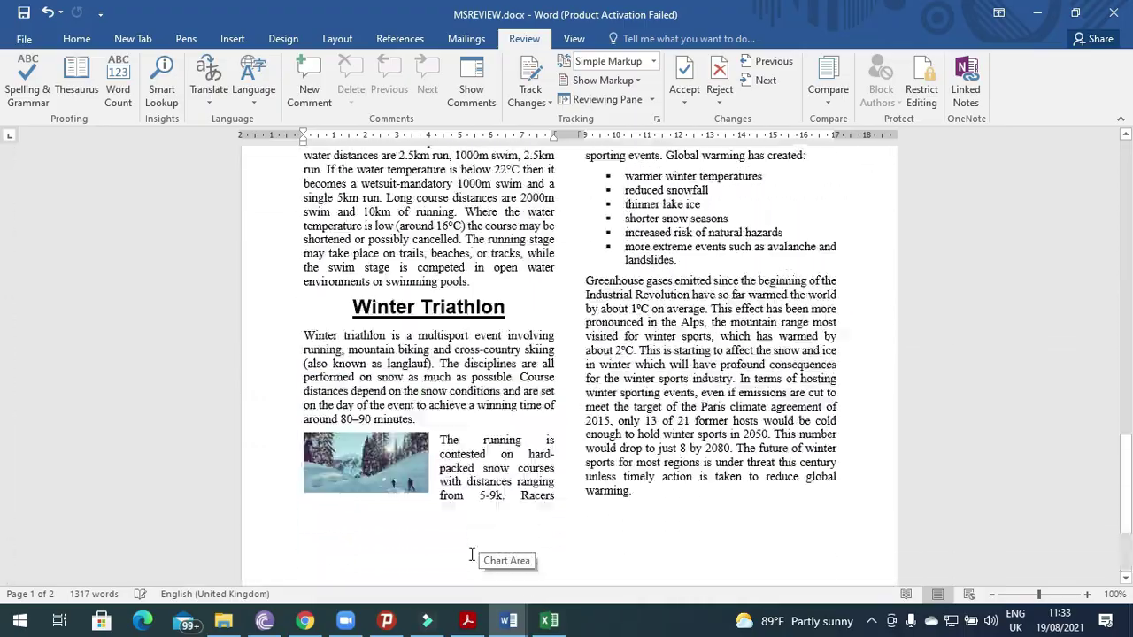
scroll(469, 554, up, 6)
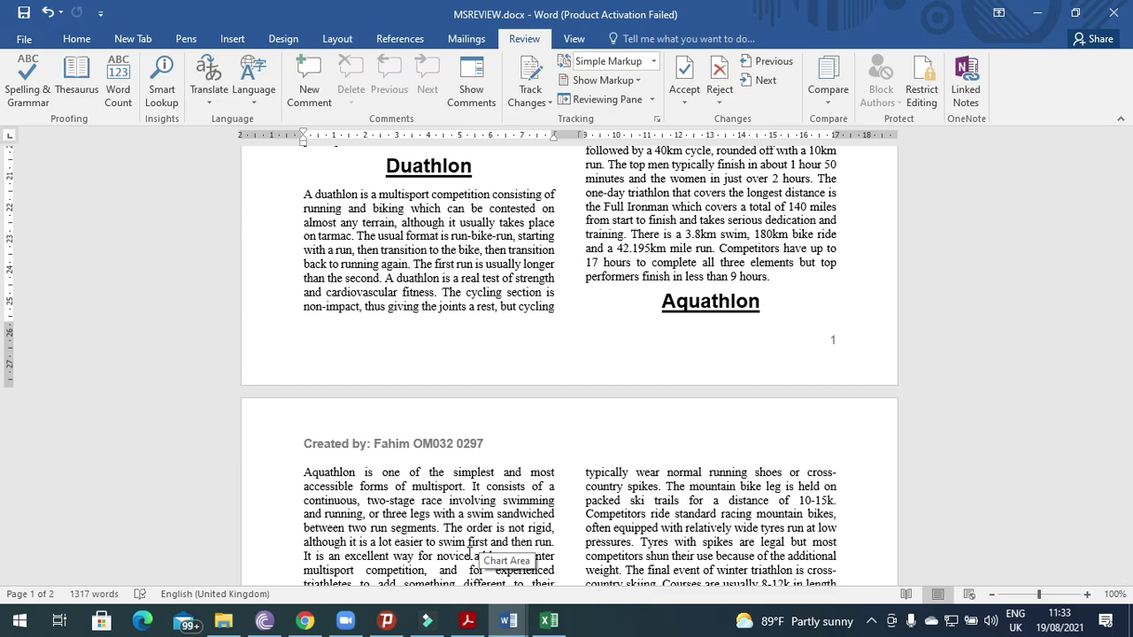
scroll(470, 554, up, 8)
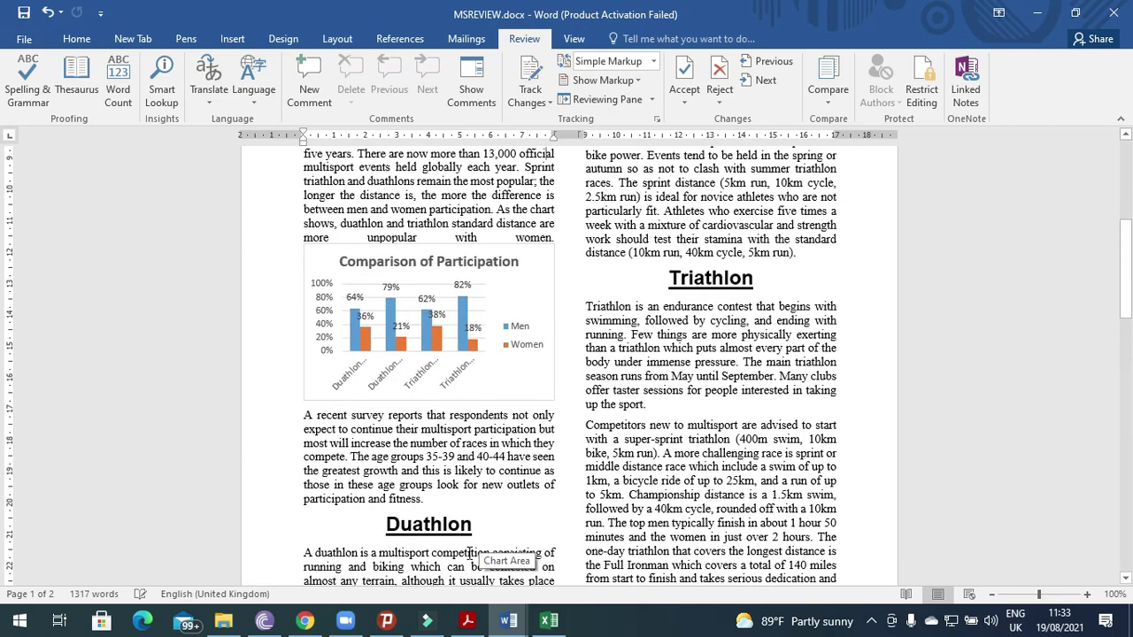
scroll(469, 554, up, 2)
scroll(469, 554, down, 10)
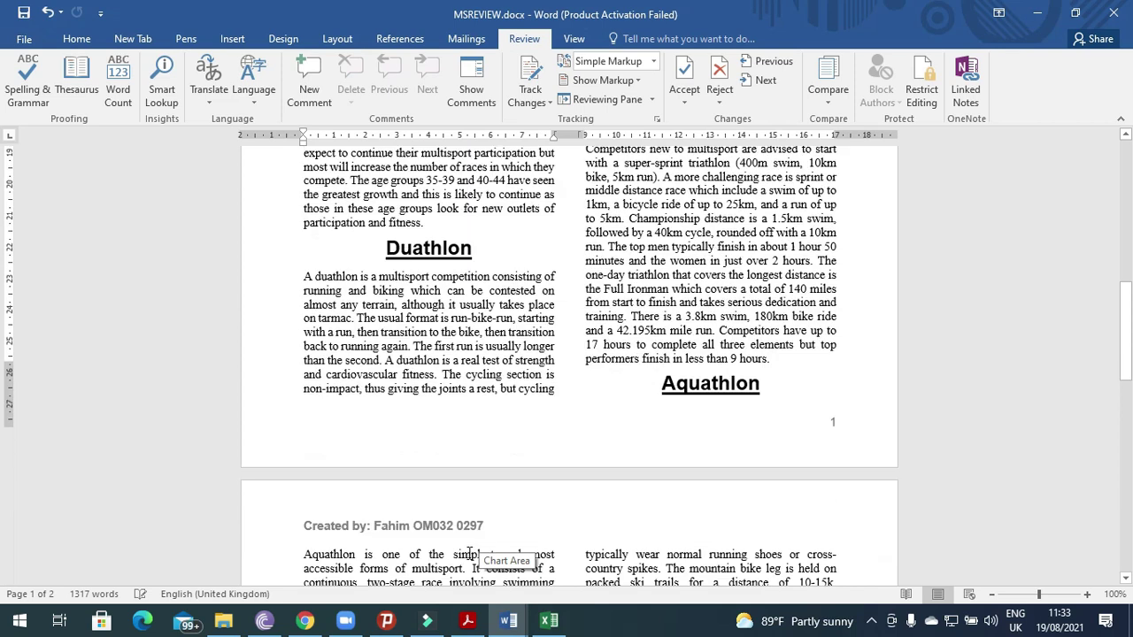
scroll(469, 555, down, 1)
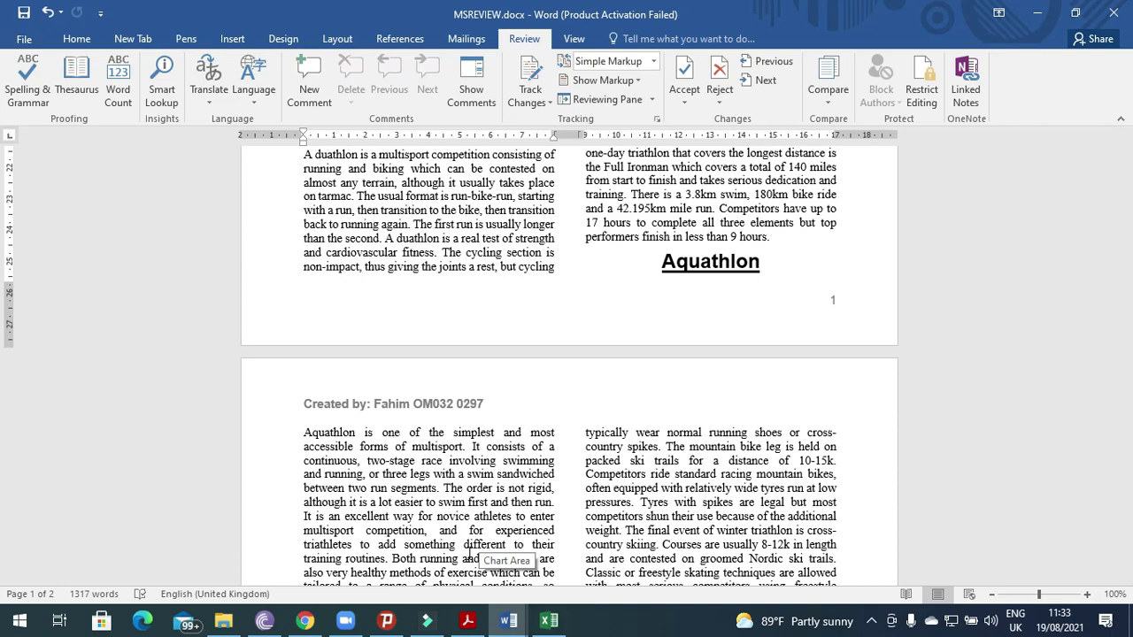
scroll(469, 554, up, 9)
scroll(469, 554, up, 7)
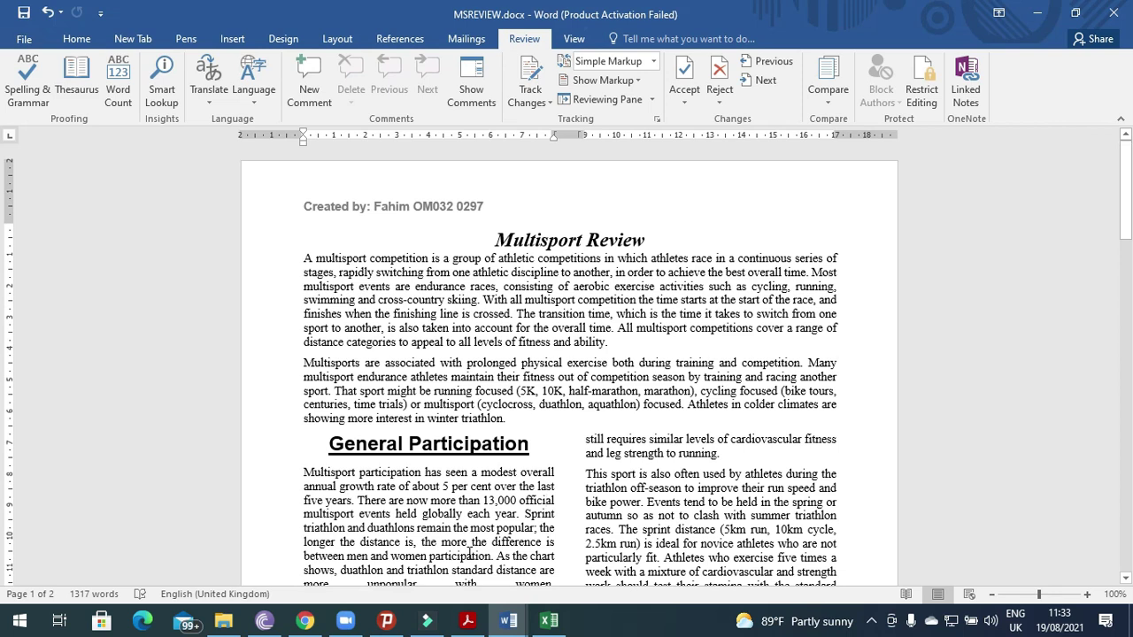
scroll(469, 554, down, 3)
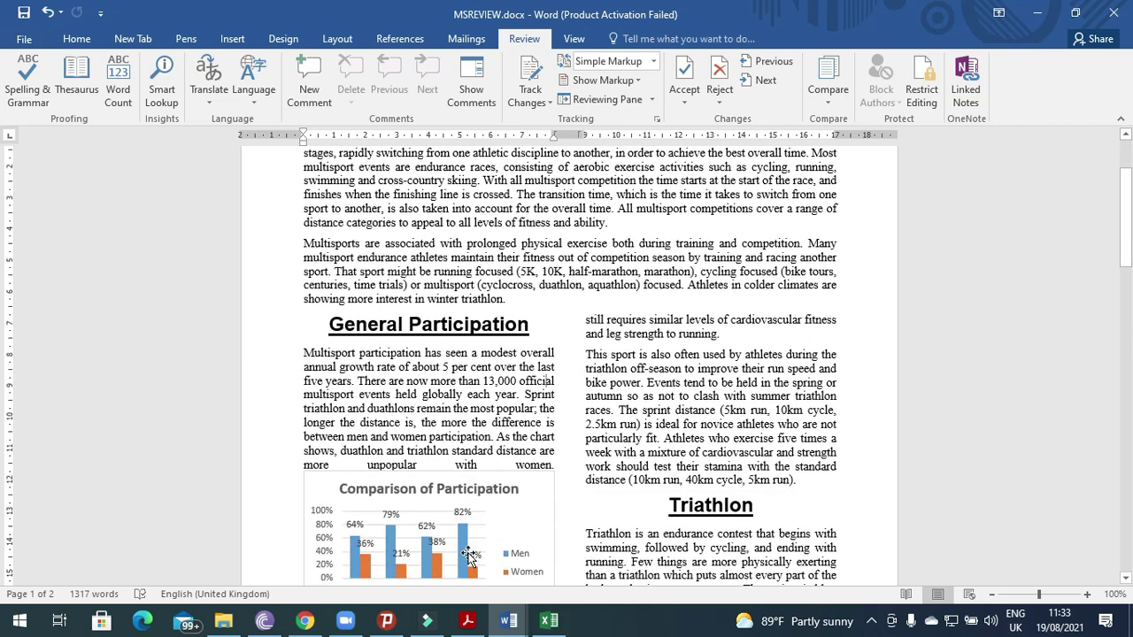
scroll(469, 554, down, 2)
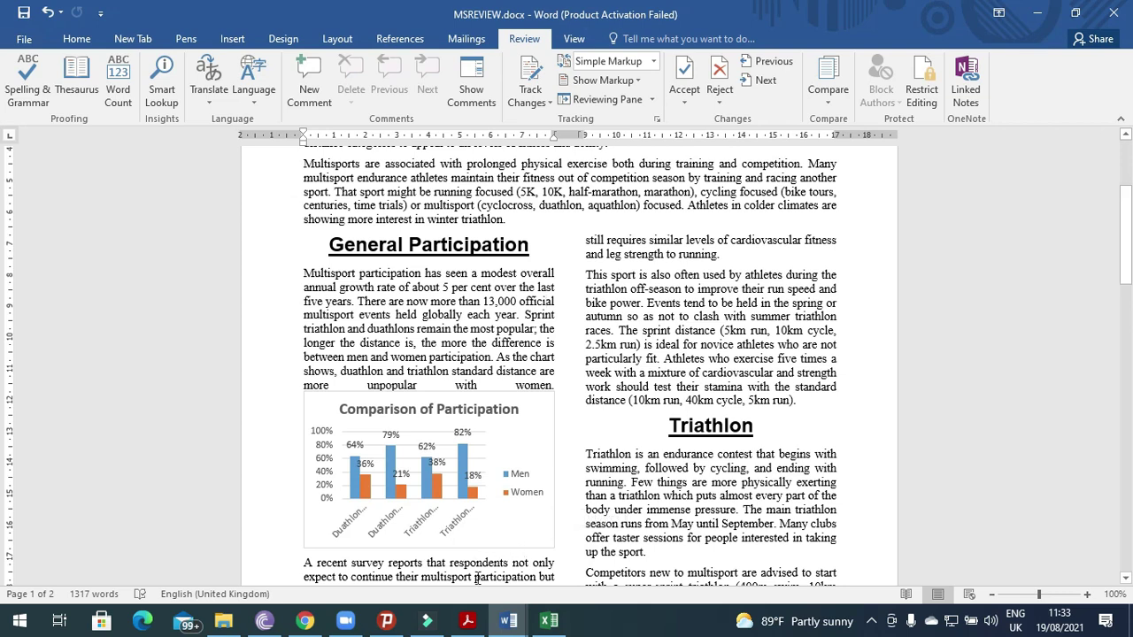
Bring up question 18's save-and-print instructions and PRINTOUT 1 requirement in the Acrobat question paper
click(460, 628)
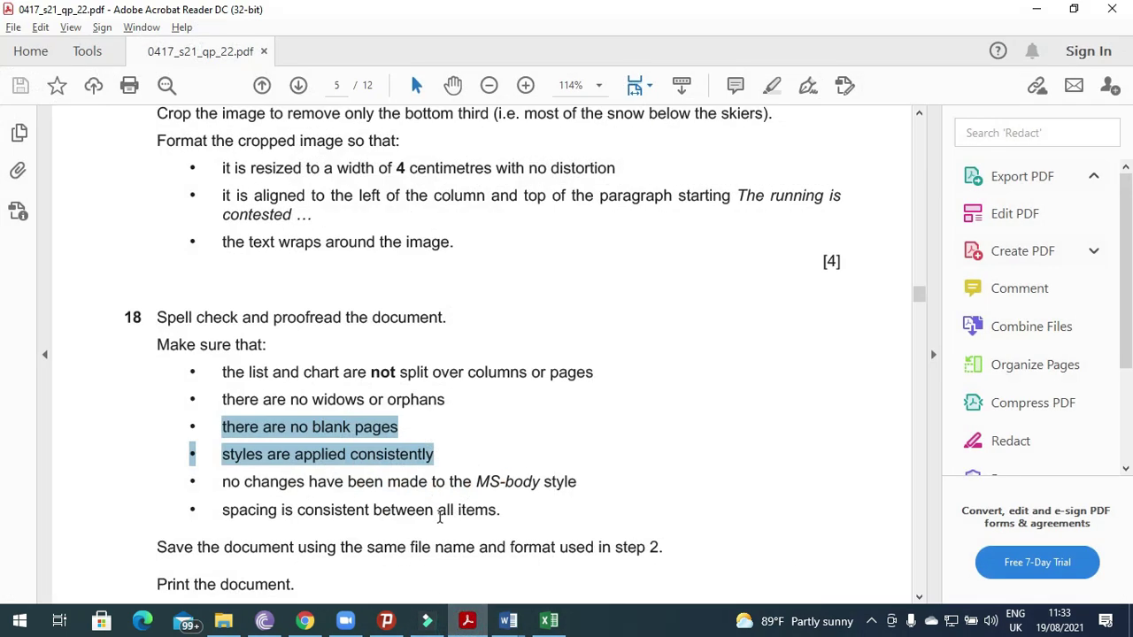
scroll(439, 517, down, 2)
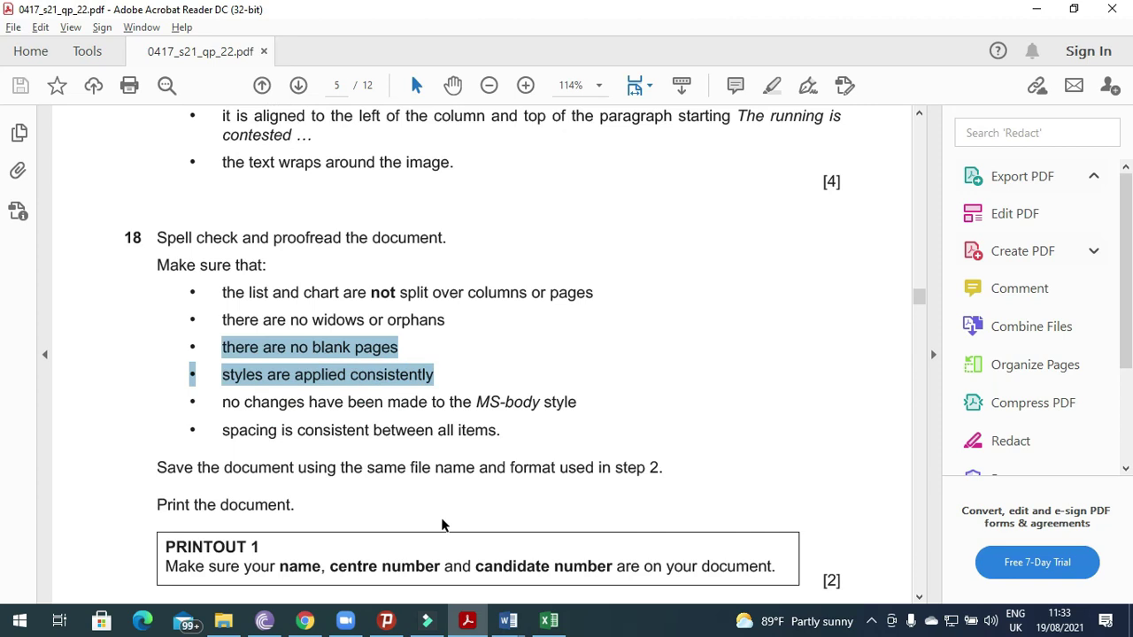
mouse_move(508, 620)
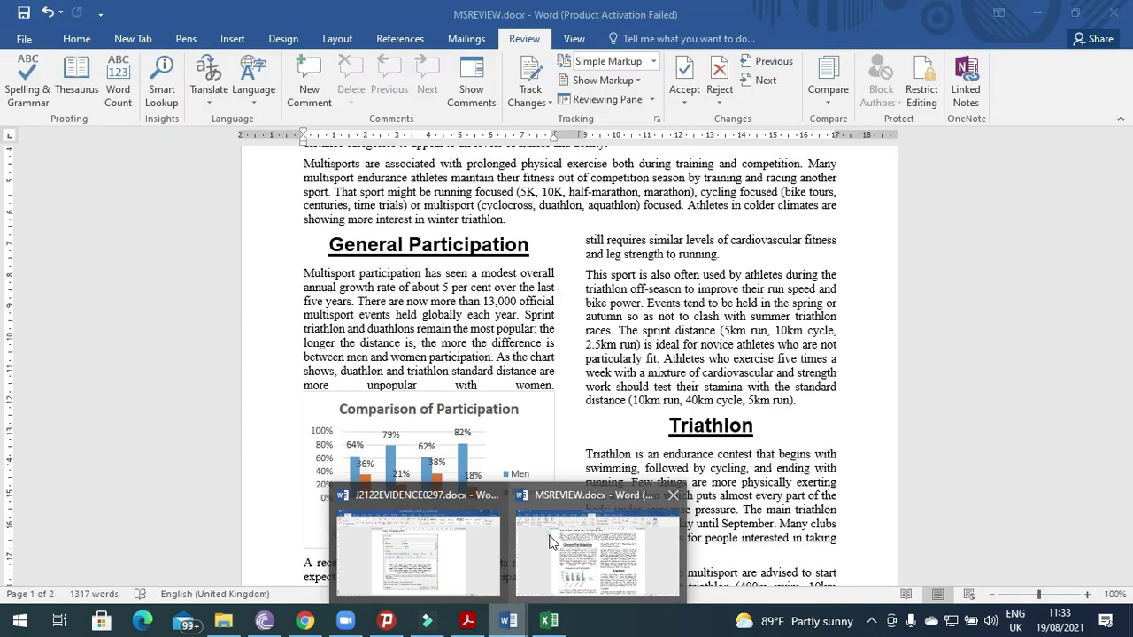
click(549, 541)
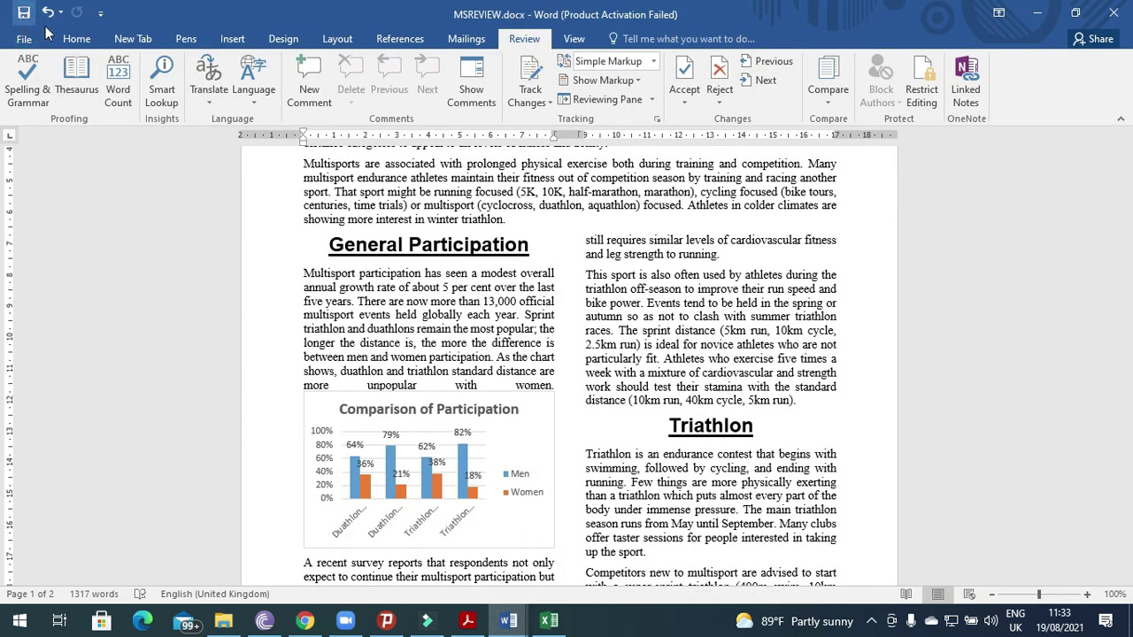
click(471, 627)
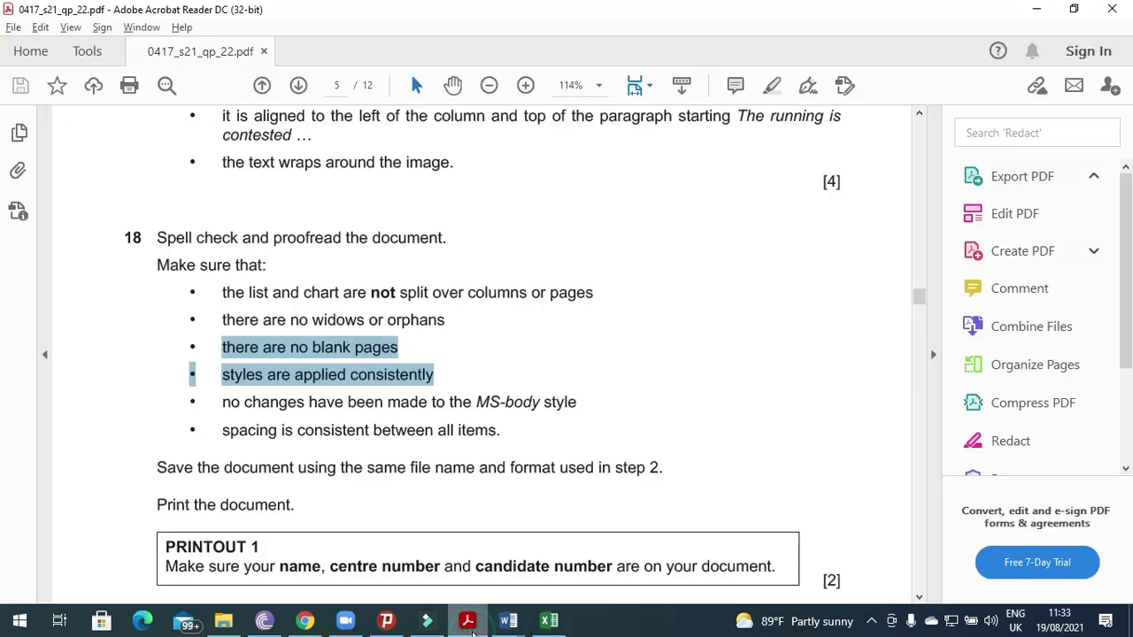